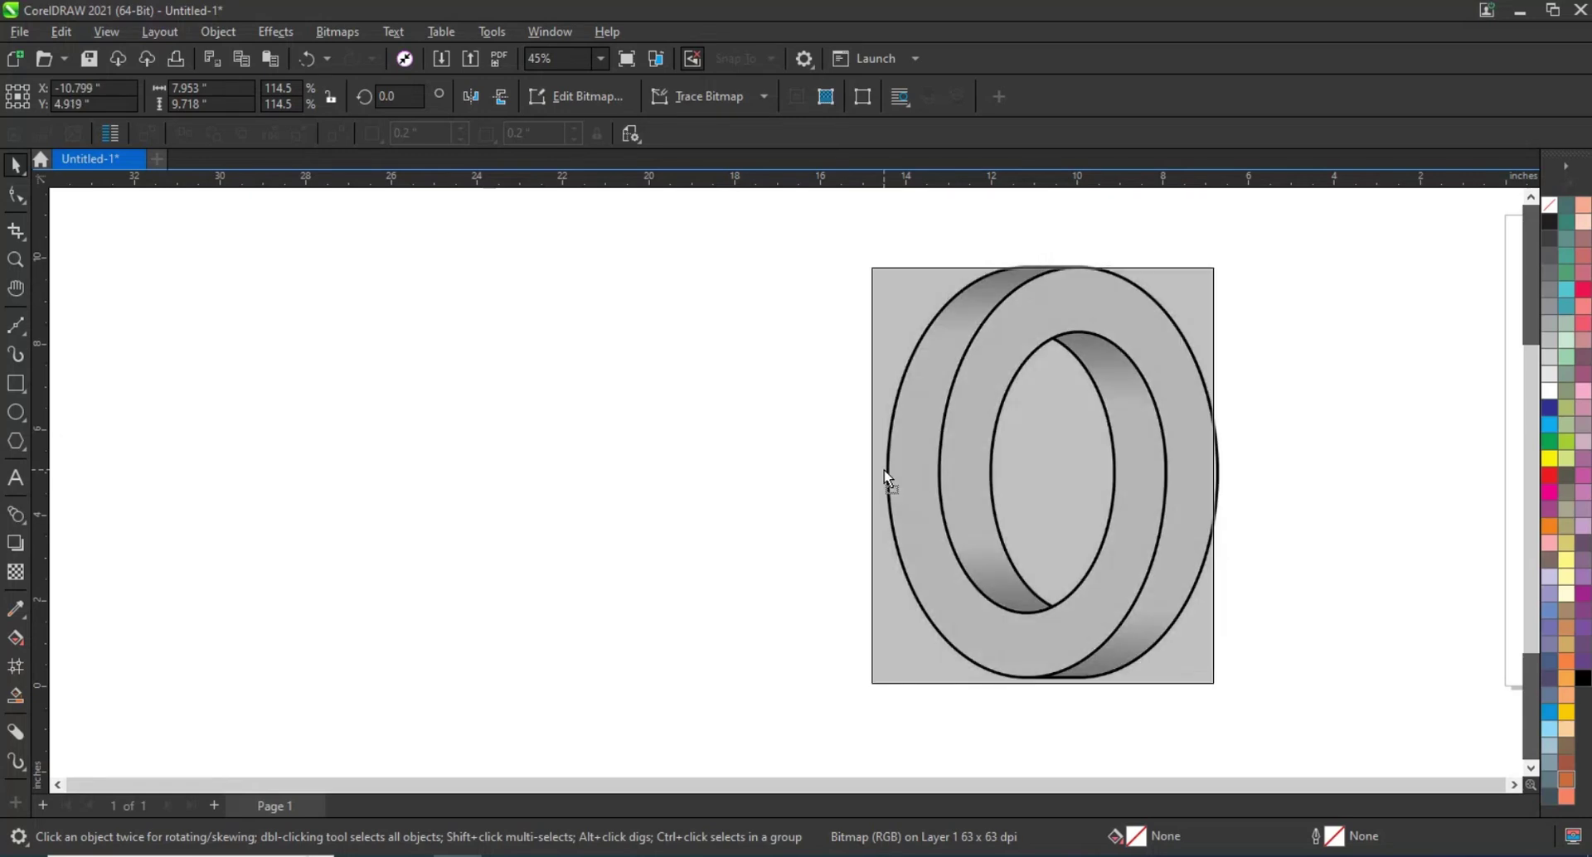
Step: Draw a tall ellipse left of the ring and enlarge it to about 110%
{"action": "left_click", "coordinate": [613, 461]}
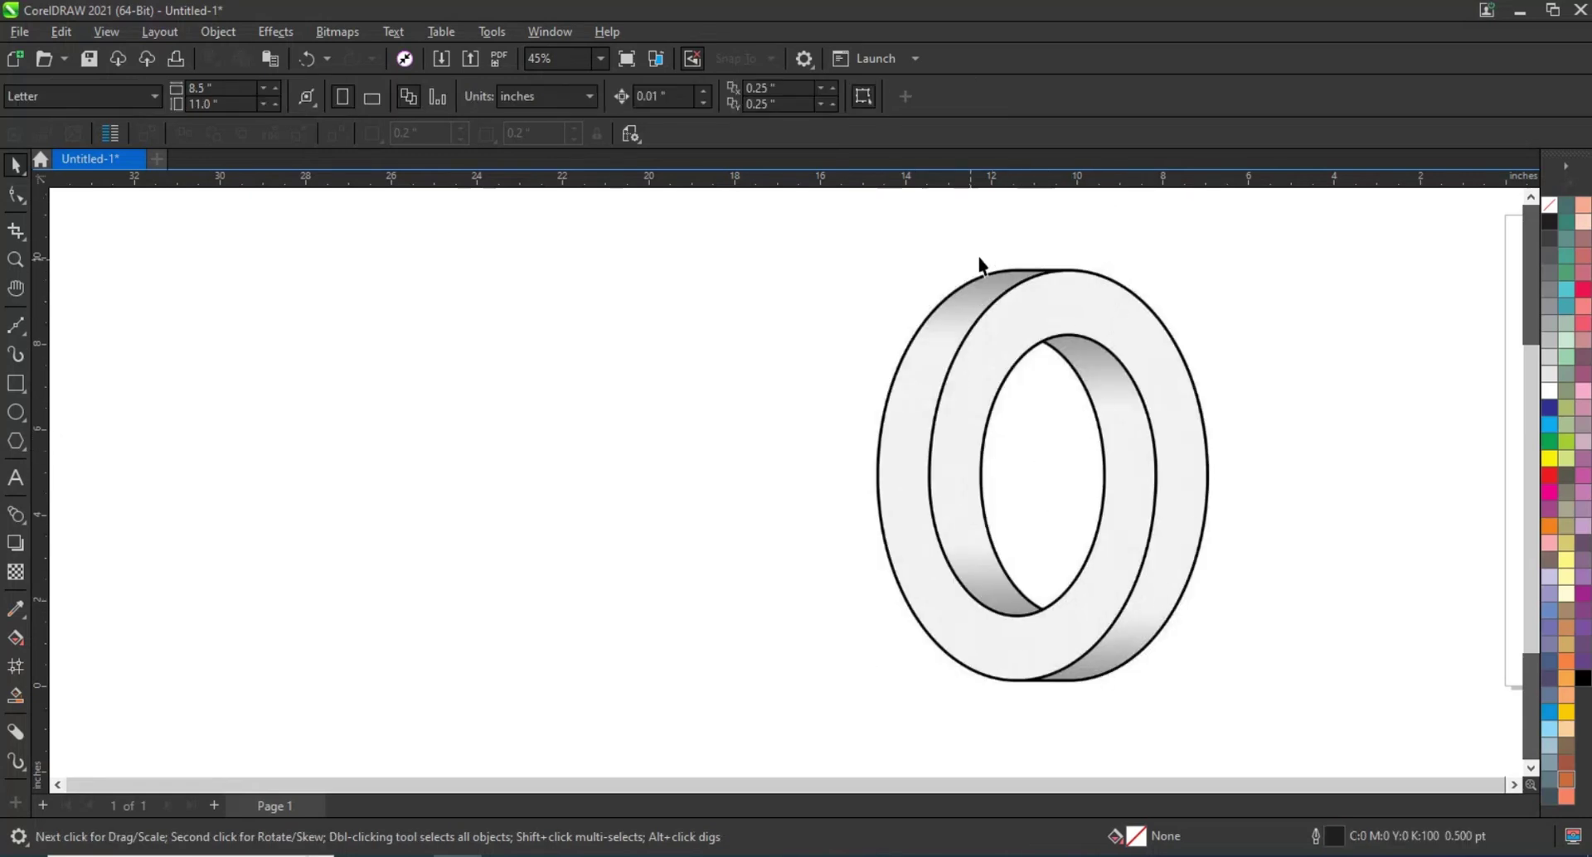
{"action": "scroll", "coordinate": [1124, 316], "scroll_direction": "down", "scroll_amount": 1}
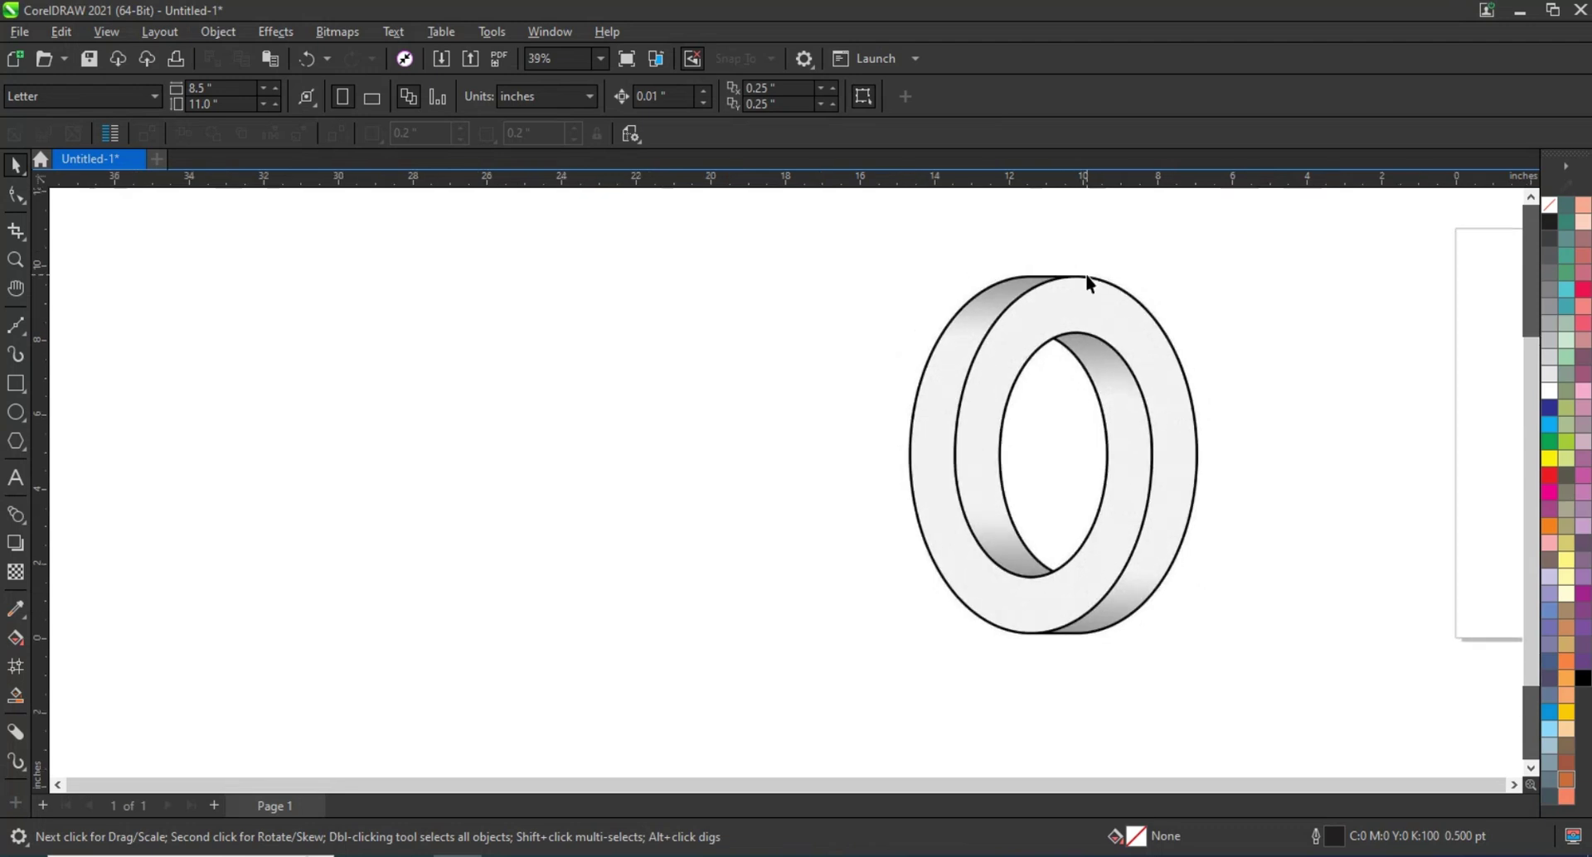
{"action": "left_click", "coordinate": [18, 419]}
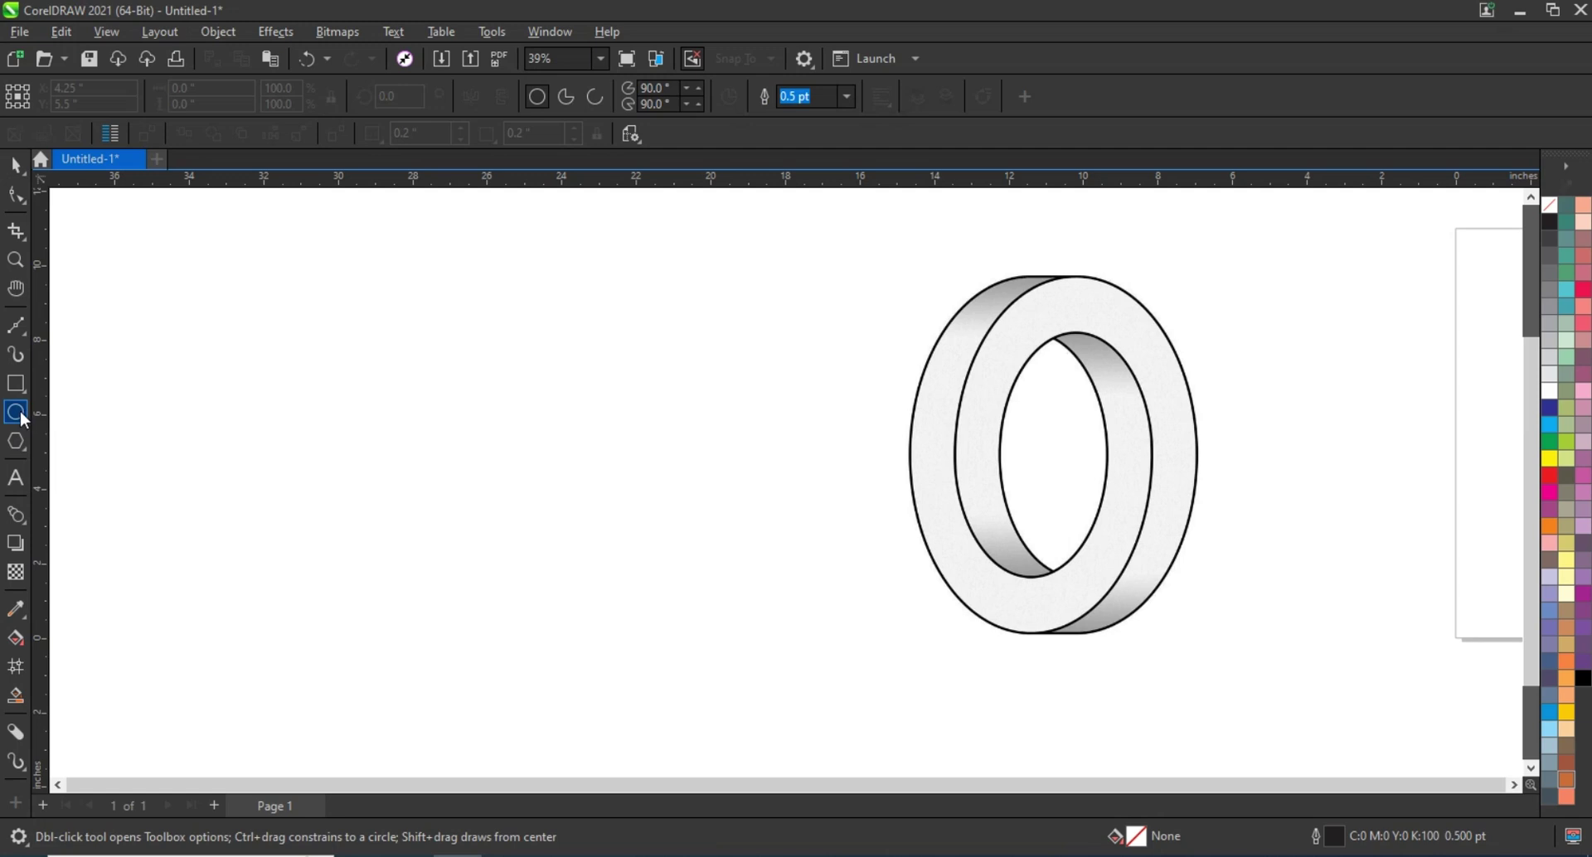
{"action": "left_click_drag", "start_coordinate": [379, 238], "coordinate": [627, 655]}
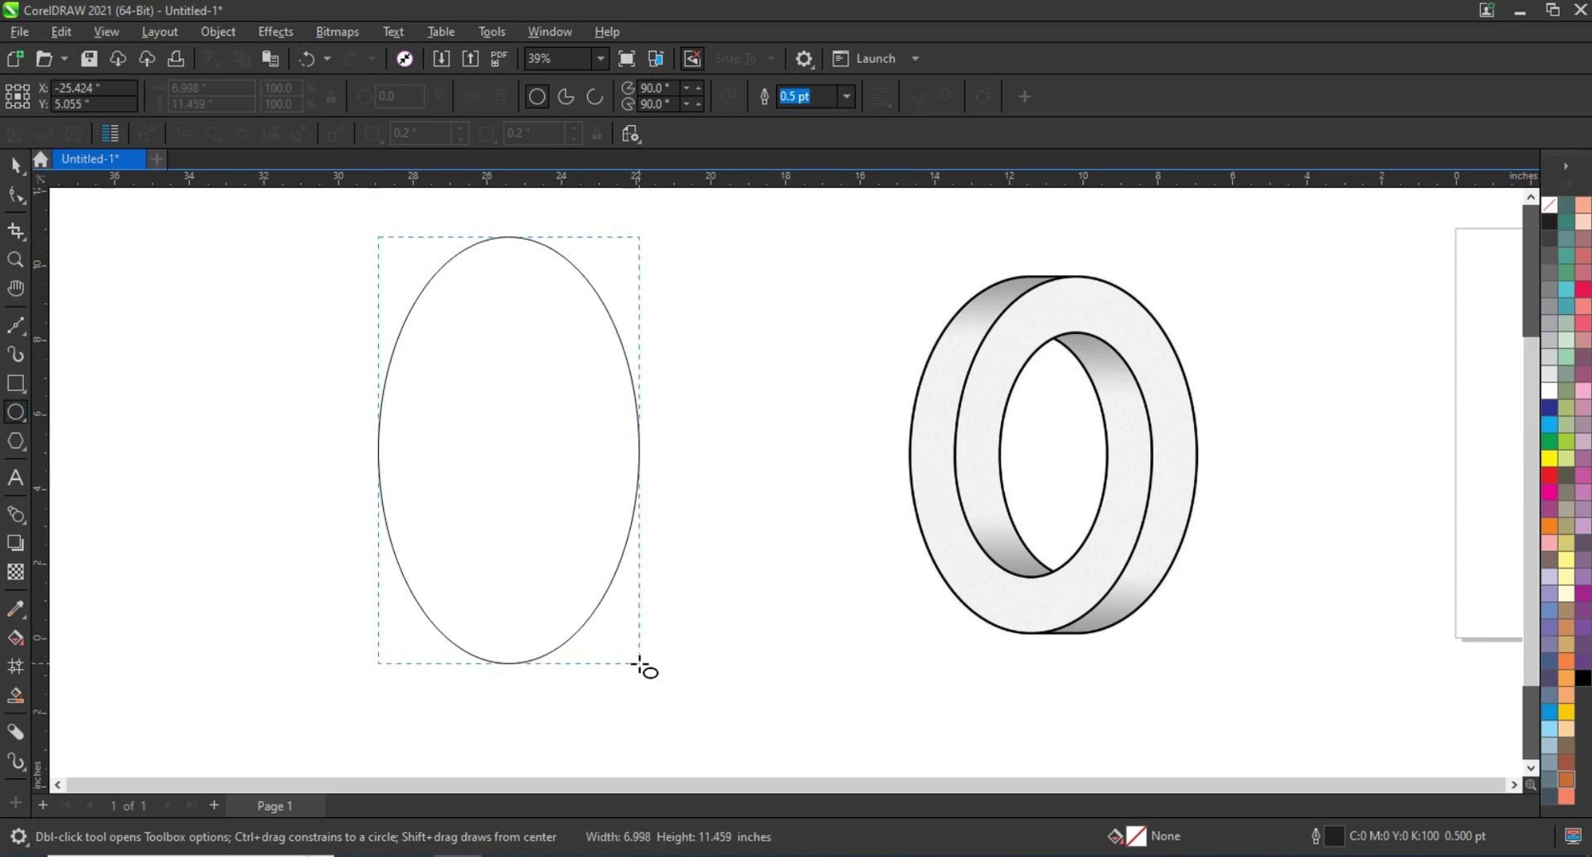
{"action": "left_click_drag", "start_coordinate": [628, 655], "coordinate": [639, 664]}
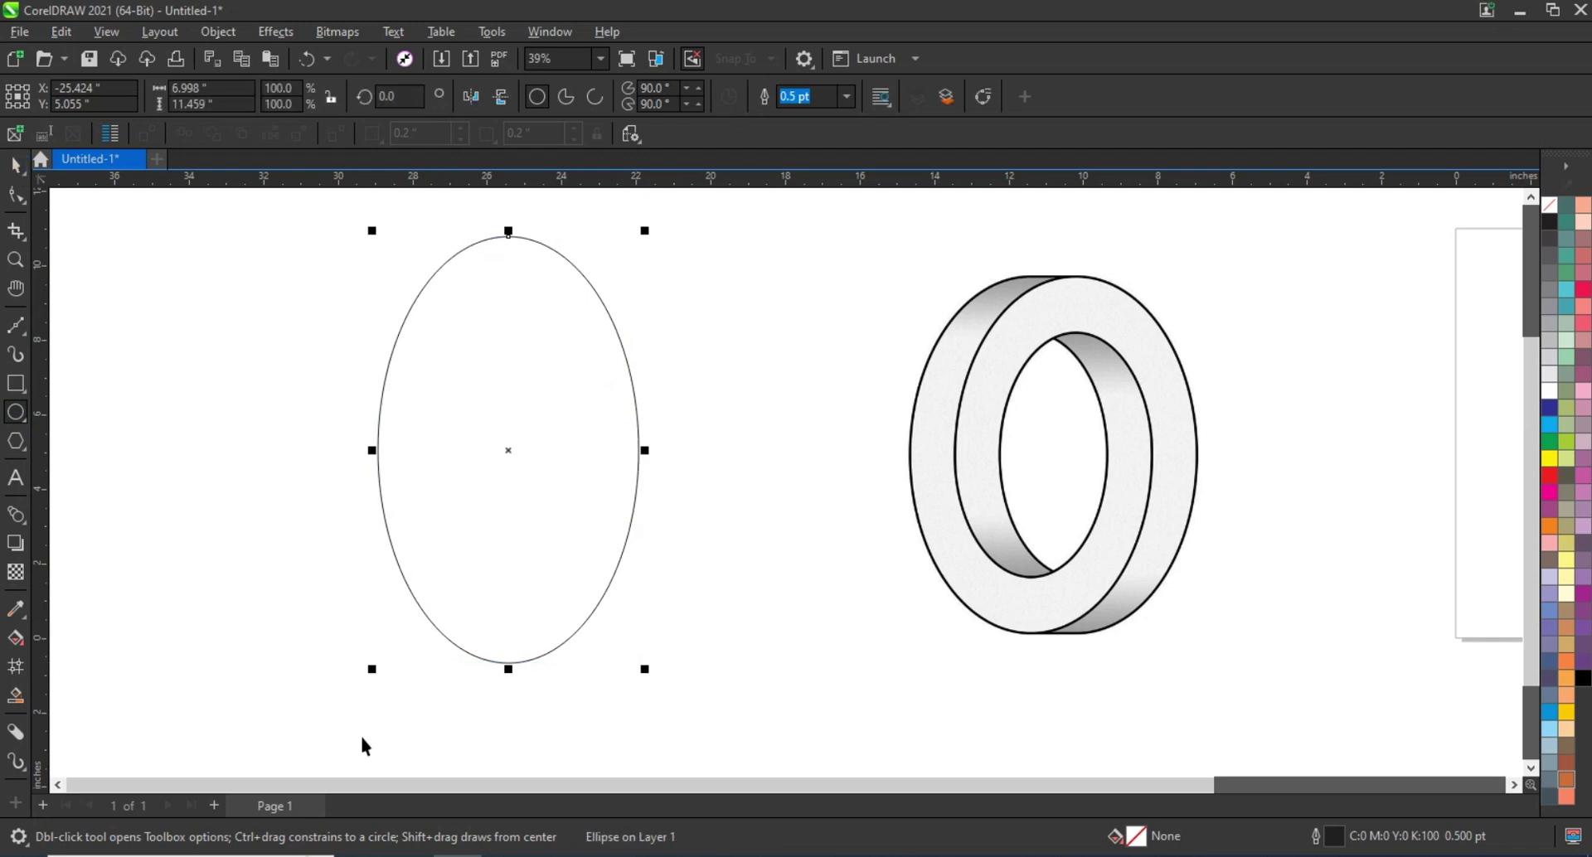
{"action": "key", "text": "space"}
{"action": "left_click_drag", "start_coordinate": [372, 669], "coordinate": [345, 713]}
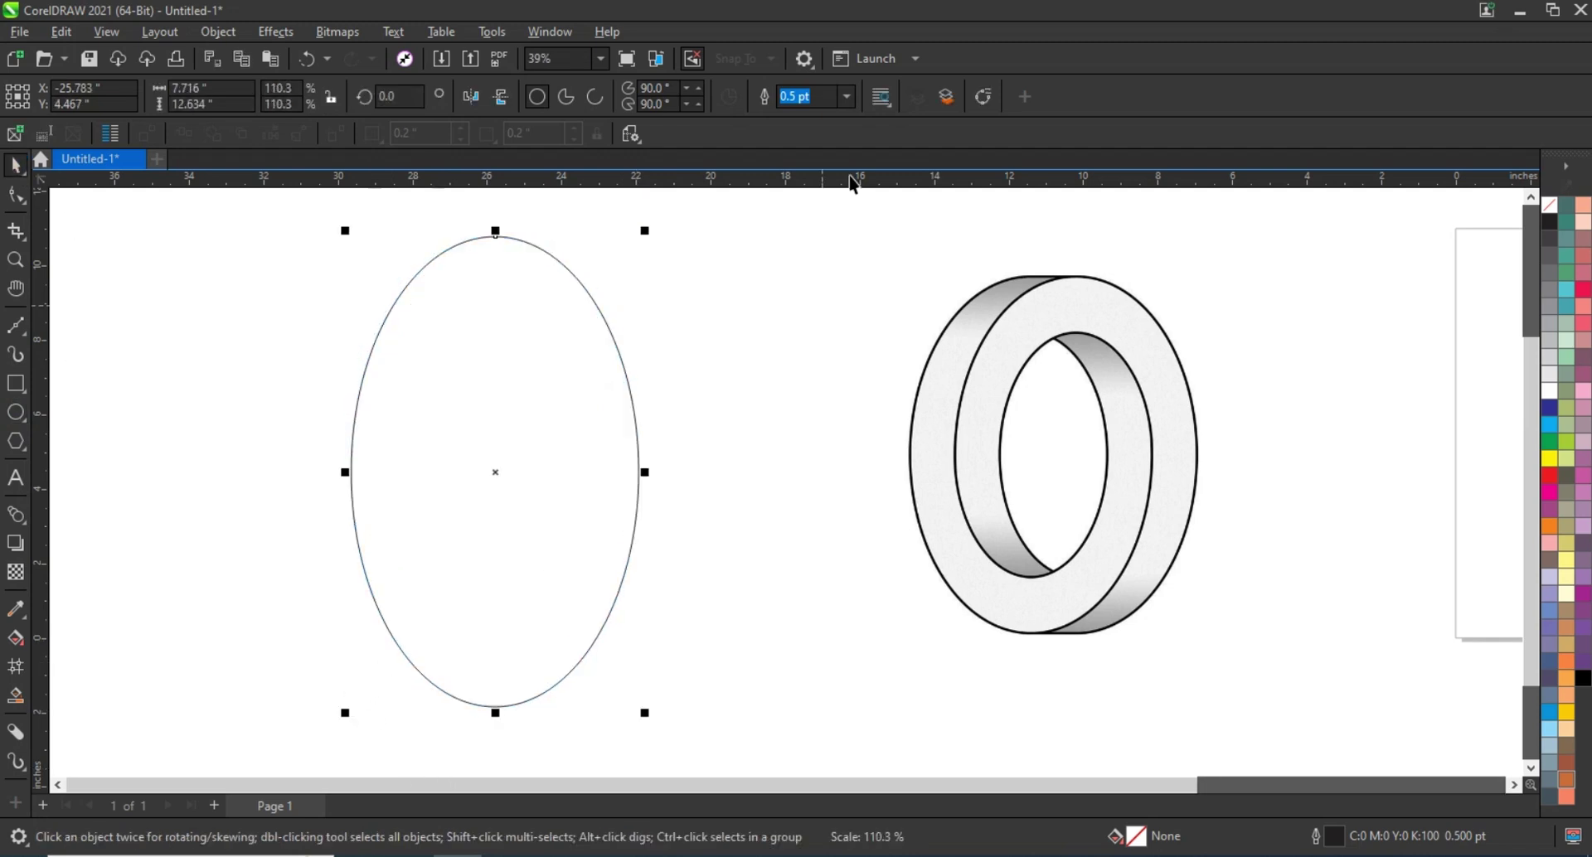
Step: Set the ellipse's outline width to 8.0 pt
{"action": "left_click", "coordinate": [847, 97]}
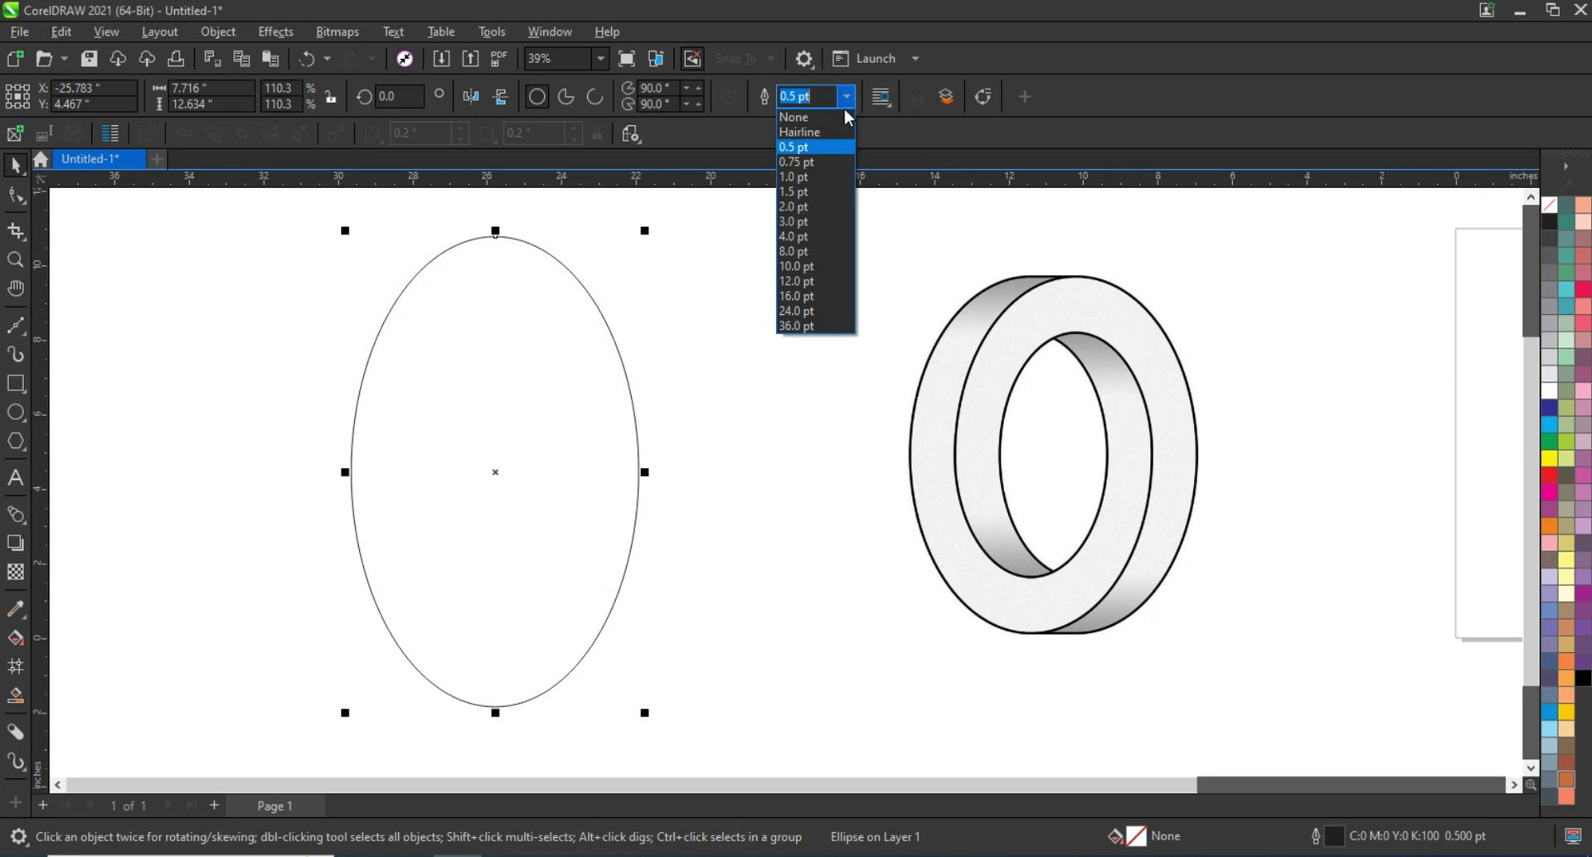
{"action": "left_click", "coordinate": [810, 206]}
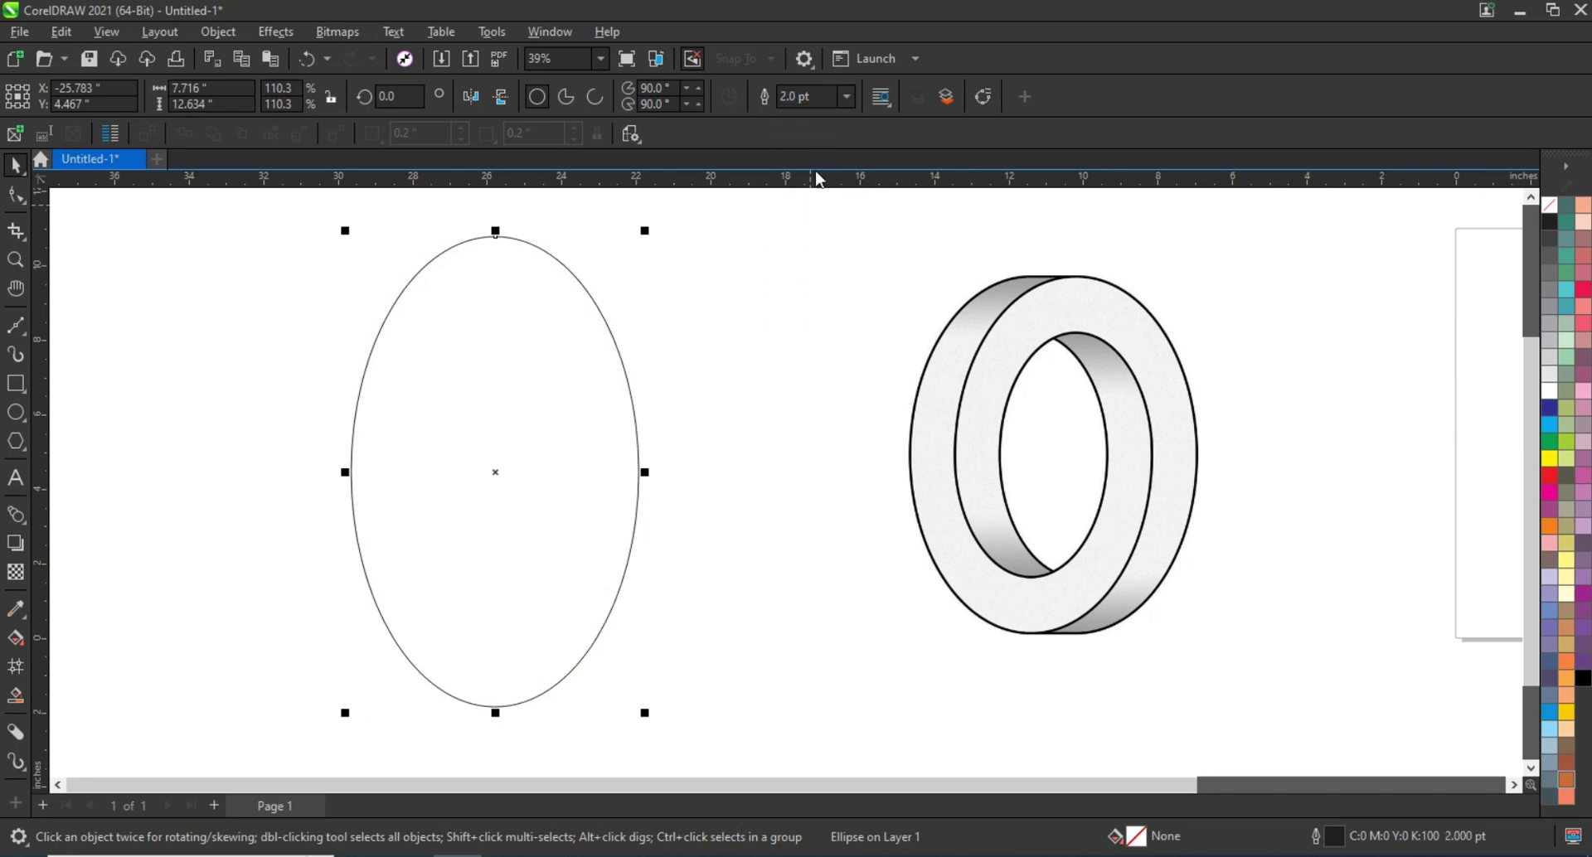
{"action": "left_click", "coordinate": [846, 97]}
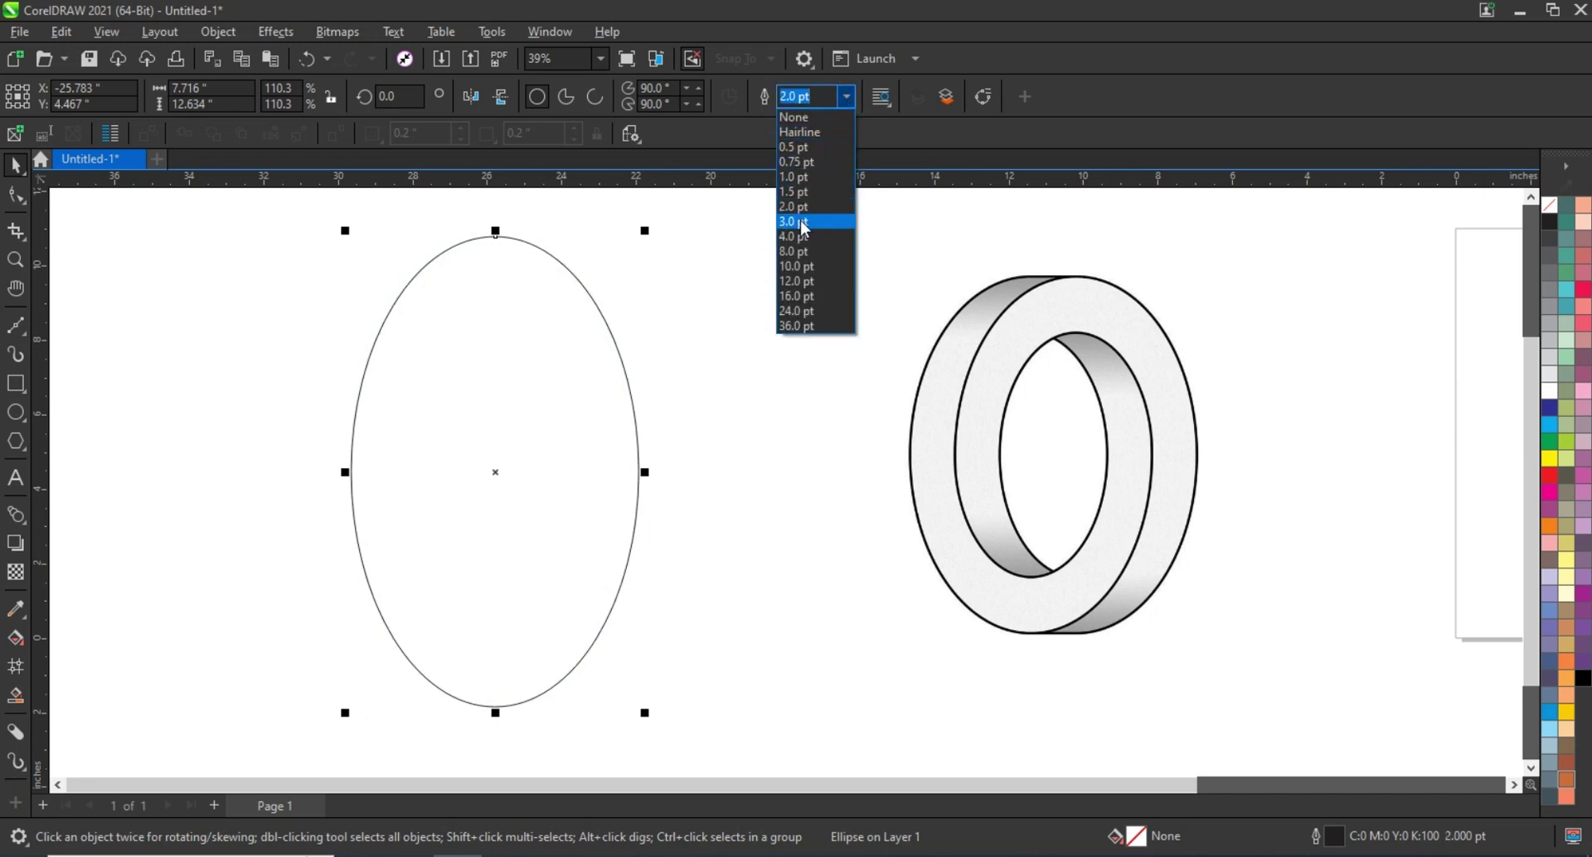
{"action": "left_click", "coordinate": [802, 222]}
{"action": "left_click", "coordinate": [847, 97]}
{"action": "key", "text": "Escape"}
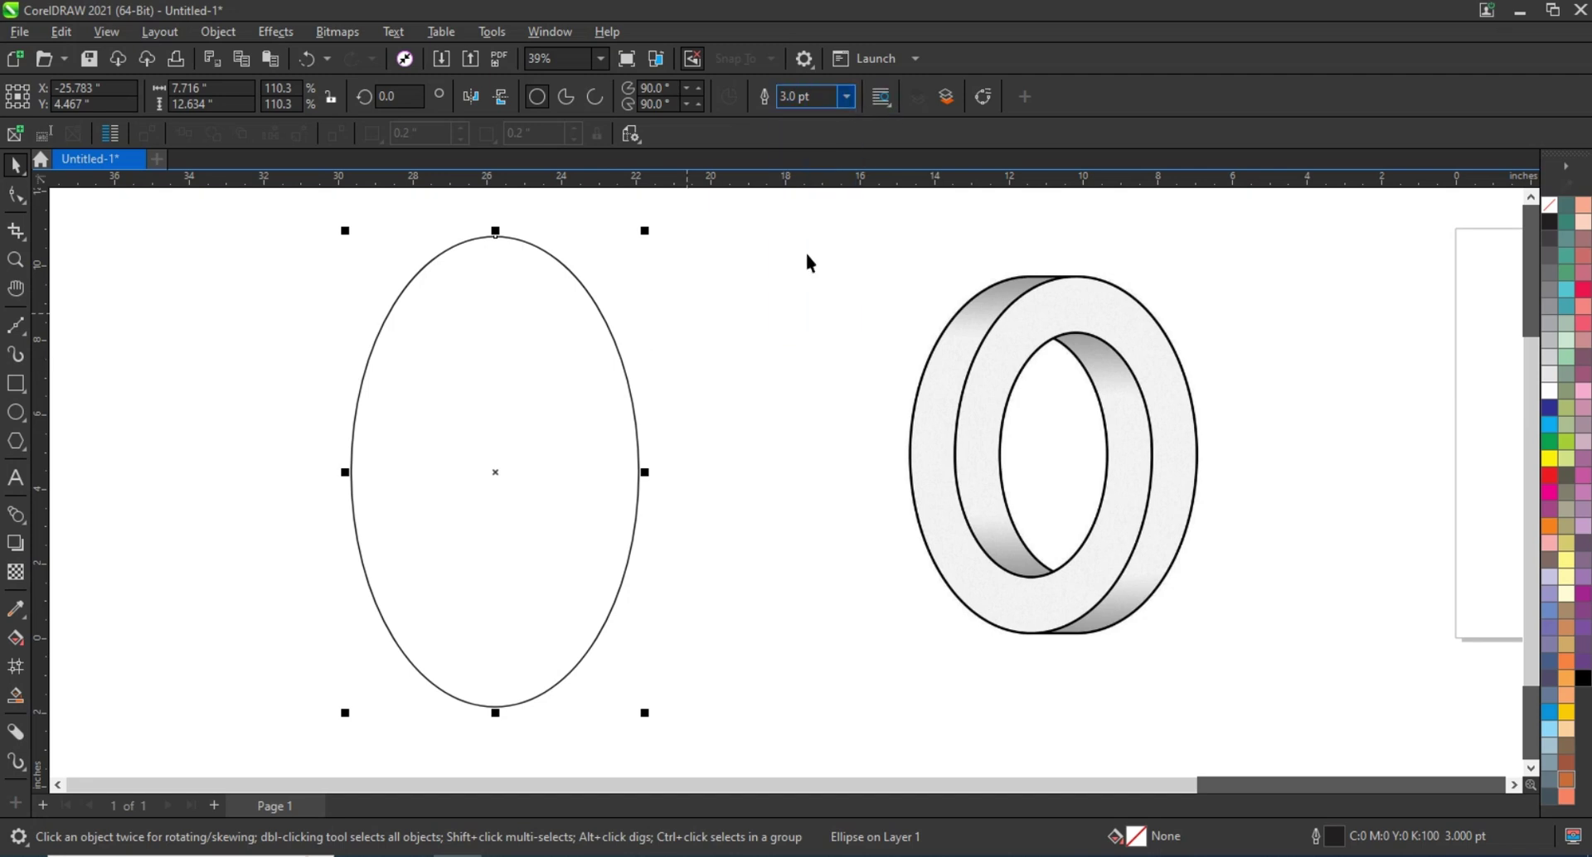
{"action": "key", "text": "Down"}
{"action": "key", "text": "Down"}
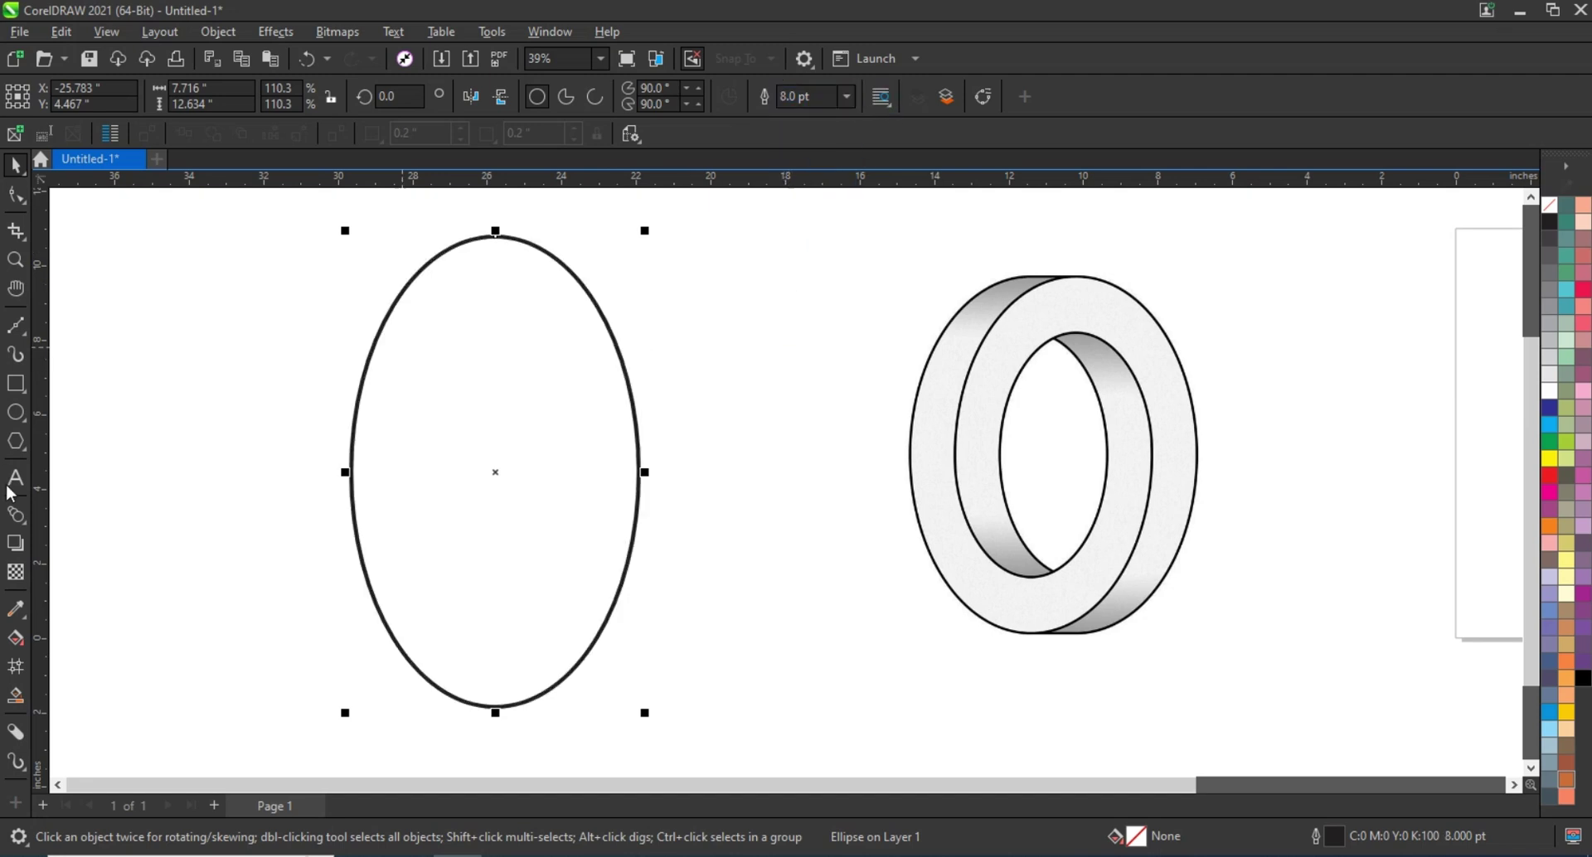
Step: Add an inward contour to the ellipse to create a smaller inner ellipse
{"action": "left_click", "coordinate": [29, 533]}
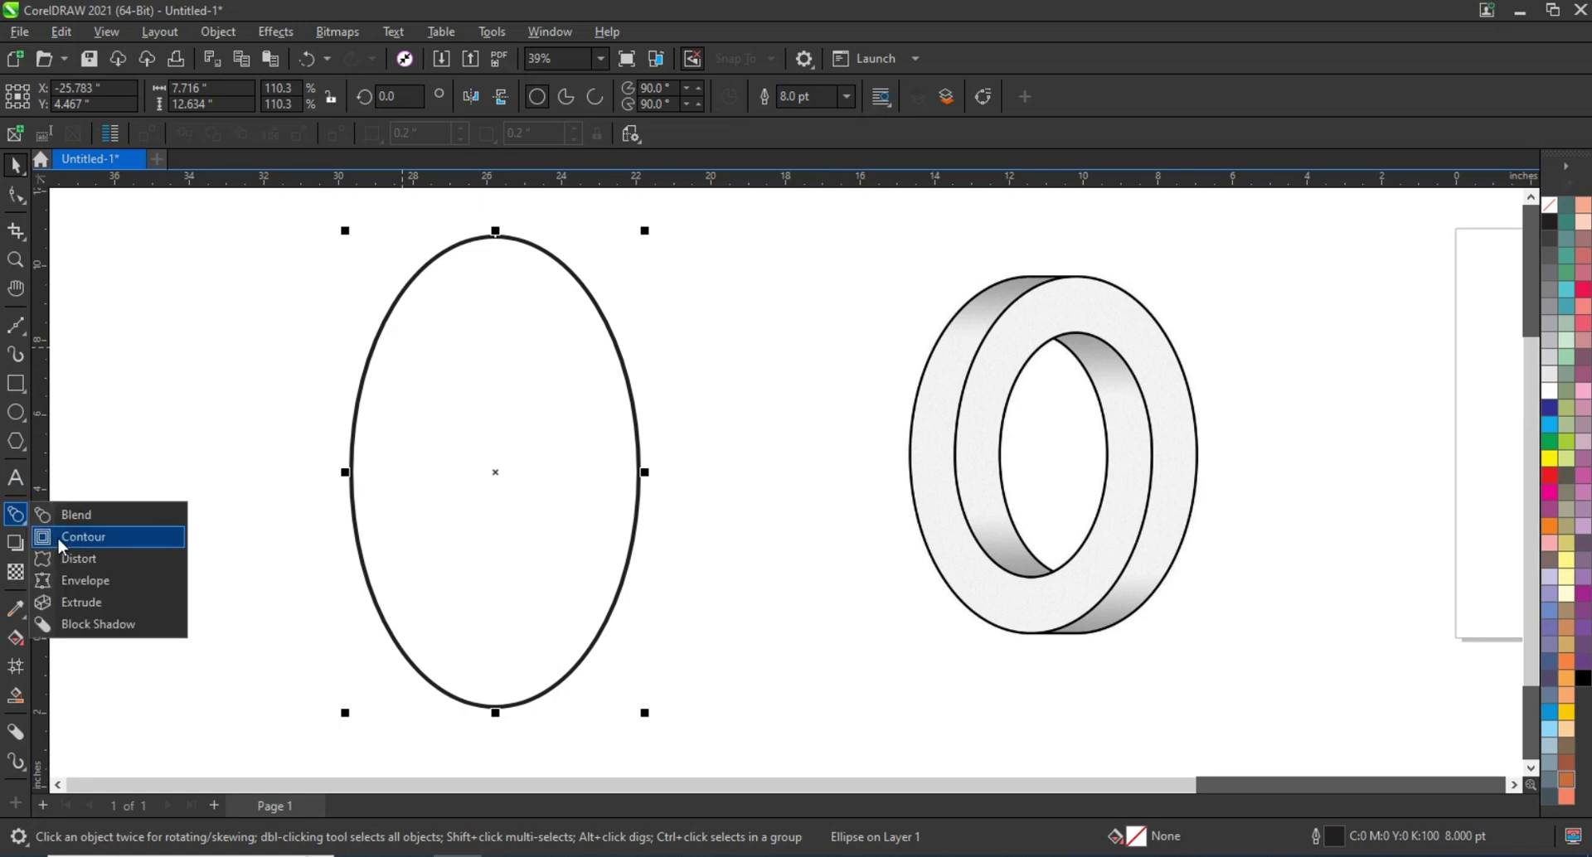
{"action": "left_click", "coordinate": [112, 536]}
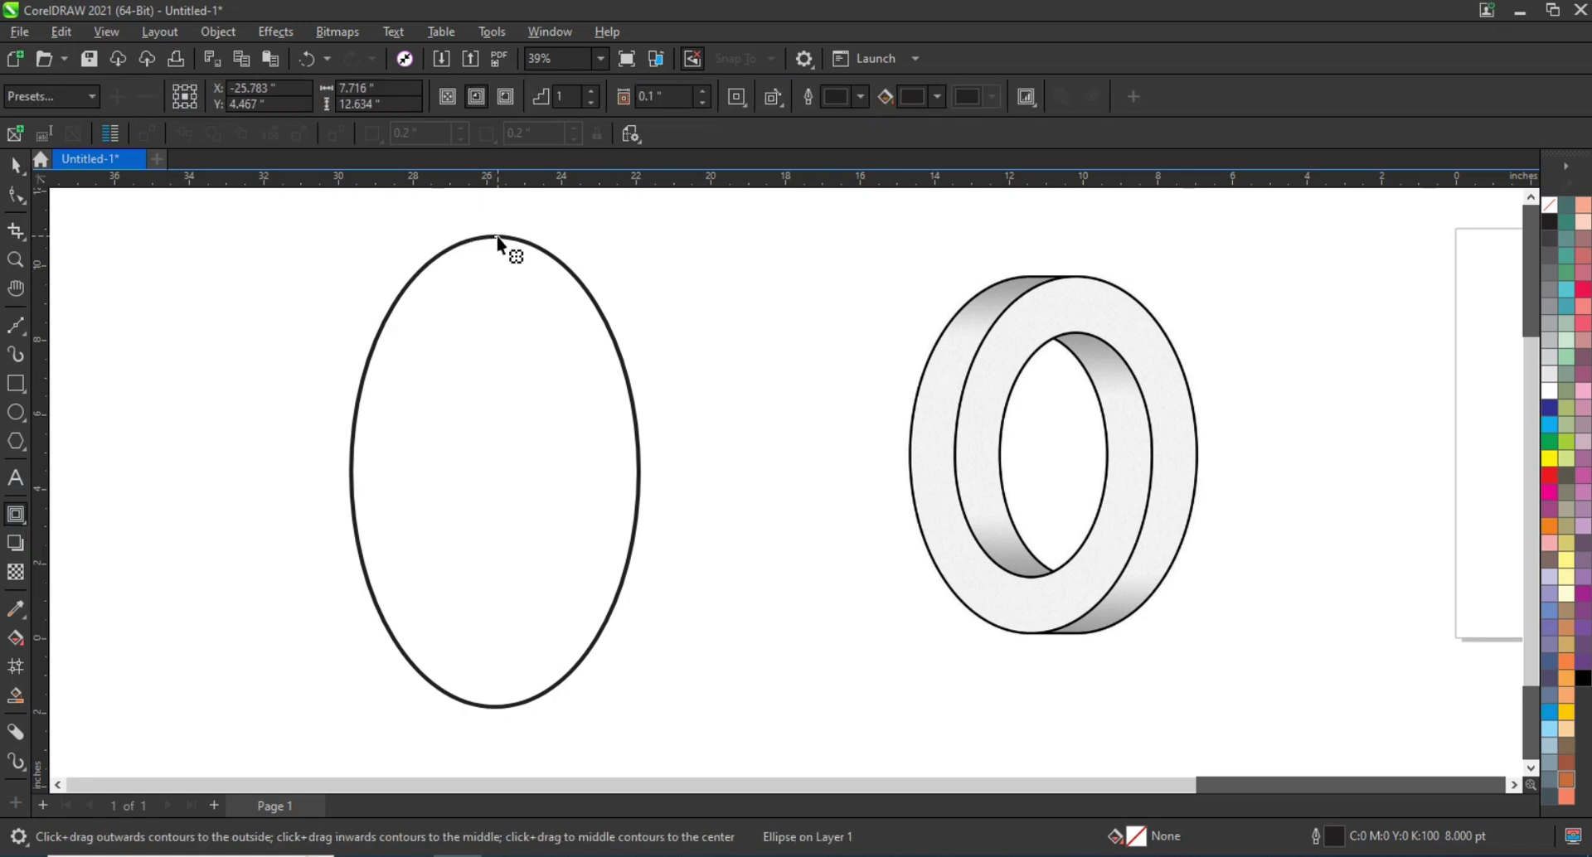
{"action": "left_click_drag", "start_coordinate": [497, 237], "coordinate": [499, 303]}
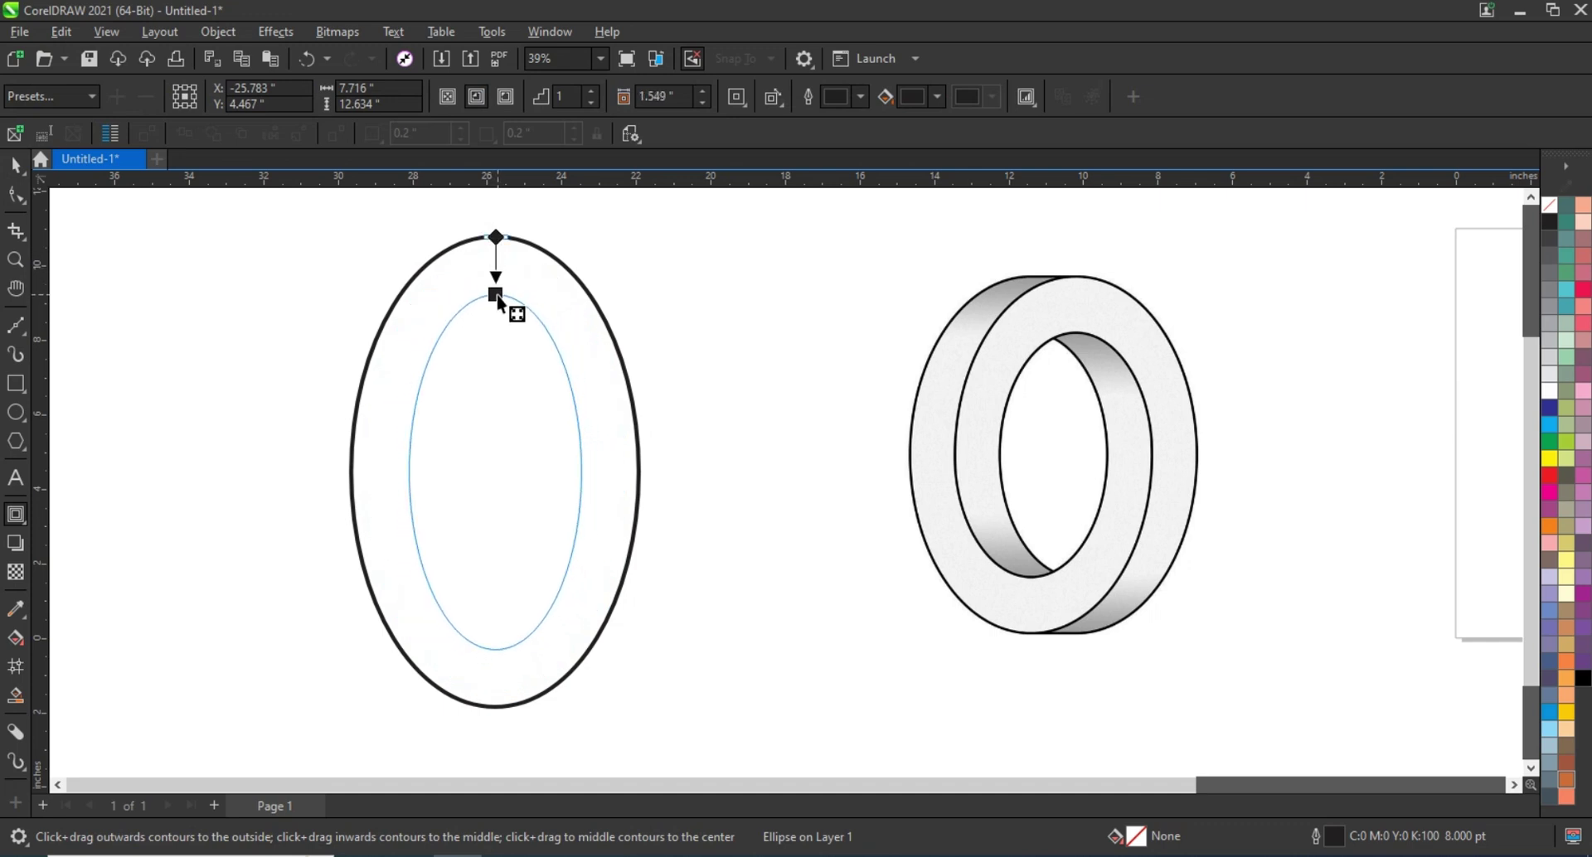
{"action": "left_click_drag", "start_coordinate": [498, 299], "coordinate": [495, 309]}
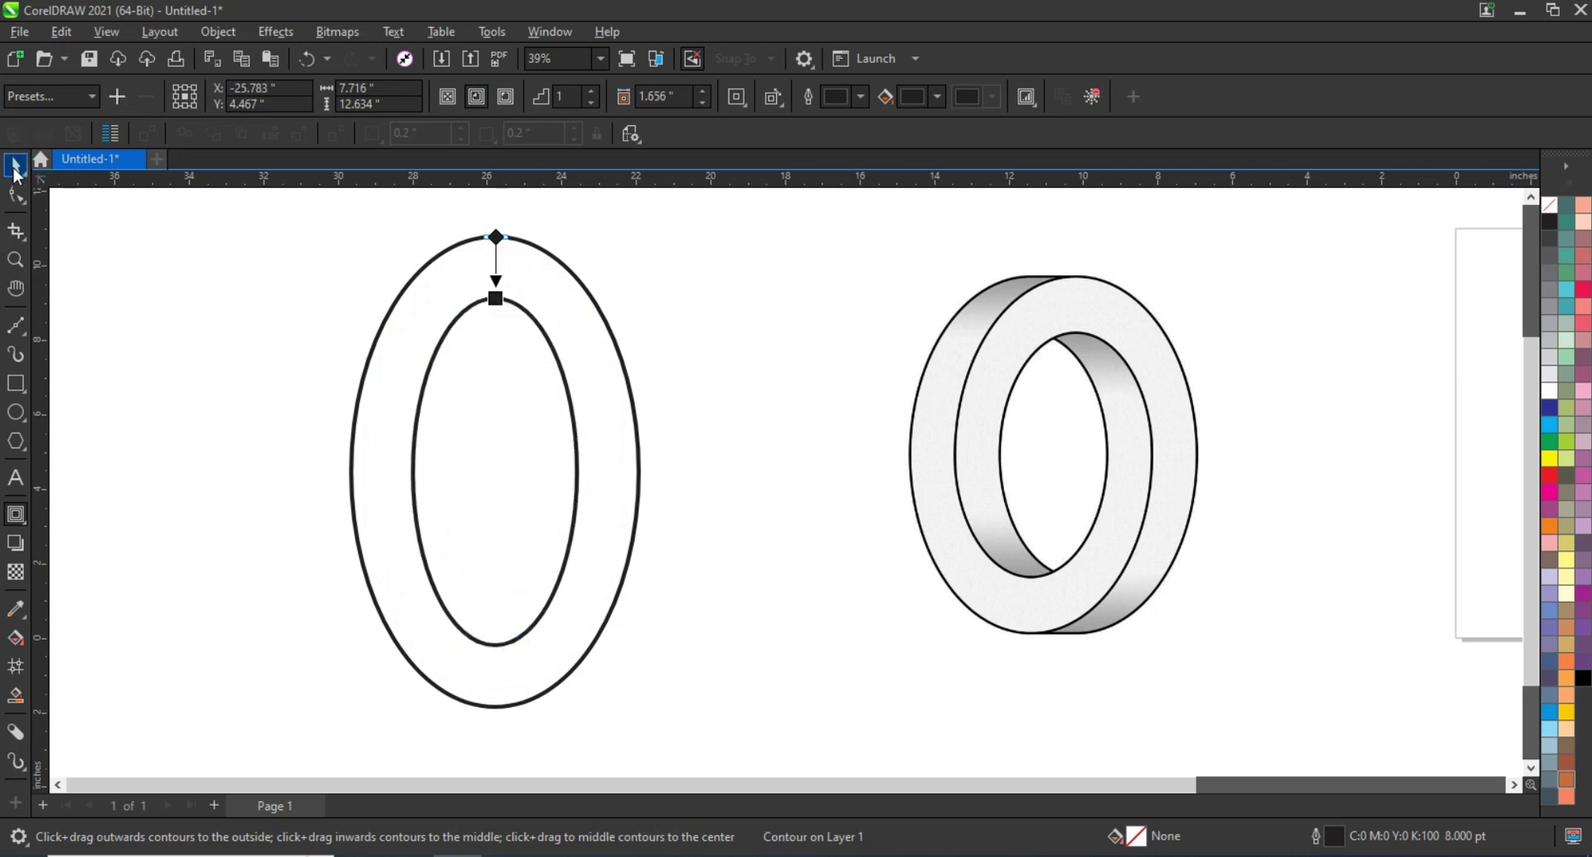
{"action": "left_click", "coordinate": [15, 164]}
Step: Break the contour apart and combine both ellipses into one curve with Ctrl+L
{"action": "left_click", "coordinate": [231, 28]}
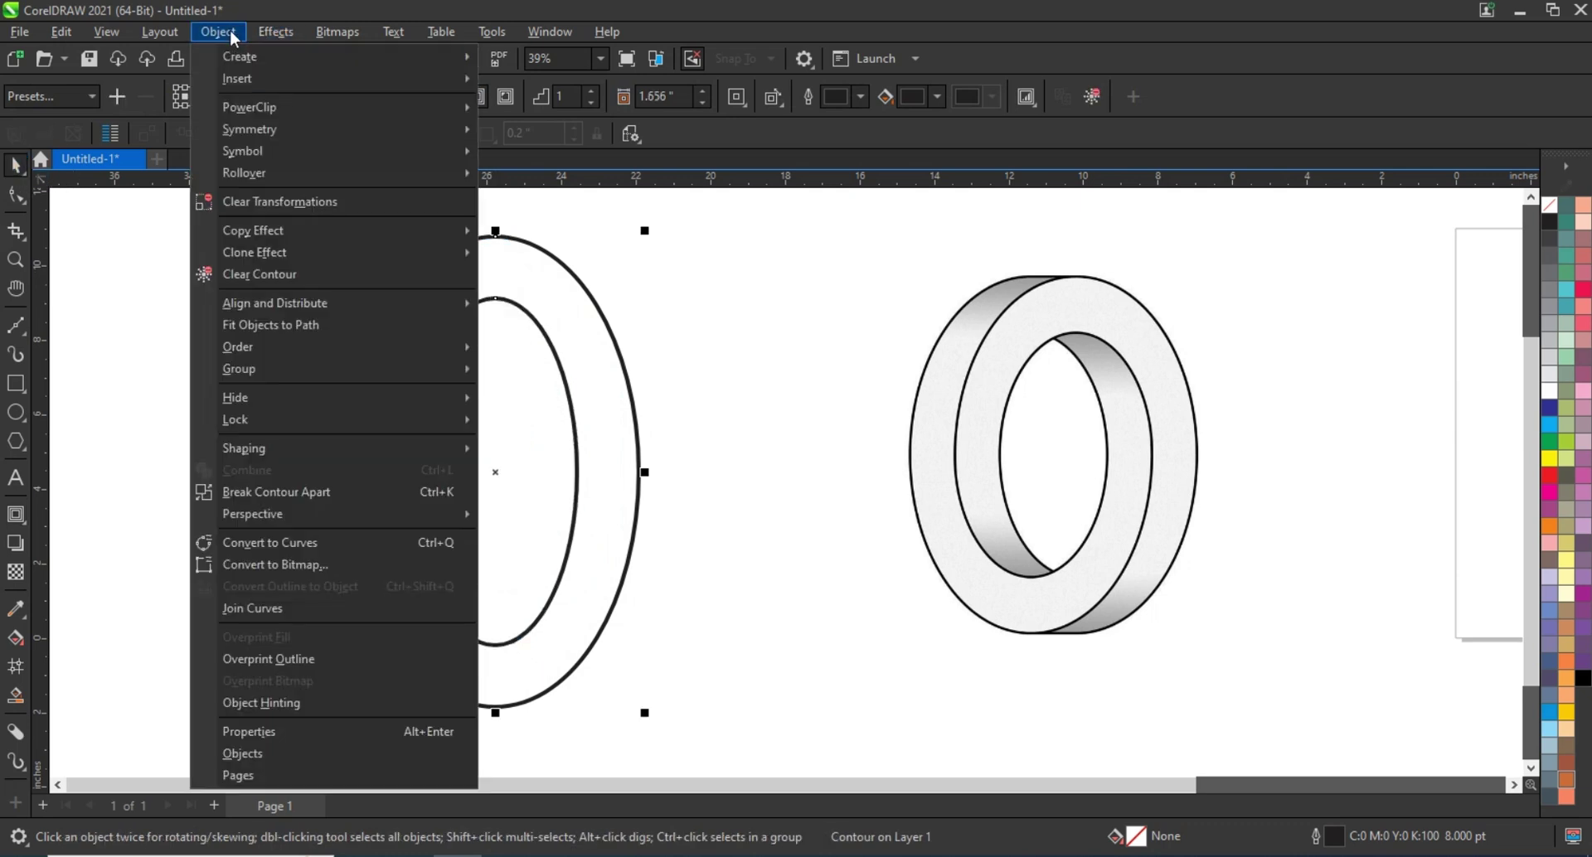
{"action": "left_click", "coordinate": [267, 492]}
{"action": "left_click_drag", "start_coordinate": [292, 194], "coordinate": [684, 739]}
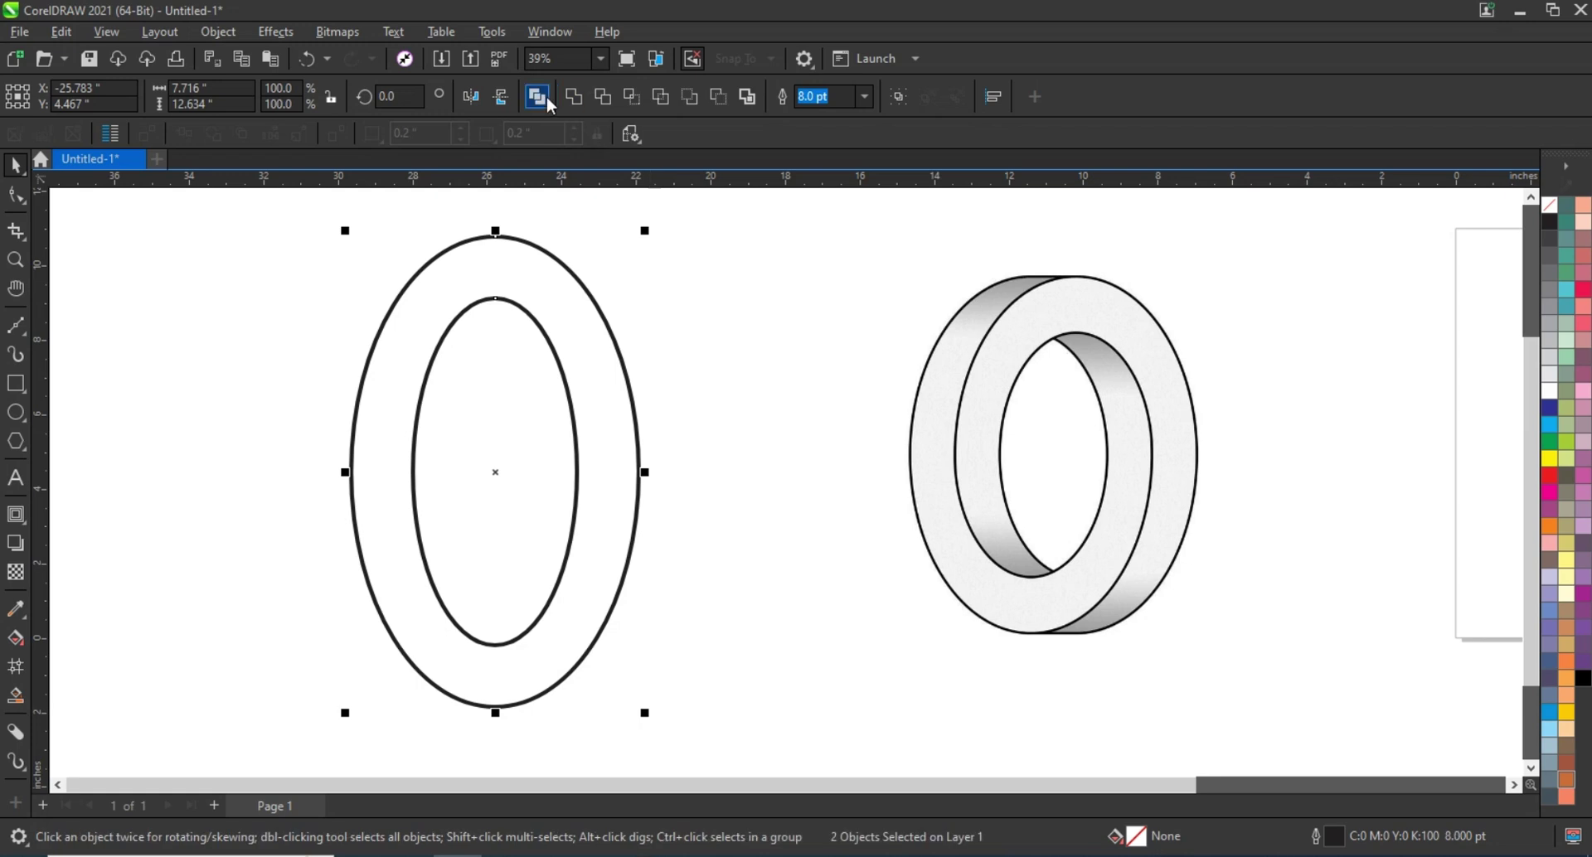
{"action": "key", "text": "ctrl+l"}
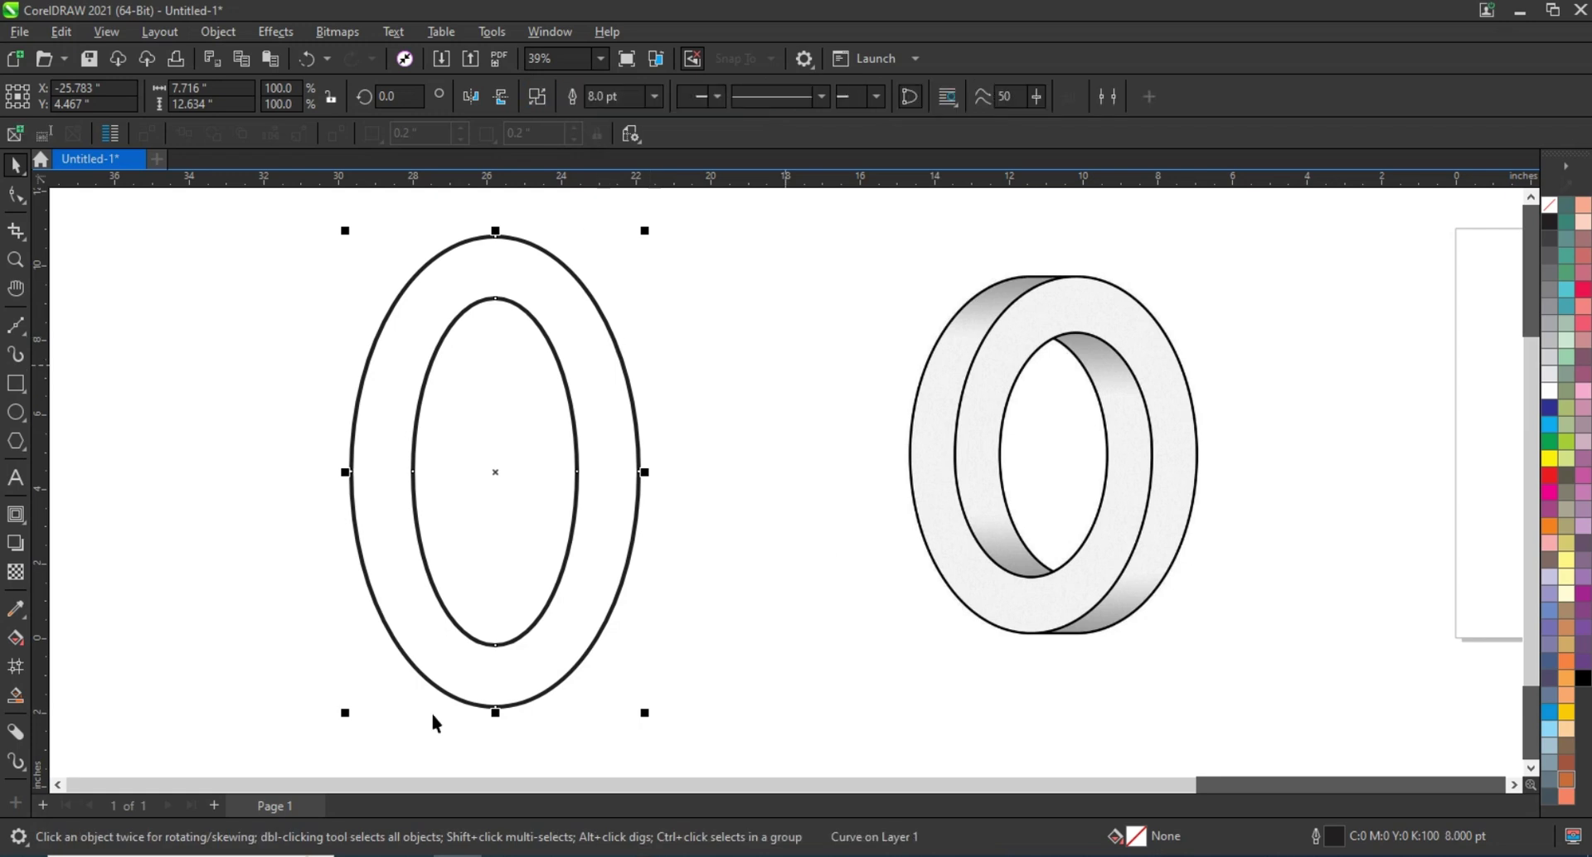
Step: Duplicate the ring and nudge the copy left until it overlaps the original
{"action": "left_click_drag", "start_coordinate": [611, 633], "coordinate": [704, 626]}
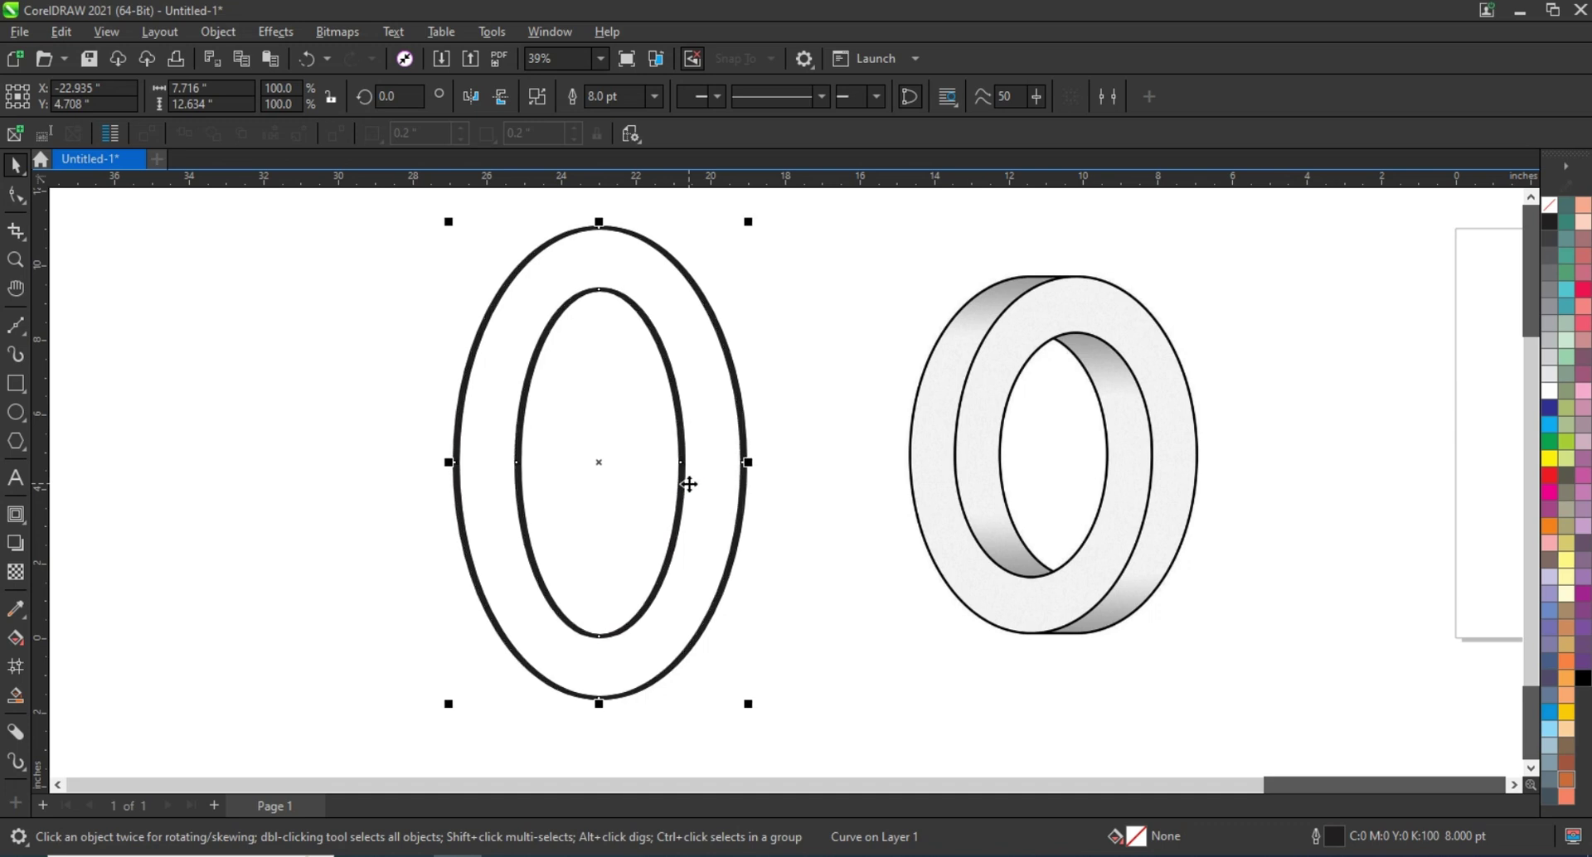
{"action": "key", "text": "Left"}
{"action": "key", "text": "Left"}
{"action": "key", "text": "Left"}
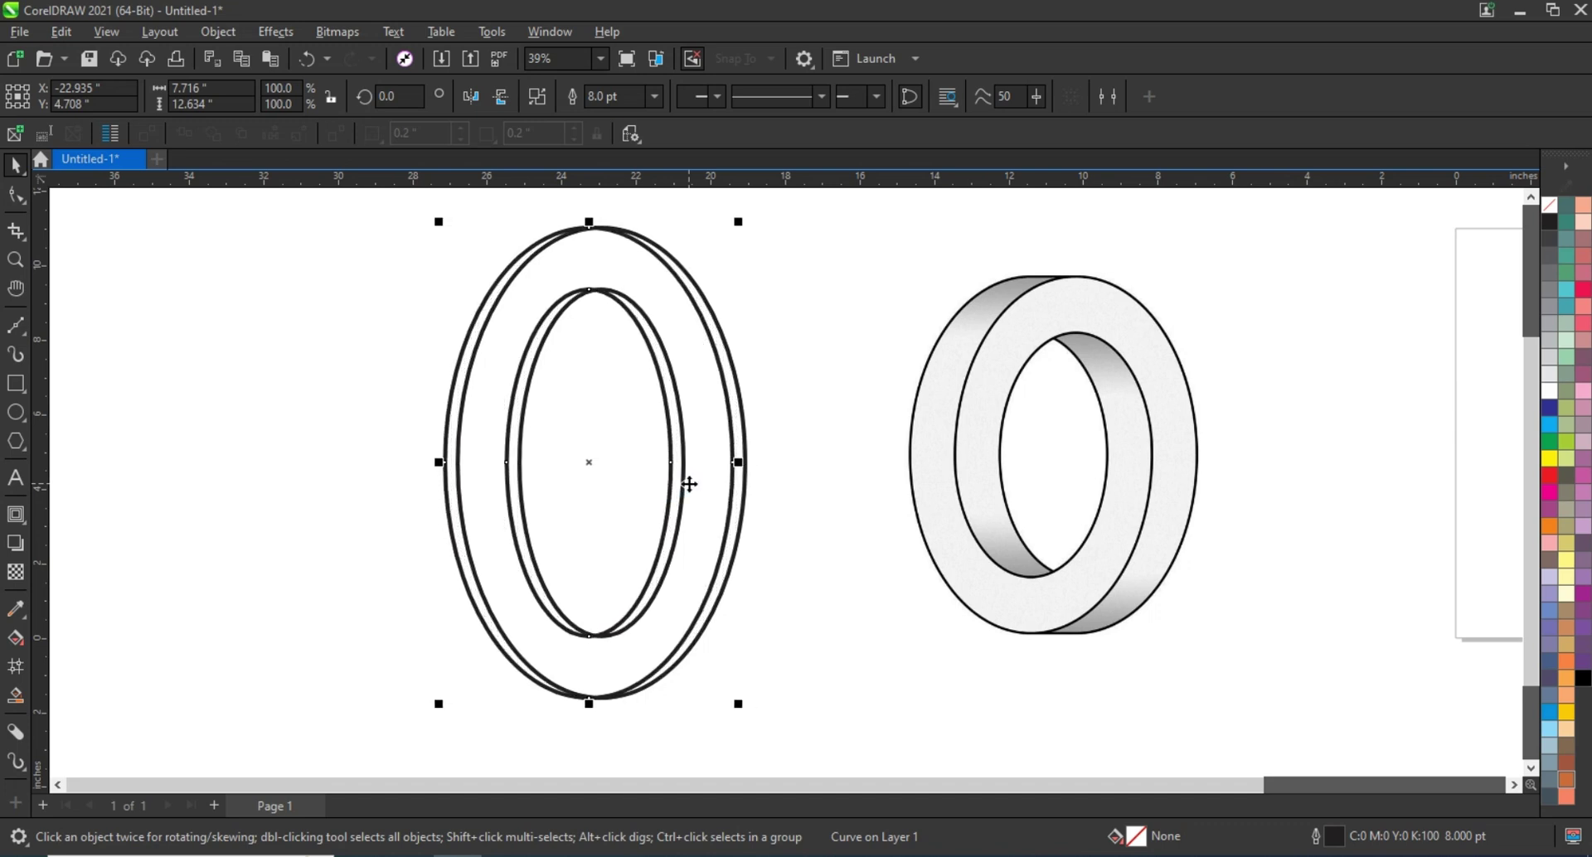
{"action": "key", "text": "Left"}
{"action": "key", "text": "Left"}
{"action": "key", "text": "Left"}
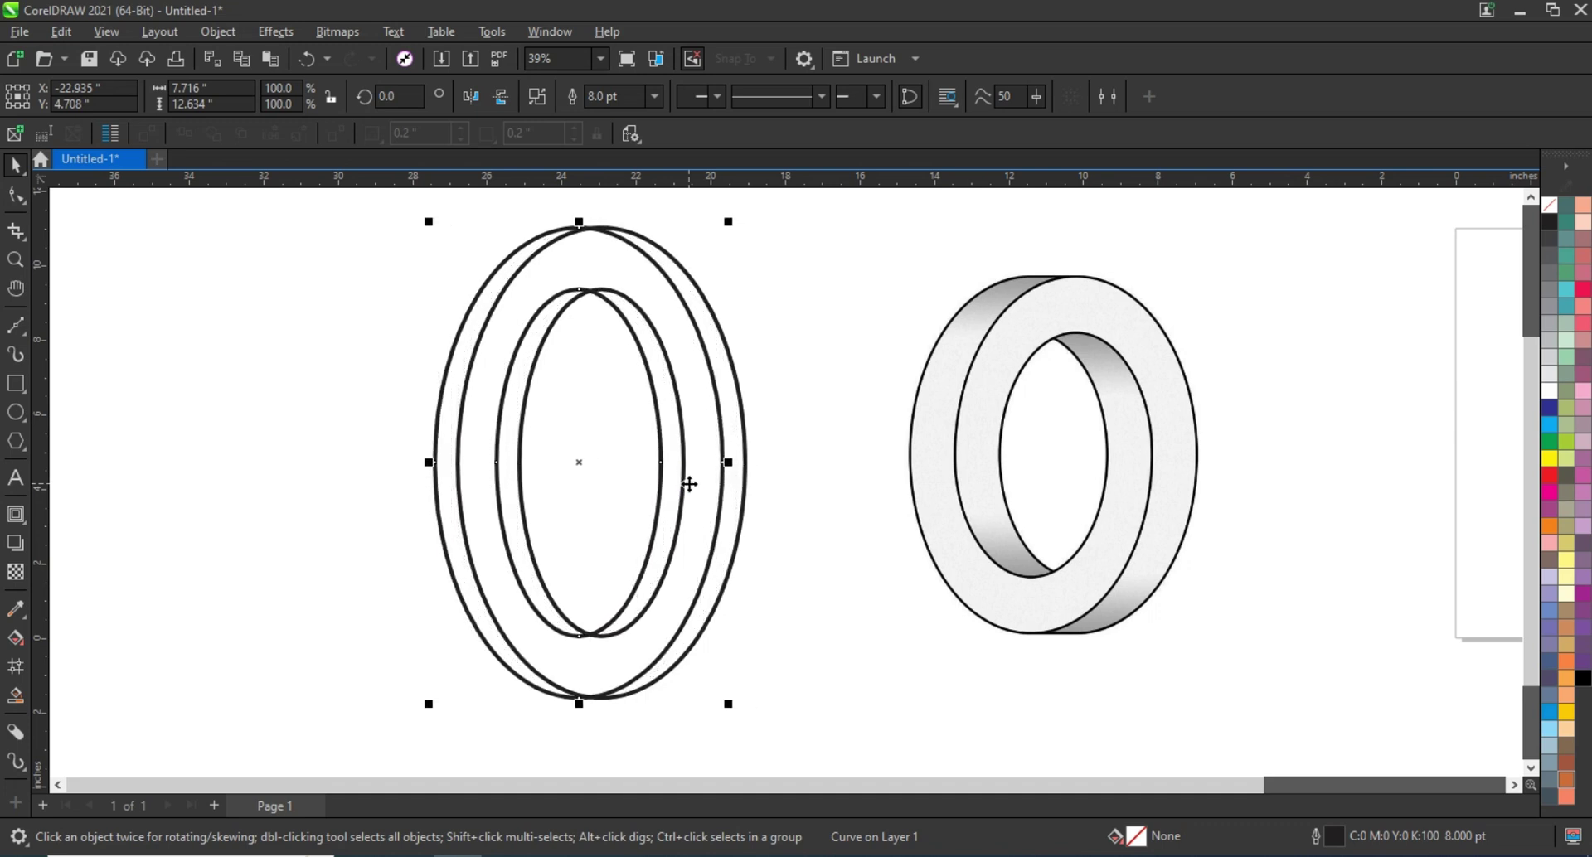
{"action": "key", "text": "Left"}
{"action": "key", "text": "Left"}
{"action": "key", "text": "Left"}
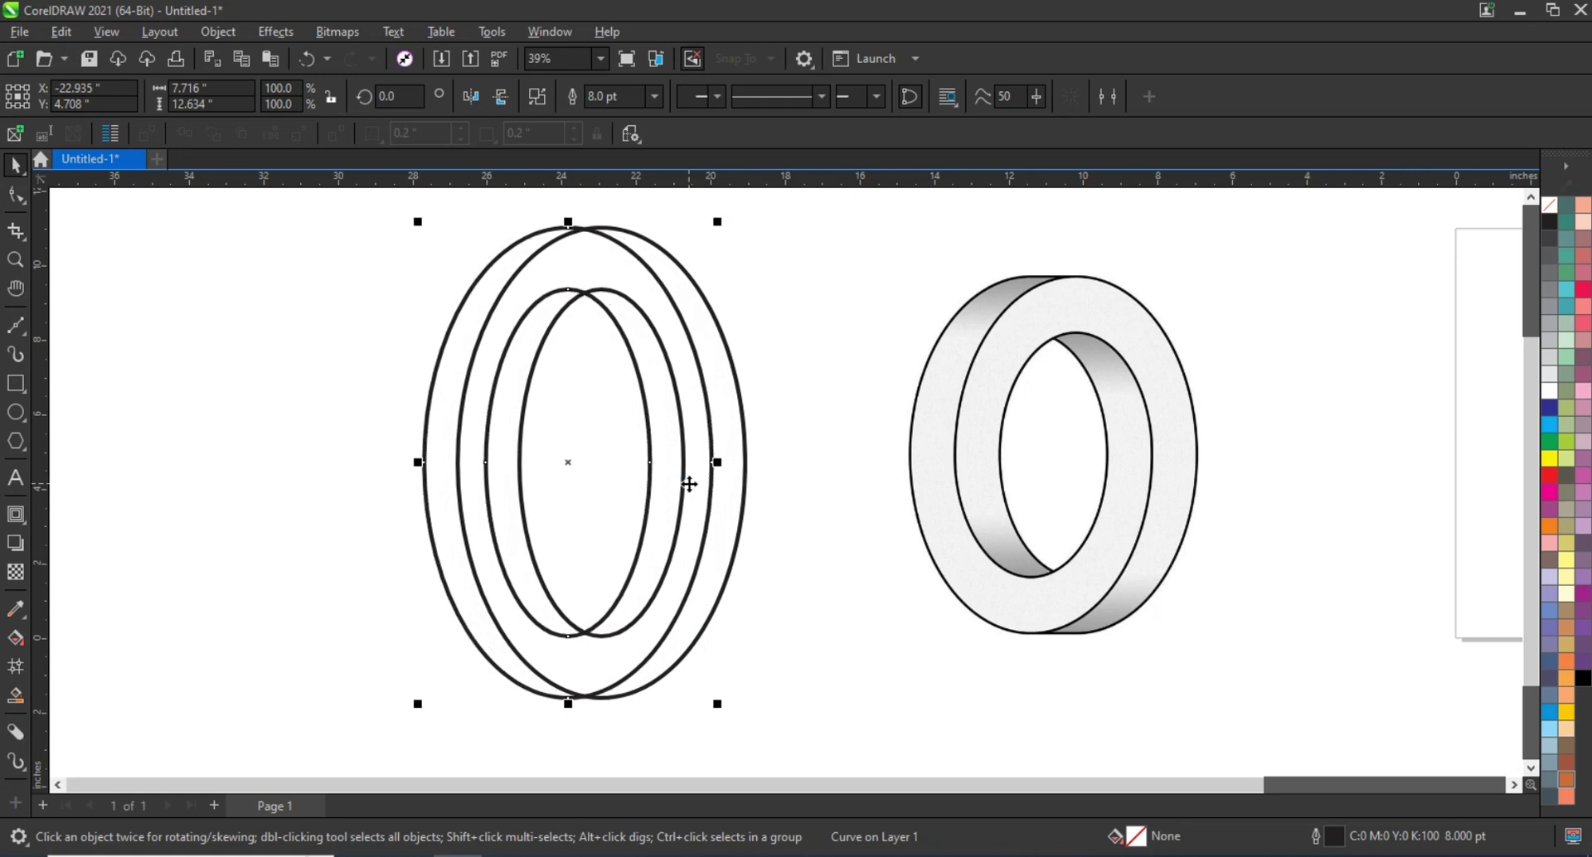
{"action": "key", "text": "Left"}
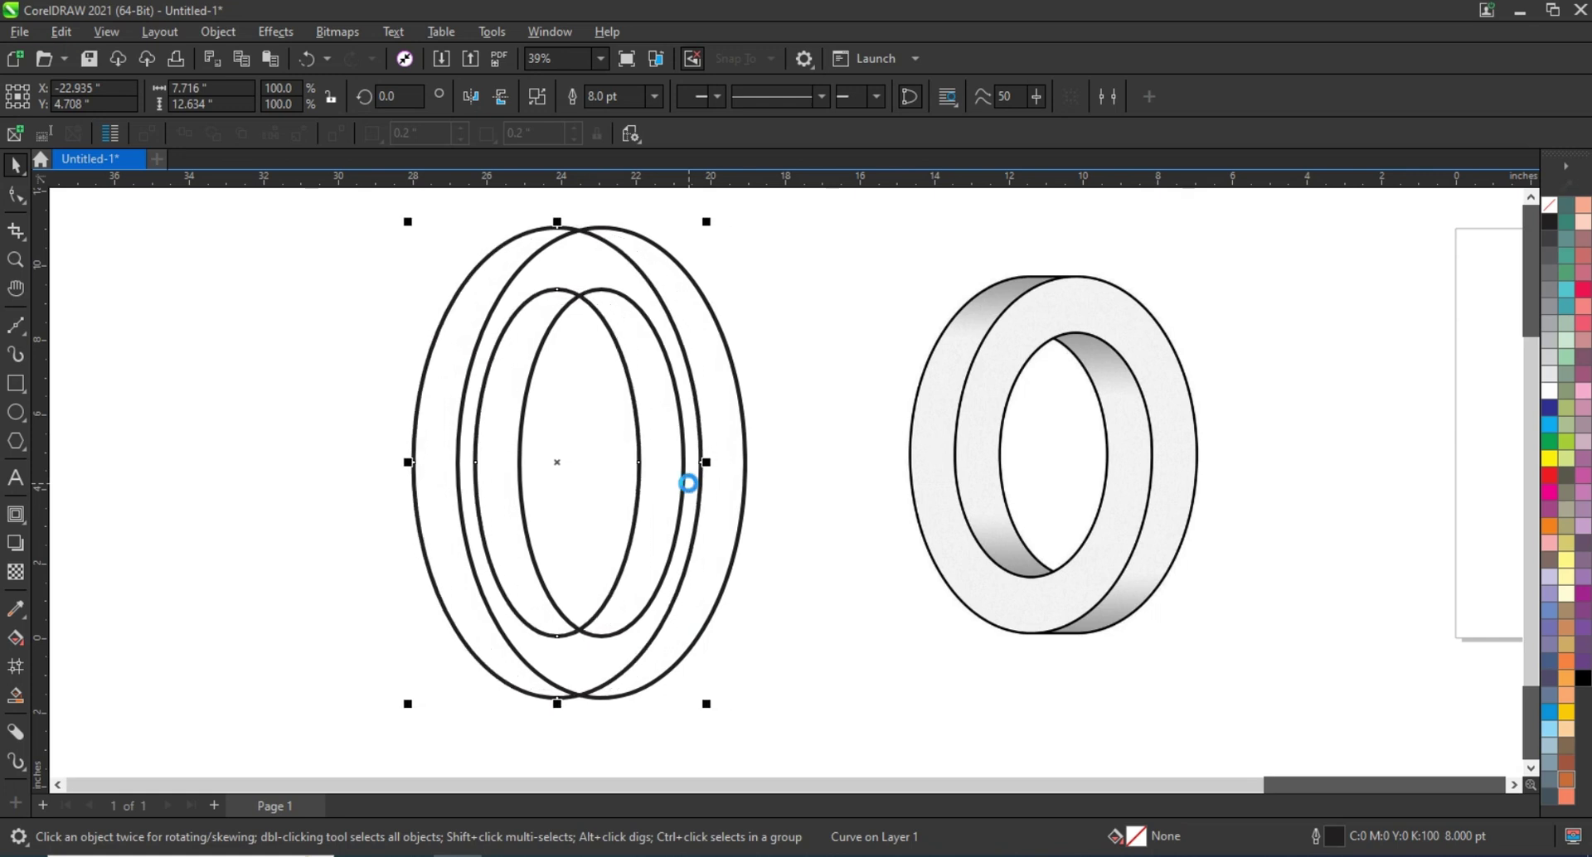
{"action": "key", "text": "Left"}
{"action": "key", "text": "Left"}
{"action": "key", "text": "Left"}
{"action": "key", "text": "Left"}
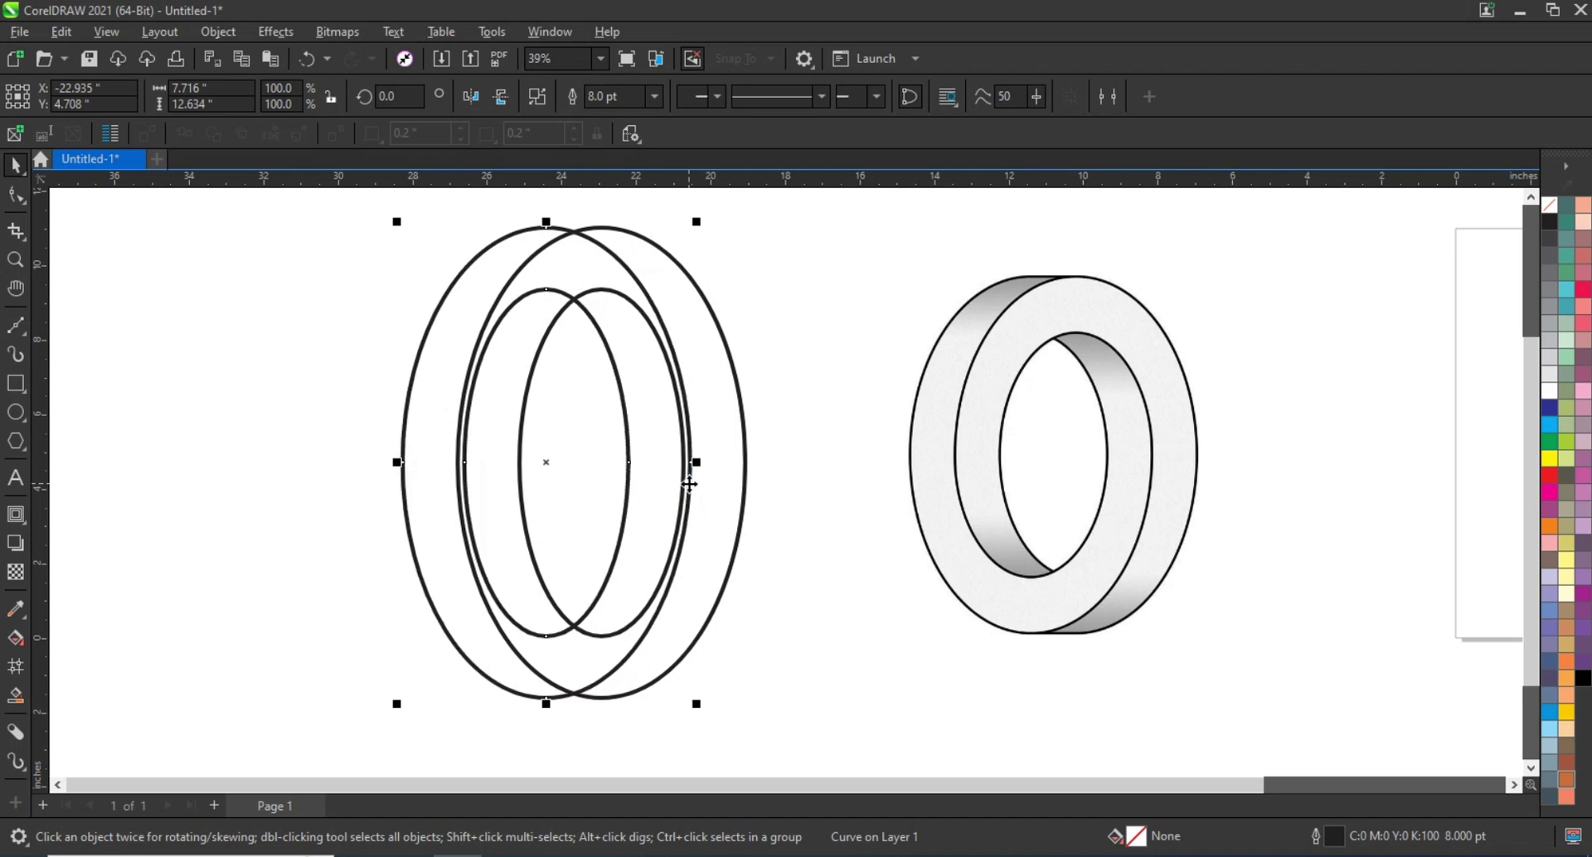
{"action": "key", "text": "Left"}
{"action": "key", "text": "Left"}
{"action": "key", "text": "Left"}
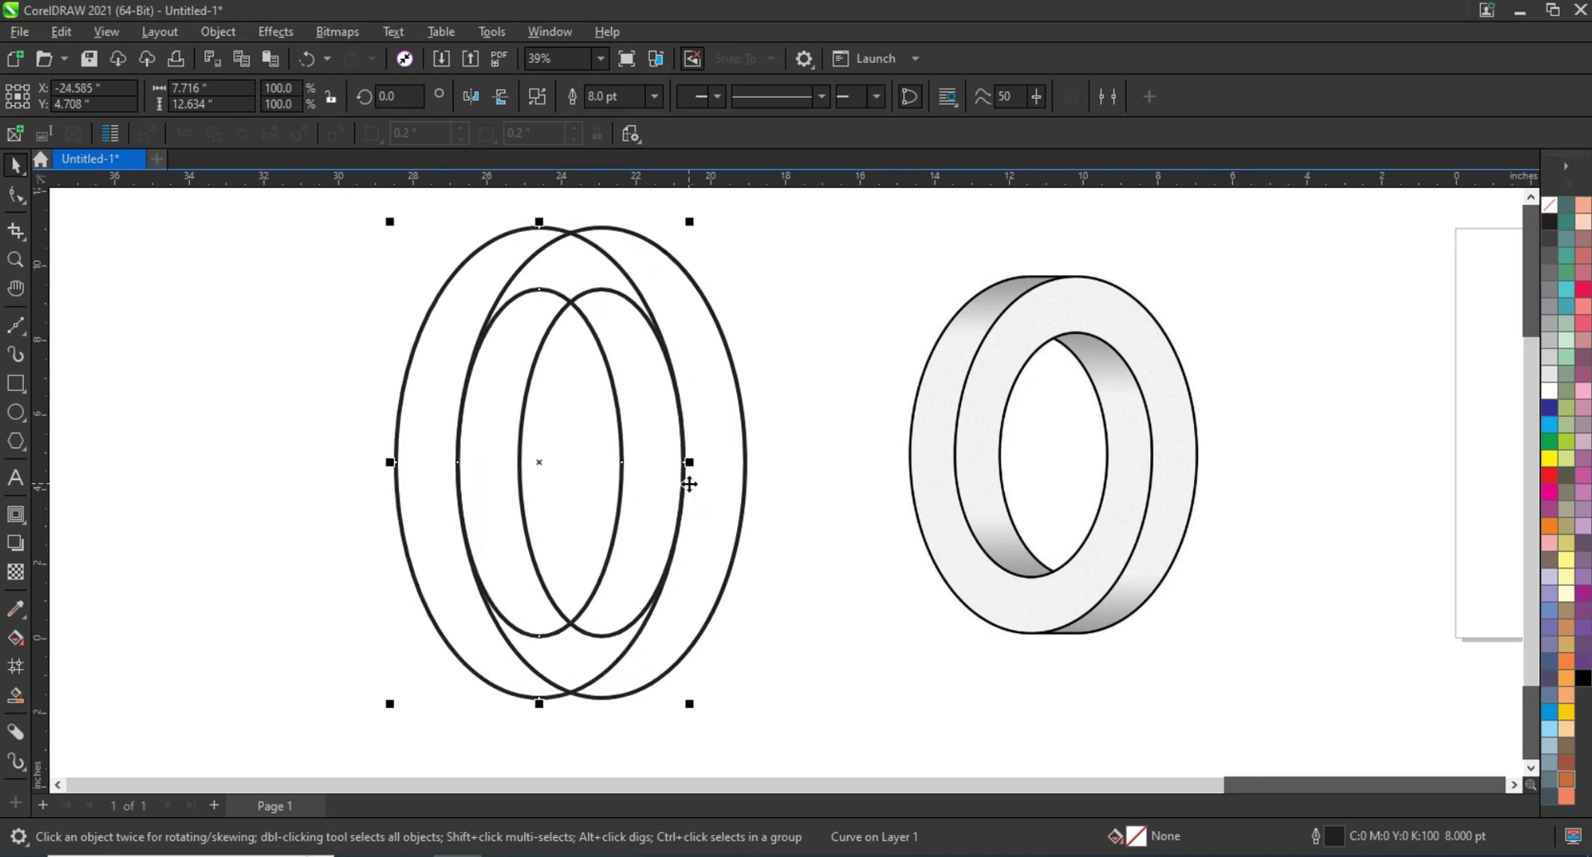
{"action": "key", "text": "Left"}
{"action": "key", "text": "Right"}
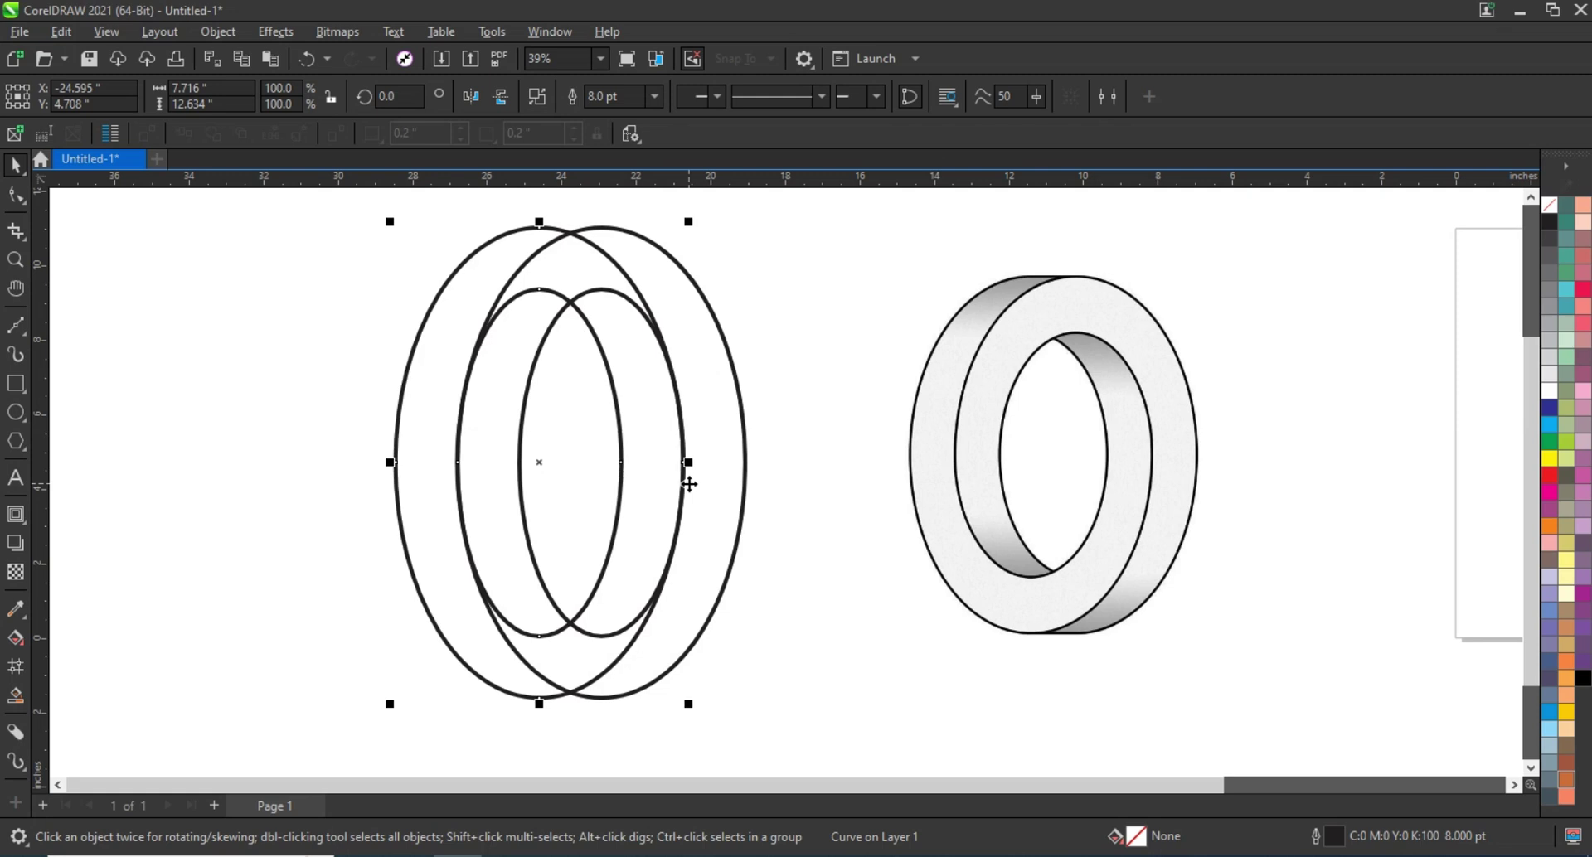
Step: Draw a straight horizontal line below the overlapping rings
{"action": "left_click", "coordinate": [232, 605]}
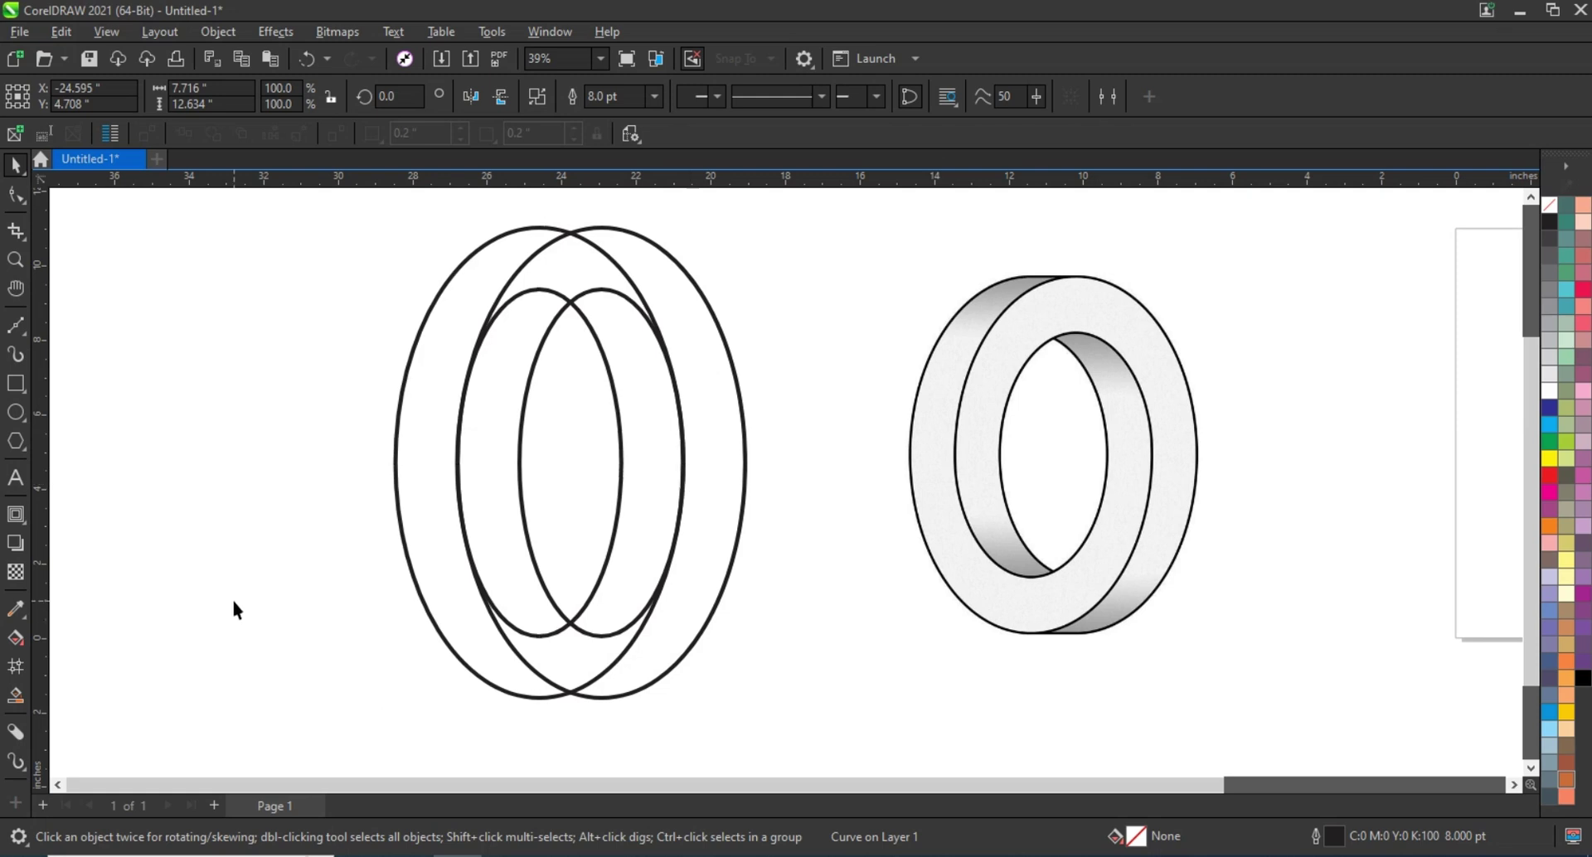
{"action": "left_click", "coordinate": [28, 335]}
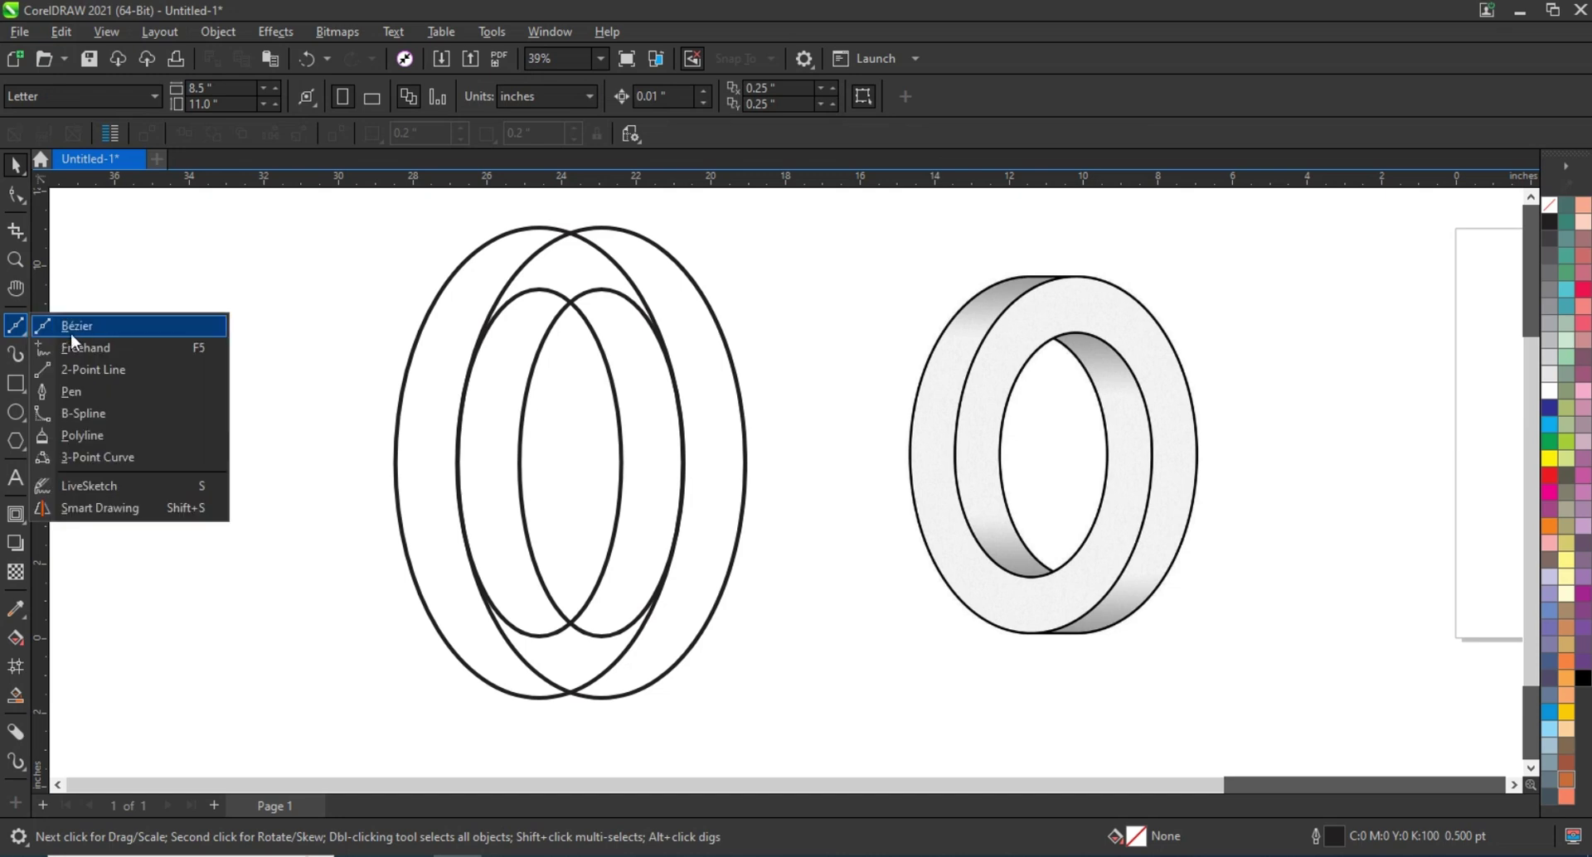
{"action": "left_click", "coordinate": [80, 341]}
{"action": "left_click", "coordinate": [286, 736]}
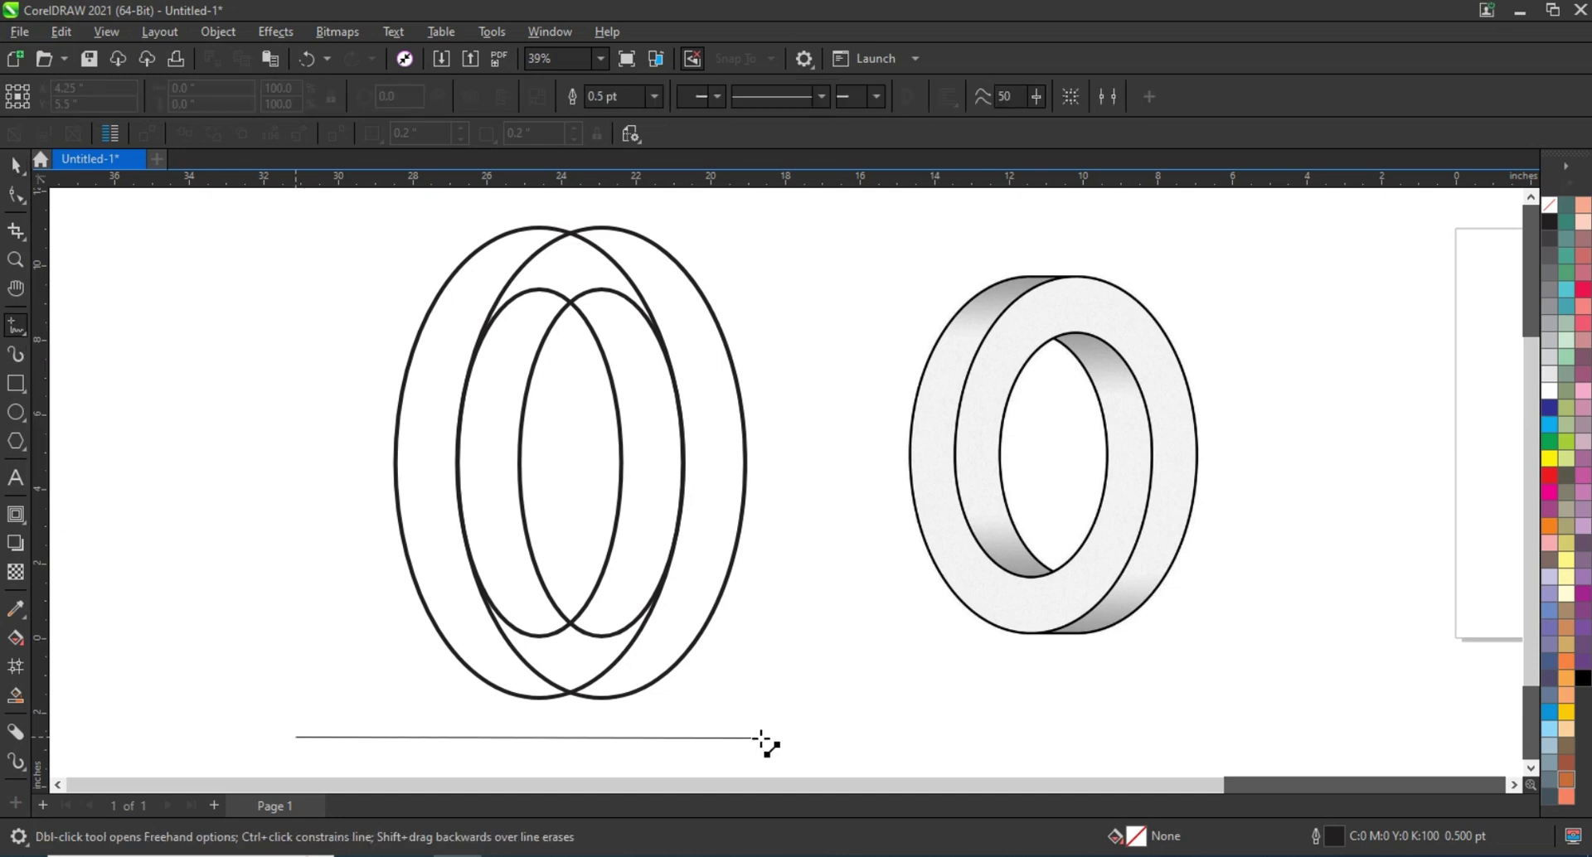
{"action": "left_click", "coordinate": [768, 736]}
{"action": "left_click", "coordinate": [14, 169]}
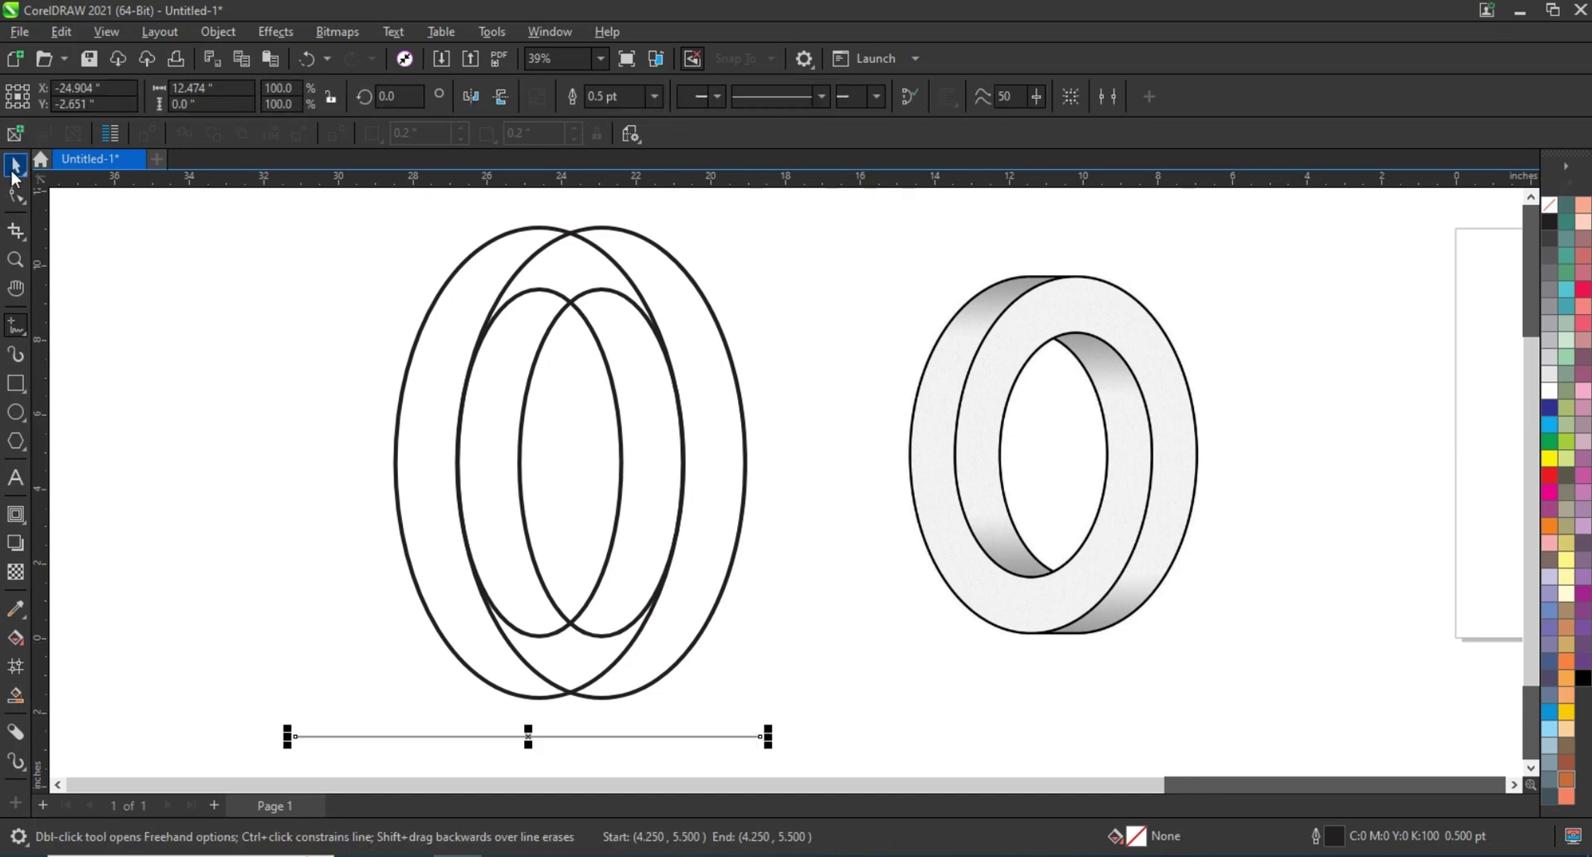
Step: Bottom-align the line to the ellipses, then top-align a duplicate line
{"action": "key", "text": "space"}
{"action": "left_click", "coordinate": [663, 676], "text": "shift"}
{"action": "key", "text": "b"}
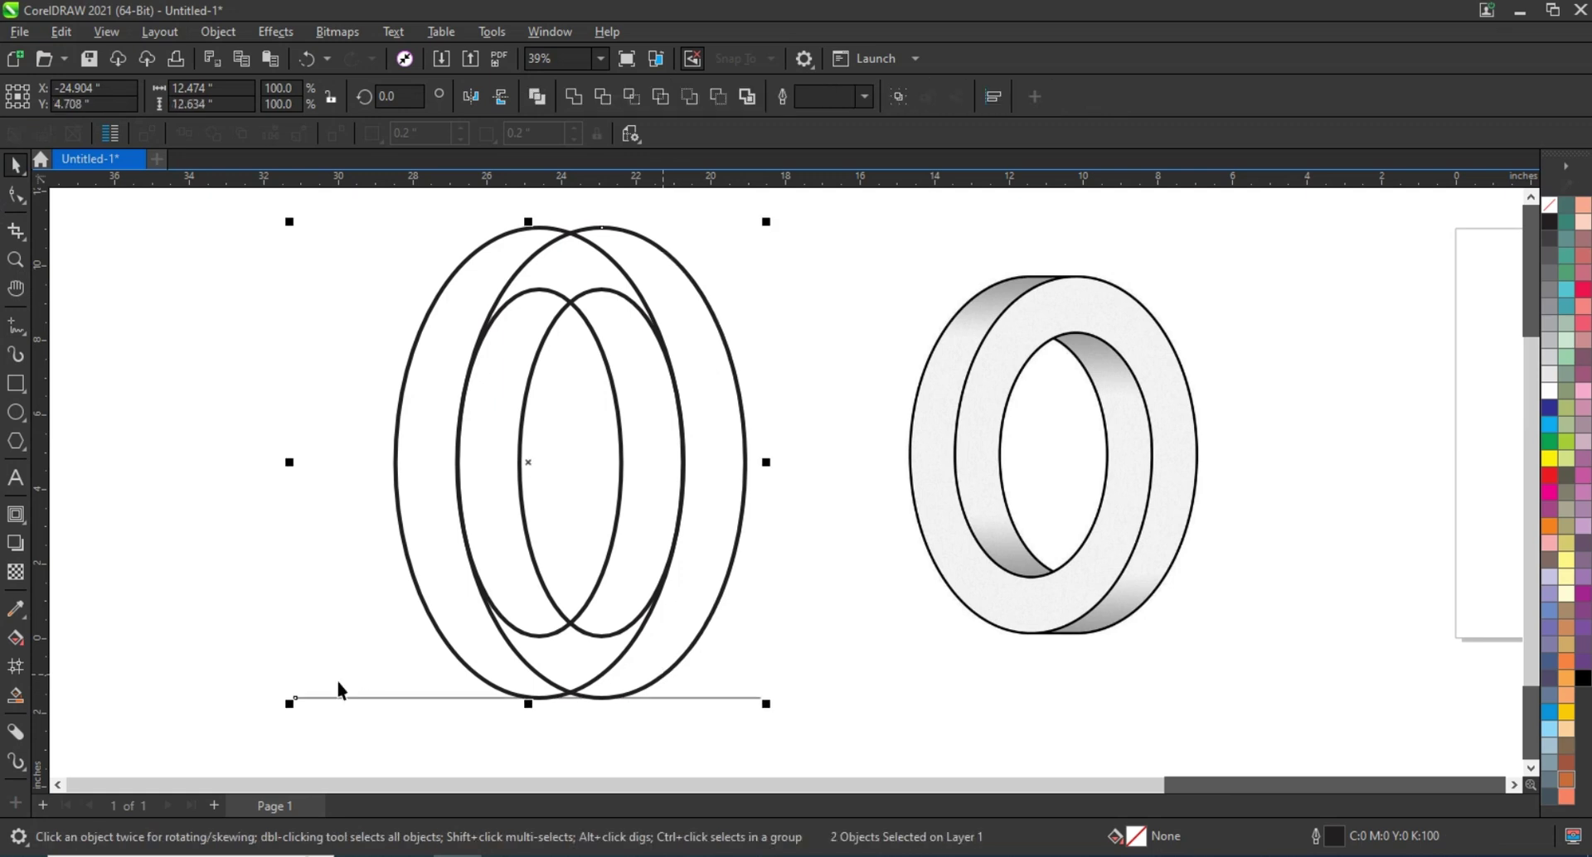
{"action": "left_click", "coordinate": [736, 724]}
{"action": "left_click", "coordinate": [736, 696]}
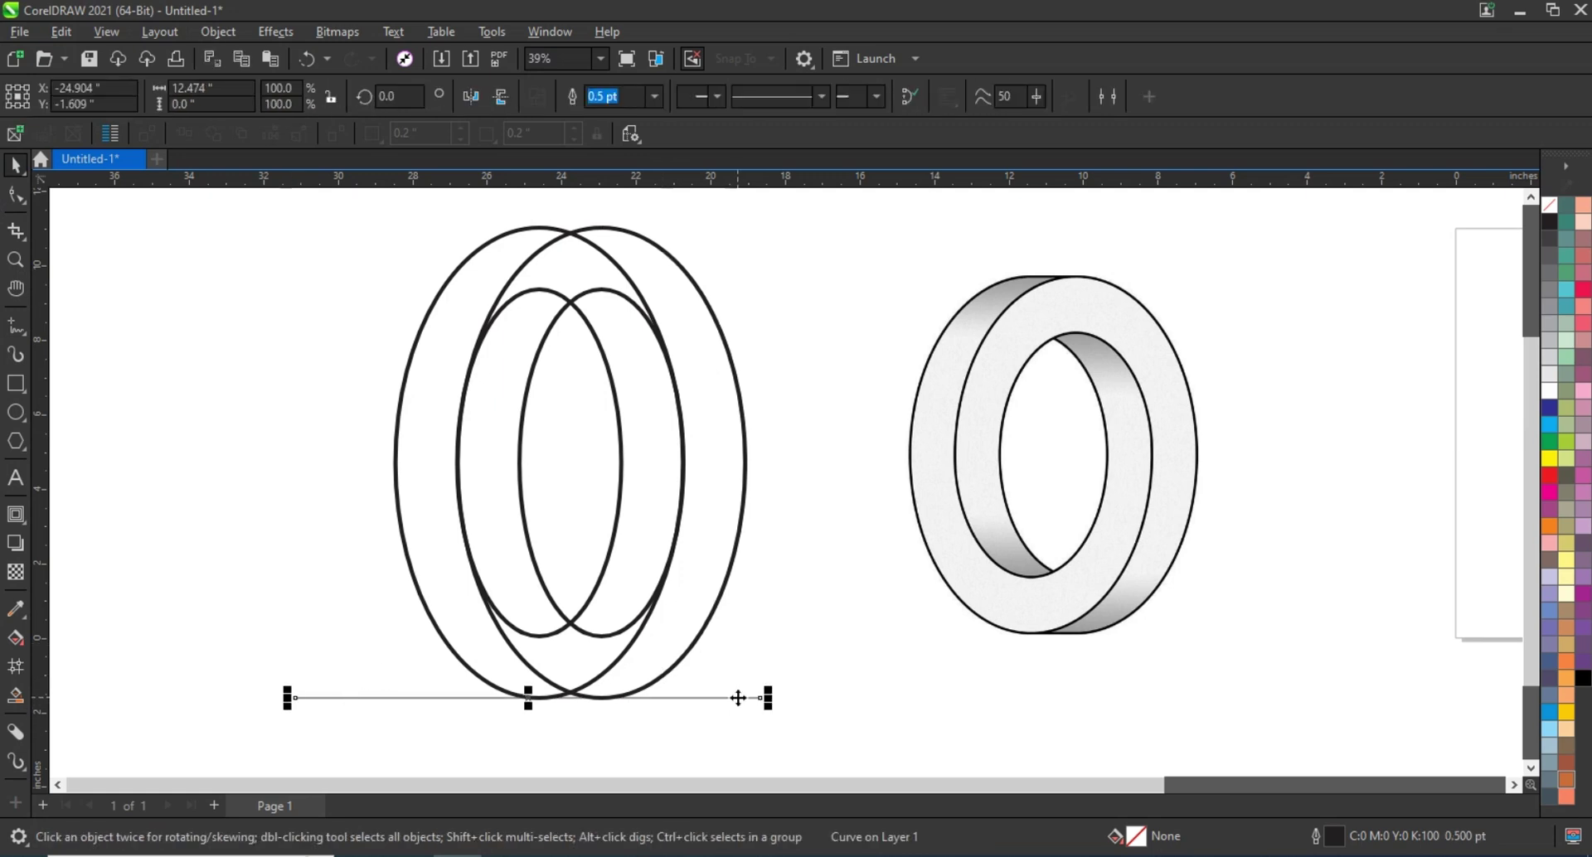
{"action": "left_click", "coordinate": [743, 487], "text": "shift"}
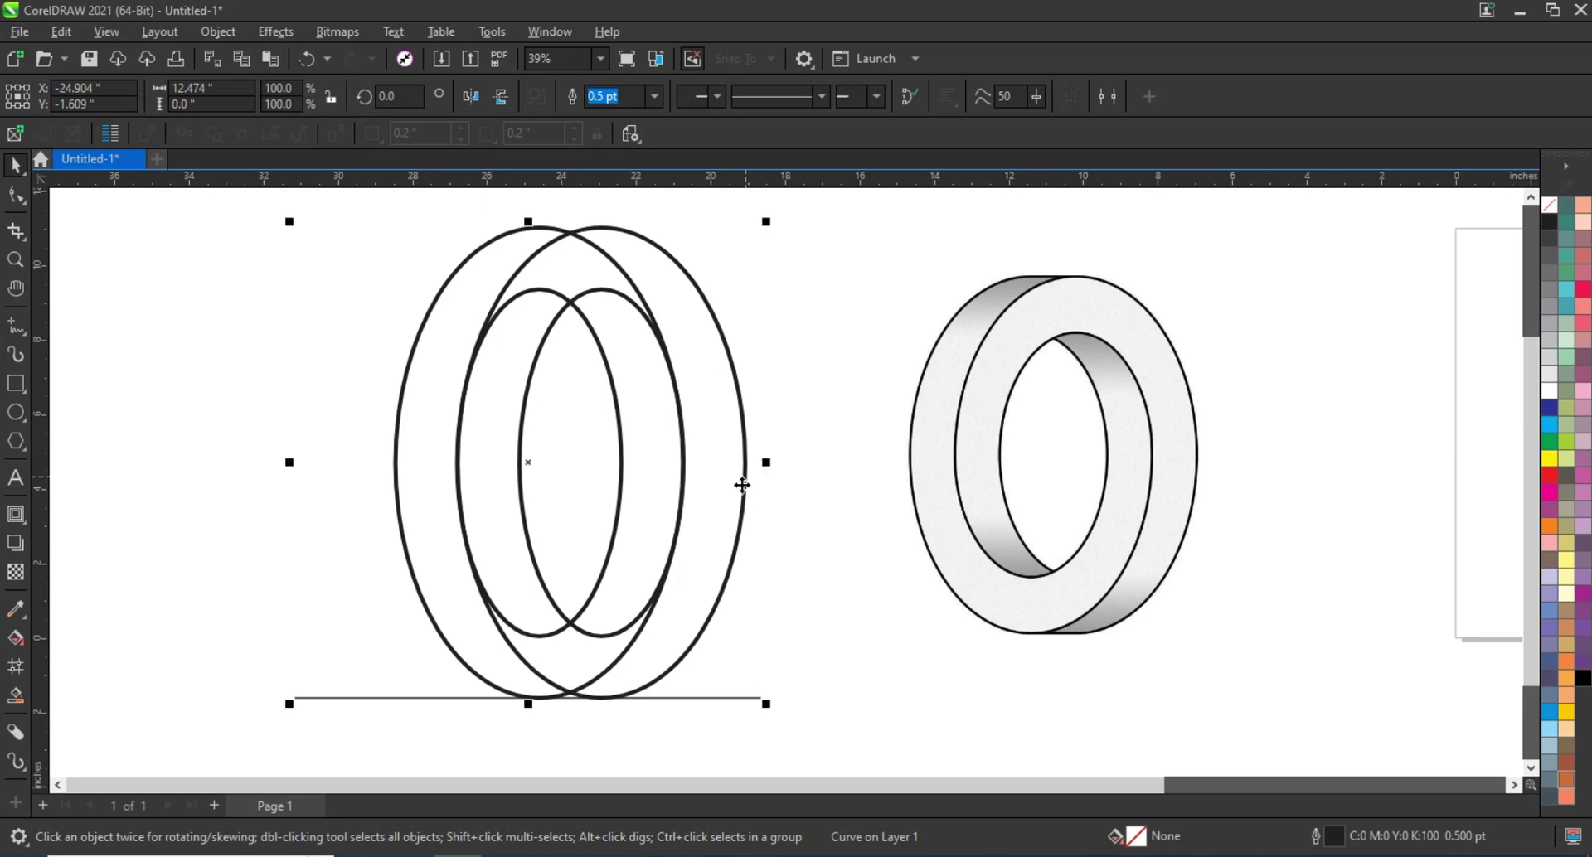
{"action": "key", "text": "t"}
{"action": "left_click", "coordinate": [838, 604]}
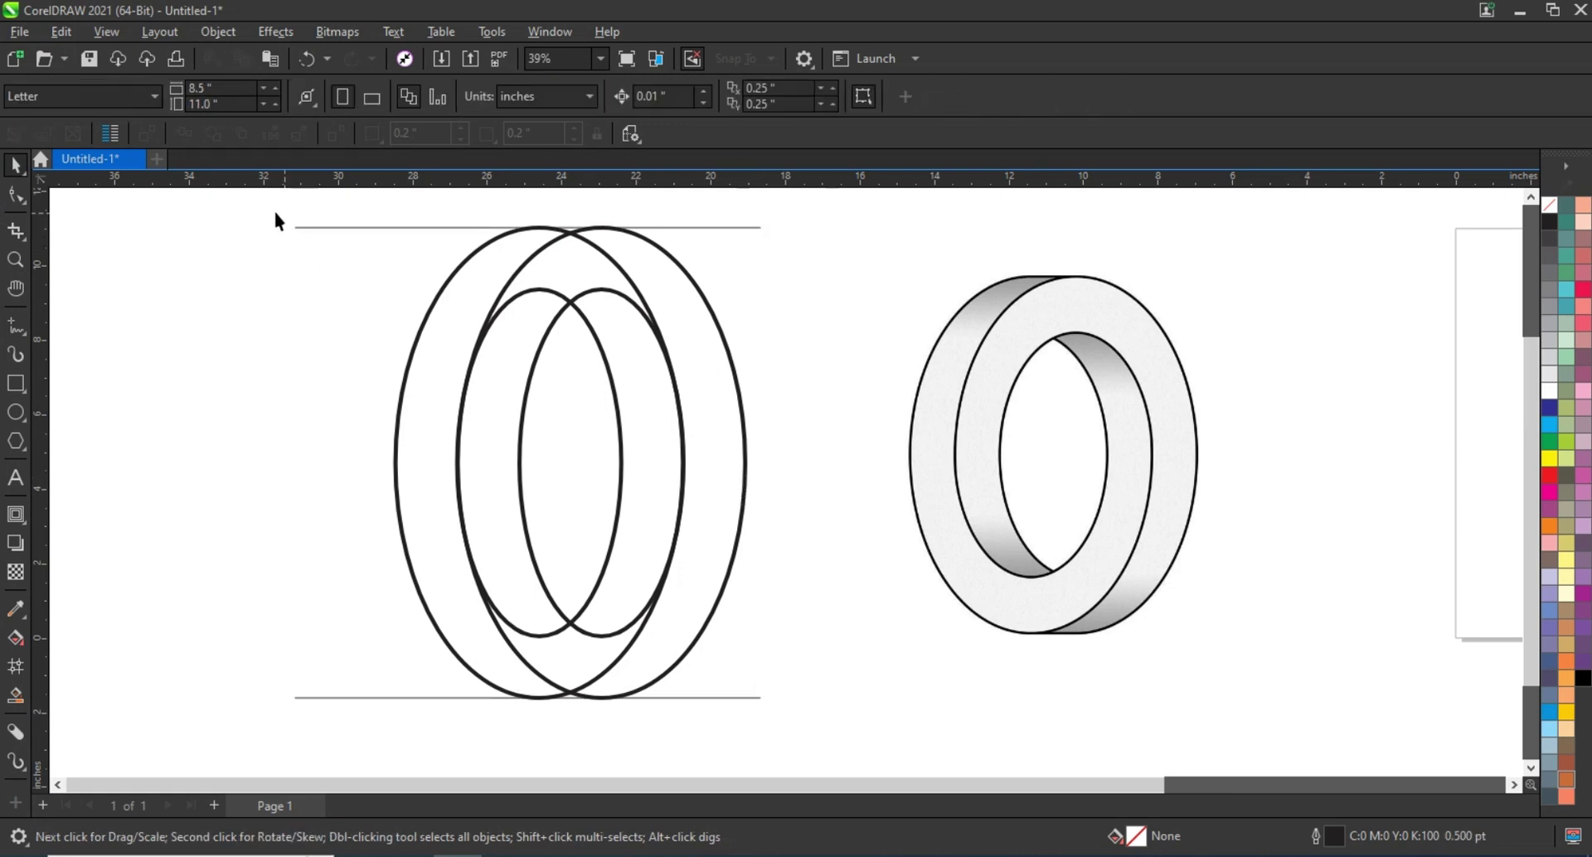
Step: Combine the ellipses and both lines into one curve with a 1.0 pt outline
{"action": "left_click_drag", "start_coordinate": [599, 383], "coordinate": [877, 727]}
{"action": "left_click", "coordinate": [538, 96]}
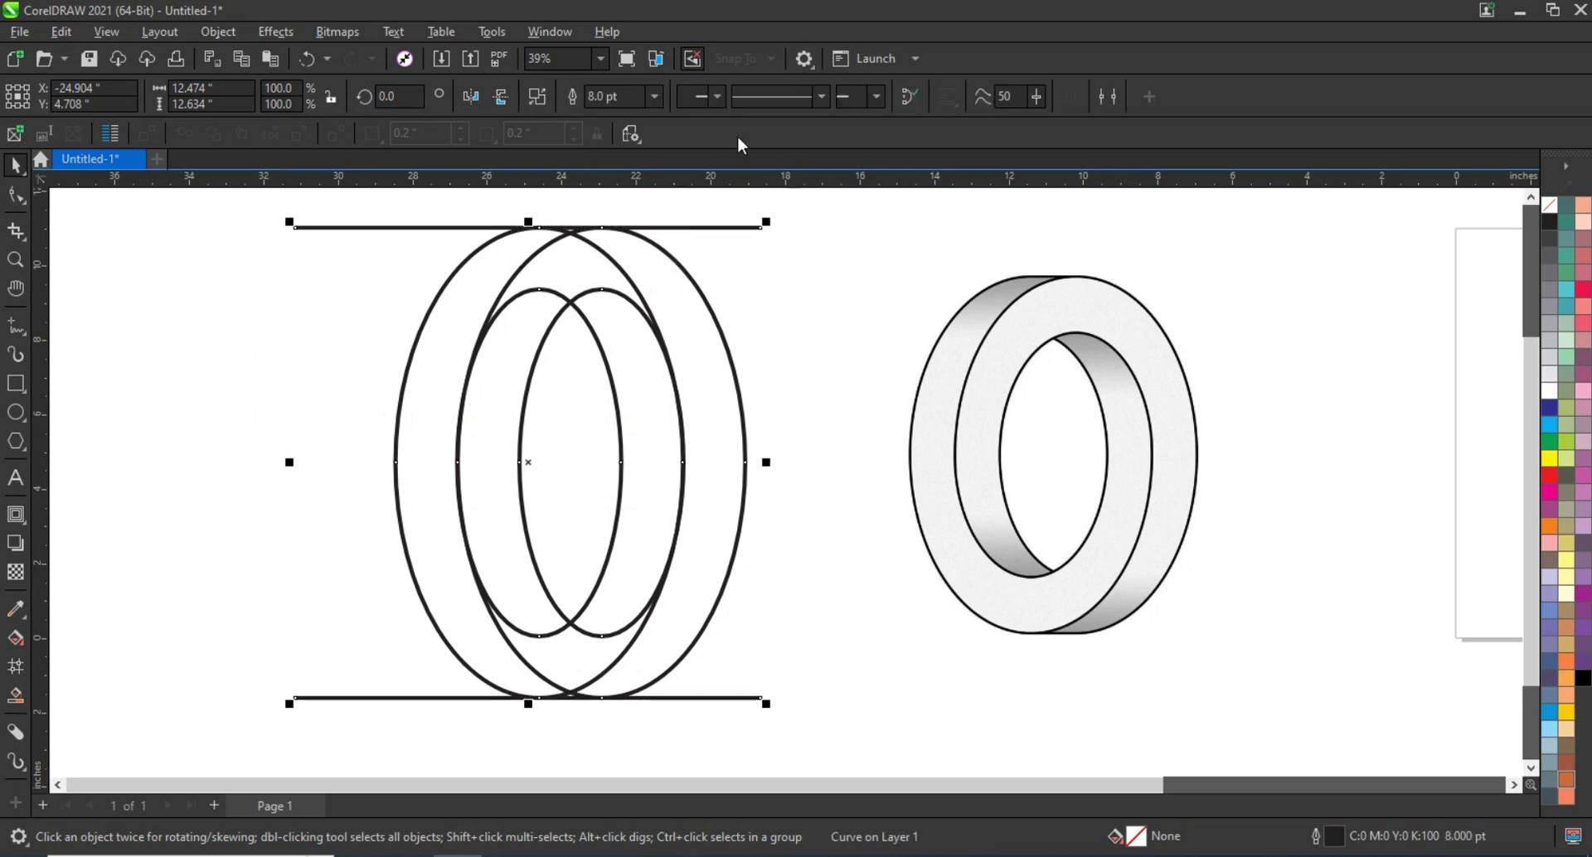
{"action": "left_click", "coordinate": [654, 98]}
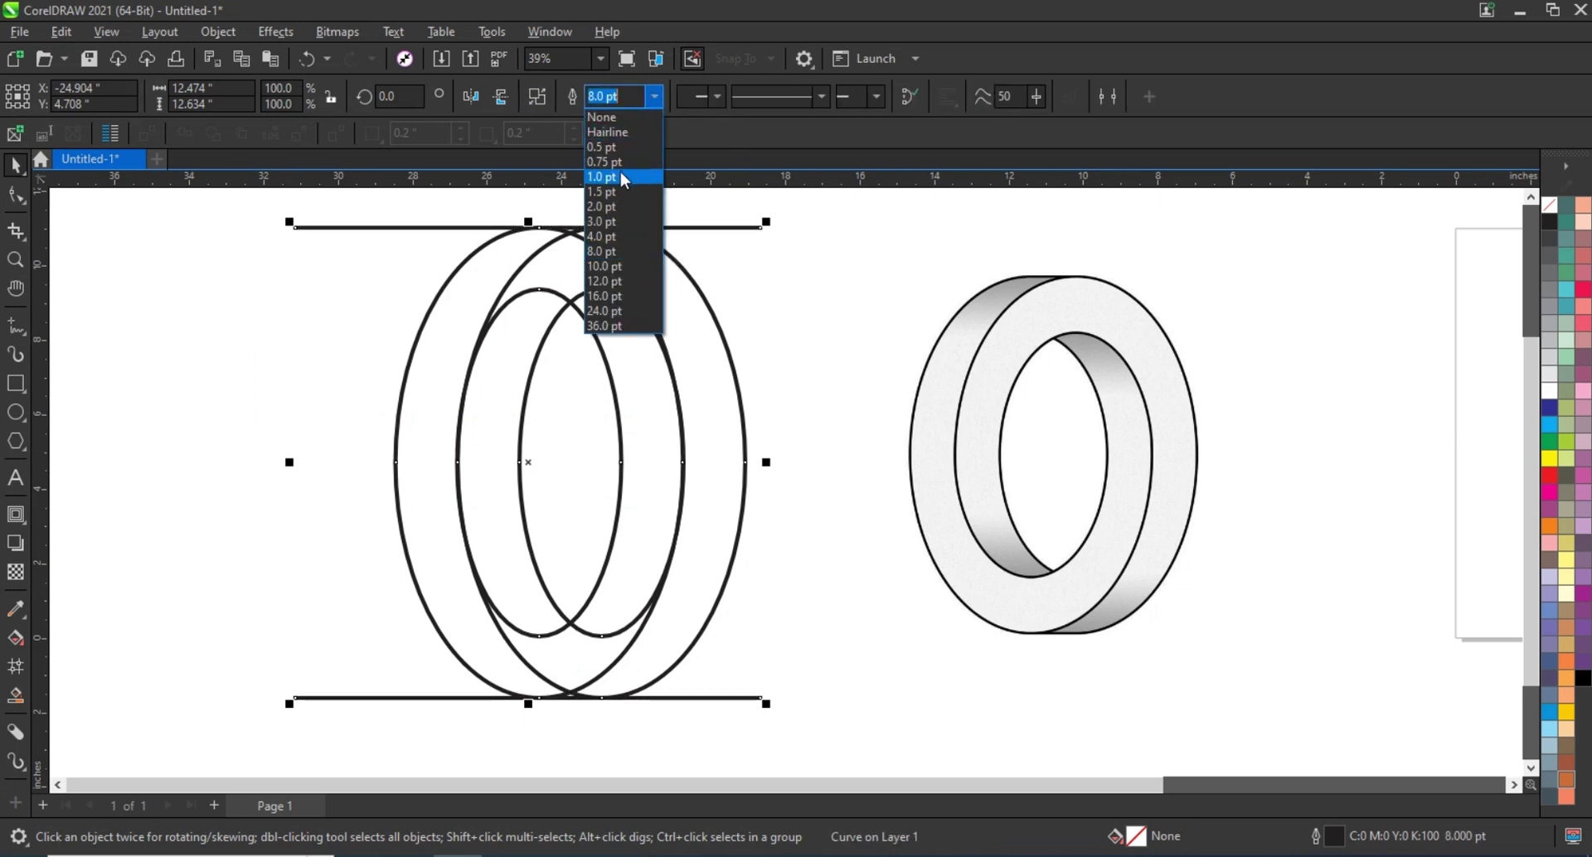
{"action": "left_click", "coordinate": [623, 177]}
{"action": "left_click", "coordinate": [829, 414]}
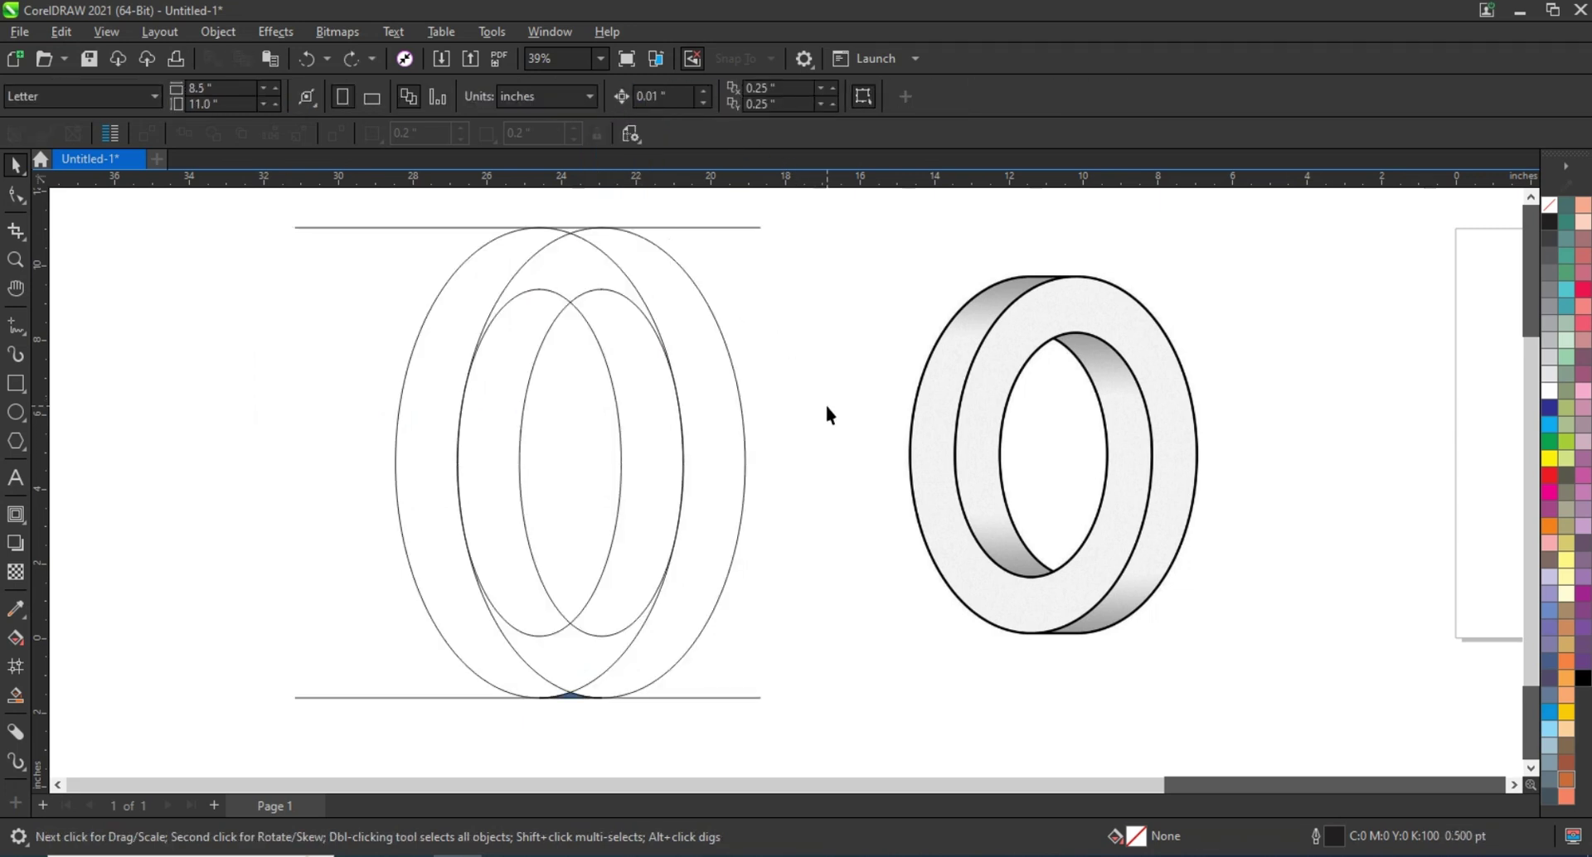
Step: Using Virtual Segment Delete, trim the inner ellipse's top arc and the left ellipse's overlapping arc
{"action": "left_click", "coordinate": [28, 239]}
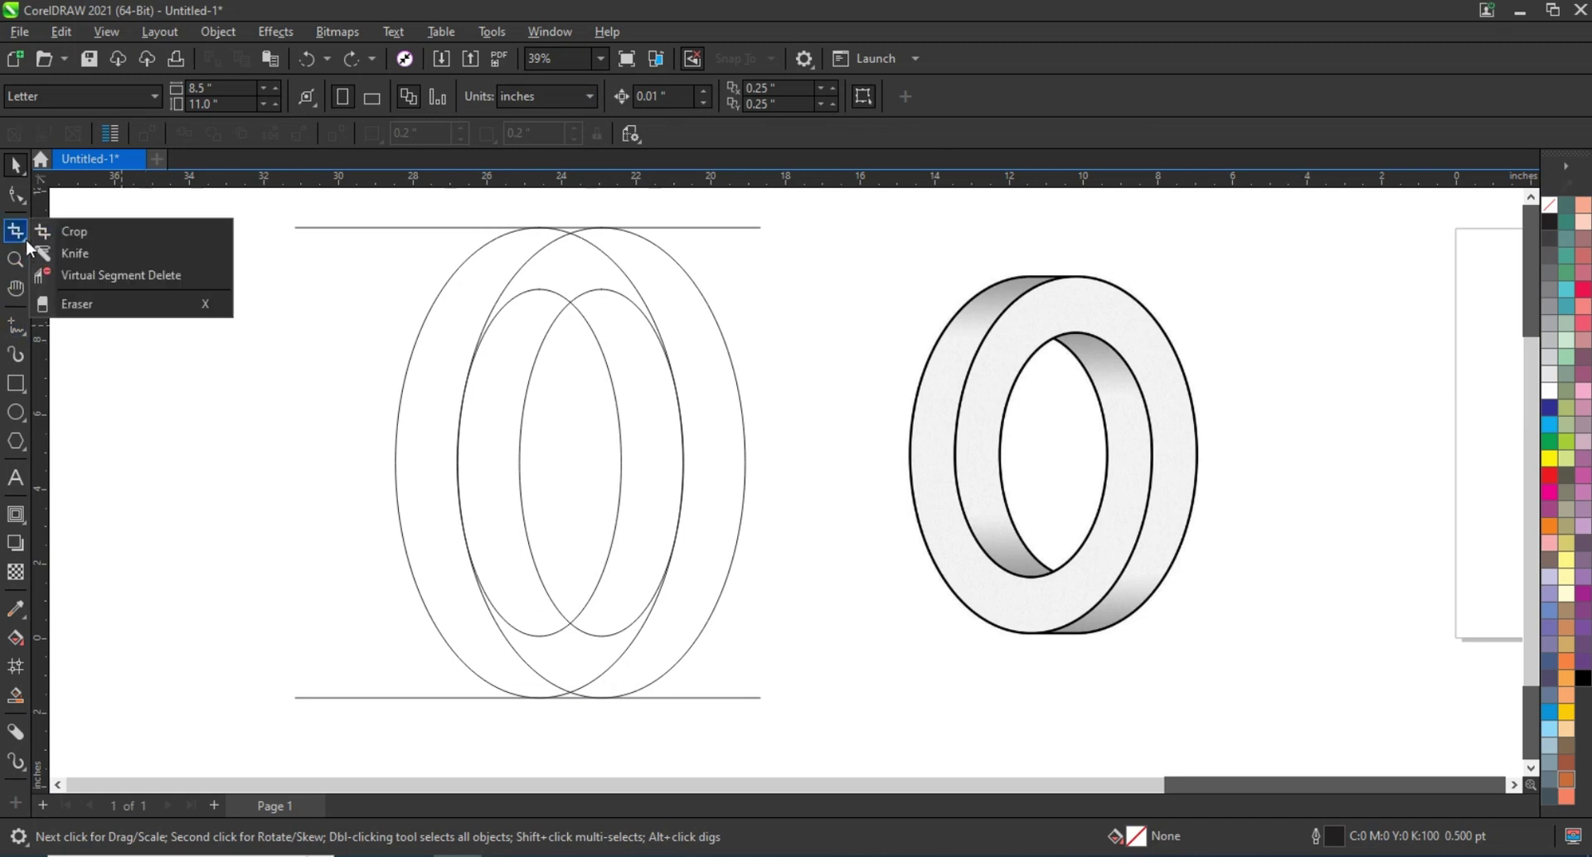
{"action": "left_click", "coordinate": [82, 278]}
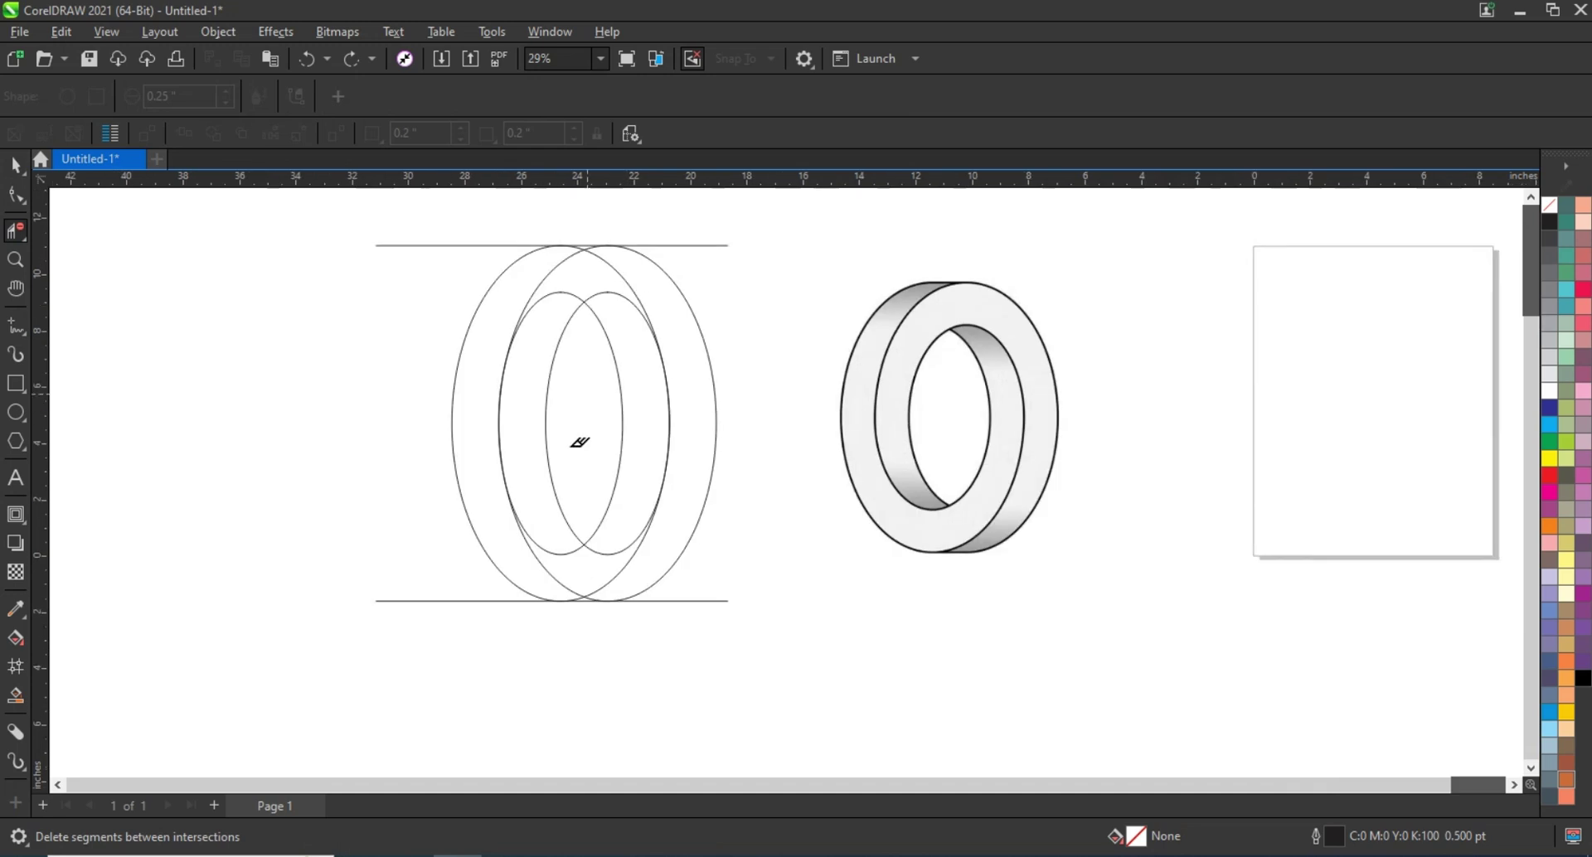
{"action": "scroll", "coordinate": [578, 470], "scroll_direction": "up", "scroll_amount": 3}
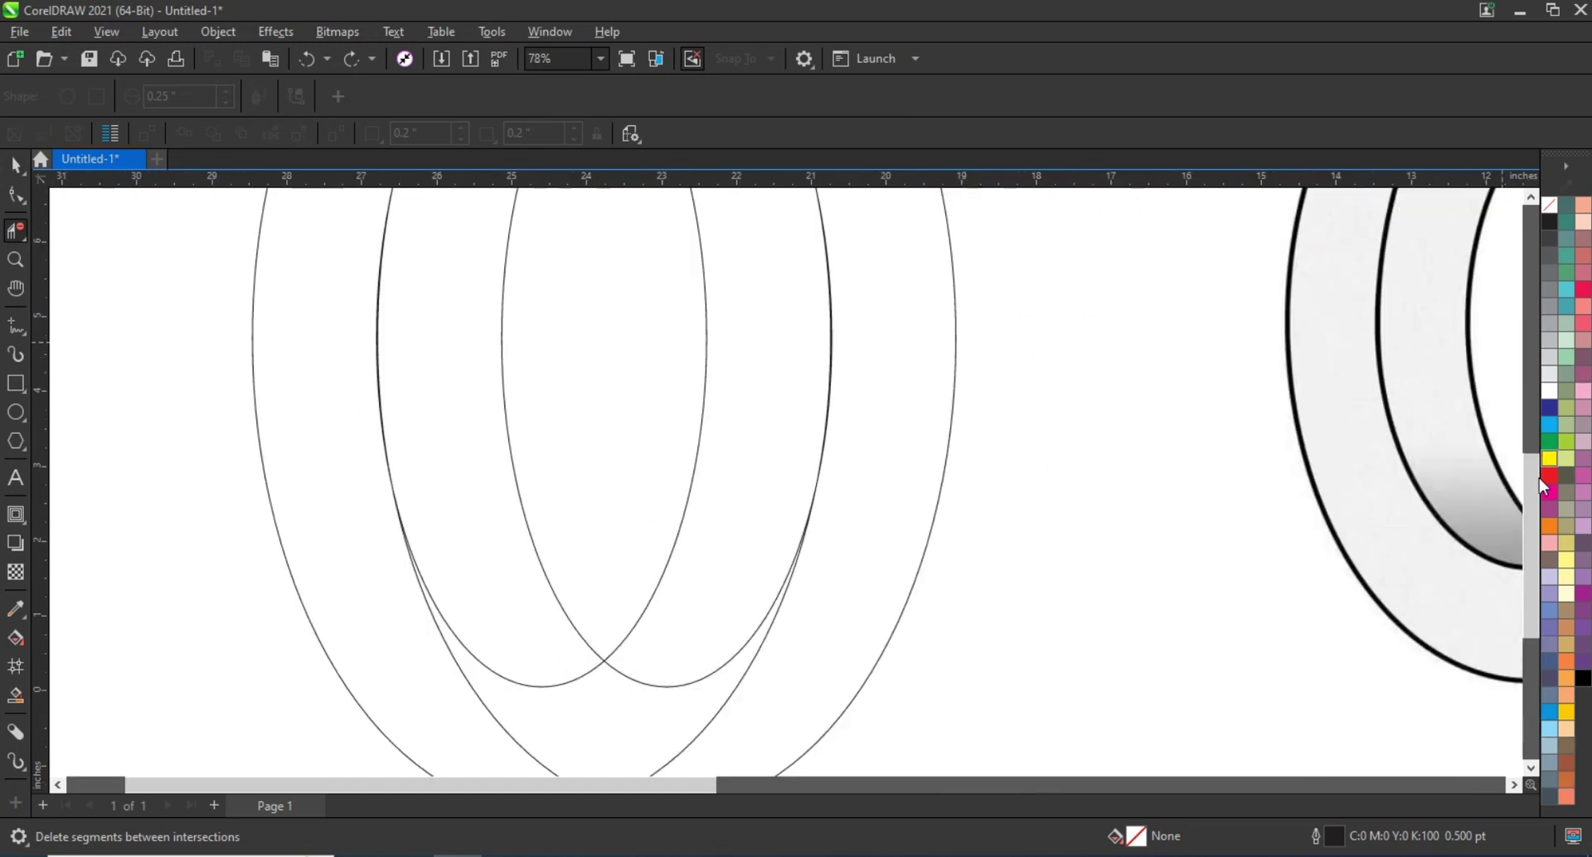
{"action": "left_click_drag", "start_coordinate": [1539, 478], "coordinate": [1532, 330]}
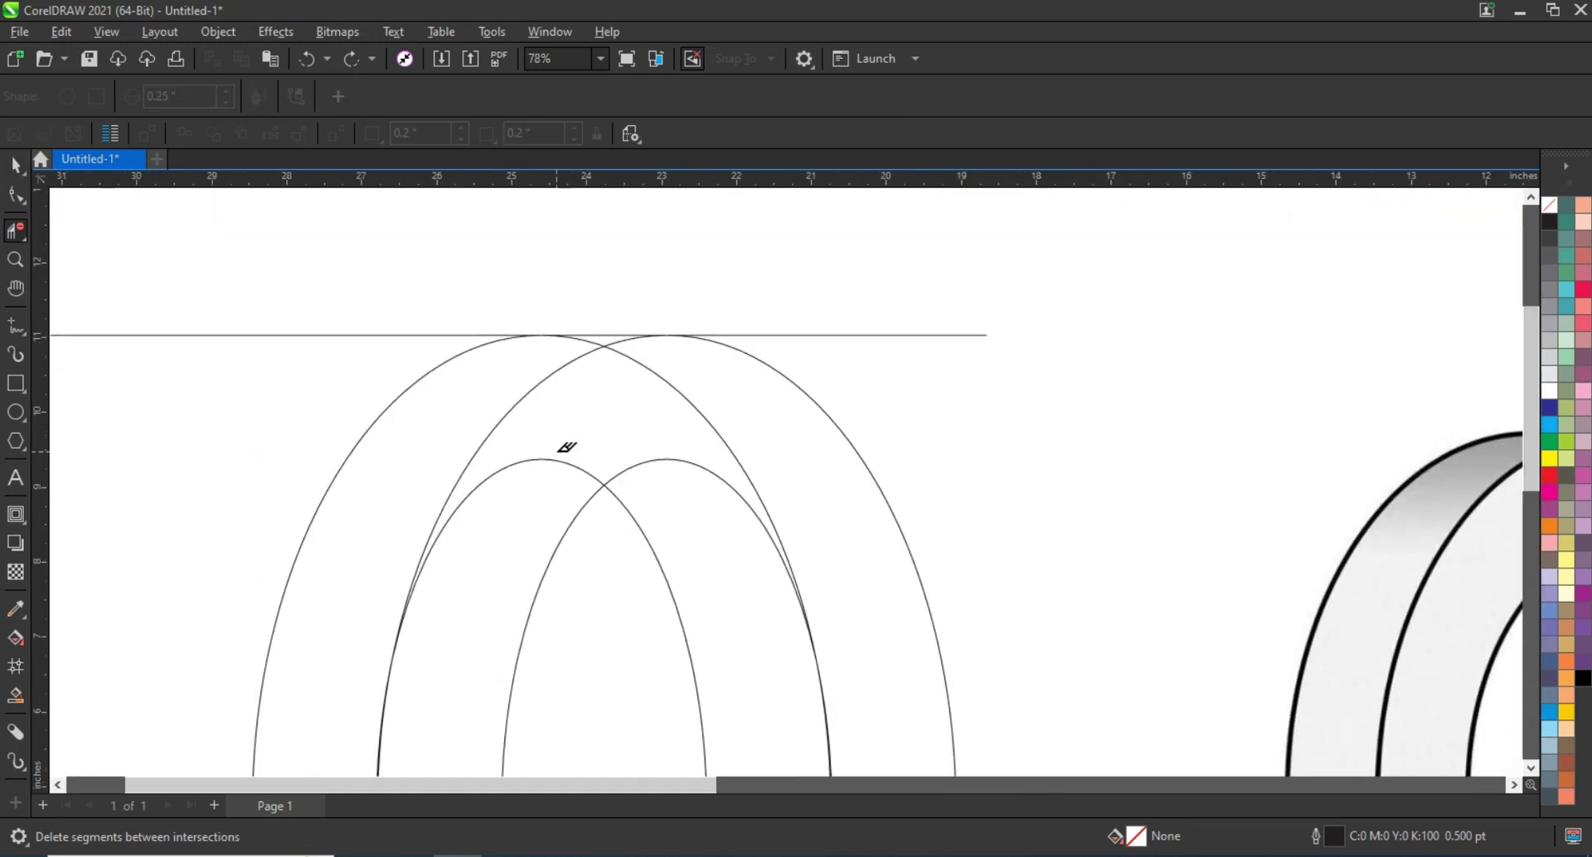
{"action": "left_click", "coordinate": [566, 458]}
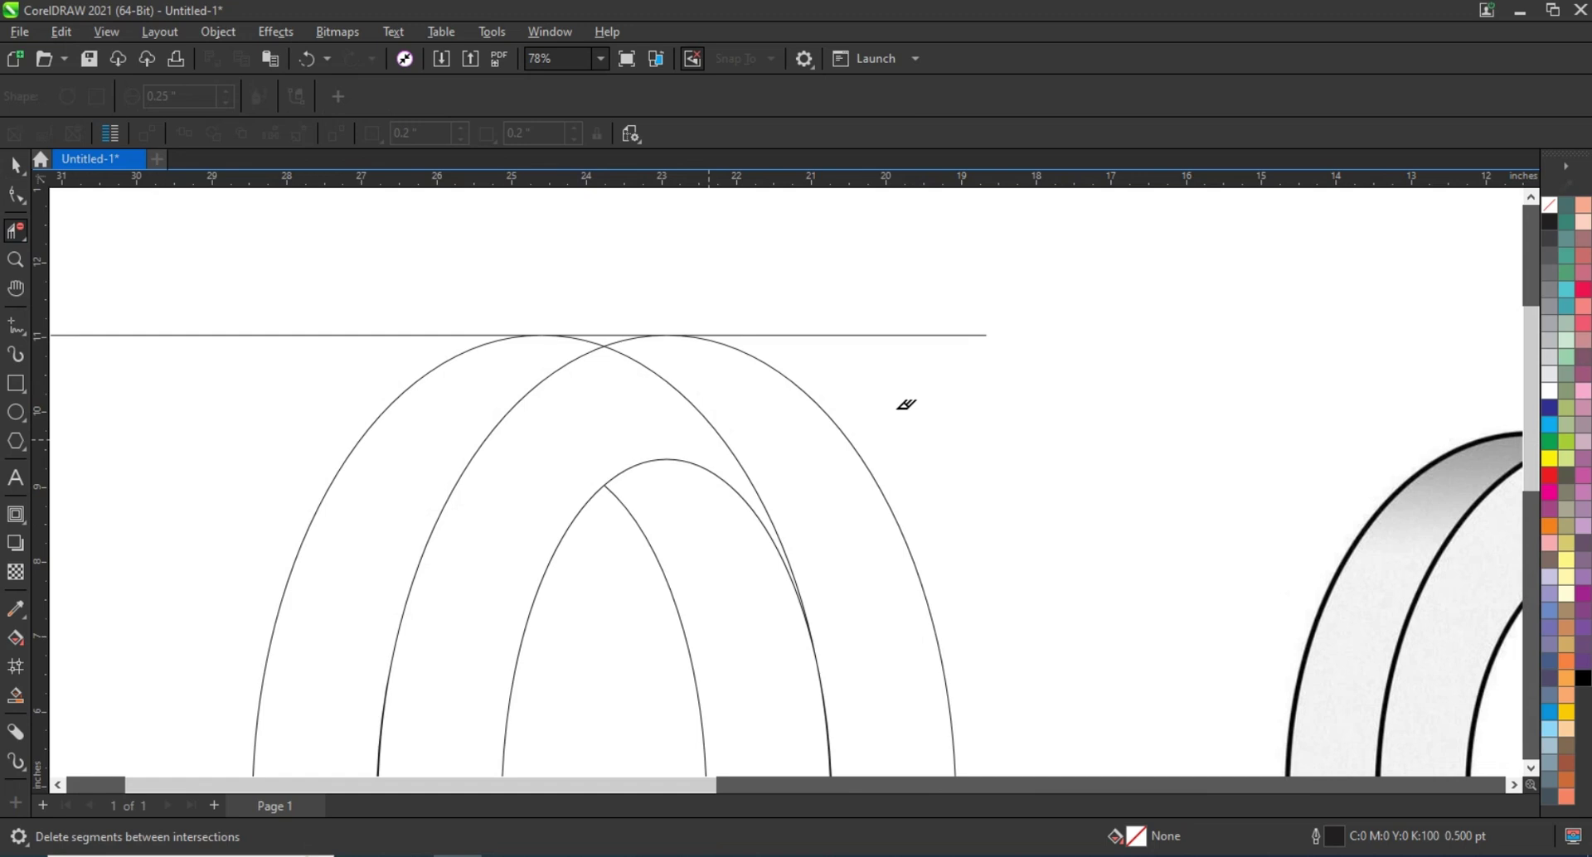
{"action": "left_click", "coordinate": [669, 378]}
Step: Trim the remaining hidden arcs near the bottom line, top intersection and lower intersections
{"action": "scroll", "coordinate": [696, 396], "scroll_direction": "down", "scroll_amount": 2}
{"action": "scroll", "coordinate": [827, 639], "scroll_direction": "down", "scroll_amount": 1}
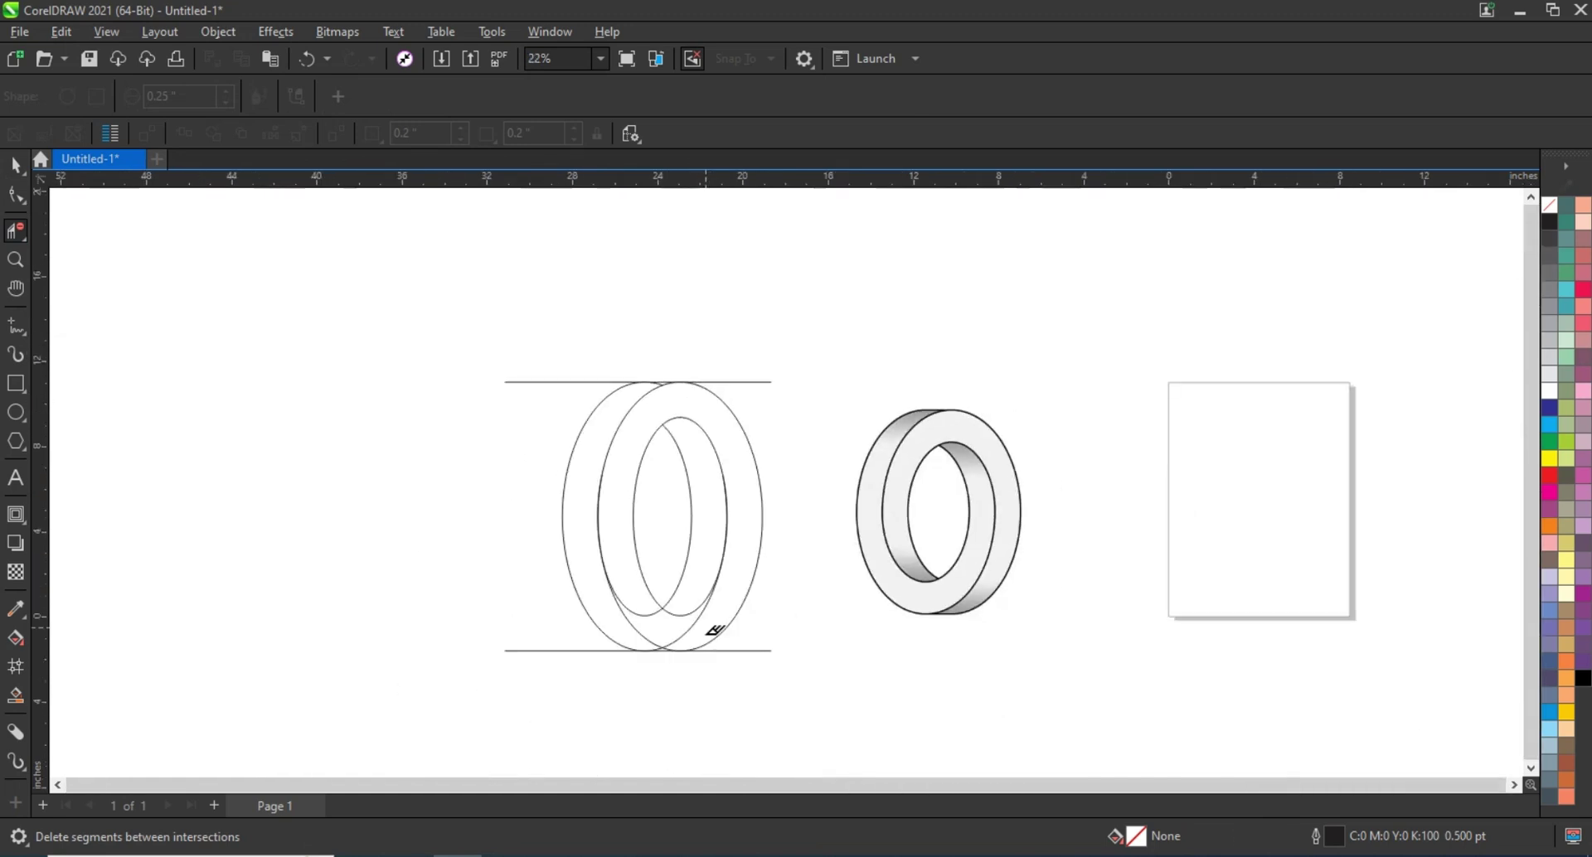
{"action": "scroll", "coordinate": [824, 638], "scroll_direction": "up", "scroll_amount": 2}
{"action": "scroll", "coordinate": [699, 640], "scroll_direction": "up", "scroll_amount": 1}
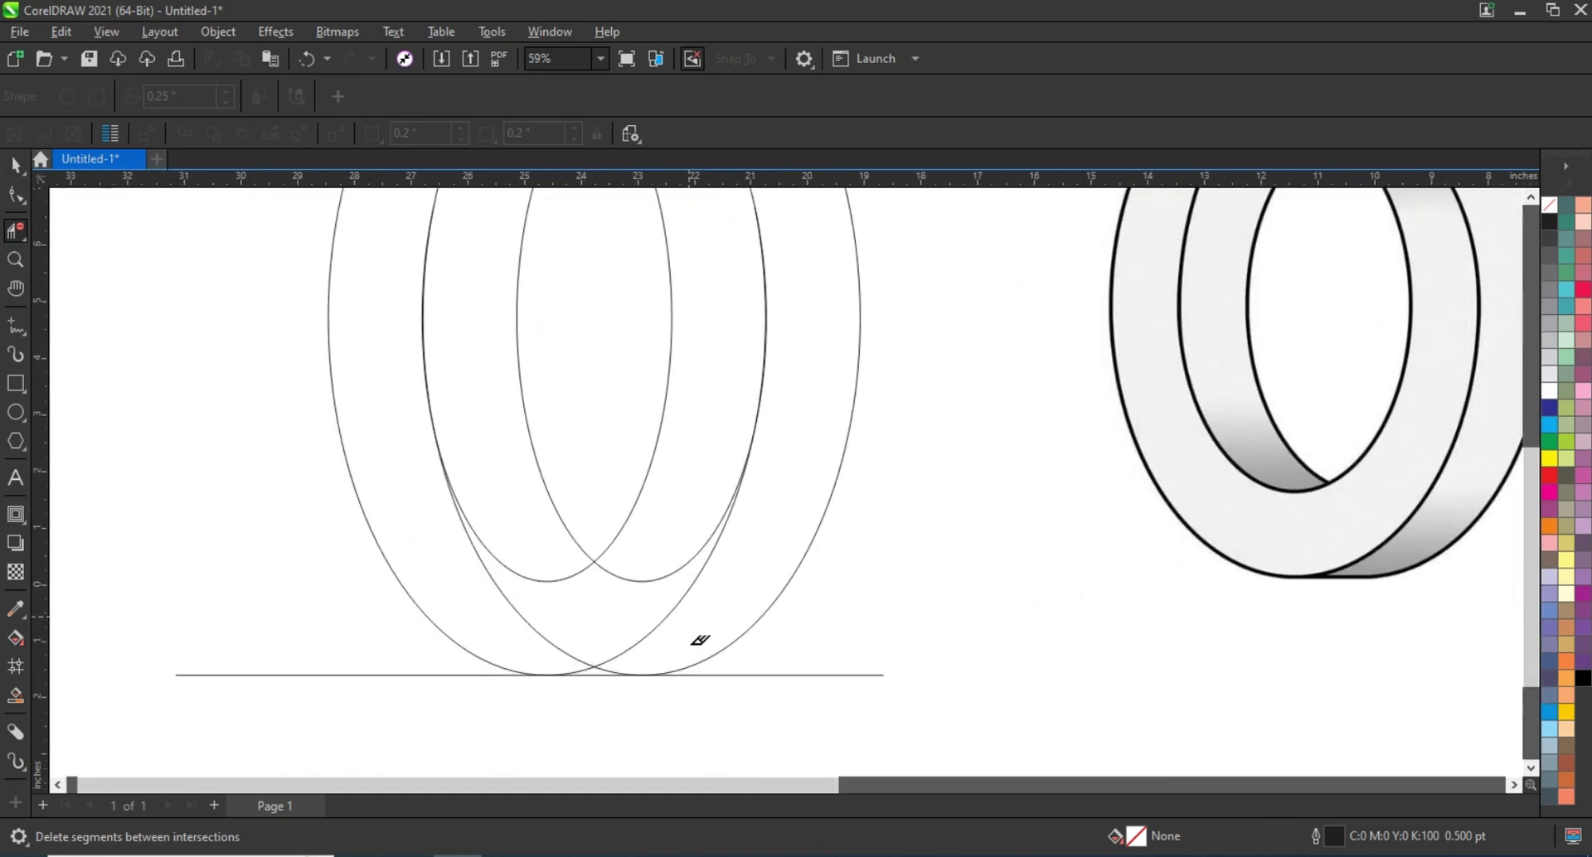
{"action": "left_click", "coordinate": [604, 663]}
{"action": "scroll", "coordinate": [854, 623], "scroll_direction": "down", "scroll_amount": 1}
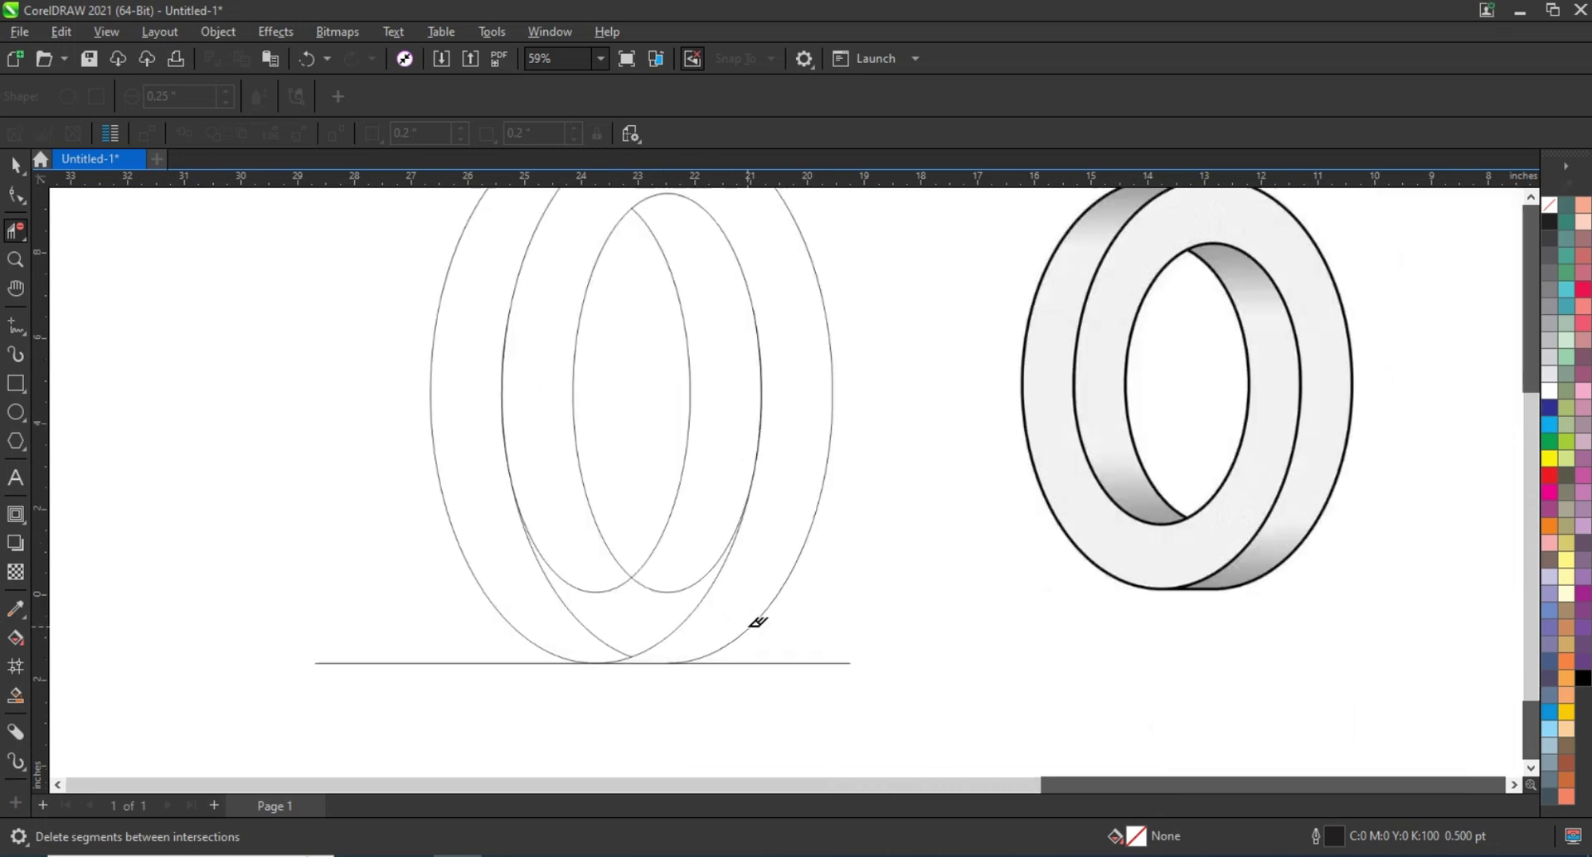
{"action": "scroll", "coordinate": [782, 591], "scroll_direction": "down", "scroll_amount": 2}
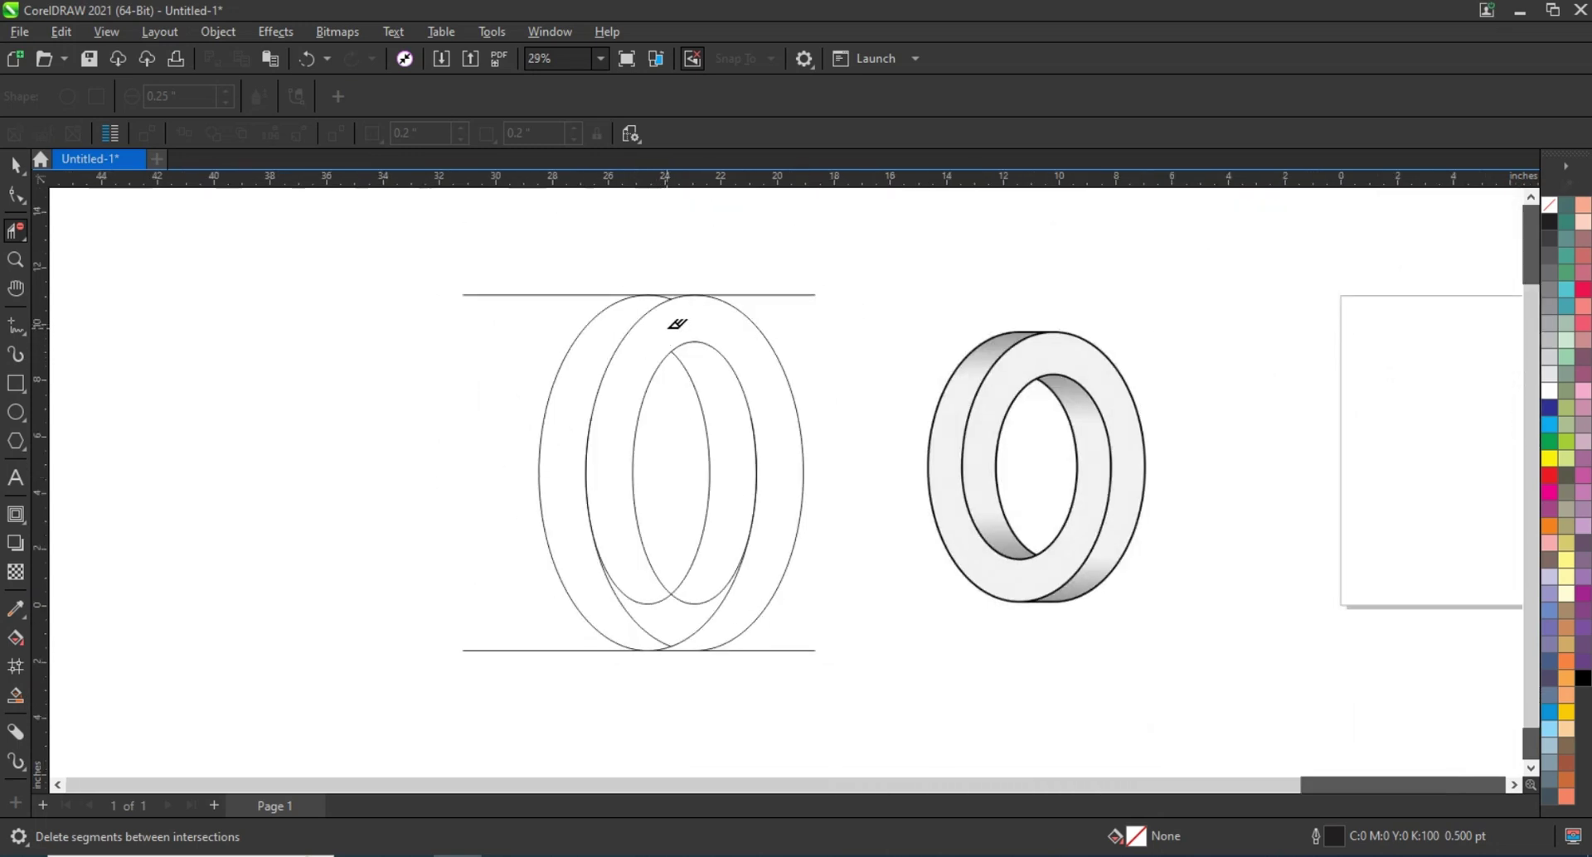
{"action": "scroll", "coordinate": [675, 330], "scroll_direction": "up", "scroll_amount": 3}
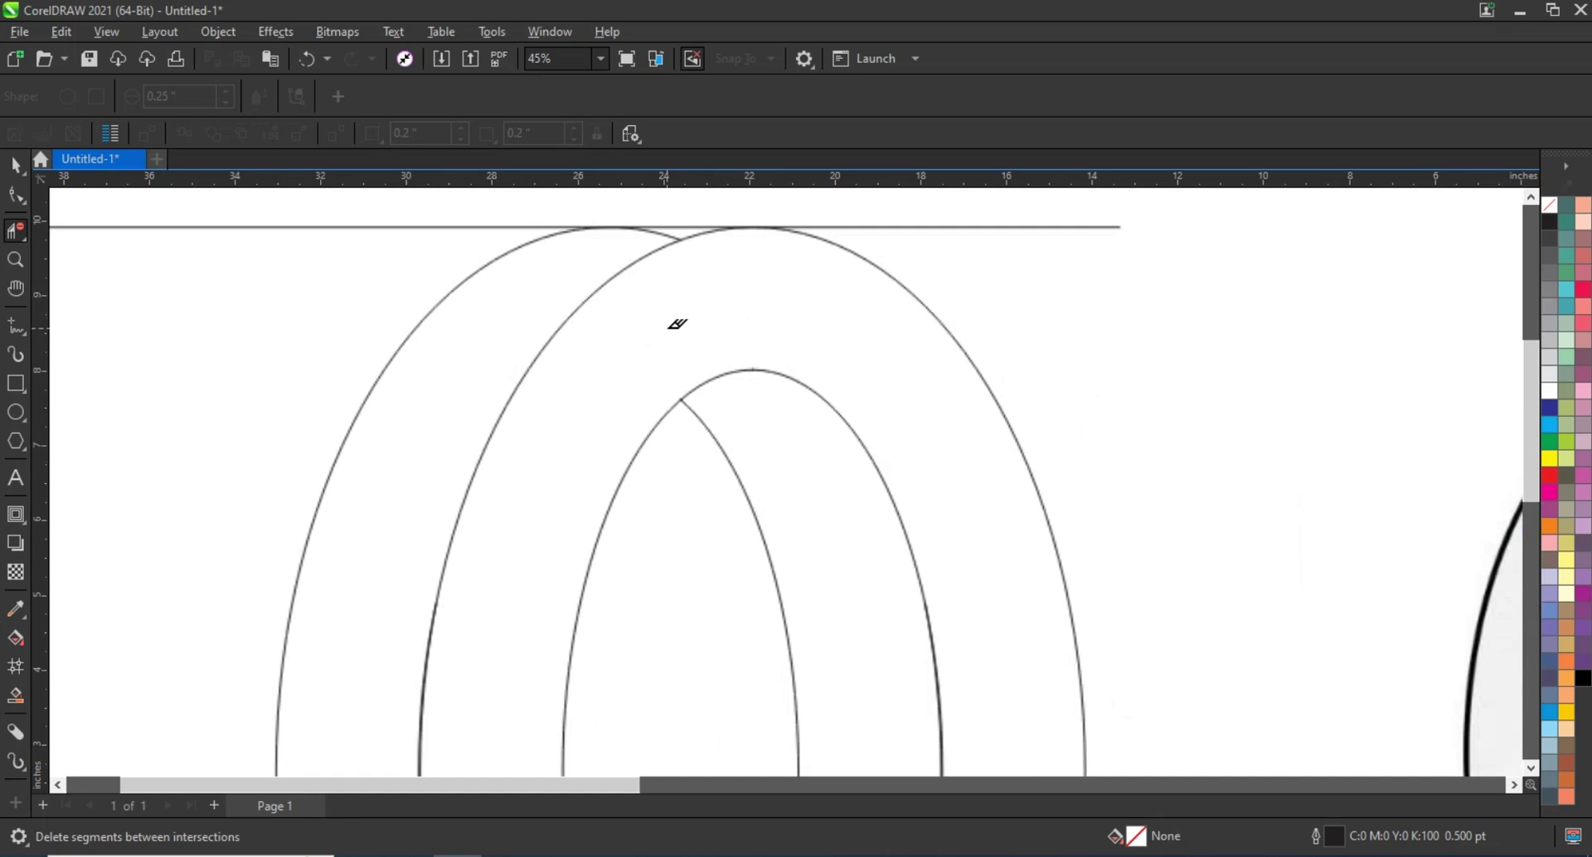
{"action": "left_click", "coordinate": [669, 232]}
{"action": "scroll", "coordinate": [572, 345], "scroll_direction": "down", "scroll_amount": 2}
{"action": "scroll", "coordinate": [497, 538], "scroll_direction": "down", "scroll_amount": 1}
{"action": "scroll", "coordinate": [594, 678], "scroll_direction": "up", "scroll_amount": 1}
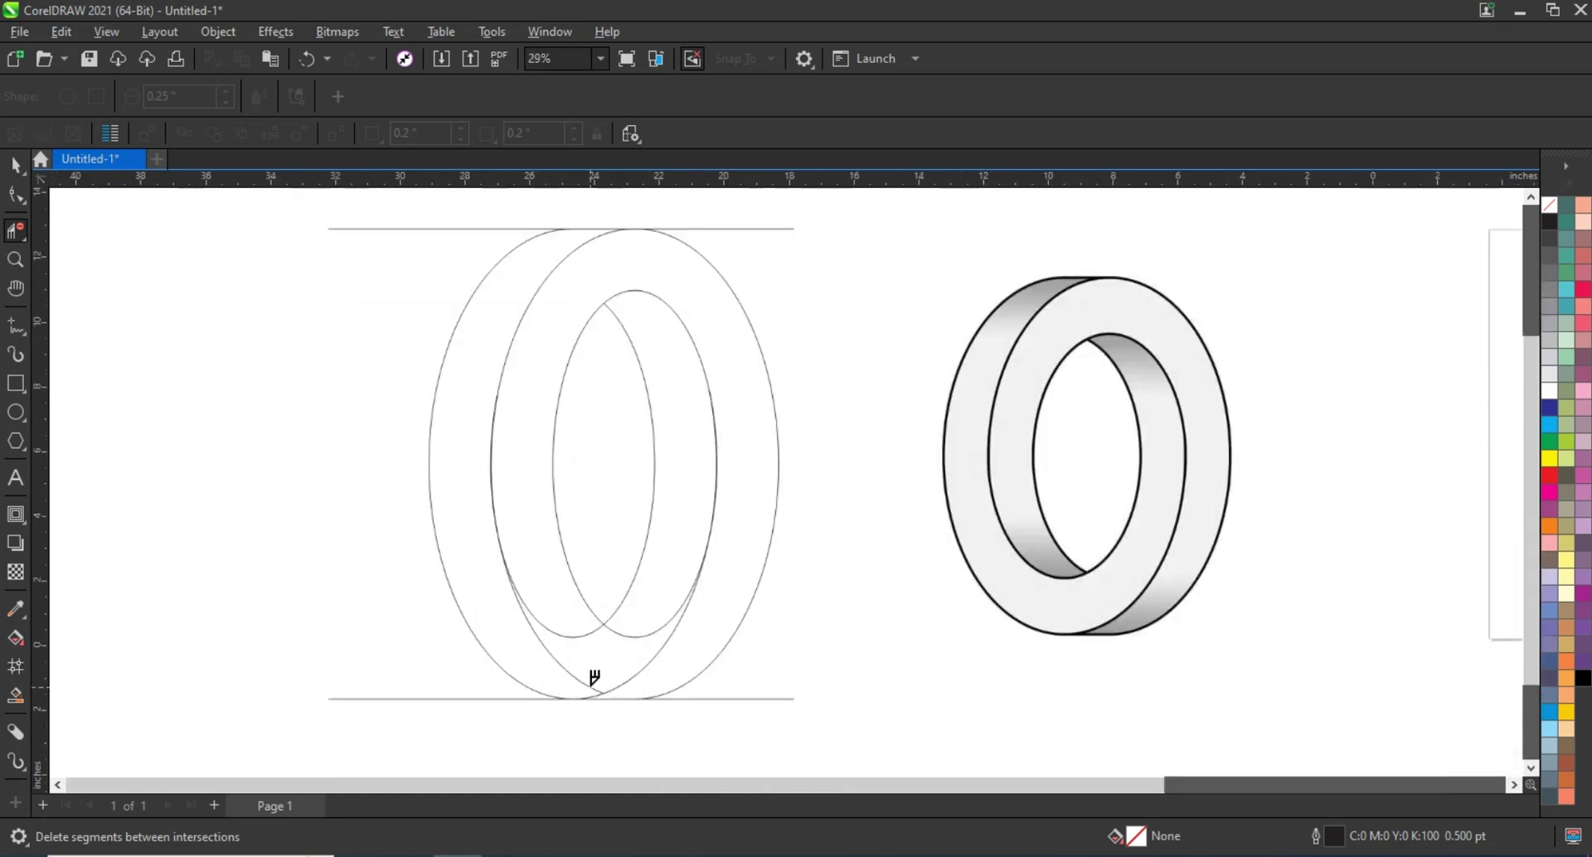
{"action": "left_click", "coordinate": [596, 645]}
{"action": "scroll", "coordinate": [640, 627], "scroll_direction": "up", "scroll_amount": 1}
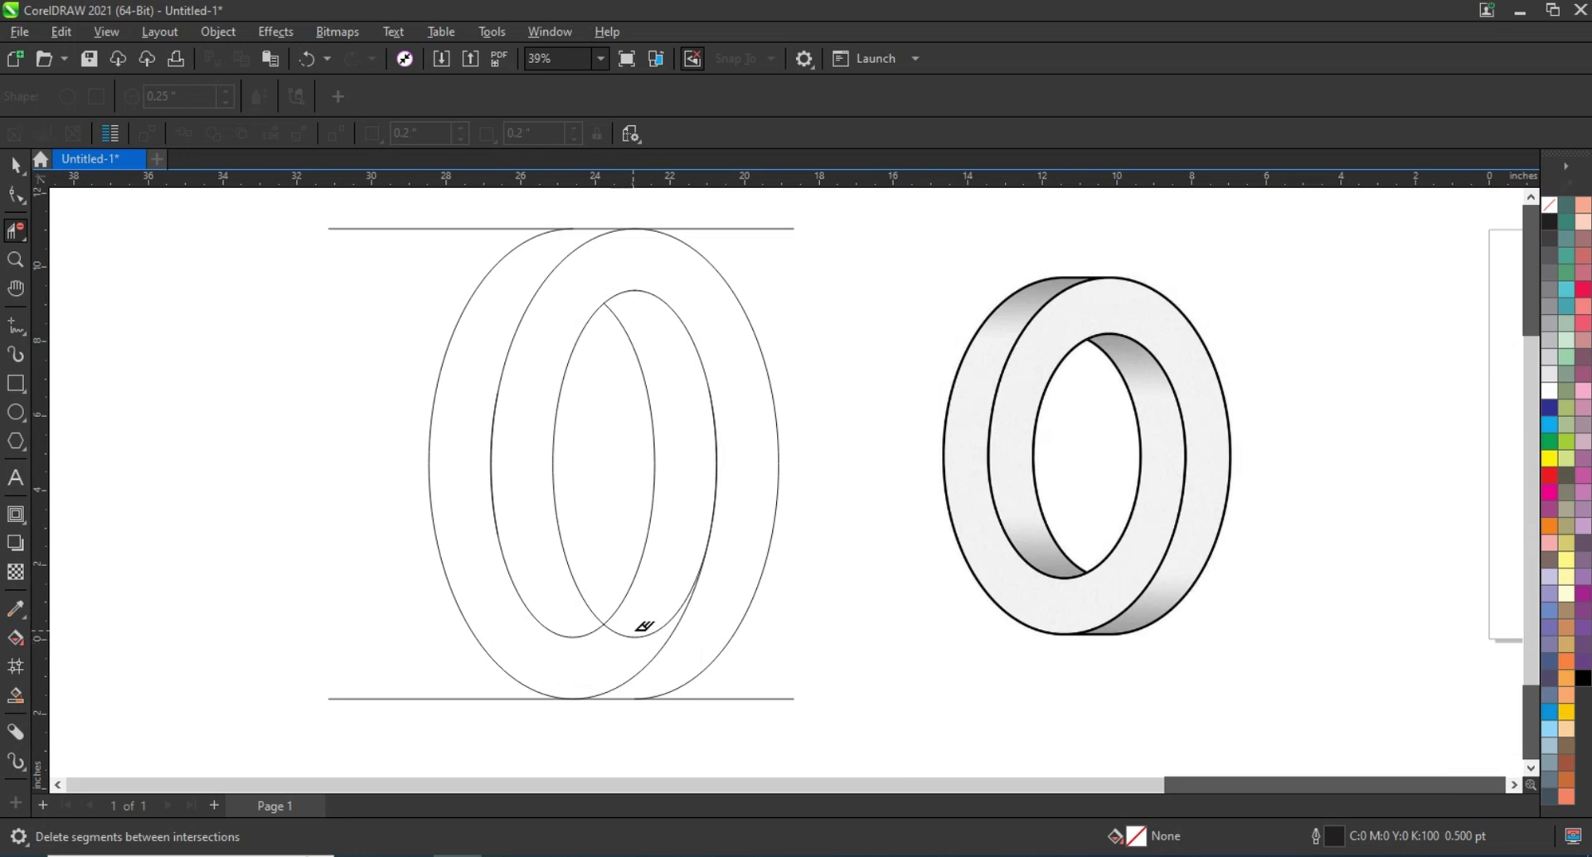
{"action": "left_click", "coordinate": [638, 634]}
{"action": "scroll", "coordinate": [791, 513], "scroll_direction": "down", "scroll_amount": 1}
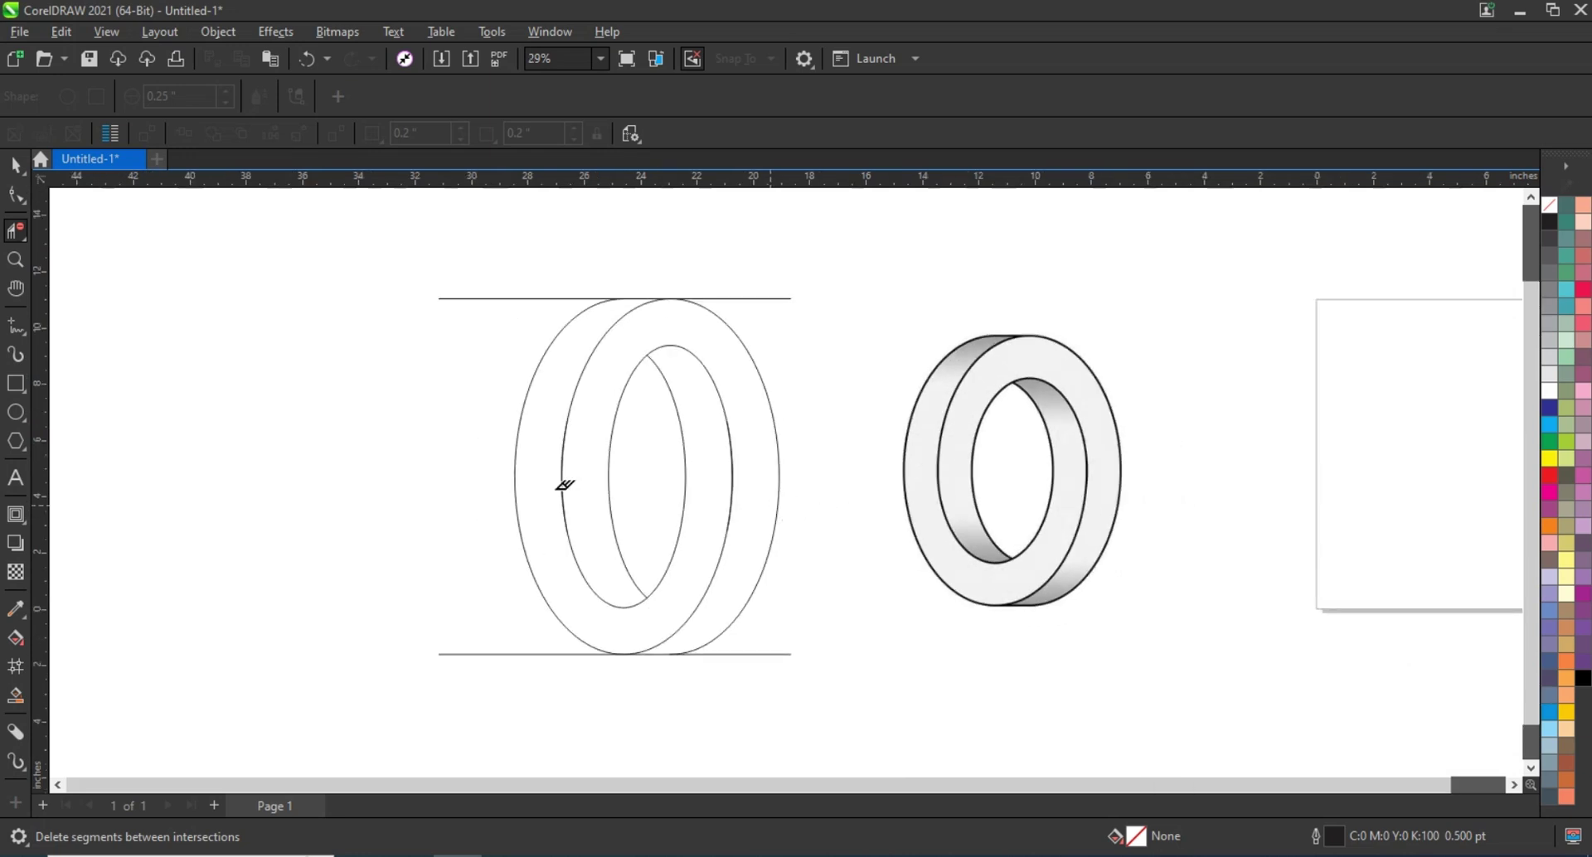
{"action": "key", "text": "space"}
{"action": "scroll", "coordinate": [395, 477], "scroll_direction": "down", "scroll_amount": 1}
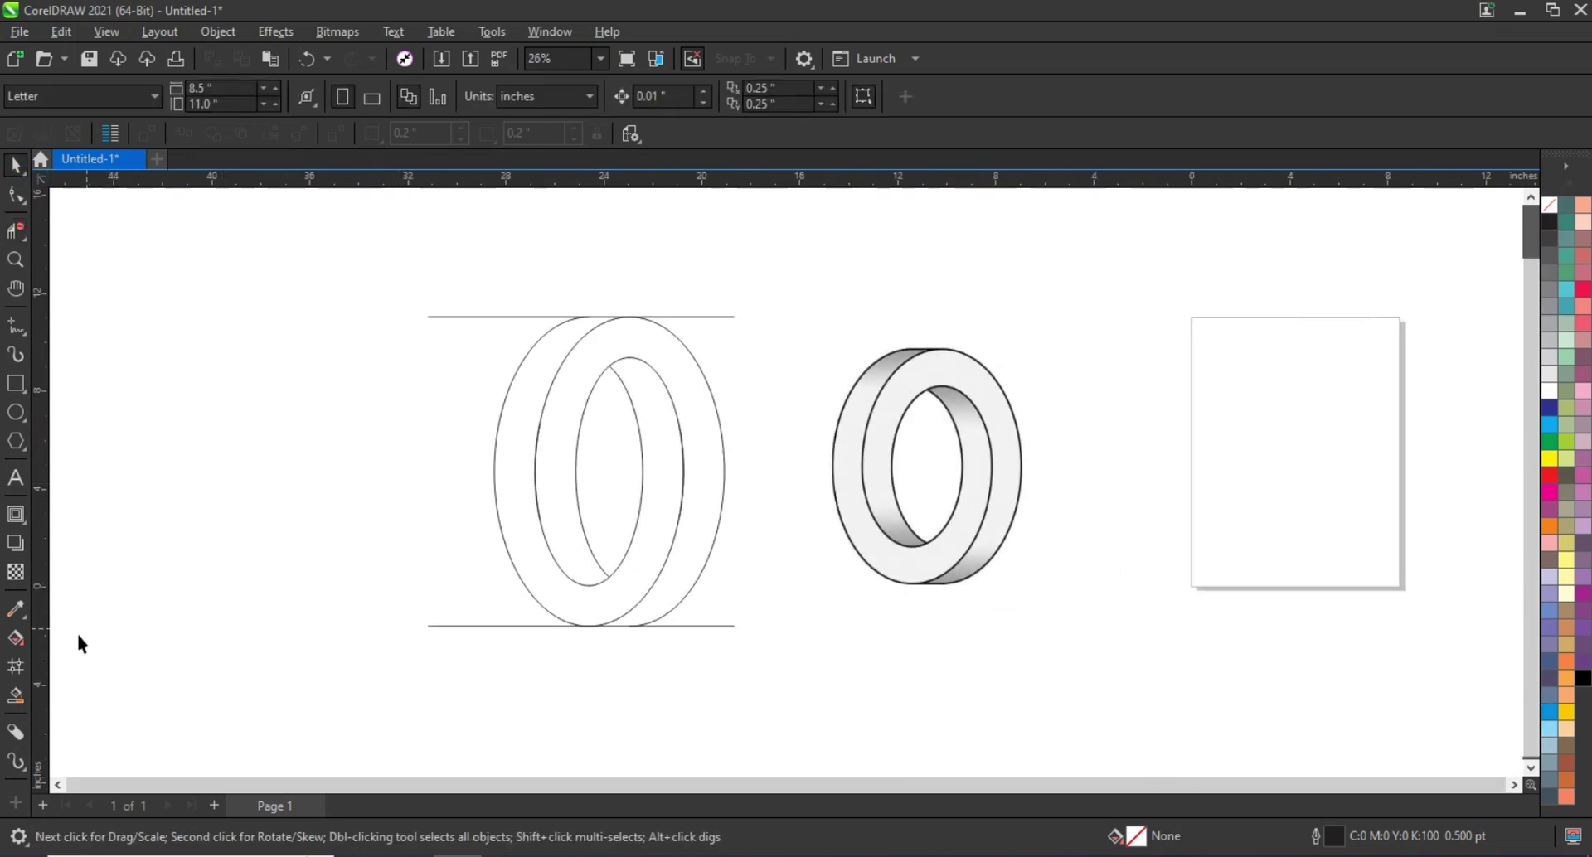
Step: Smart Fill the ring's inner band and outer shape, then move the fill off the outlines
{"action": "left_click", "coordinate": [15, 695]}
{"action": "left_click", "coordinate": [565, 511]}
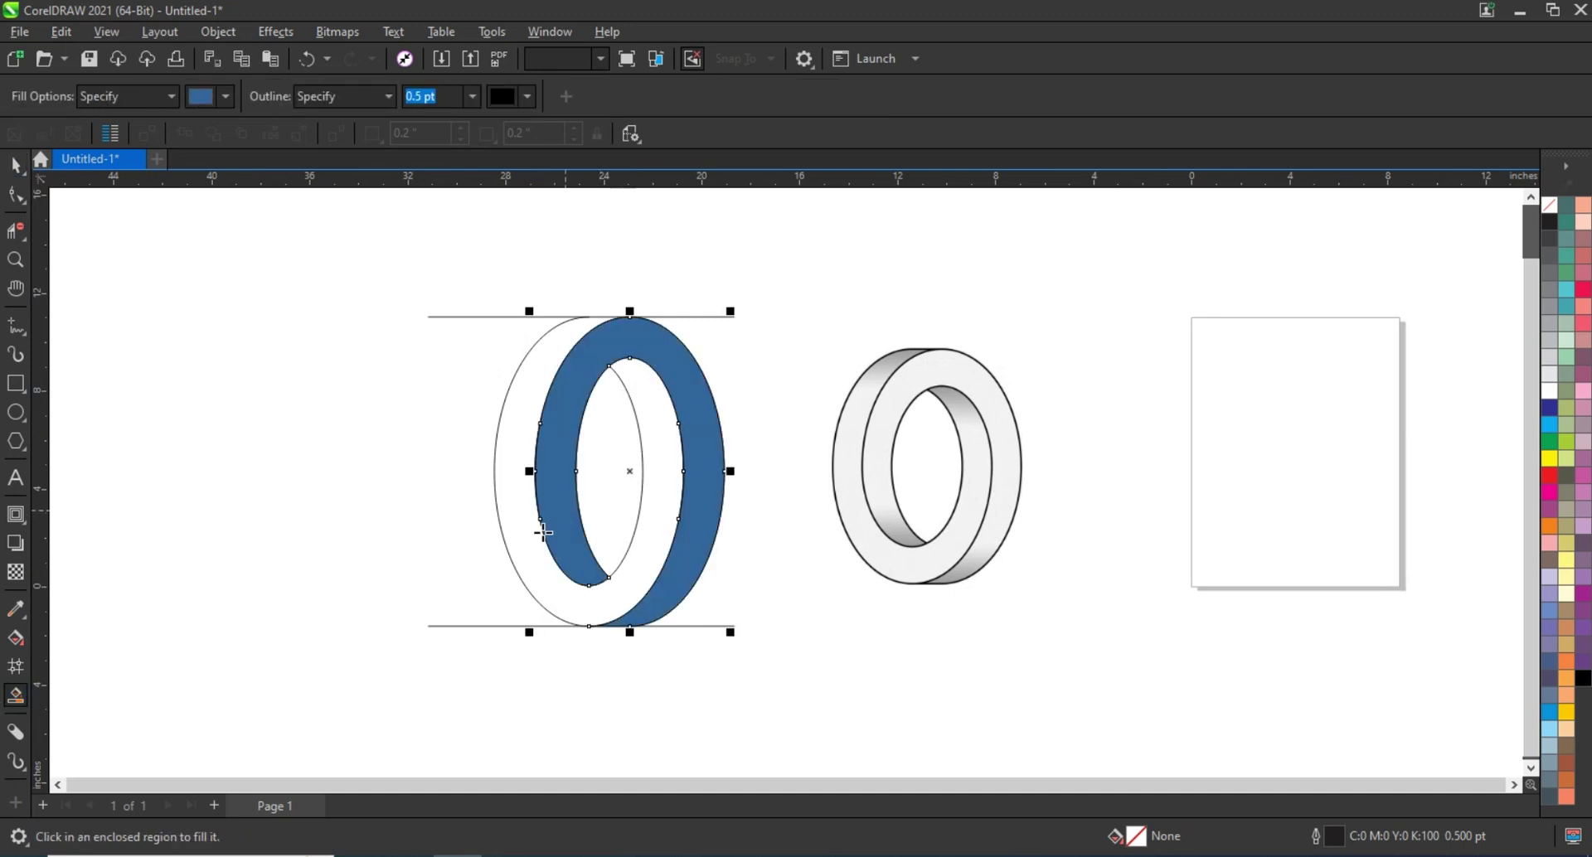
{"action": "left_click", "coordinate": [522, 526]}
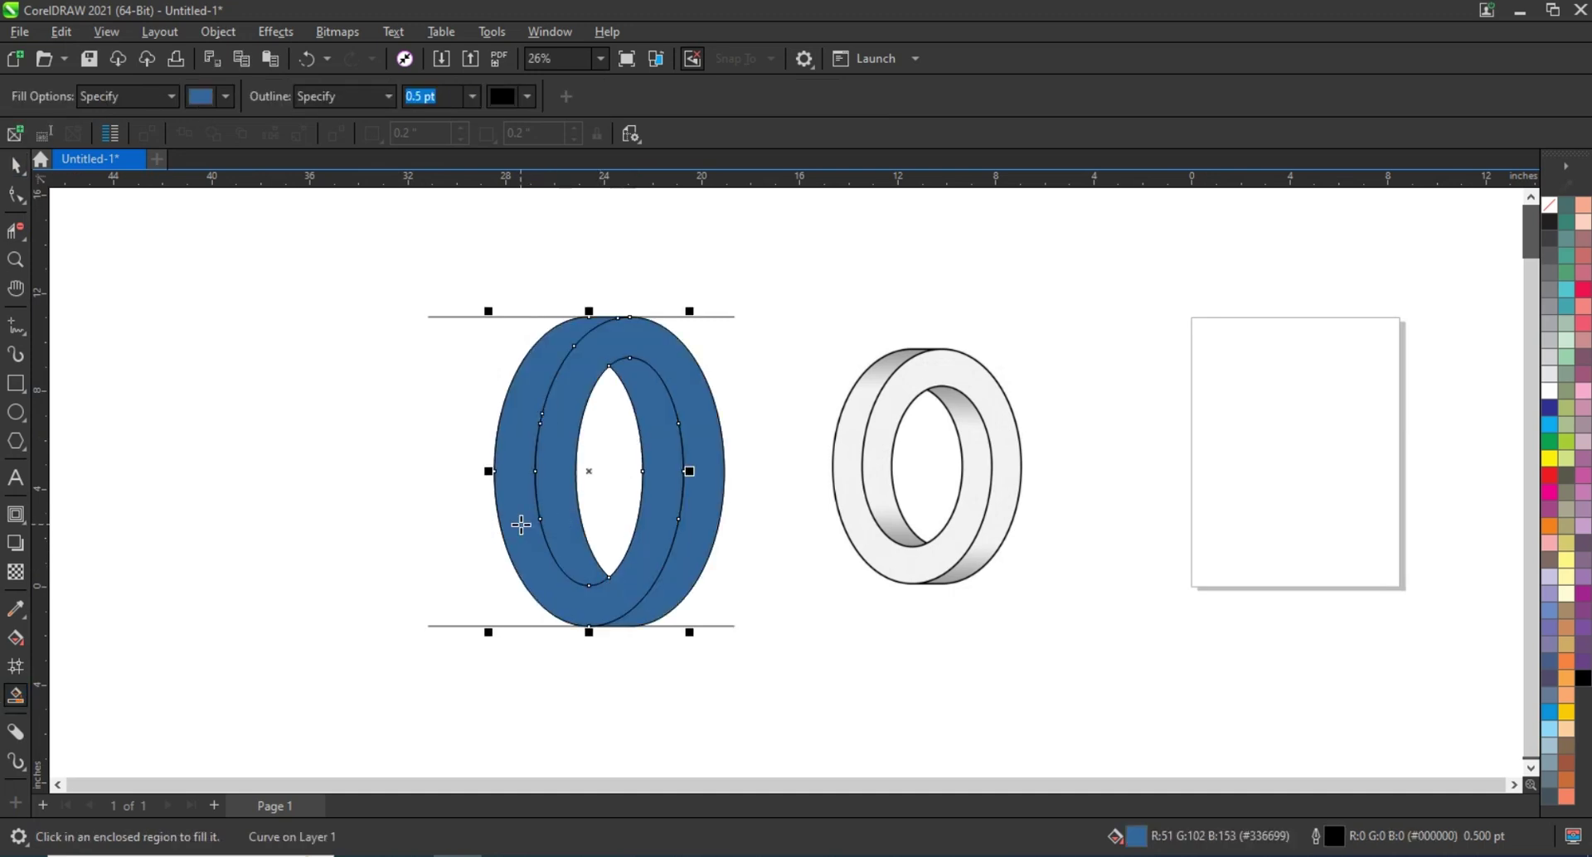
{"action": "left_click", "coordinate": [15, 164]}
{"action": "left_click_drag", "start_coordinate": [625, 341], "coordinate": [326, 421]}
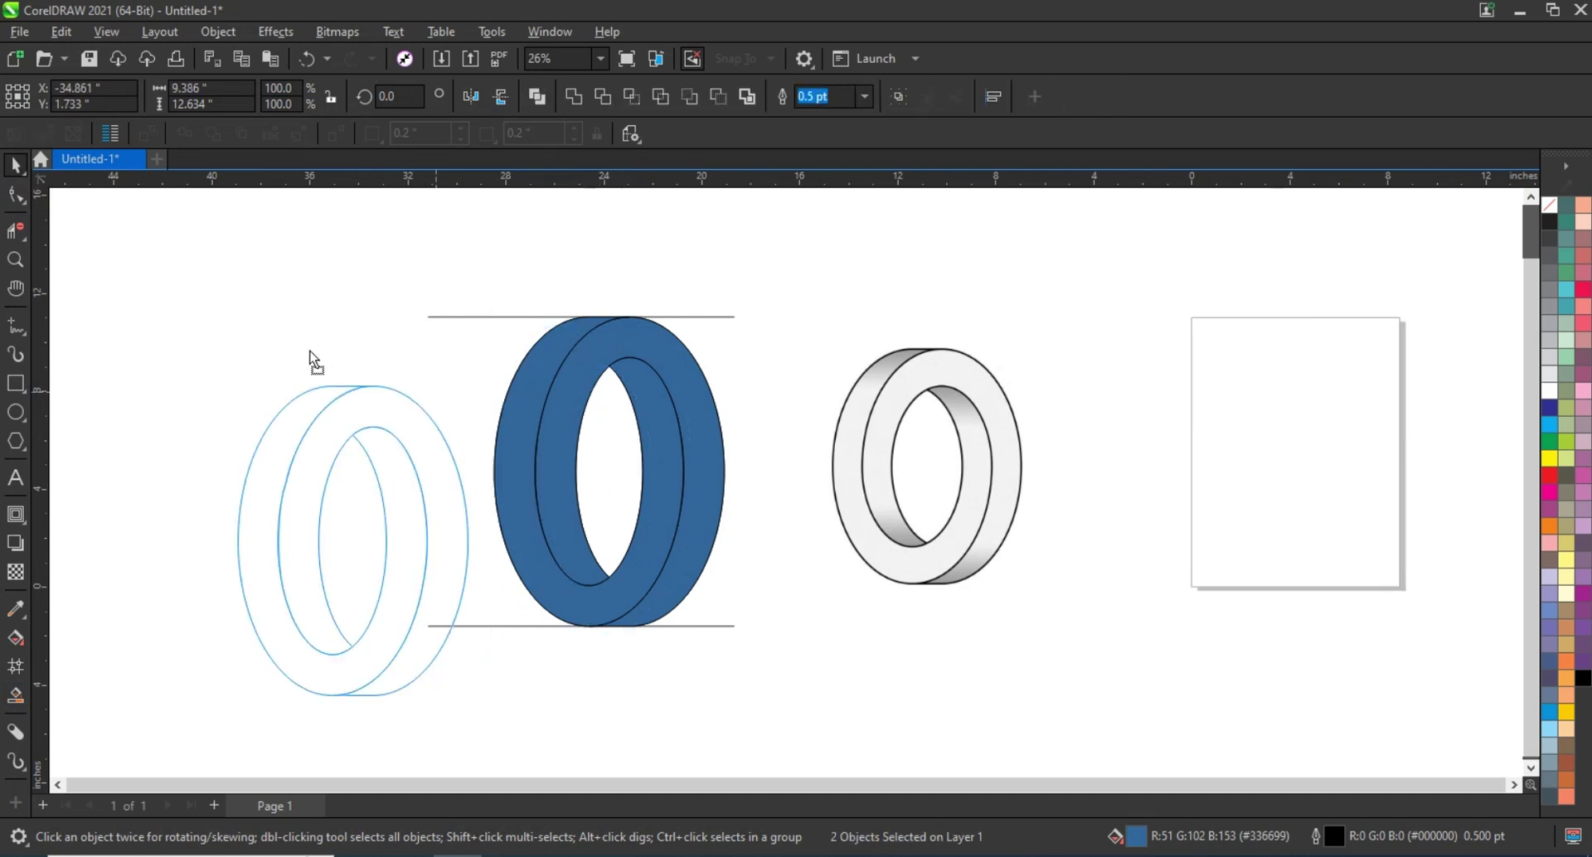
Step: Delete the leftover outline rings and lines and place the filled ring beside the grey ring
{"action": "left_click_drag", "start_coordinate": [815, 678], "coordinate": [816, 678]}
{"action": "key", "text": "Delete"}
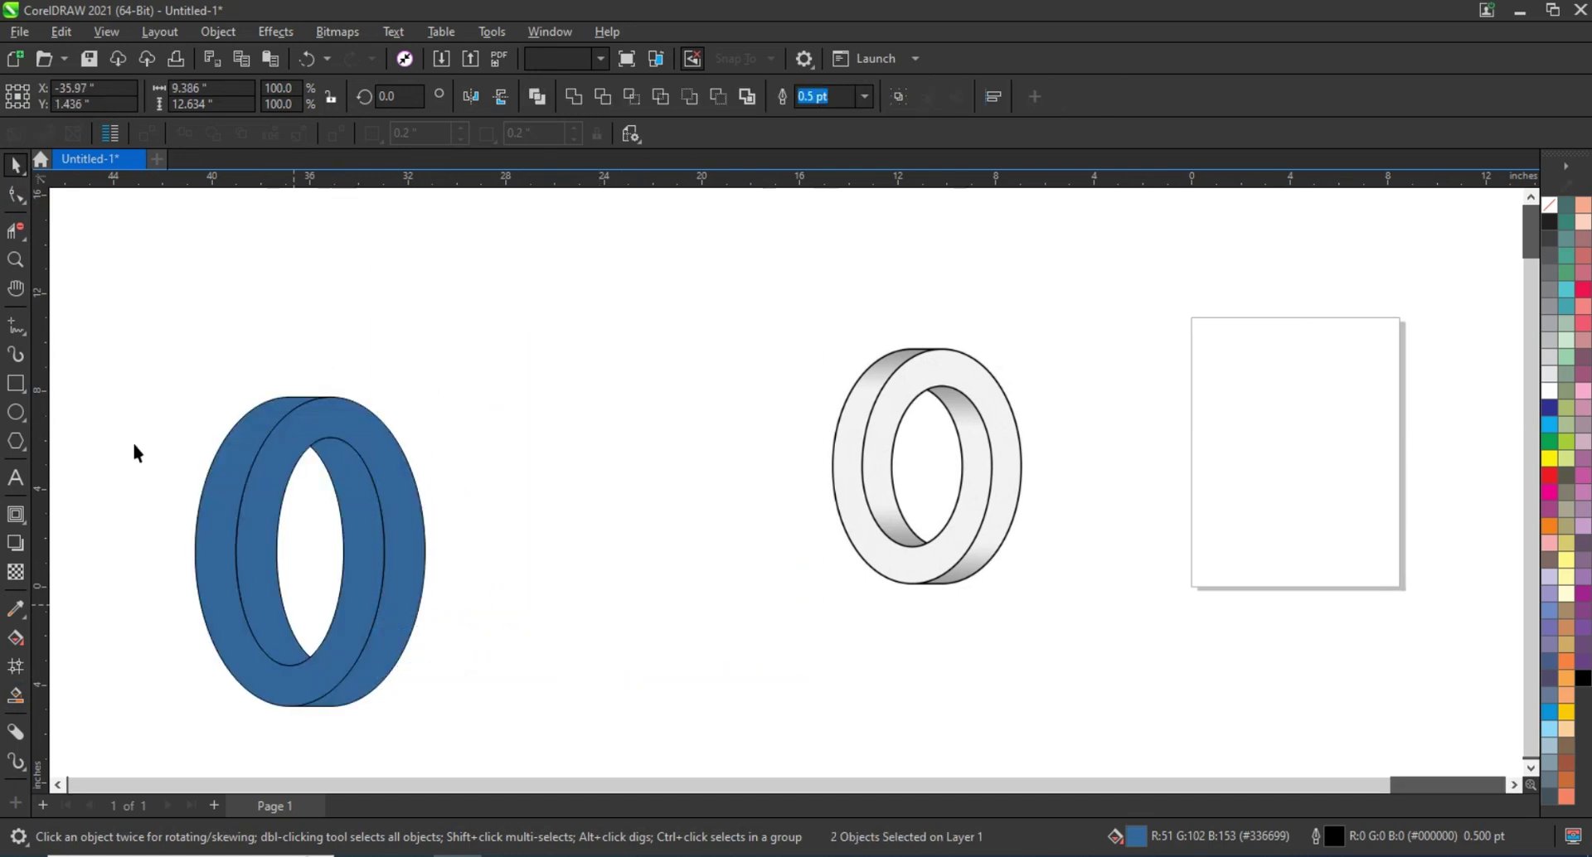
{"action": "left_click_drag", "start_coordinate": [114, 345], "coordinate": [396, 524]}
{"action": "left_click_drag", "start_coordinate": [581, 479], "coordinate": [582, 479]}
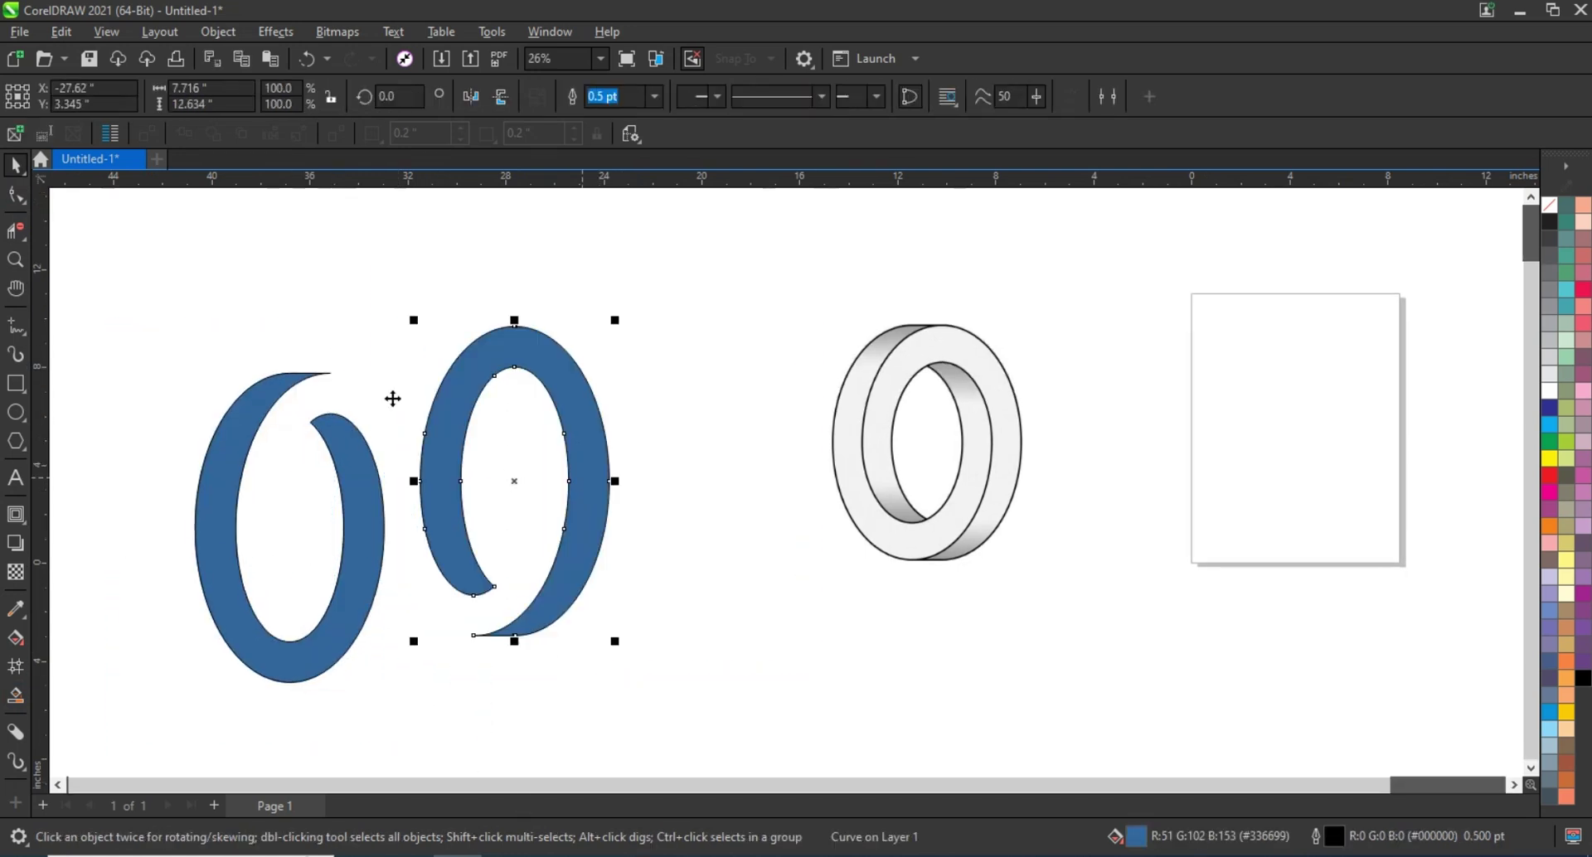
{"action": "key", "text": "ctrl+z"}
{"action": "left_click_drag", "start_coordinate": [181, 320], "coordinate": [525, 711]}
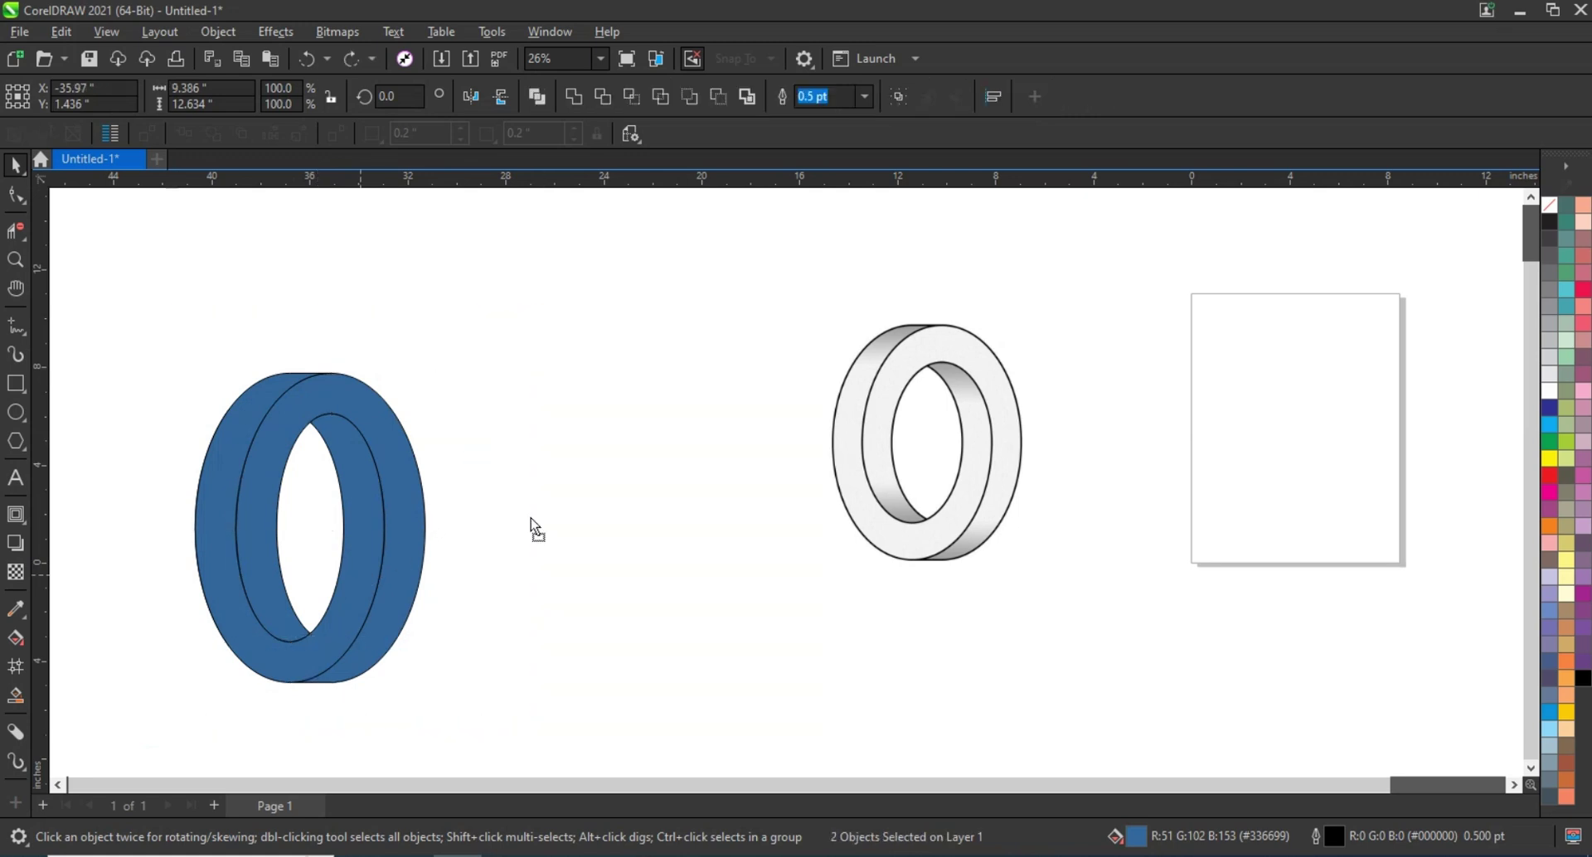
{"action": "left_click_drag", "start_coordinate": [367, 582], "coordinate": [659, 483]}
Step: Color the front face light blue and the back navy, with no outline
{"action": "left_click", "coordinate": [632, 511]}
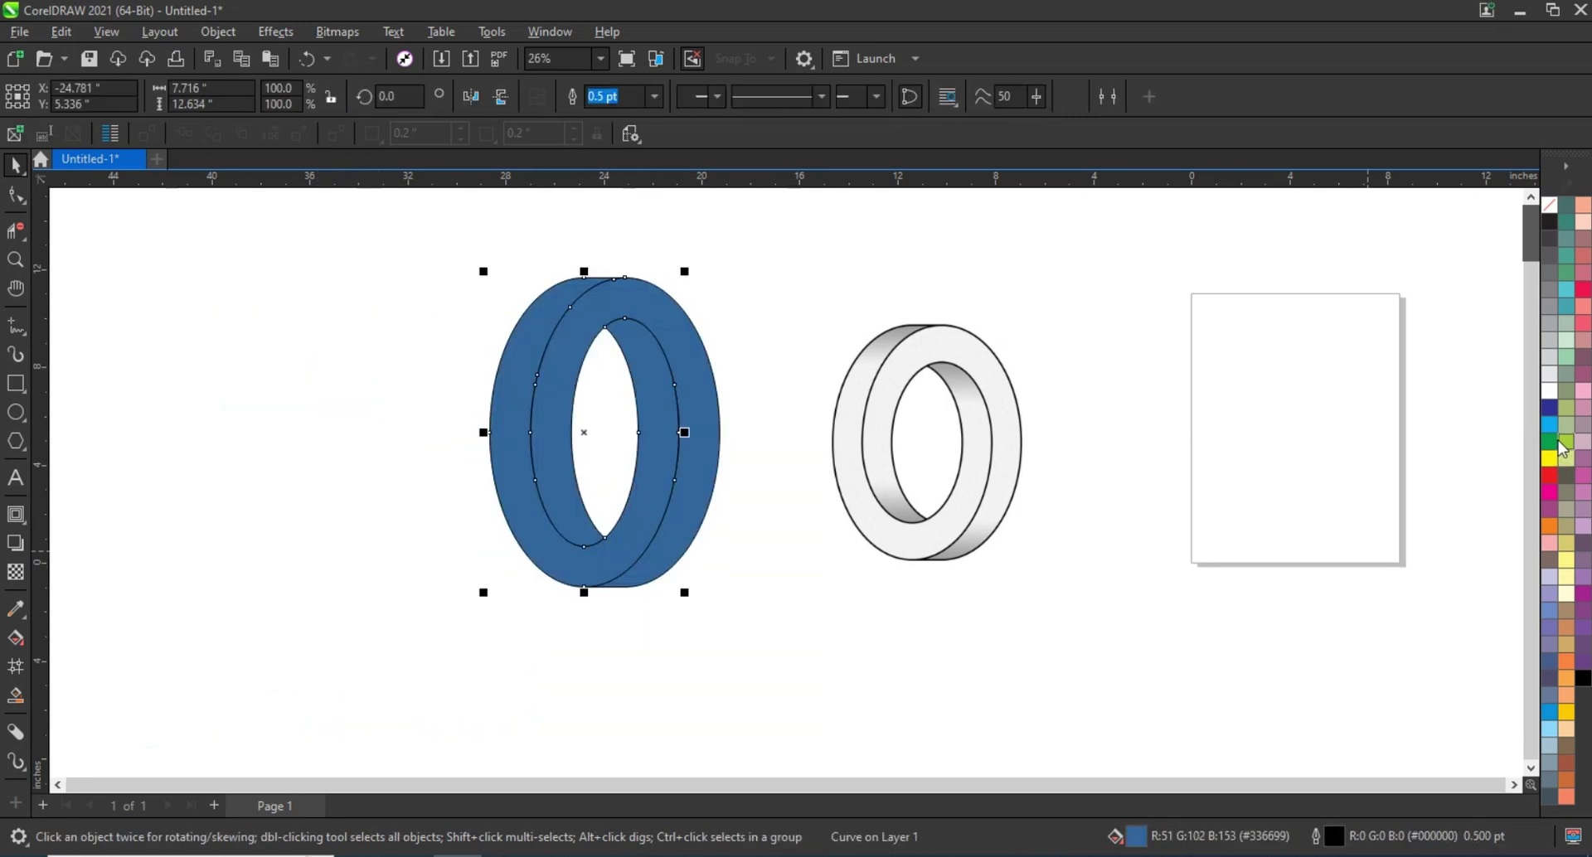
{"action": "left_click", "coordinate": [1548, 425]}
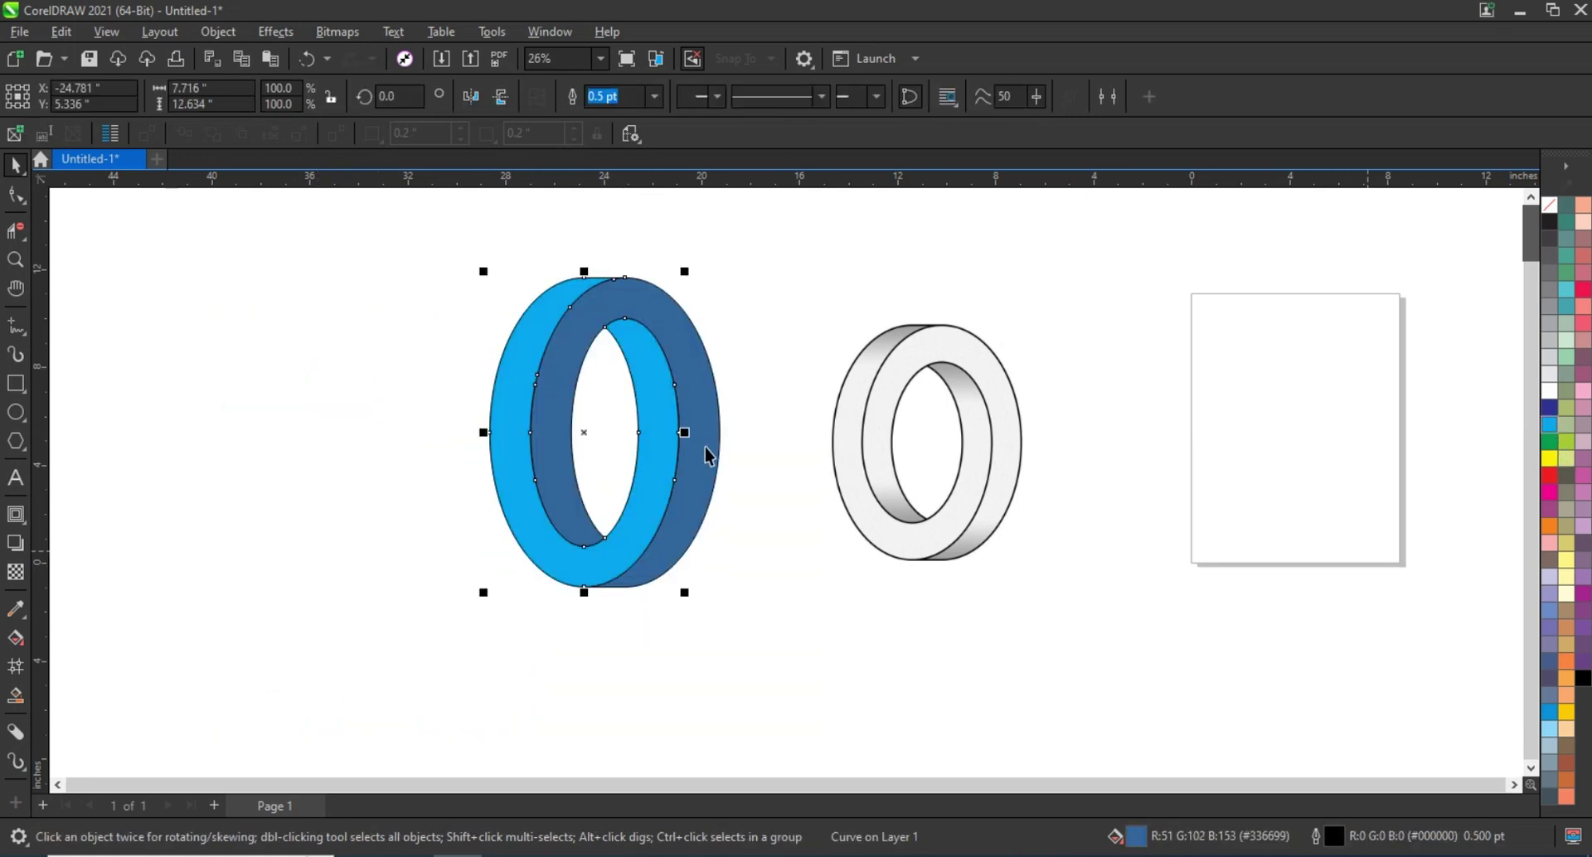
{"action": "left_click", "coordinate": [1548, 407]}
{"action": "left_click_drag", "start_coordinate": [425, 249], "coordinate": [745, 627]}
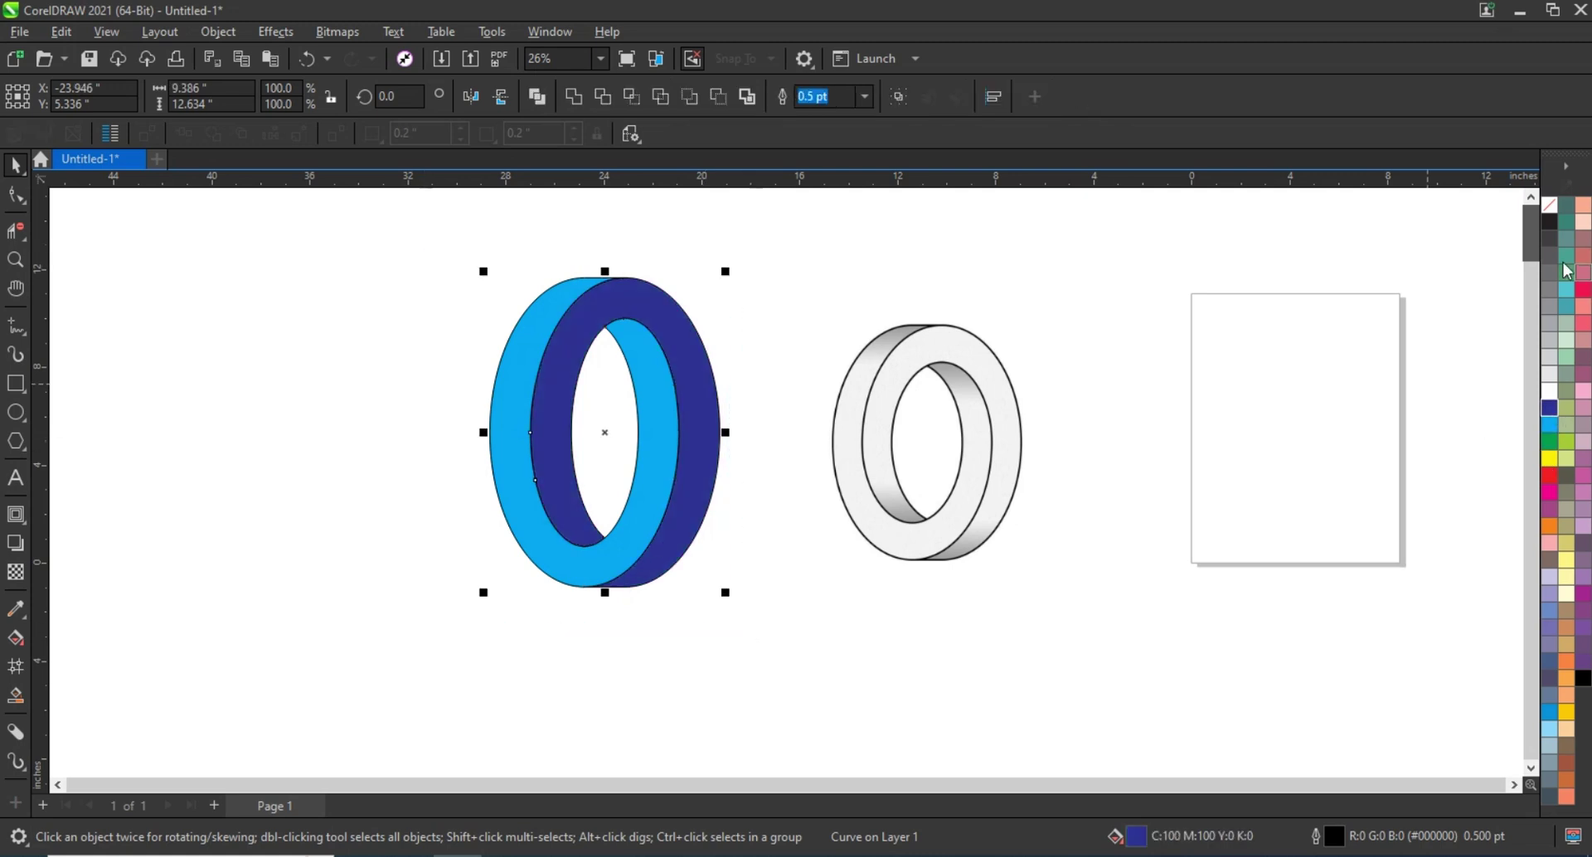
{"action": "right_click", "coordinate": [1549, 208]}
{"action": "left_click", "coordinate": [1525, 217]}
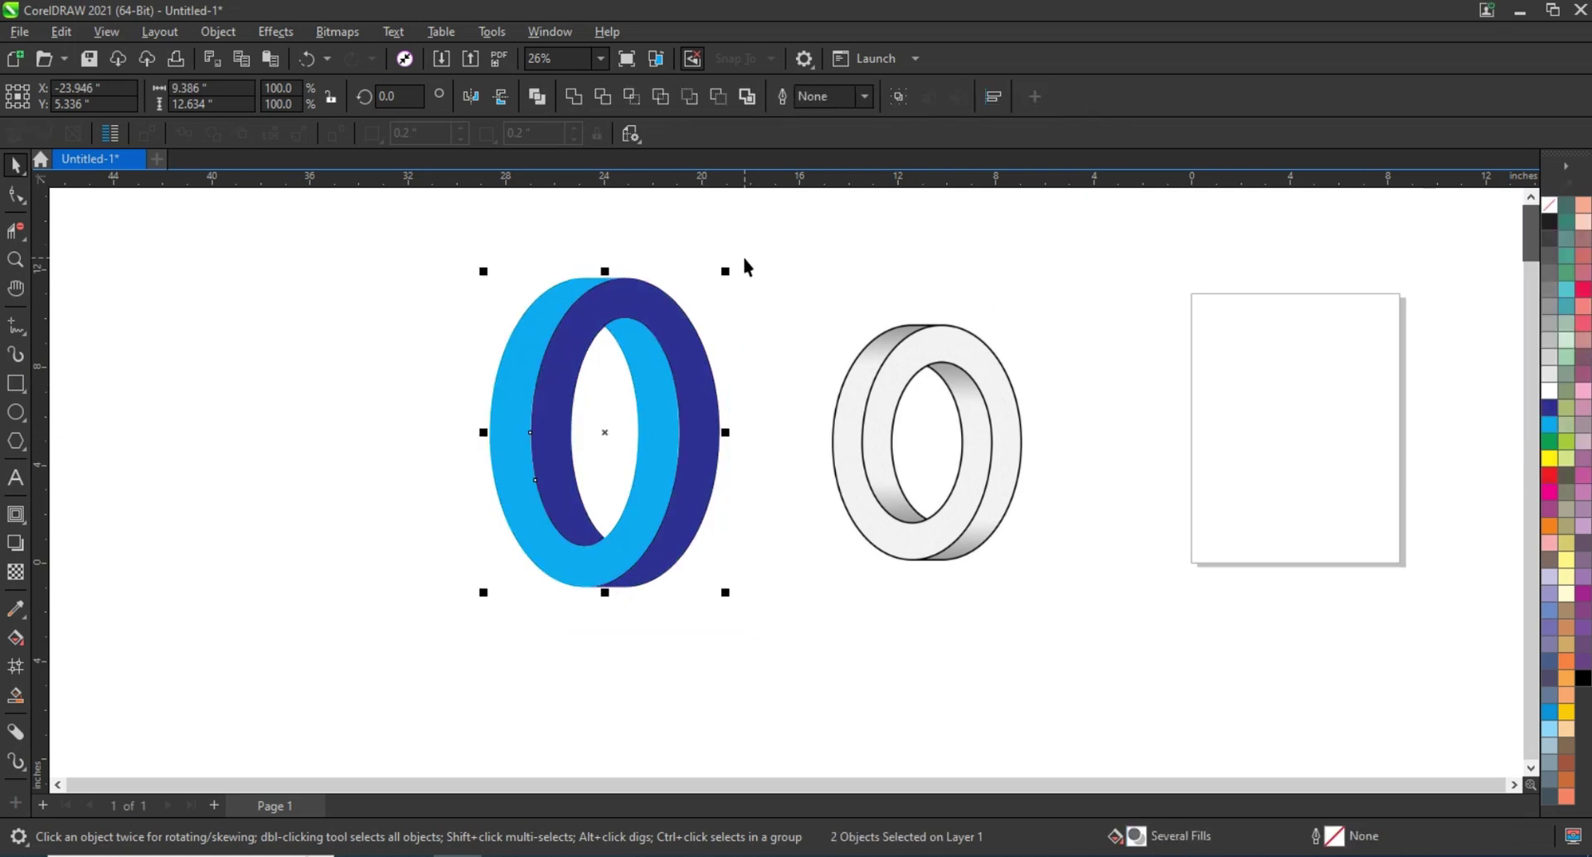
{"action": "left_click", "coordinate": [746, 265]}
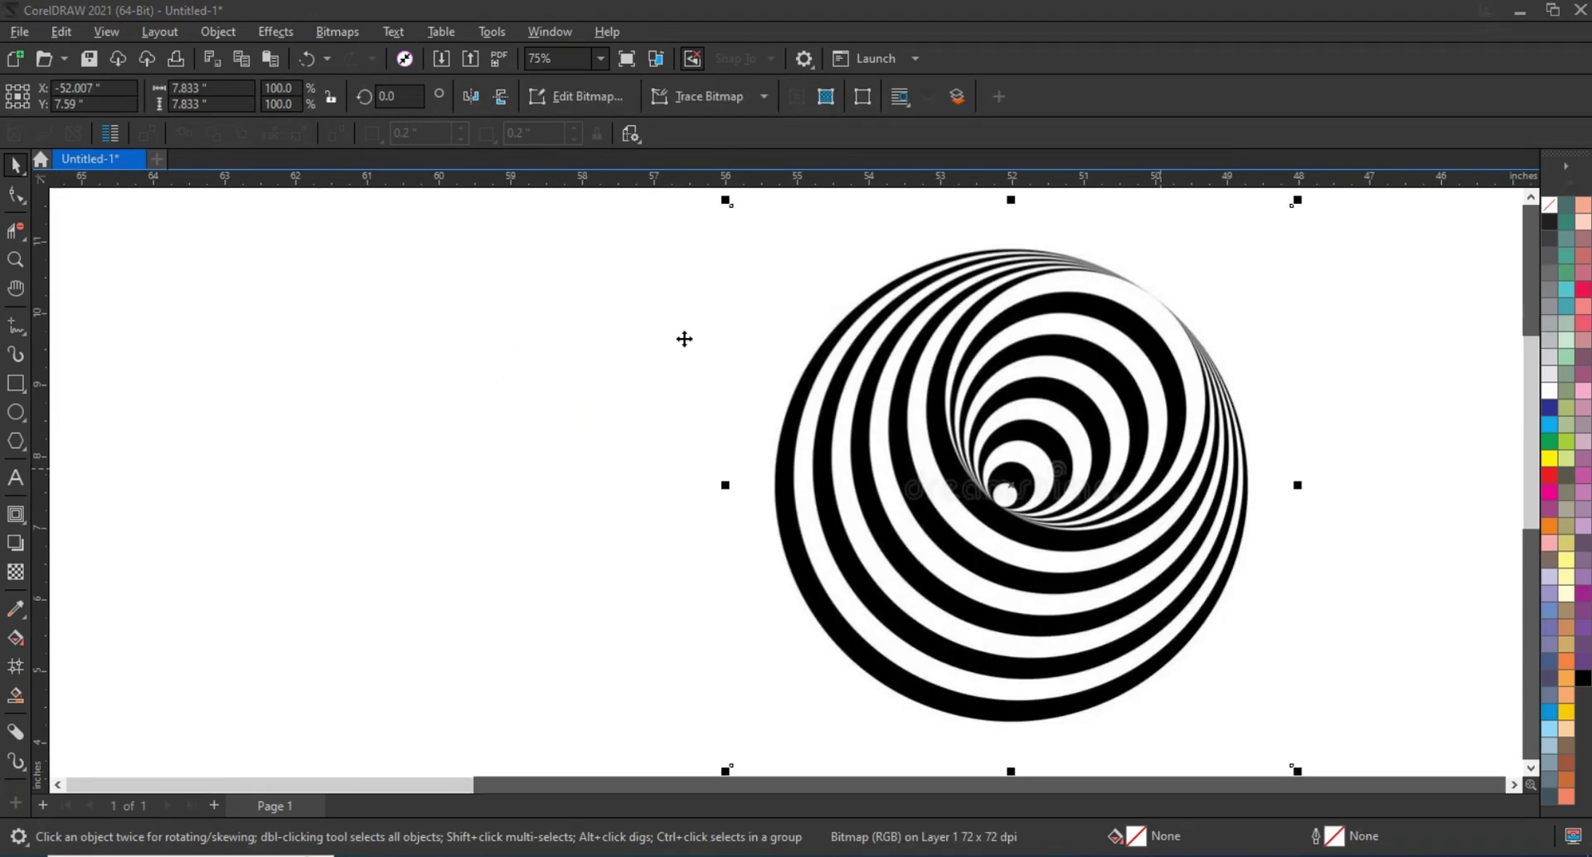
Step: Draw an about 8.255-inch circle left of the spiral with a 3.0 pt outline
{"action": "scroll", "coordinate": [1412, 458], "scroll_direction": "down", "scroll_amount": 2}
{"action": "left_click", "coordinate": [15, 412]}
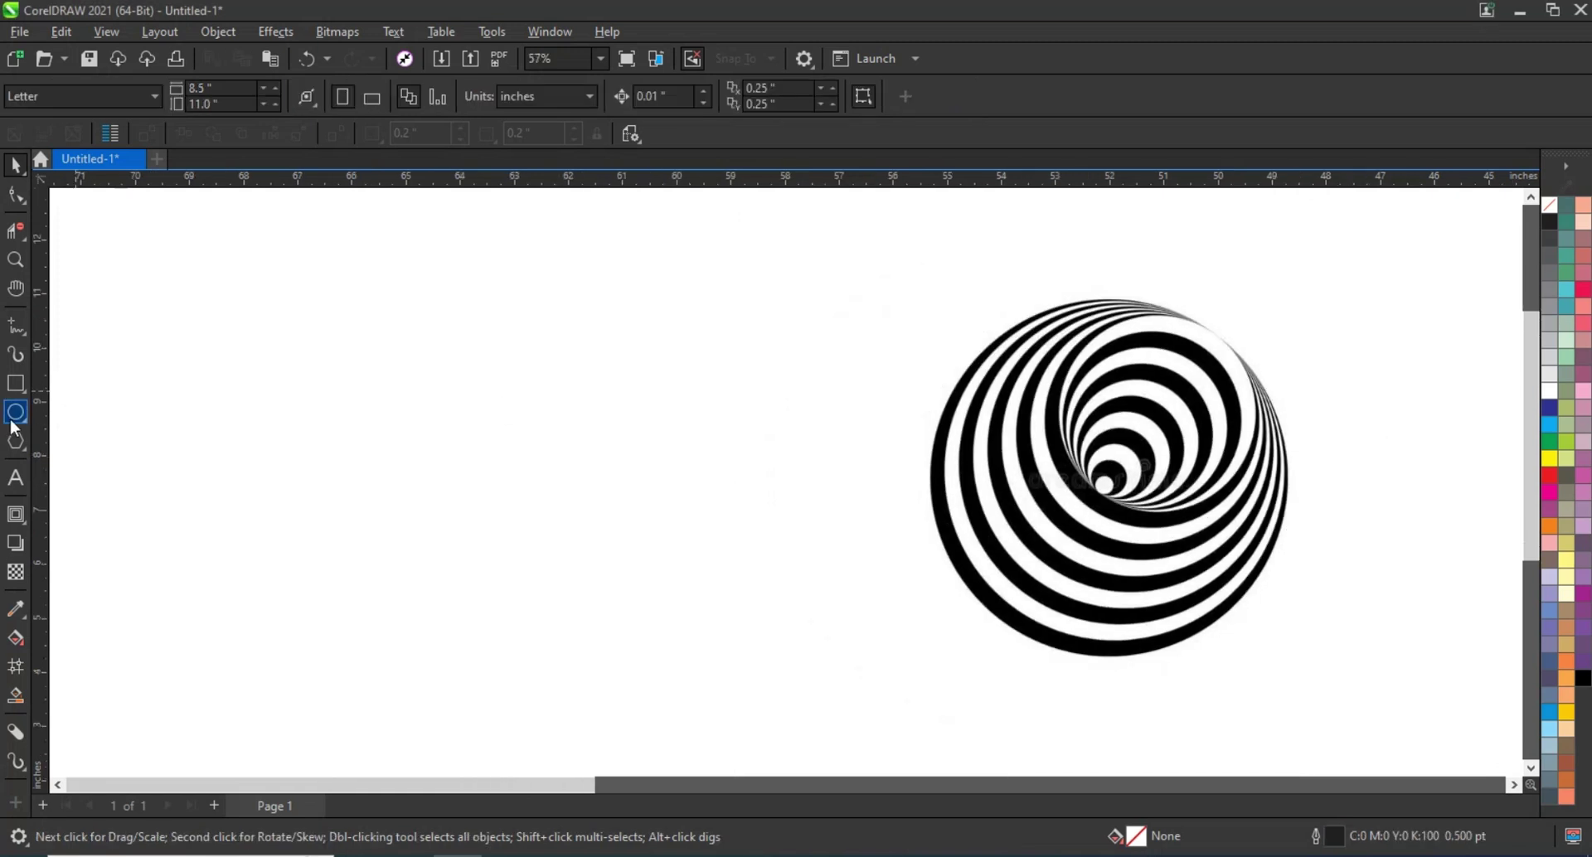
{"action": "left_click_drag", "start_coordinate": [207, 260], "coordinate": [523, 575]}
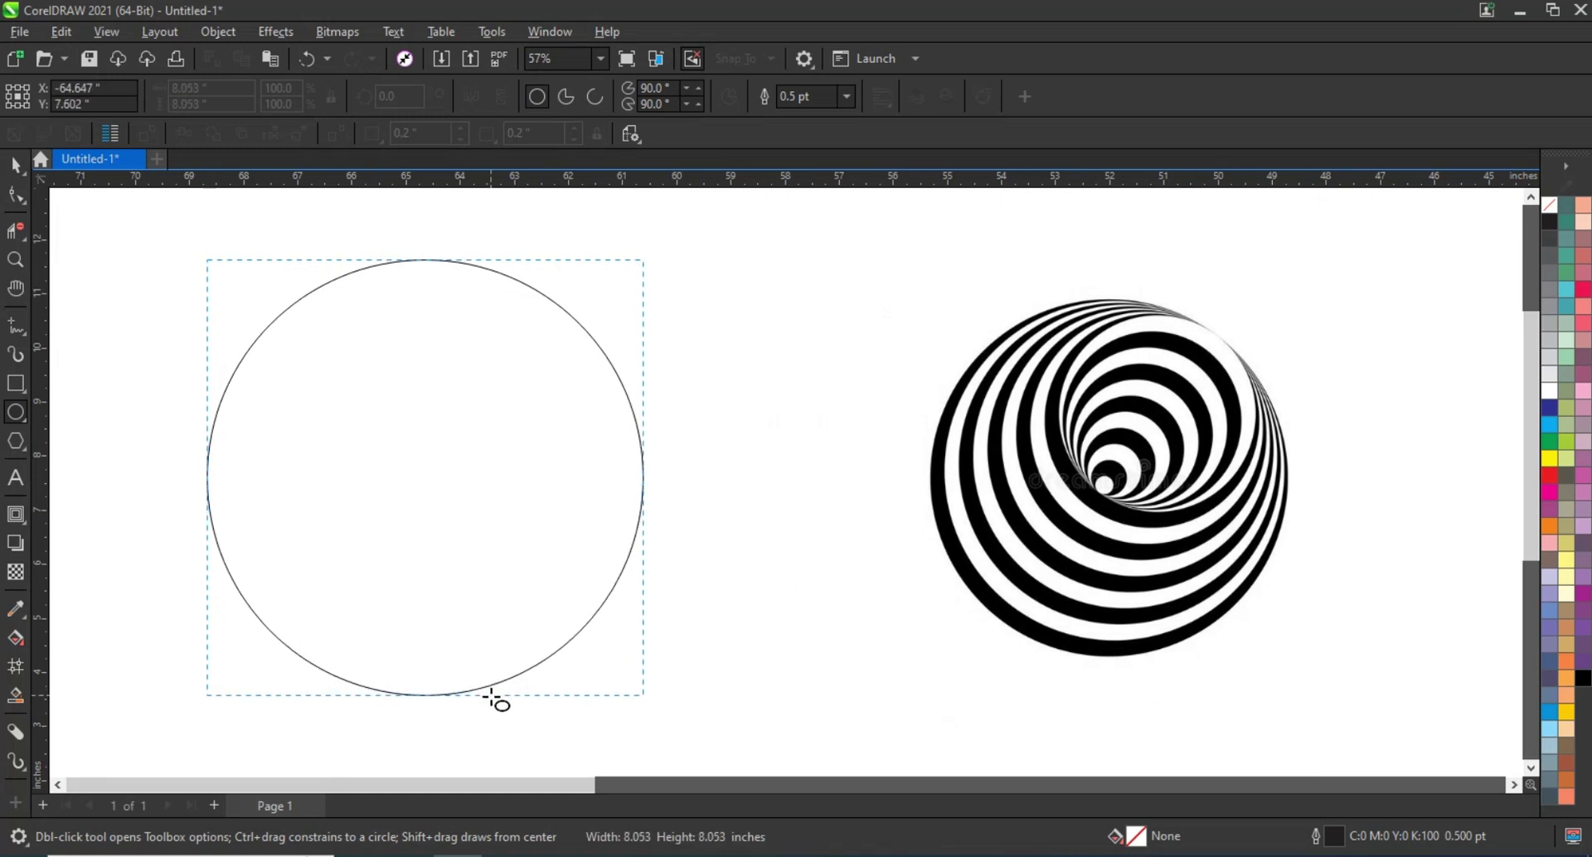
{"action": "left_click_drag", "start_coordinate": [437, 609], "coordinate": [500, 709]}
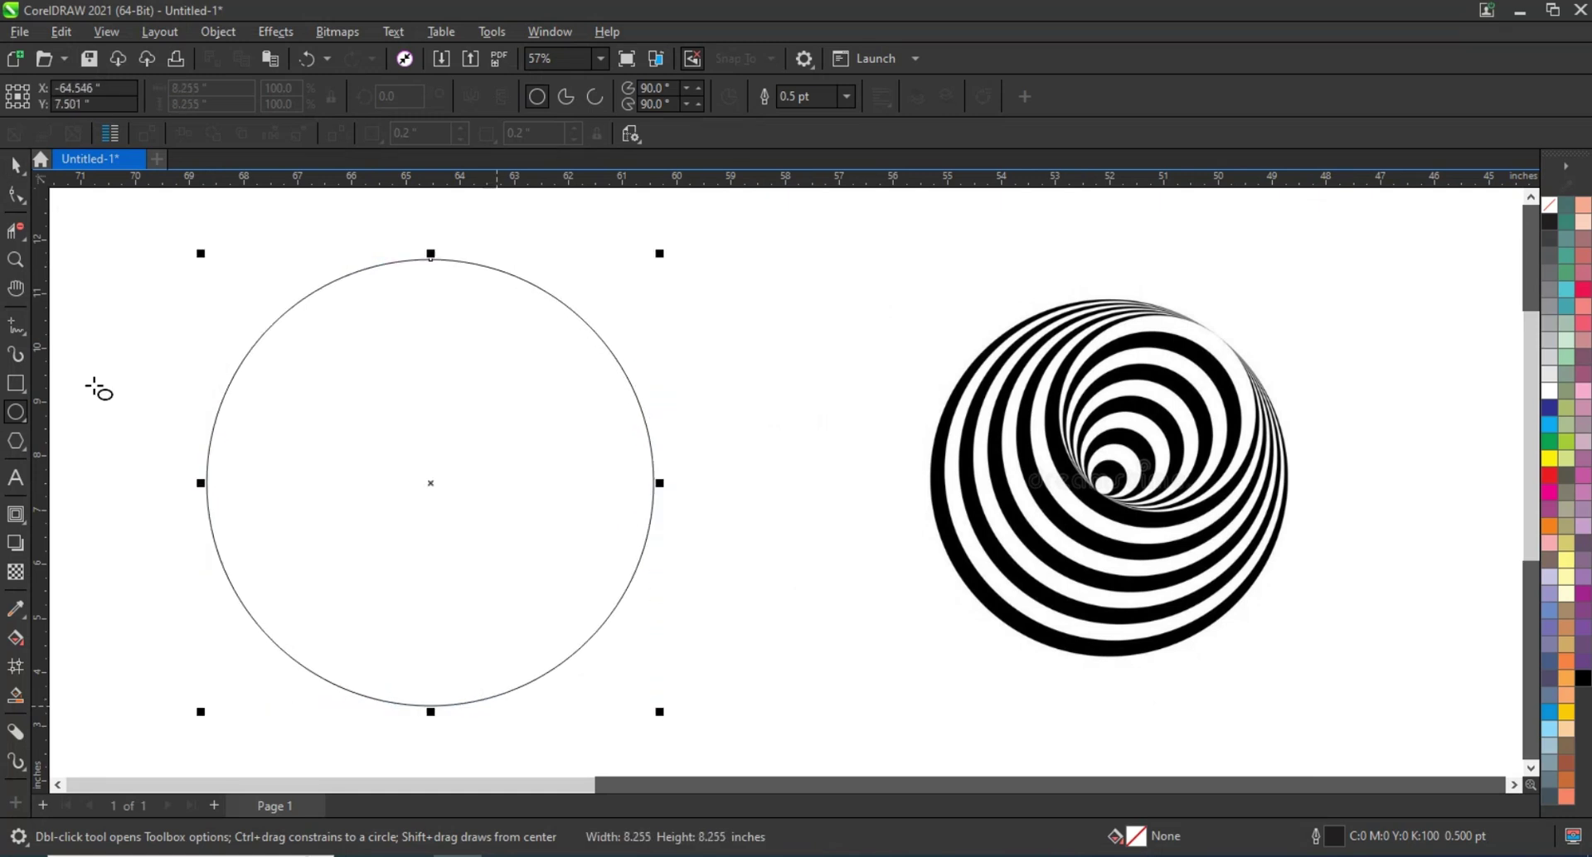
{"action": "key", "text": "space"}
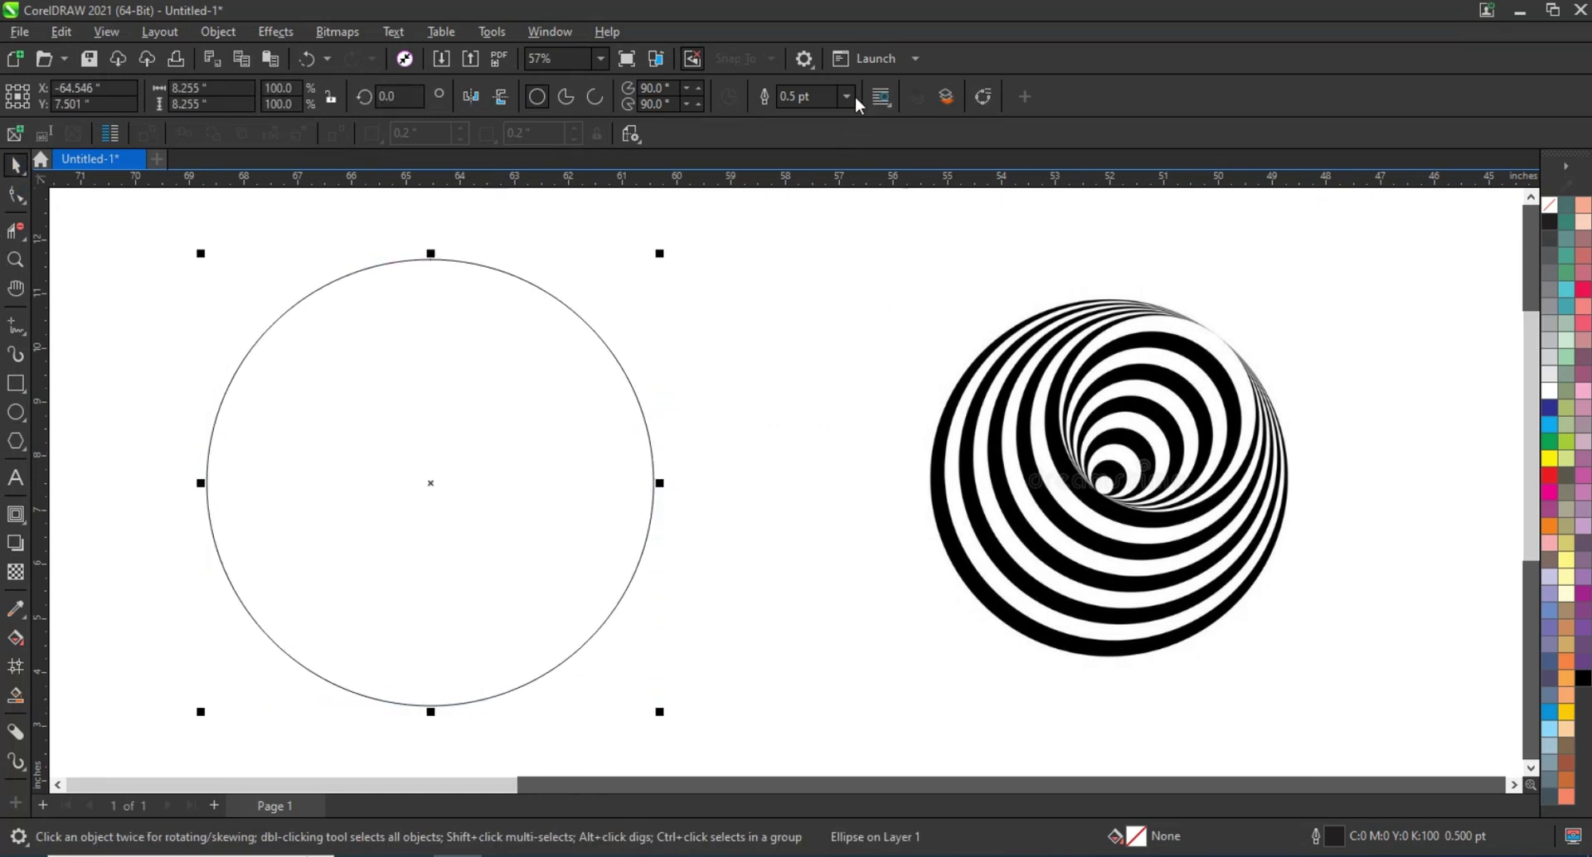
{"action": "left_click", "coordinate": [847, 98]}
{"action": "left_click", "coordinate": [819, 231]}
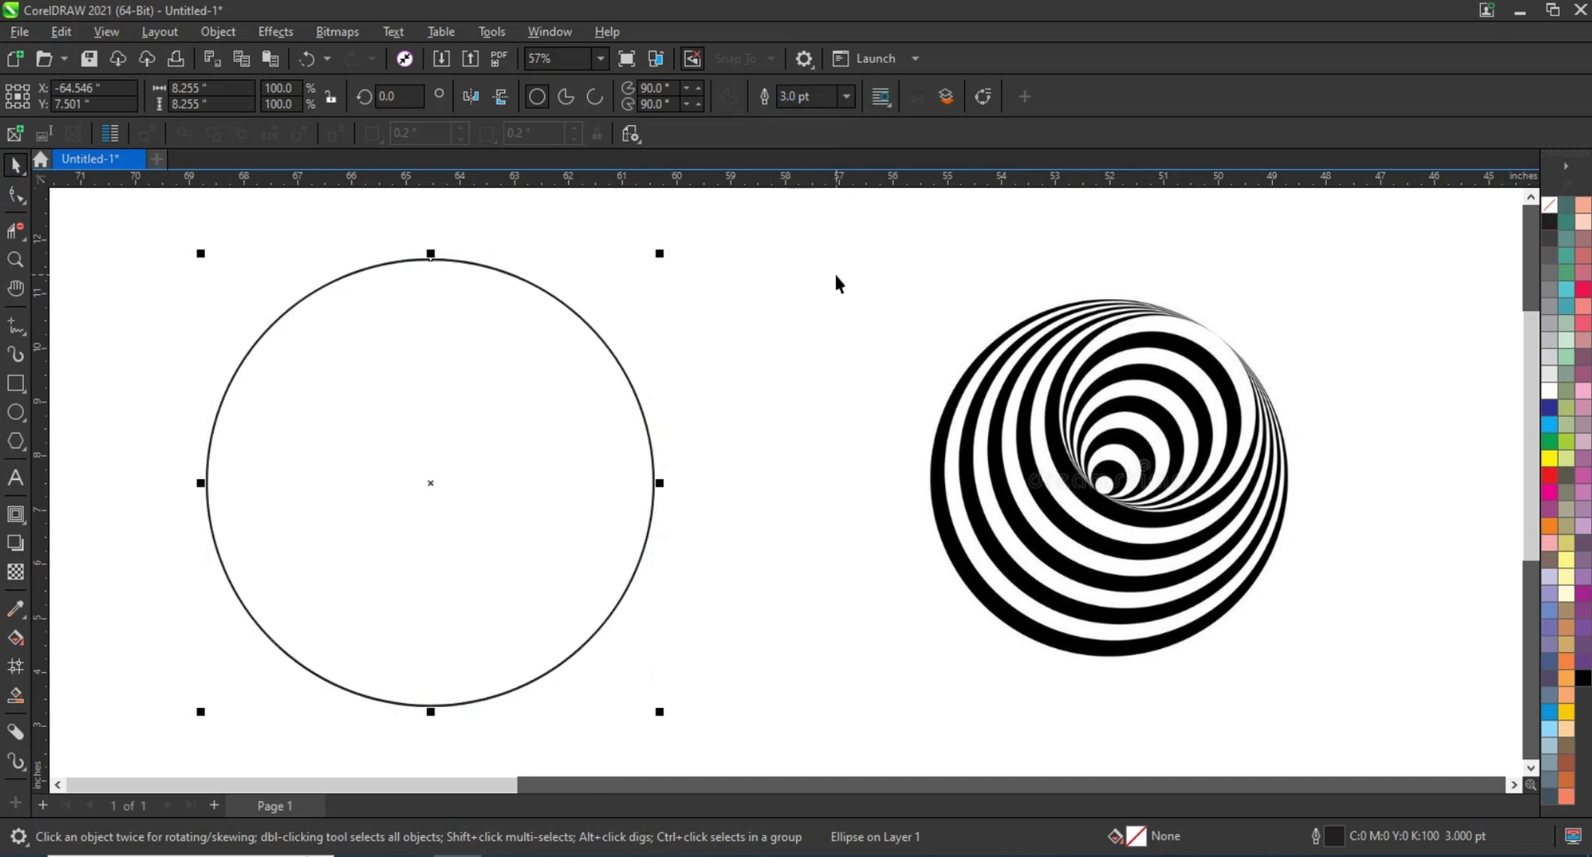
Step: Add an inward contour of 14 concentric rings to the circle
{"action": "left_click", "coordinate": [15, 514]}
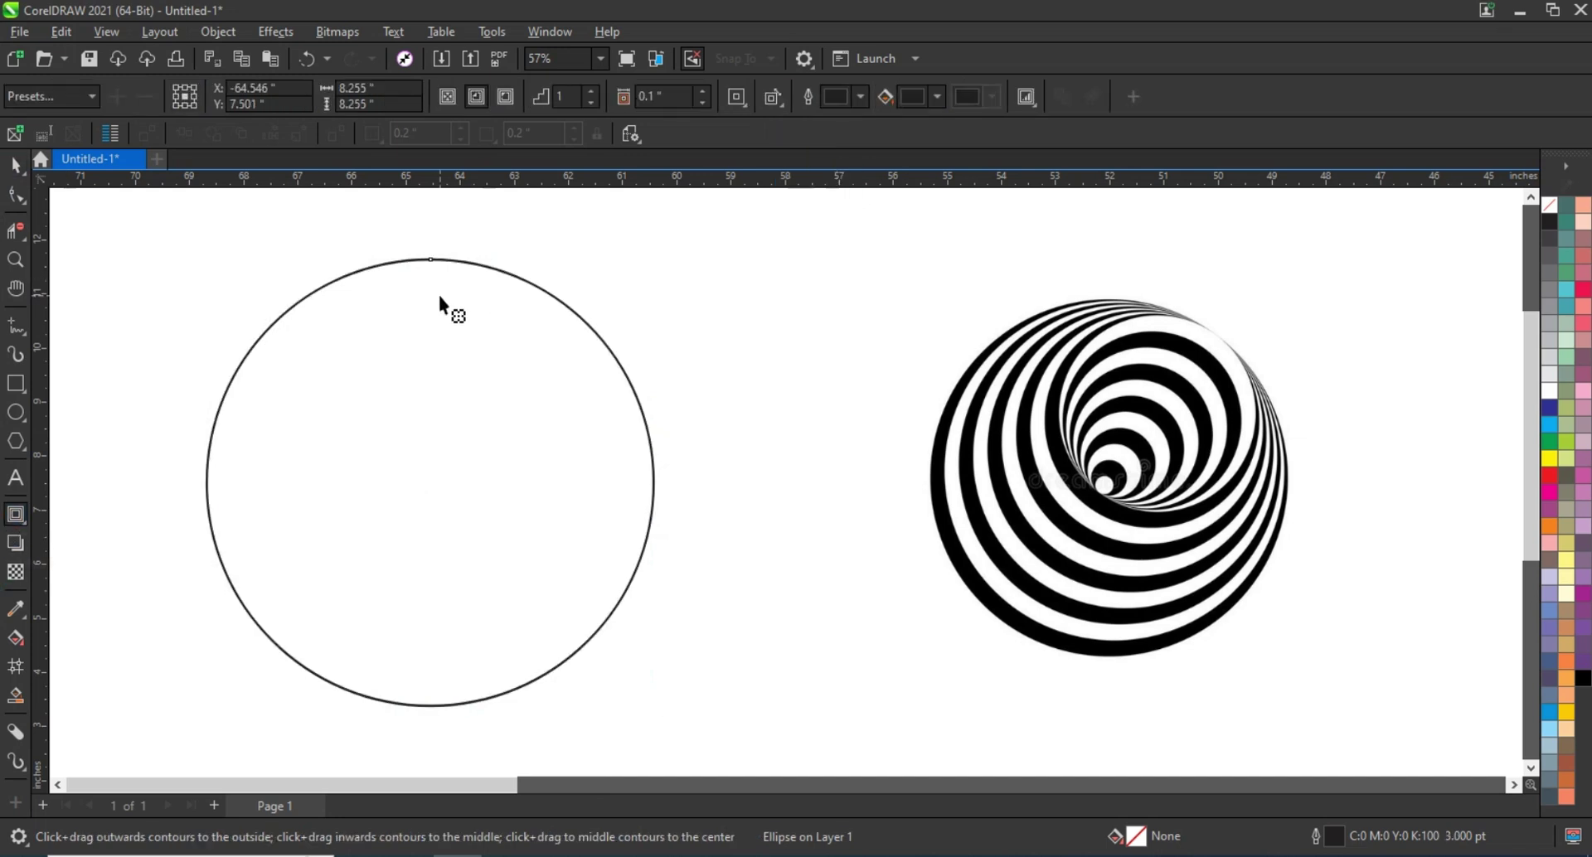
{"action": "left_click_drag", "start_coordinate": [429, 259], "coordinate": [435, 417]}
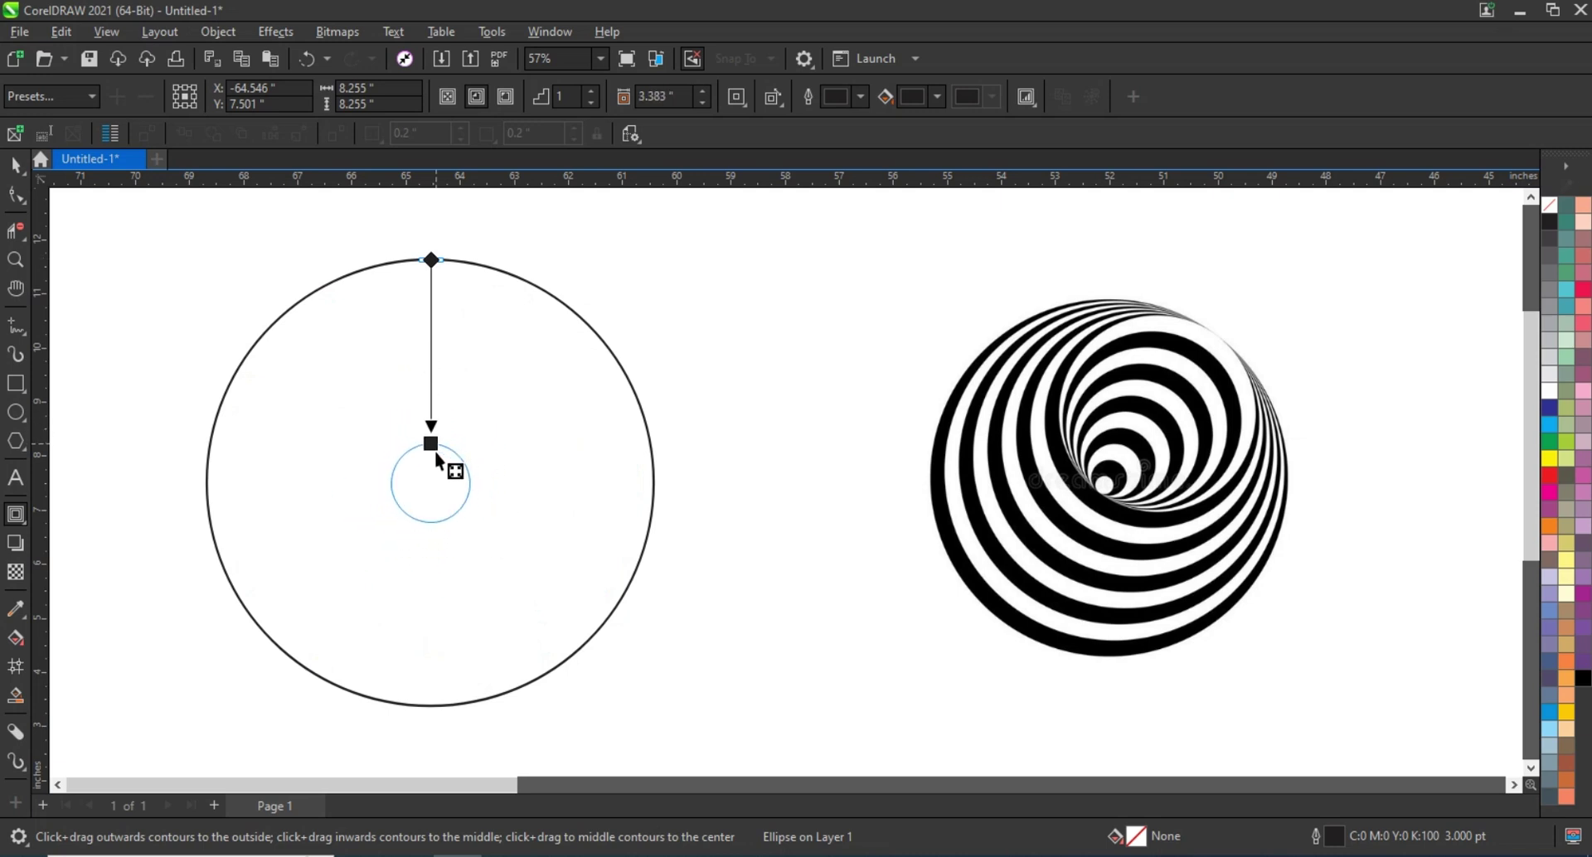
{"action": "left_click_drag", "start_coordinate": [435, 417], "coordinate": [435, 456]}
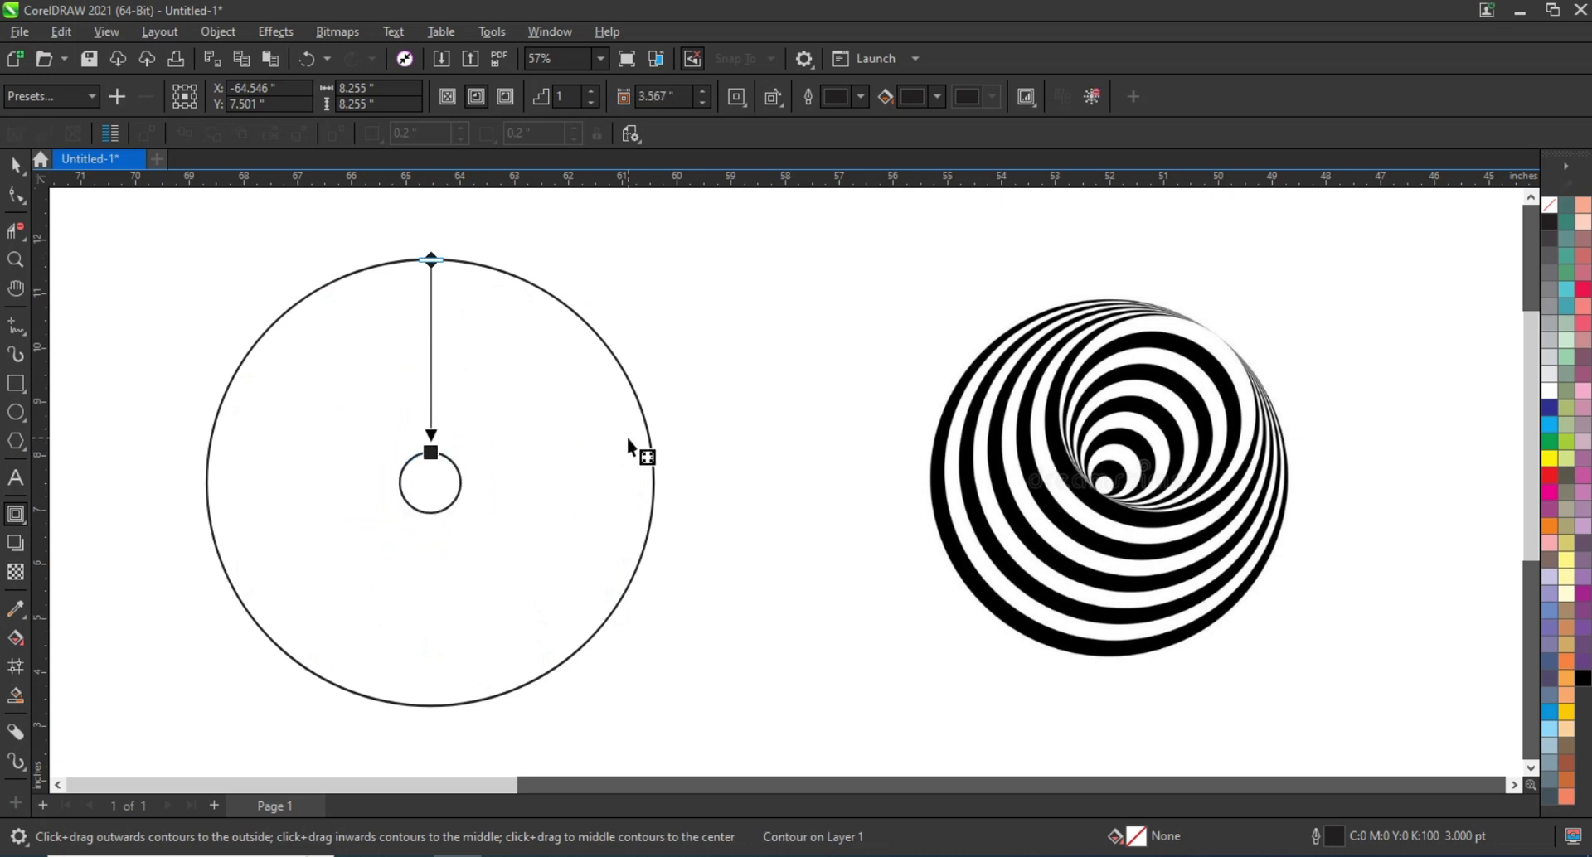
{"action": "left_click_drag", "start_coordinate": [431, 260], "coordinate": [441, 308]}
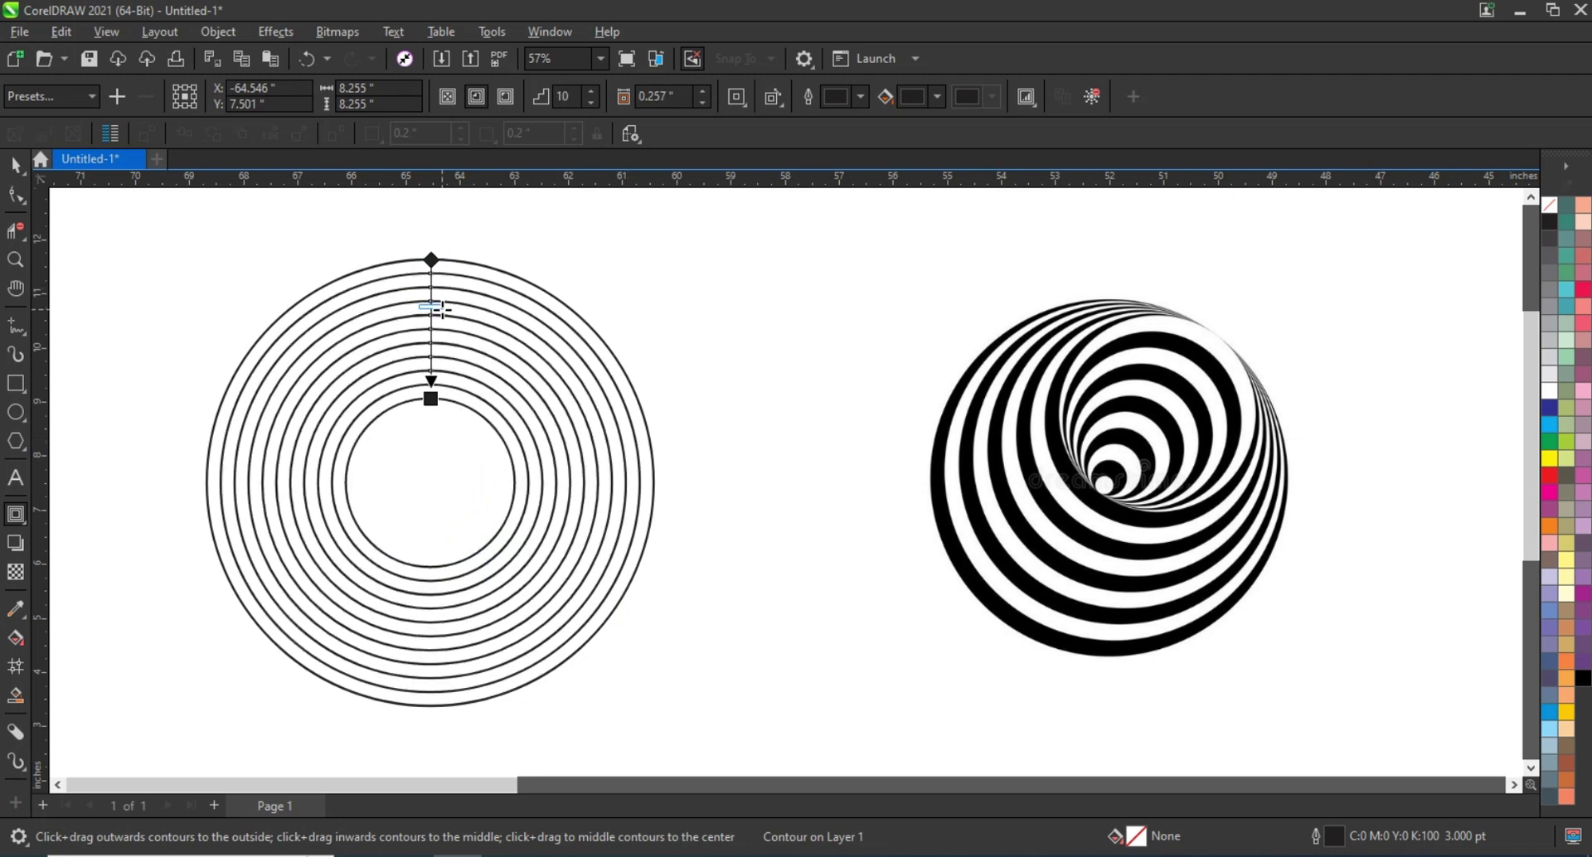
{"action": "left_click_drag", "start_coordinate": [431, 399], "coordinate": [431, 416]}
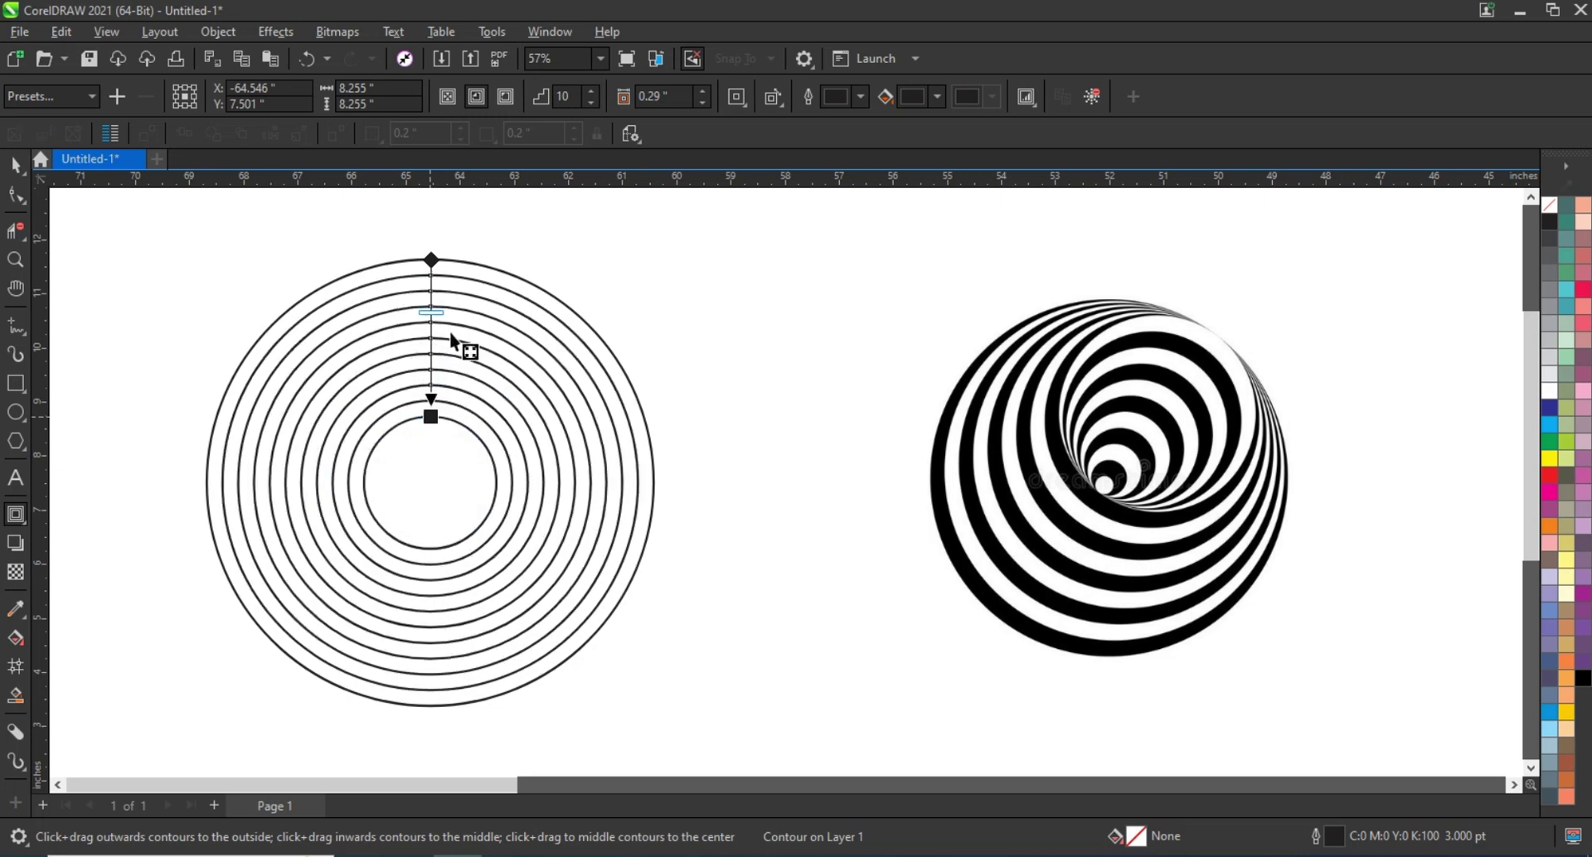
{"action": "left_click_drag", "start_coordinate": [440, 319], "coordinate": [440, 334]}
{"action": "left_click_drag", "start_coordinate": [431, 416], "coordinate": [431, 449]}
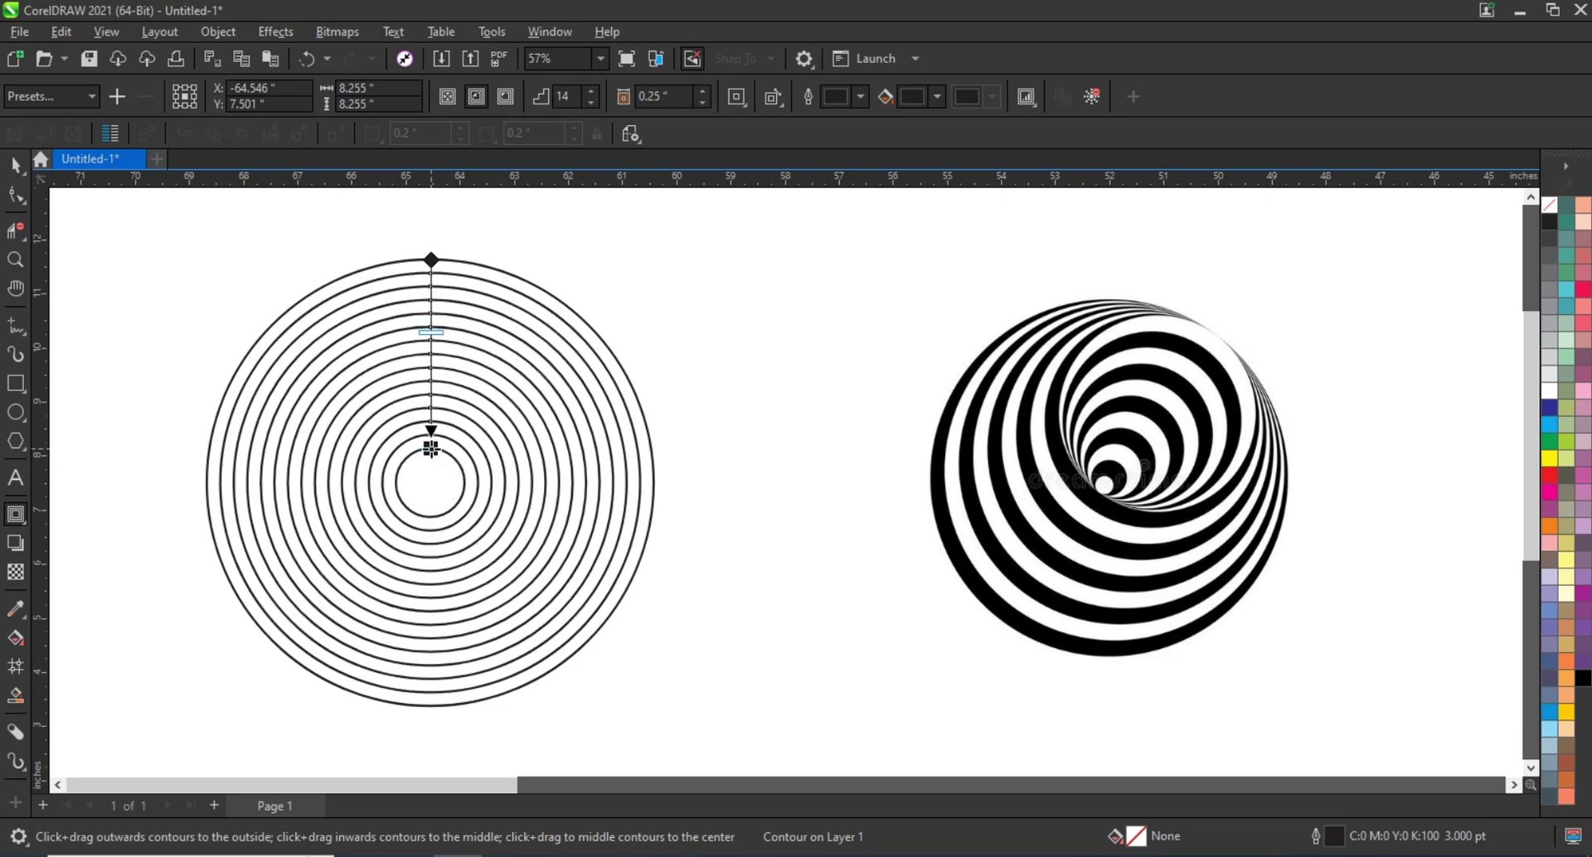
{"action": "left_click_drag", "start_coordinate": [431, 449], "coordinate": [431, 464]}
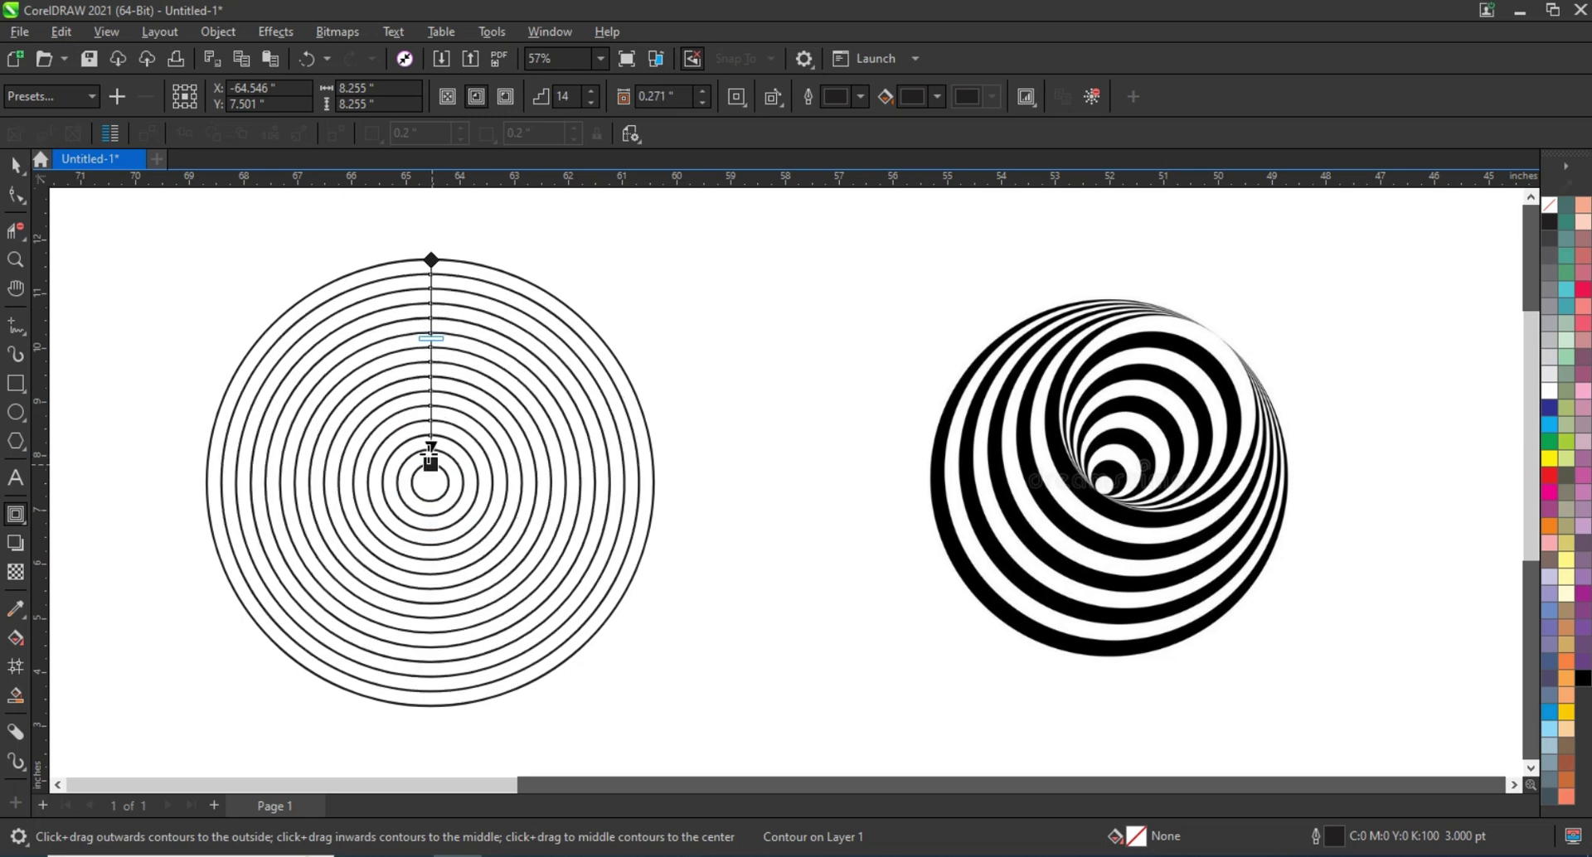
Step: Break the contour apart into separate circles
{"action": "left_click", "coordinate": [14, 166]}
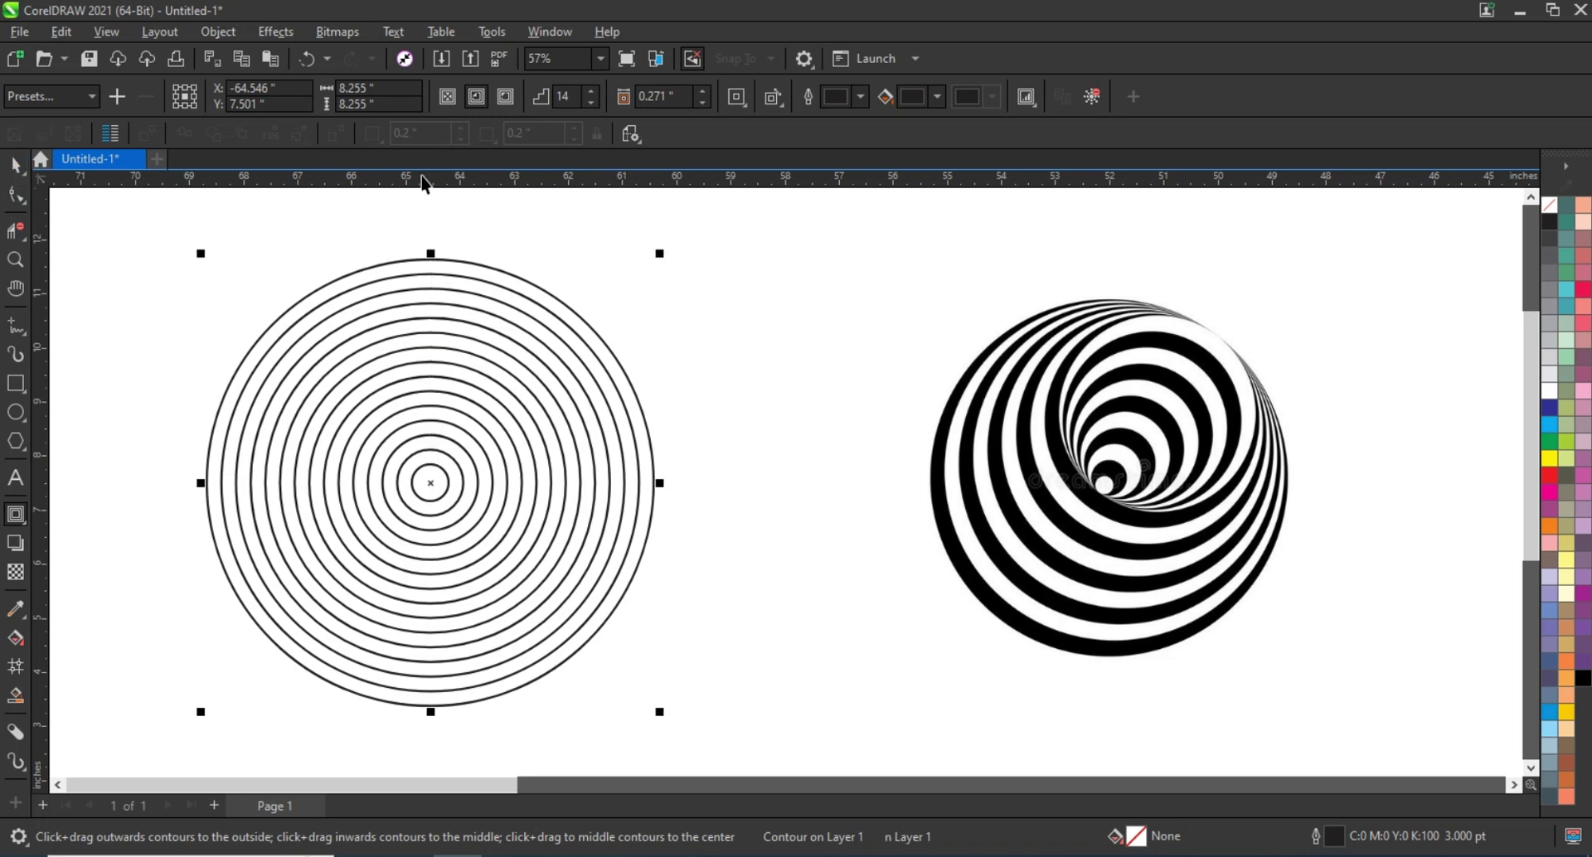
{"action": "left_click", "coordinate": [218, 32]}
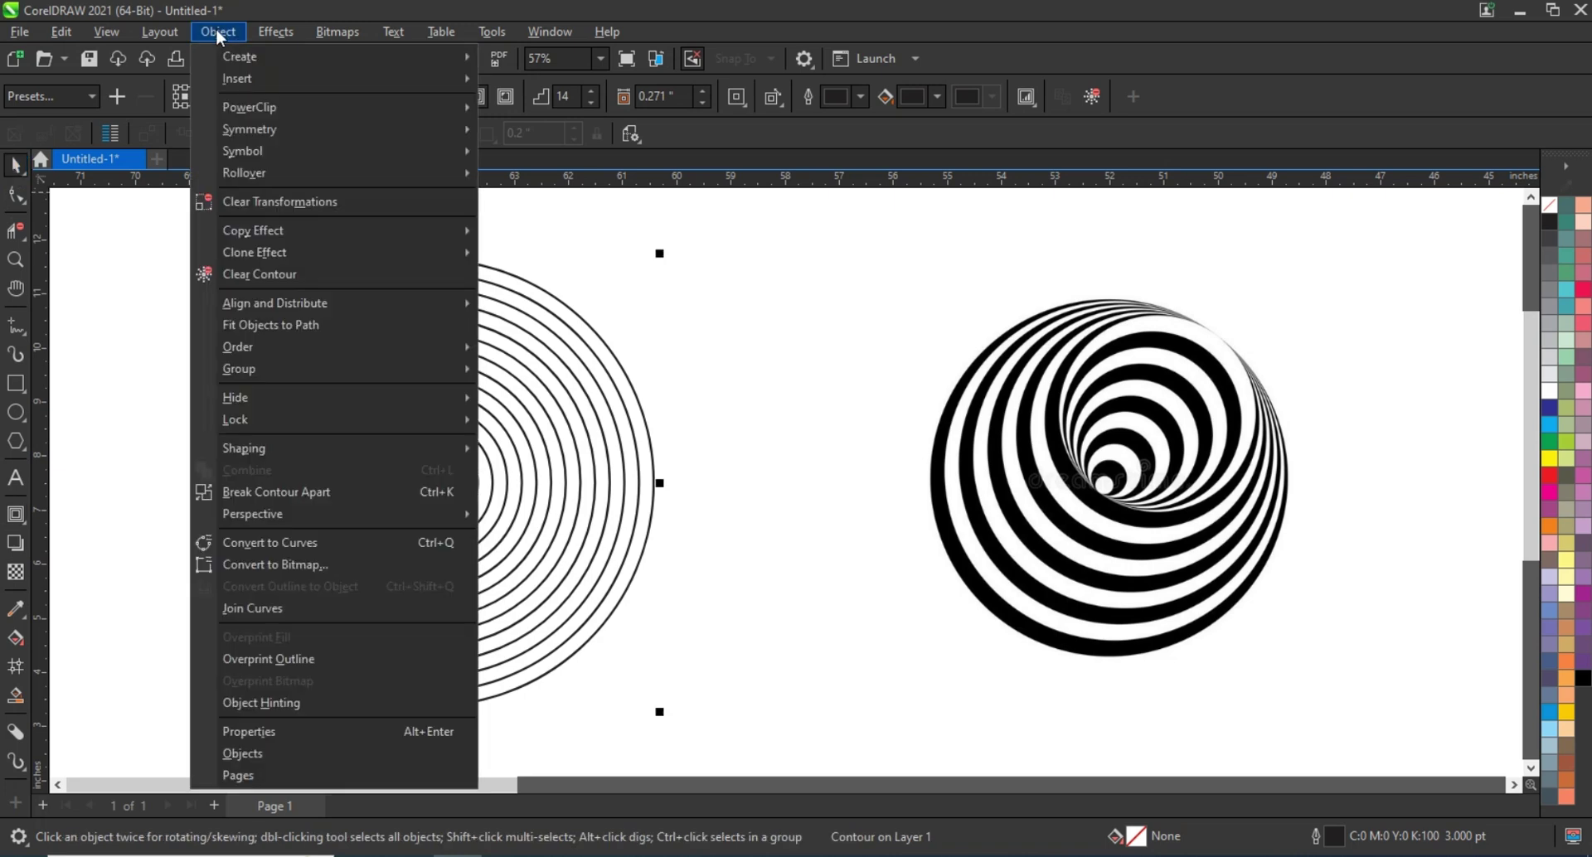
{"action": "left_click", "coordinate": [283, 493]}
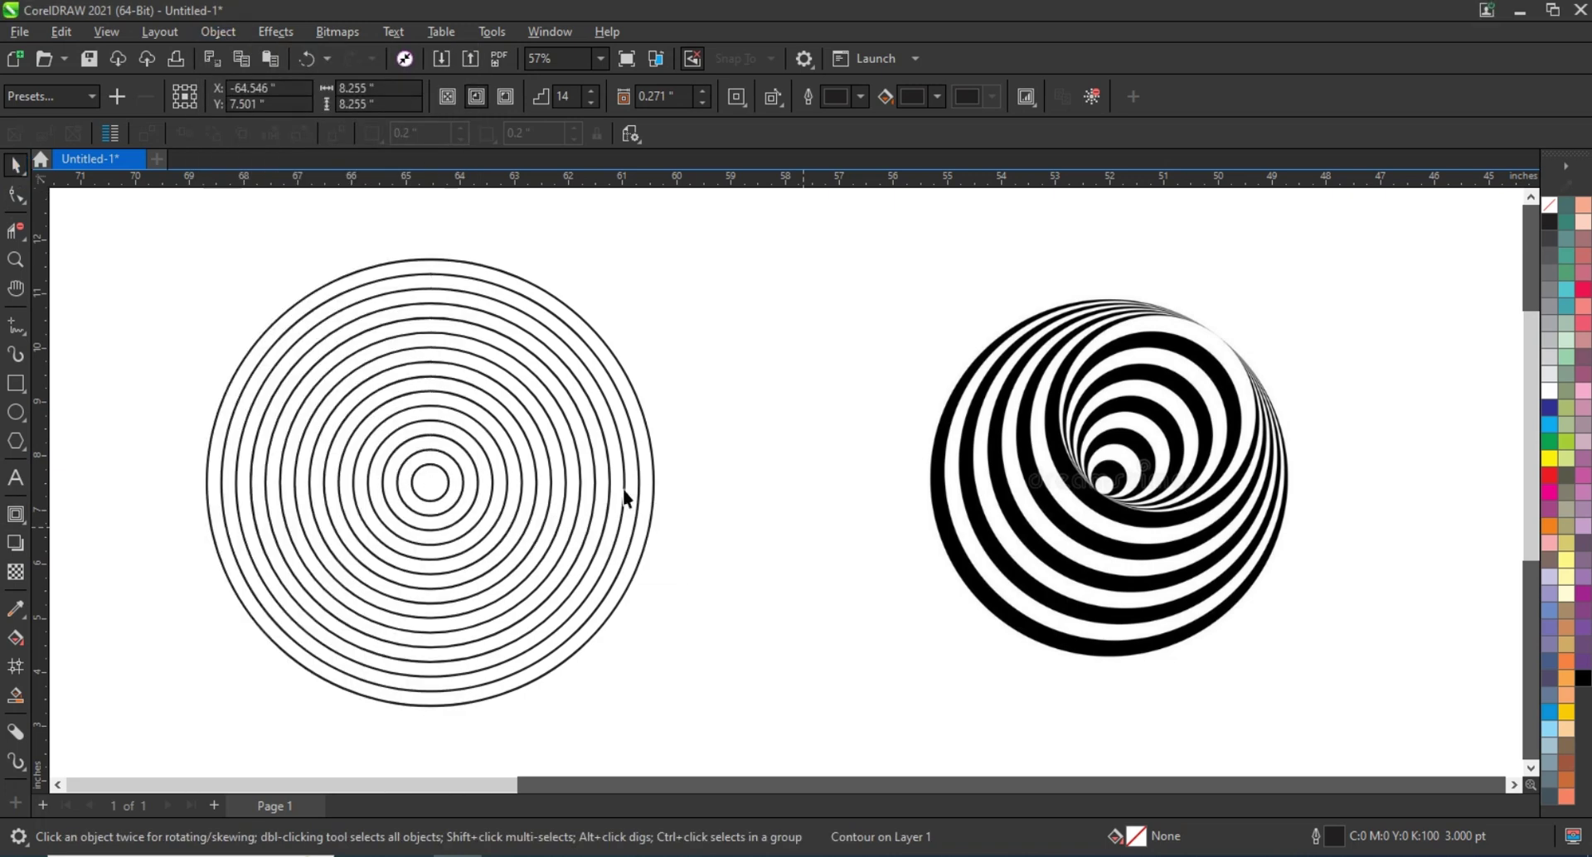
Step: Ungroup the 14 concentric circles
{"action": "left_click", "coordinate": [583, 331]}
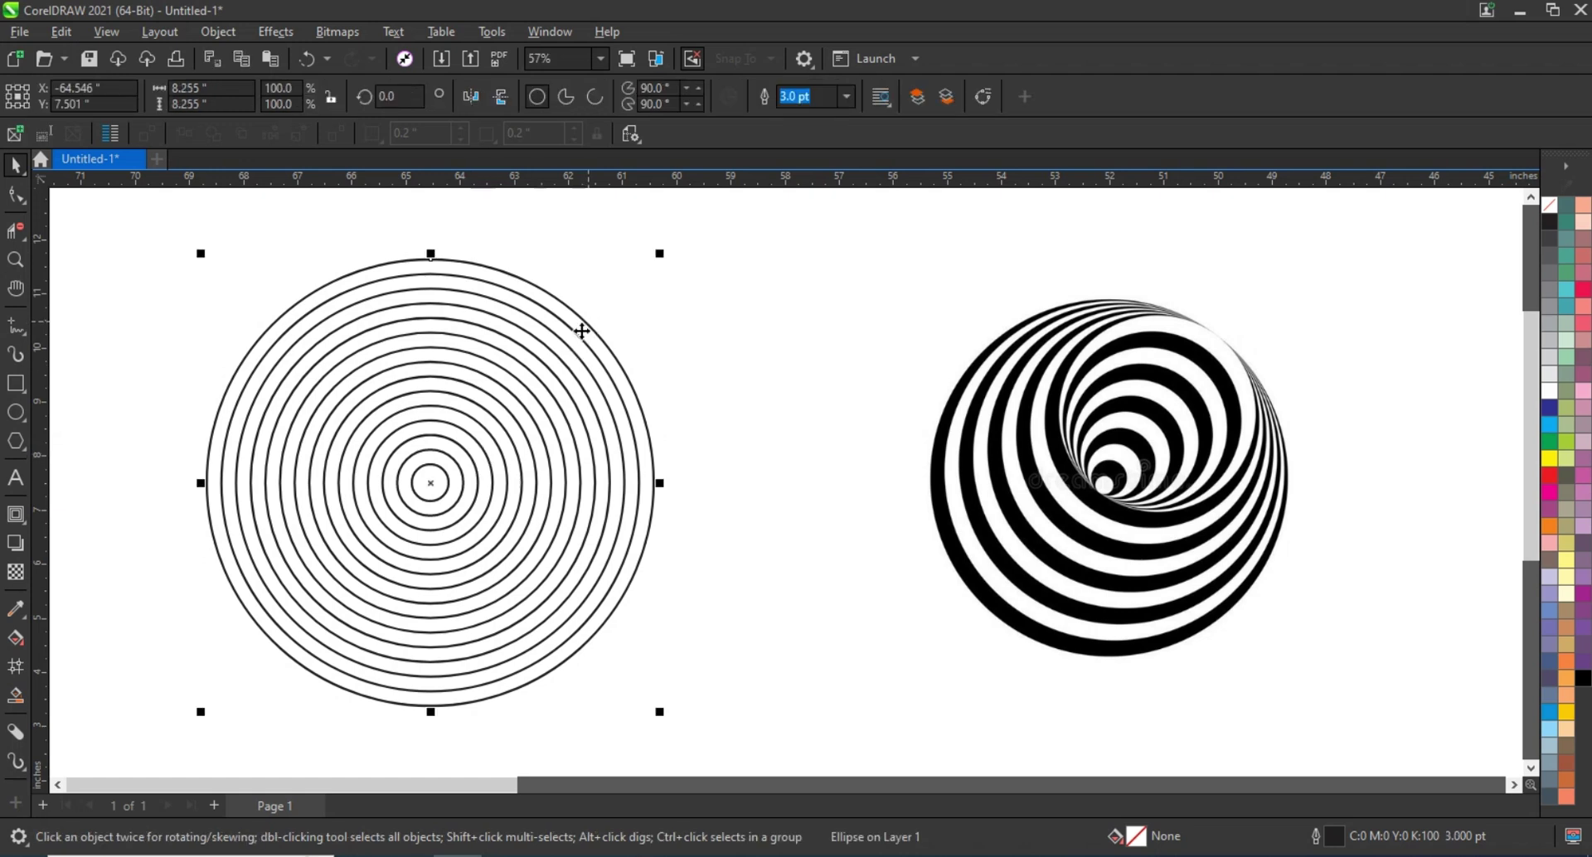
{"action": "left_click", "coordinate": [579, 304]}
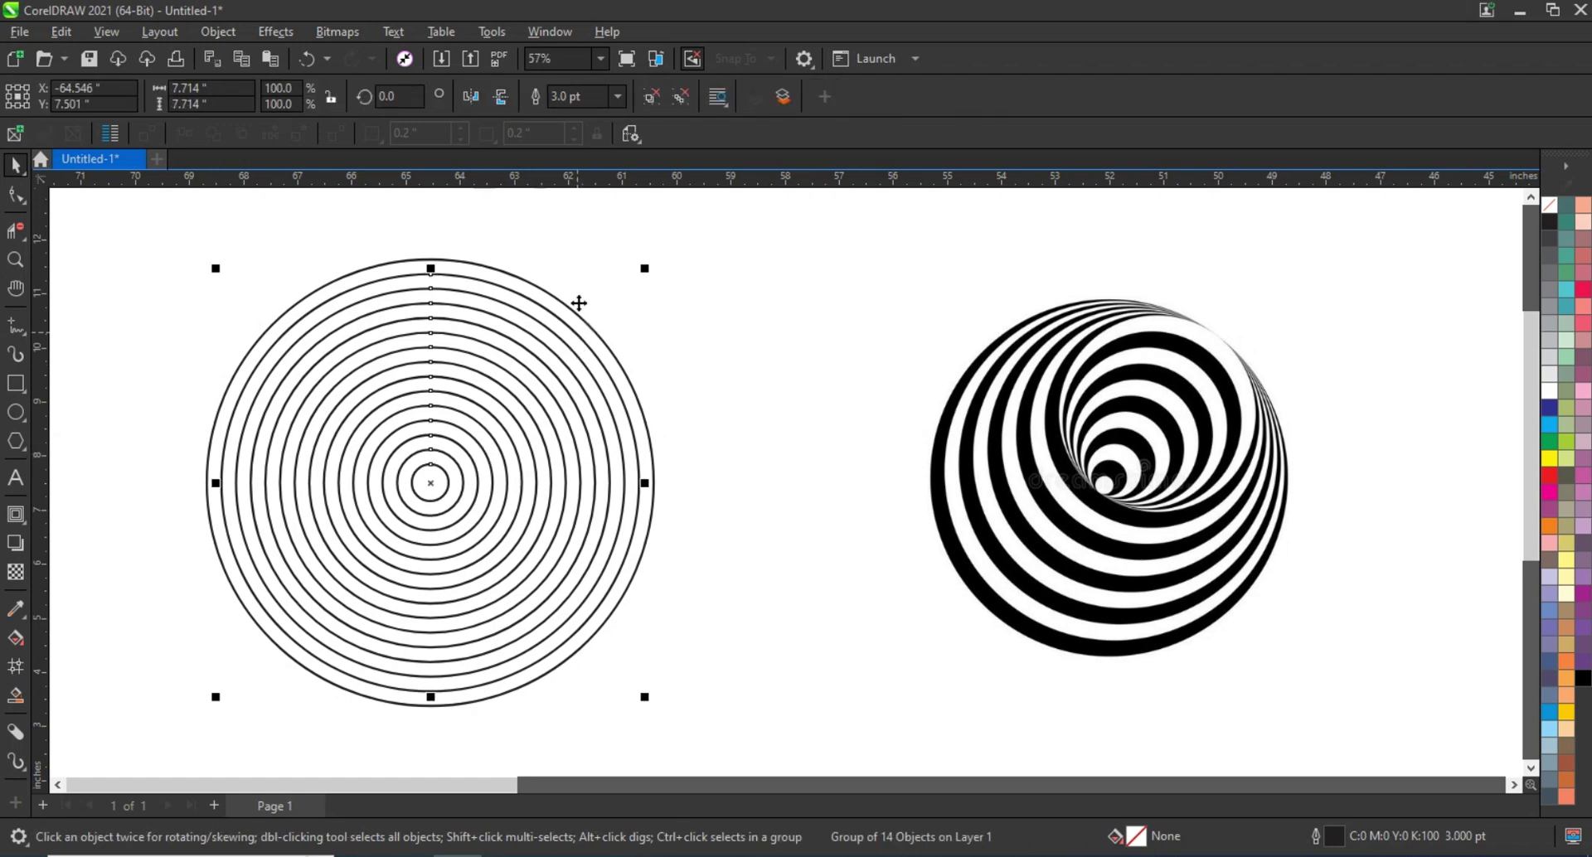
{"action": "left_click", "coordinate": [653, 104]}
{"action": "left_click", "coordinate": [776, 356]}
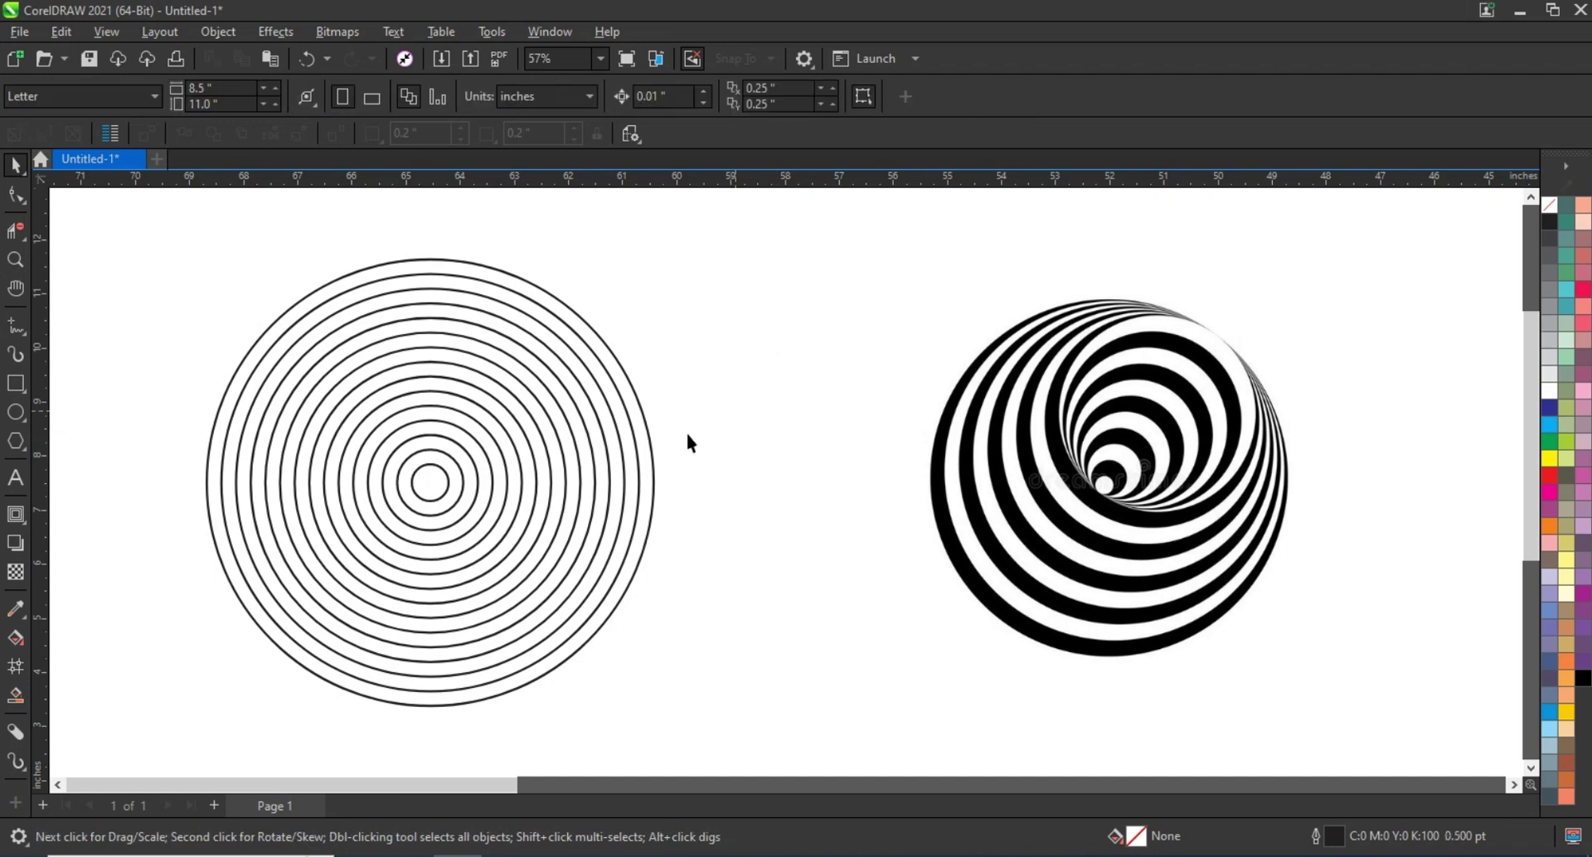
Step: Select the seven innermost circles and move them out to the far left
{"action": "left_click", "coordinate": [440, 470]}
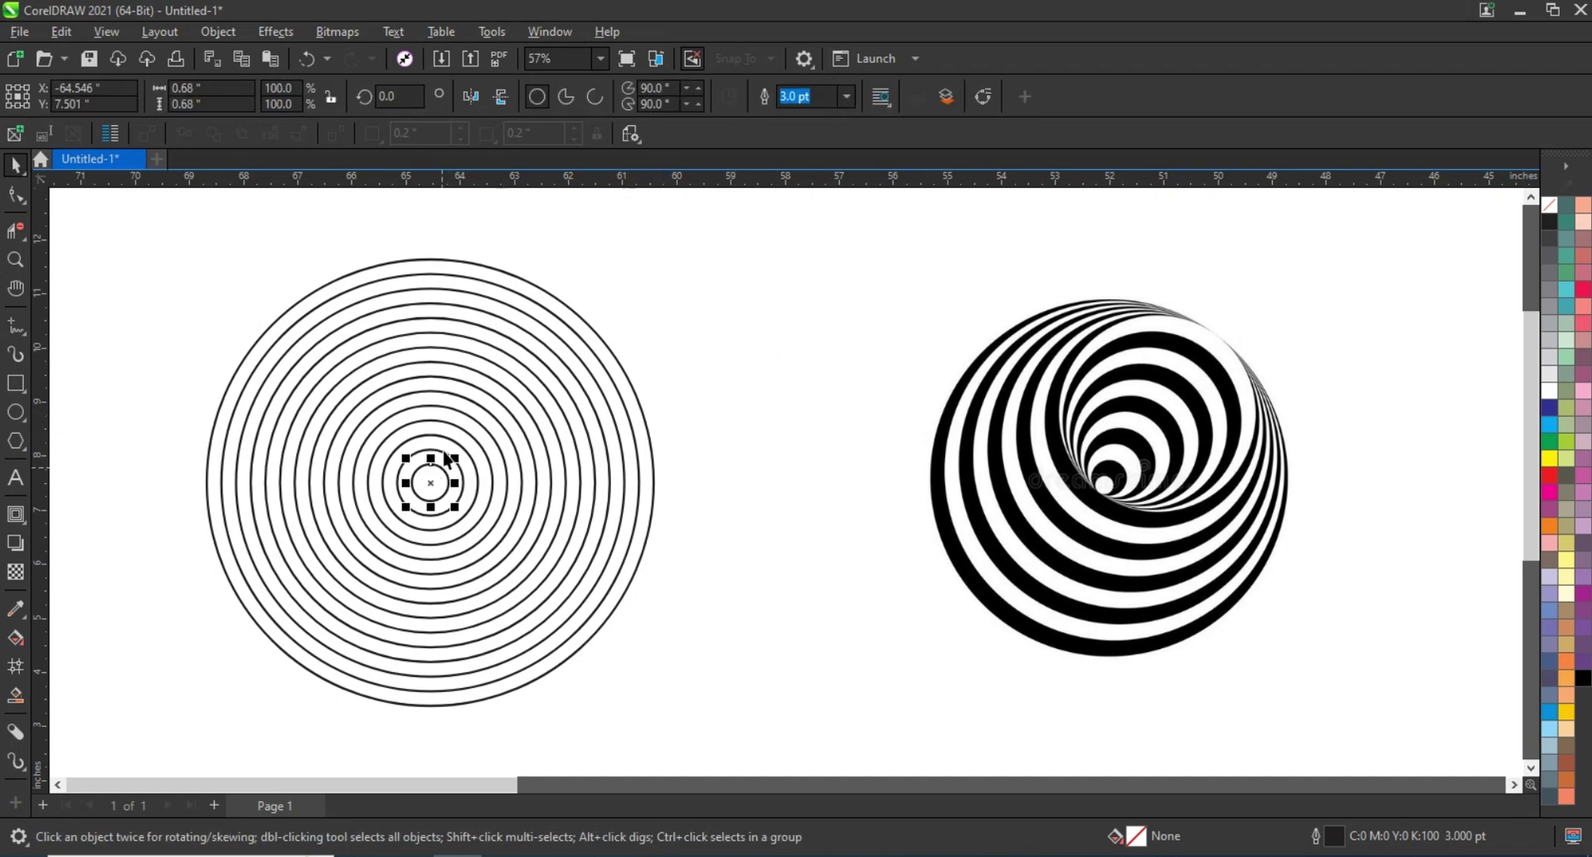
{"action": "left_click", "coordinate": [454, 452], "text": "shift"}
{"action": "left_click", "coordinate": [461, 439], "text": "shift"}
{"action": "left_click", "coordinate": [467, 424], "text": "shift"}
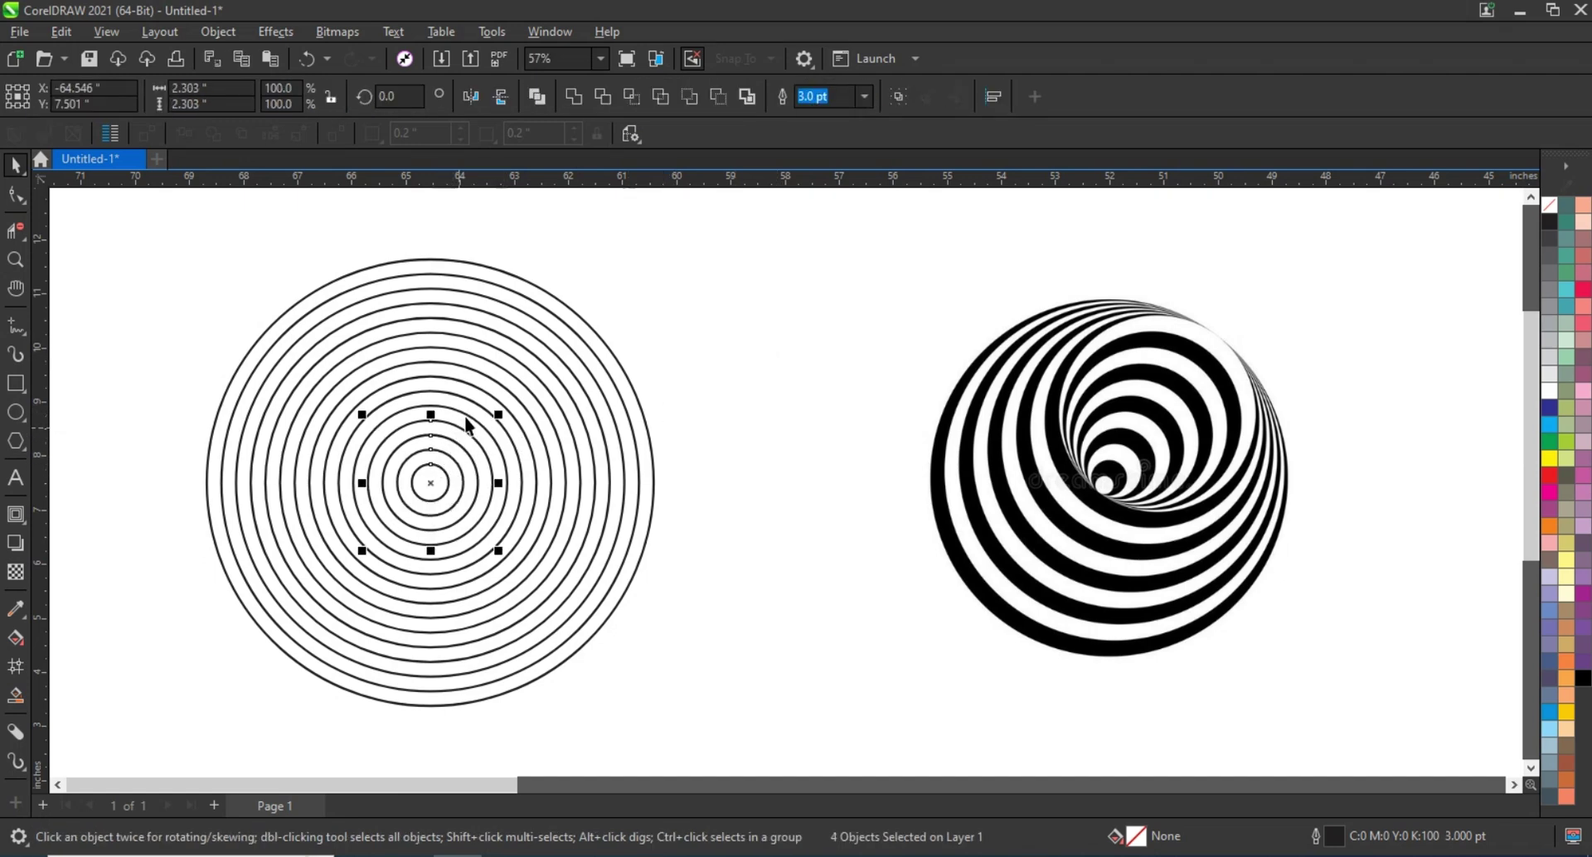
{"action": "left_click", "coordinate": [469, 412], "text": "shift"}
{"action": "left_click", "coordinate": [472, 402], "text": "shift"}
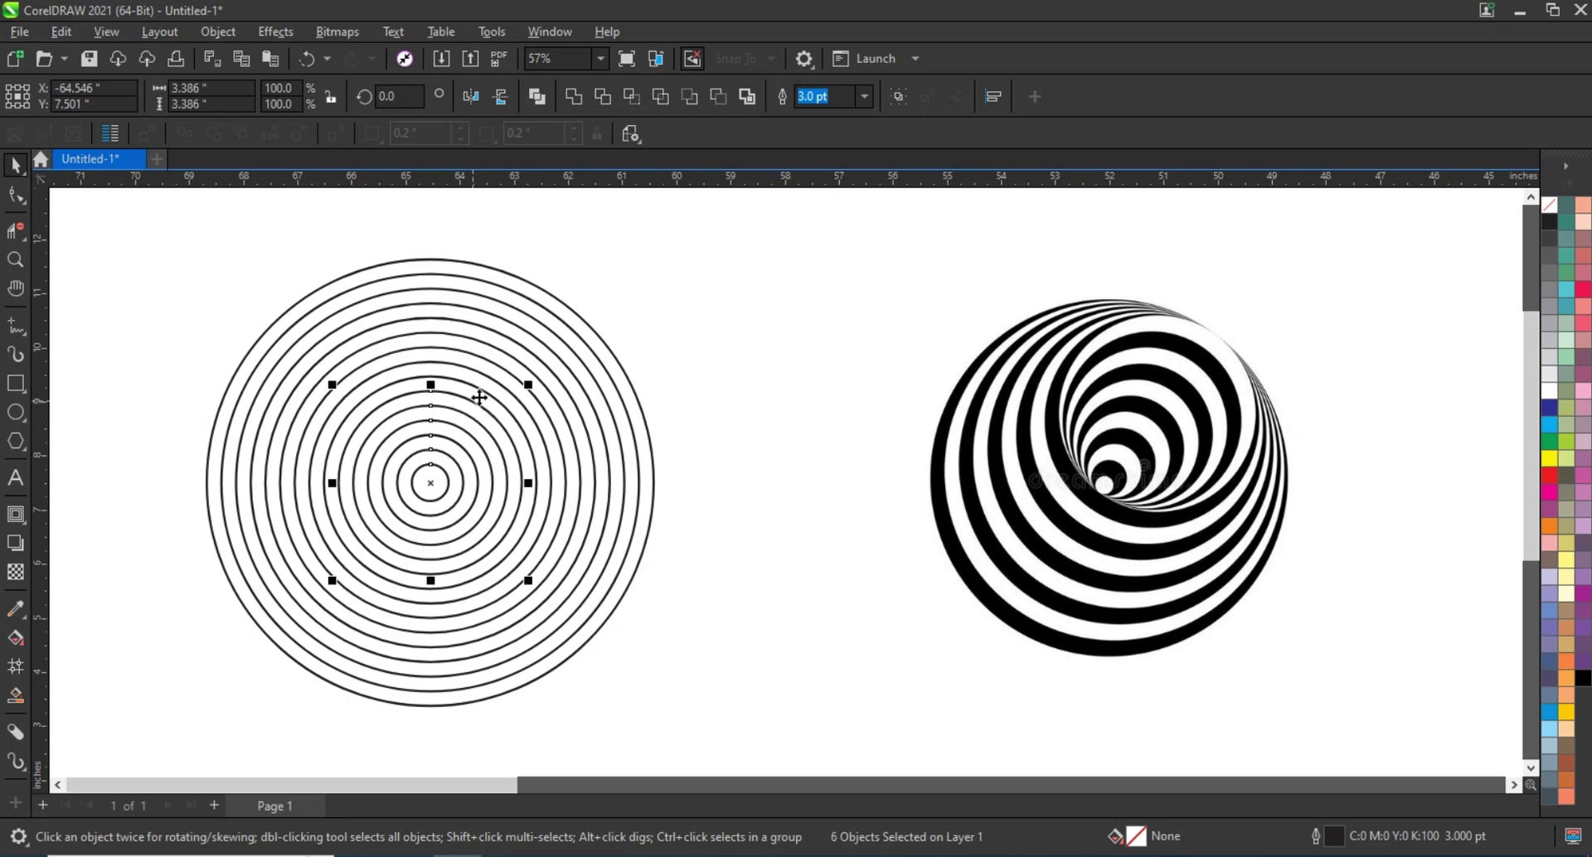
{"action": "left_click", "coordinate": [482, 394], "text": "shift"}
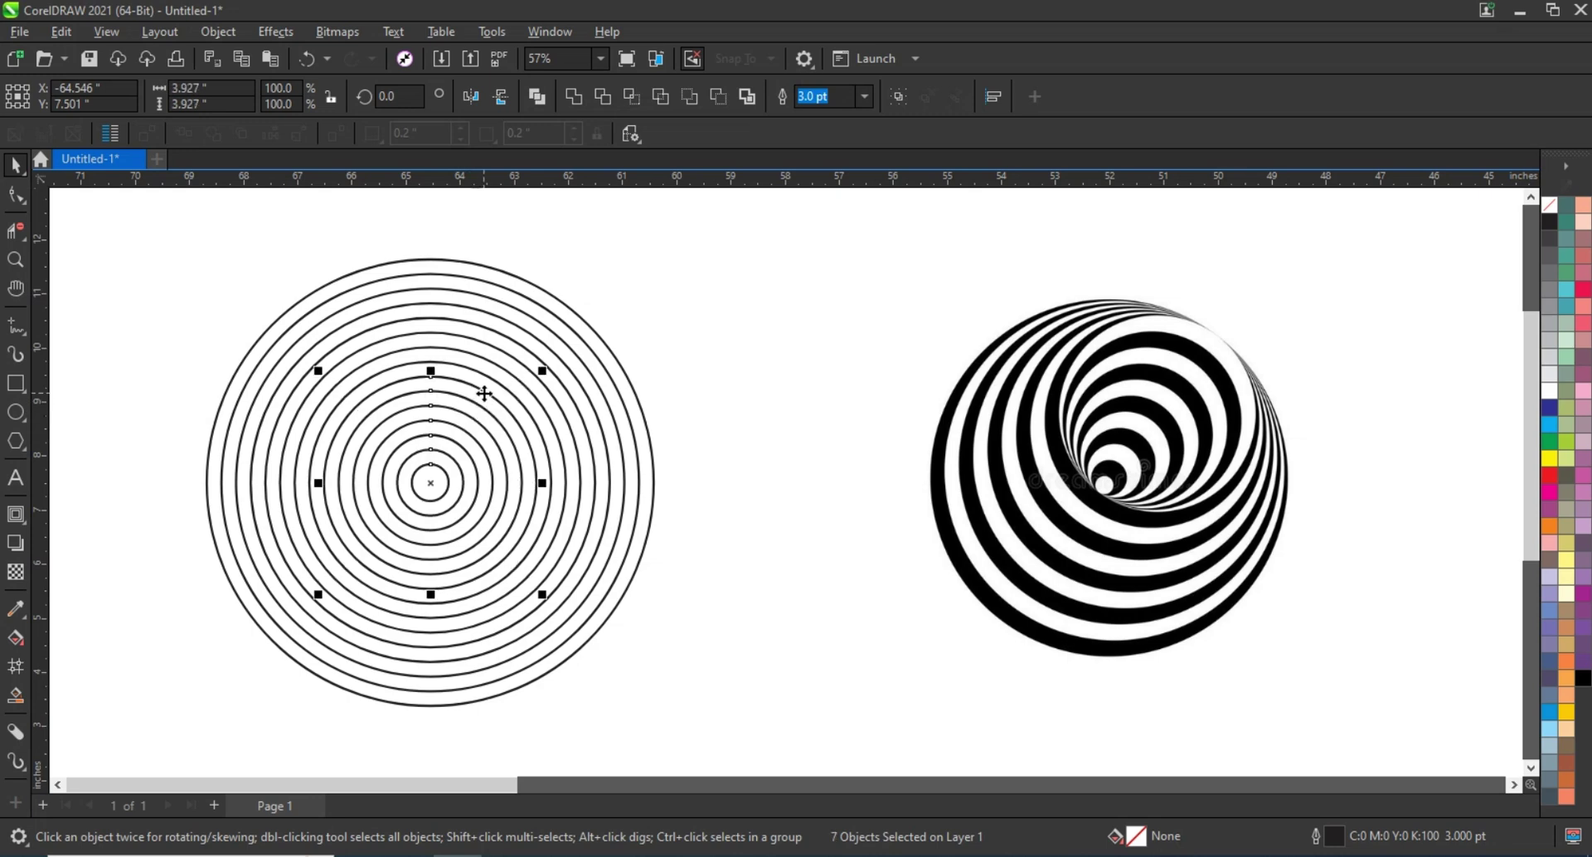
{"action": "scroll", "coordinate": [483, 394], "scroll_direction": "down", "scroll_amount": 1}
{"action": "scroll", "coordinate": [483, 394], "scroll_direction": "down", "scroll_amount": 1}
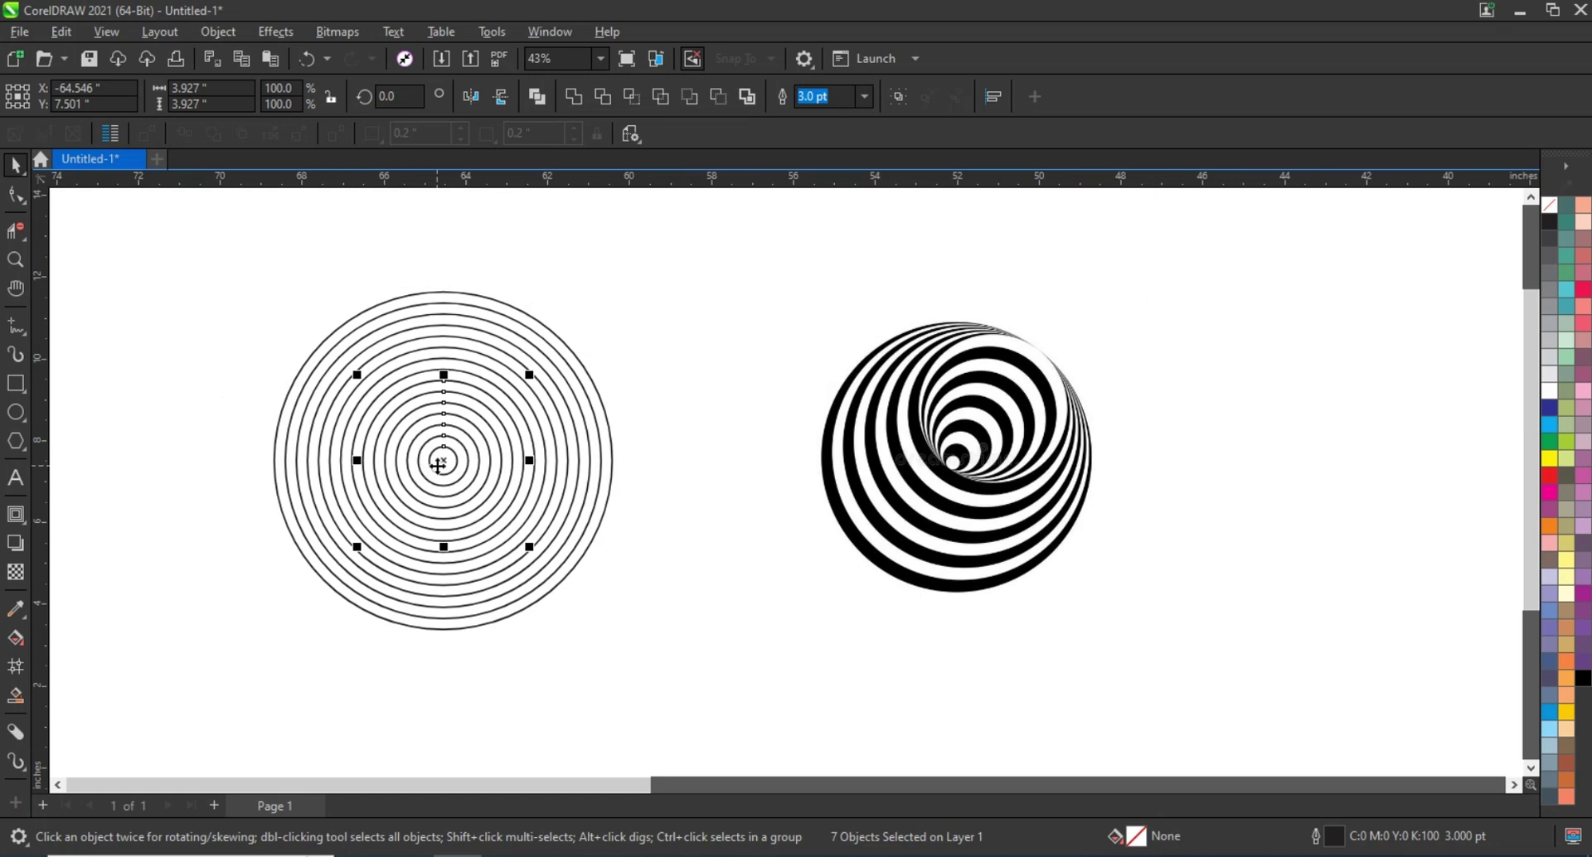
{"action": "left_click_drag", "start_coordinate": [437, 465], "coordinate": [129, 469]}
{"action": "left_click", "coordinate": [212, 296]}
{"action": "left_click_drag", "start_coordinate": [216, 246], "coordinate": [308, 405]}
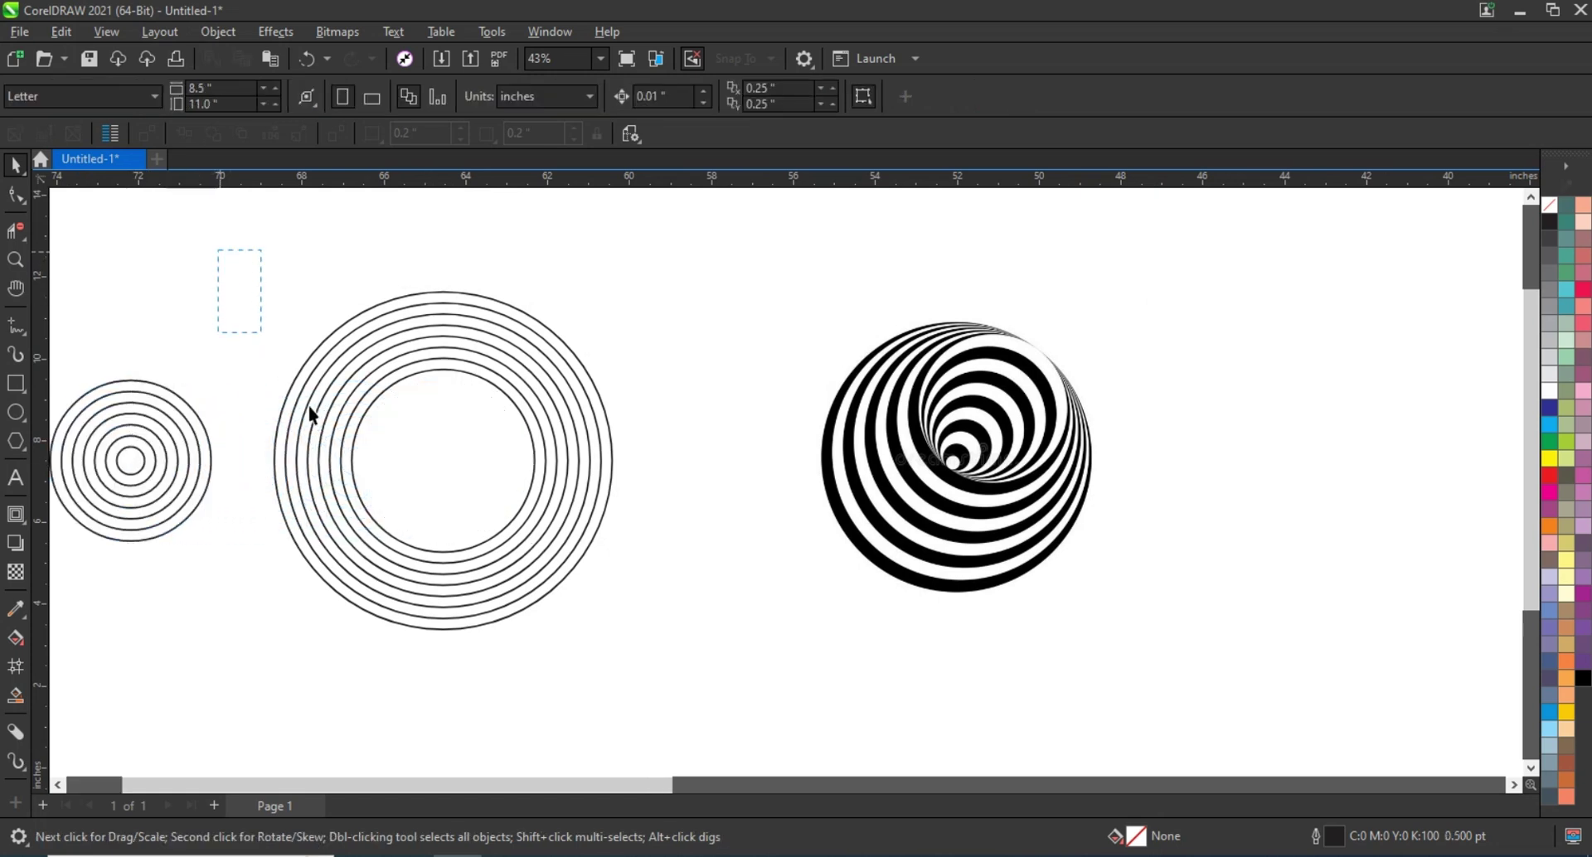
Step: Align the eight remaining rings by their right edges
{"action": "left_click_drag", "start_coordinate": [539, 606], "coordinate": [642, 656]}
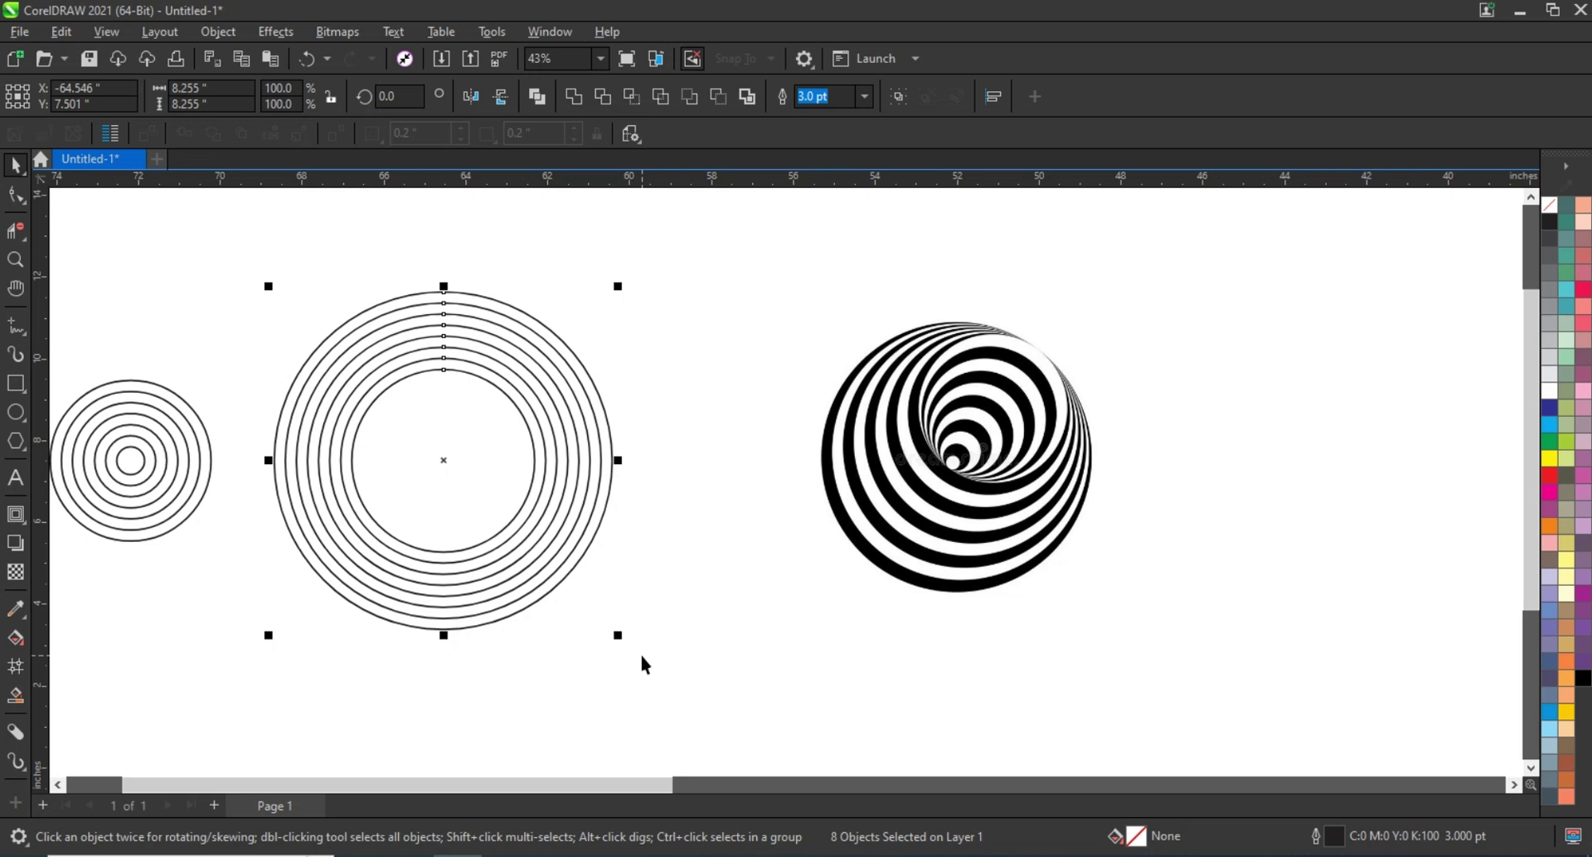
{"action": "key", "text": "r"}
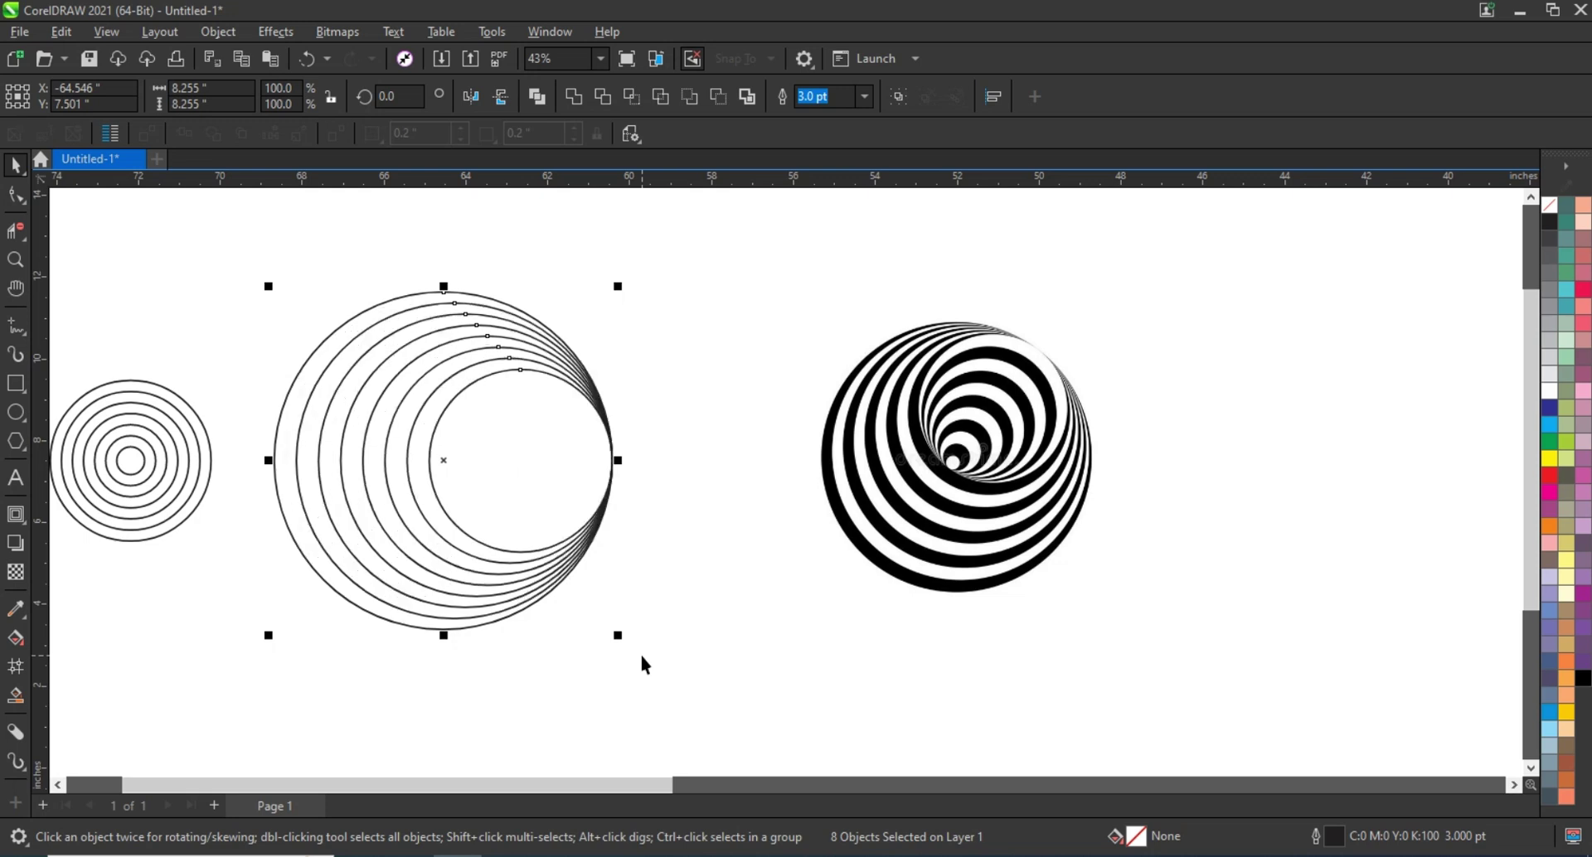
{"action": "left_click", "coordinate": [640, 652]}
Step: Smart Fill four alternating crescent bands blue, from inner to outermost
{"action": "left_click", "coordinate": [21, 698]}
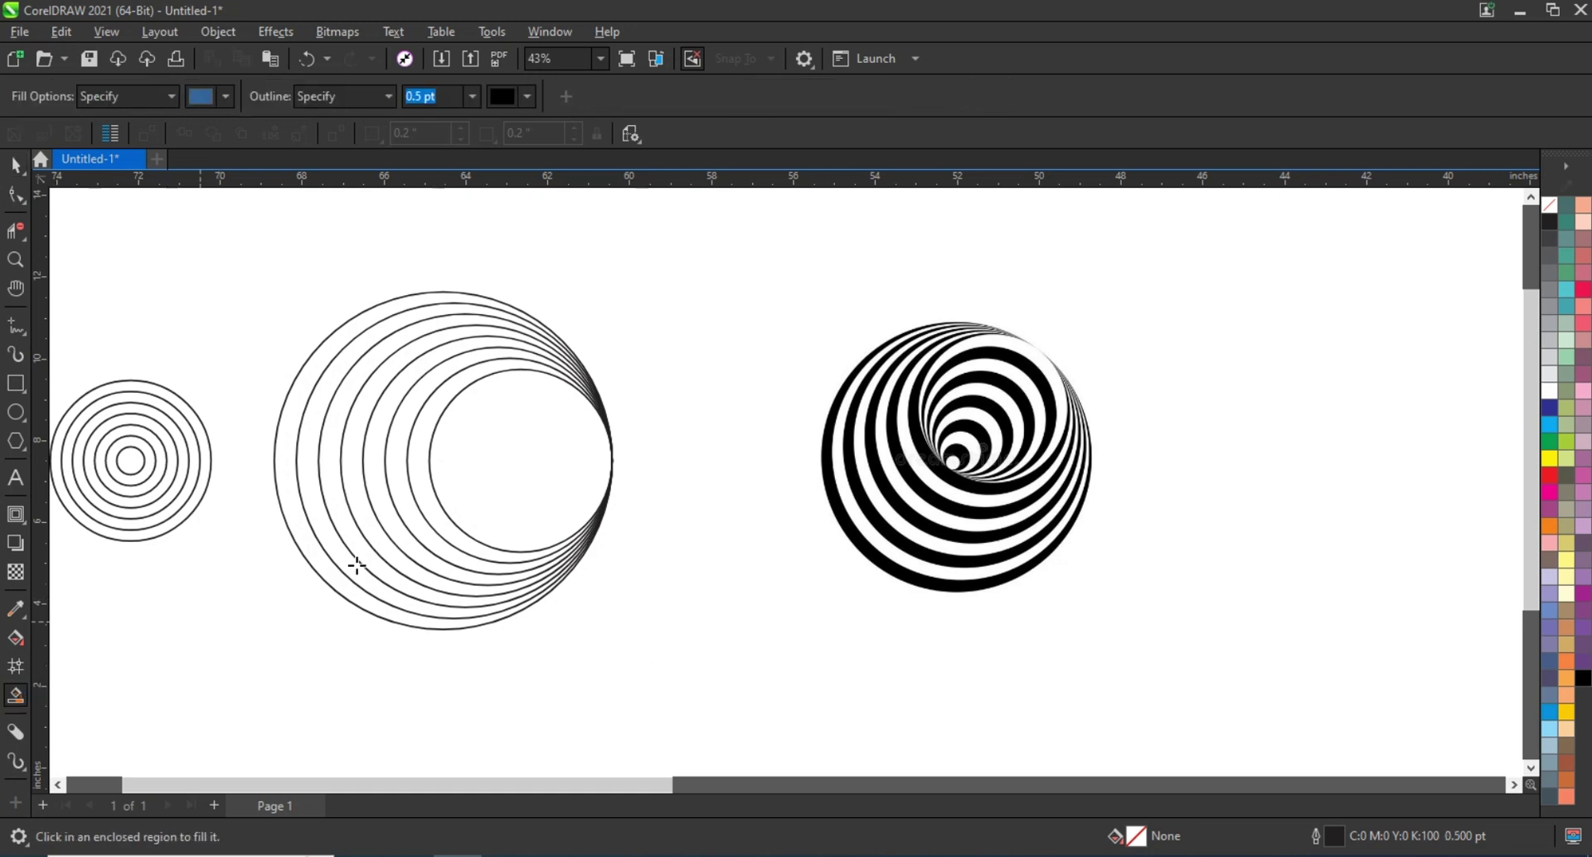
{"action": "left_click", "coordinate": [418, 501]}
{"action": "left_click", "coordinate": [373, 504]}
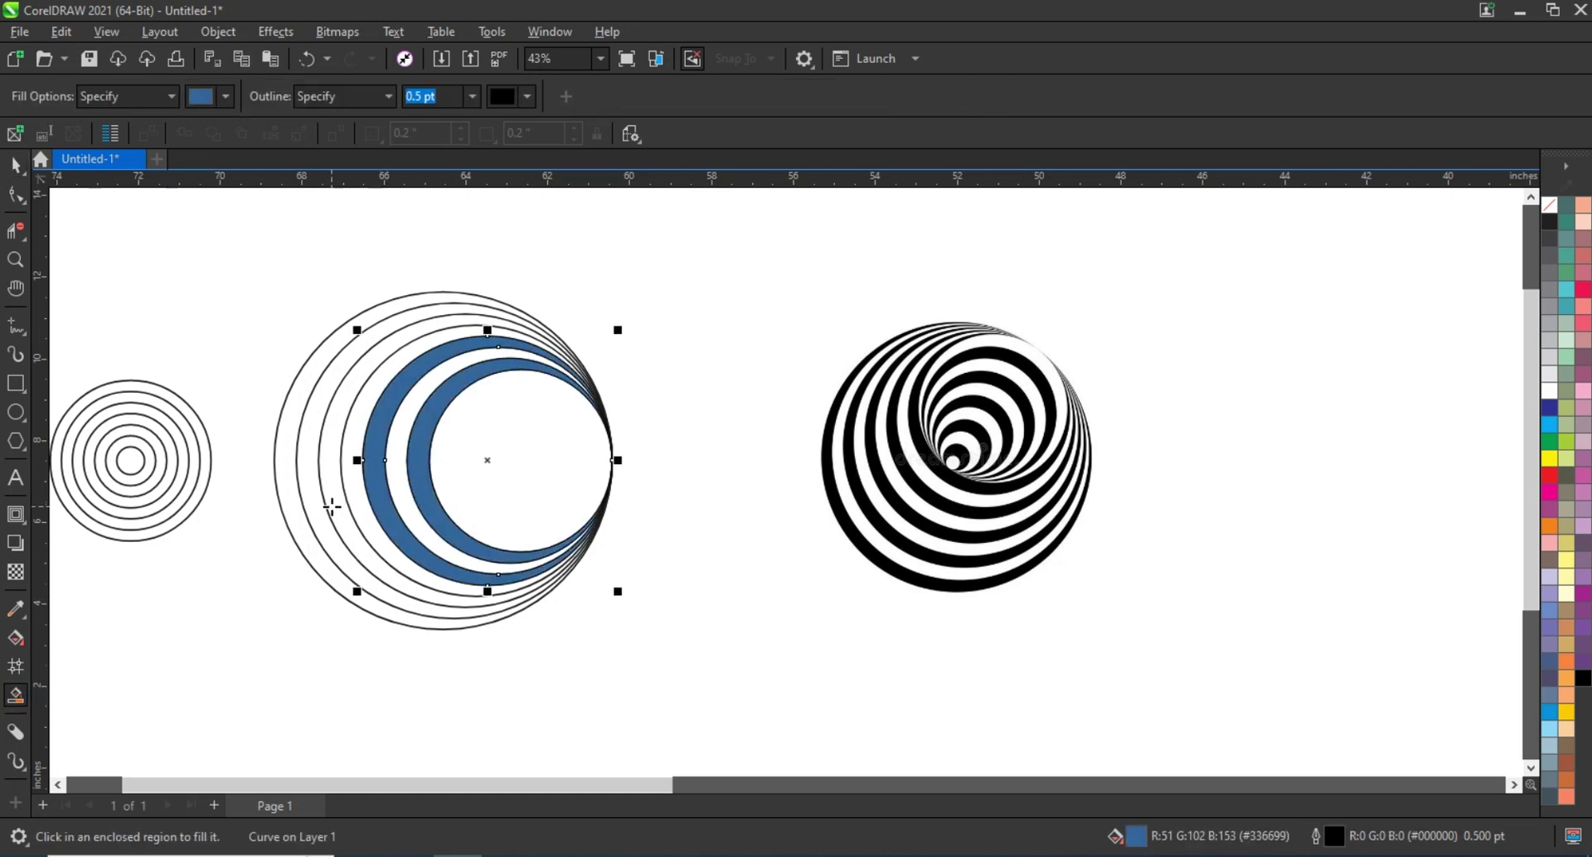
{"action": "left_click", "coordinate": [338, 505]}
{"action": "left_click", "coordinate": [298, 508]}
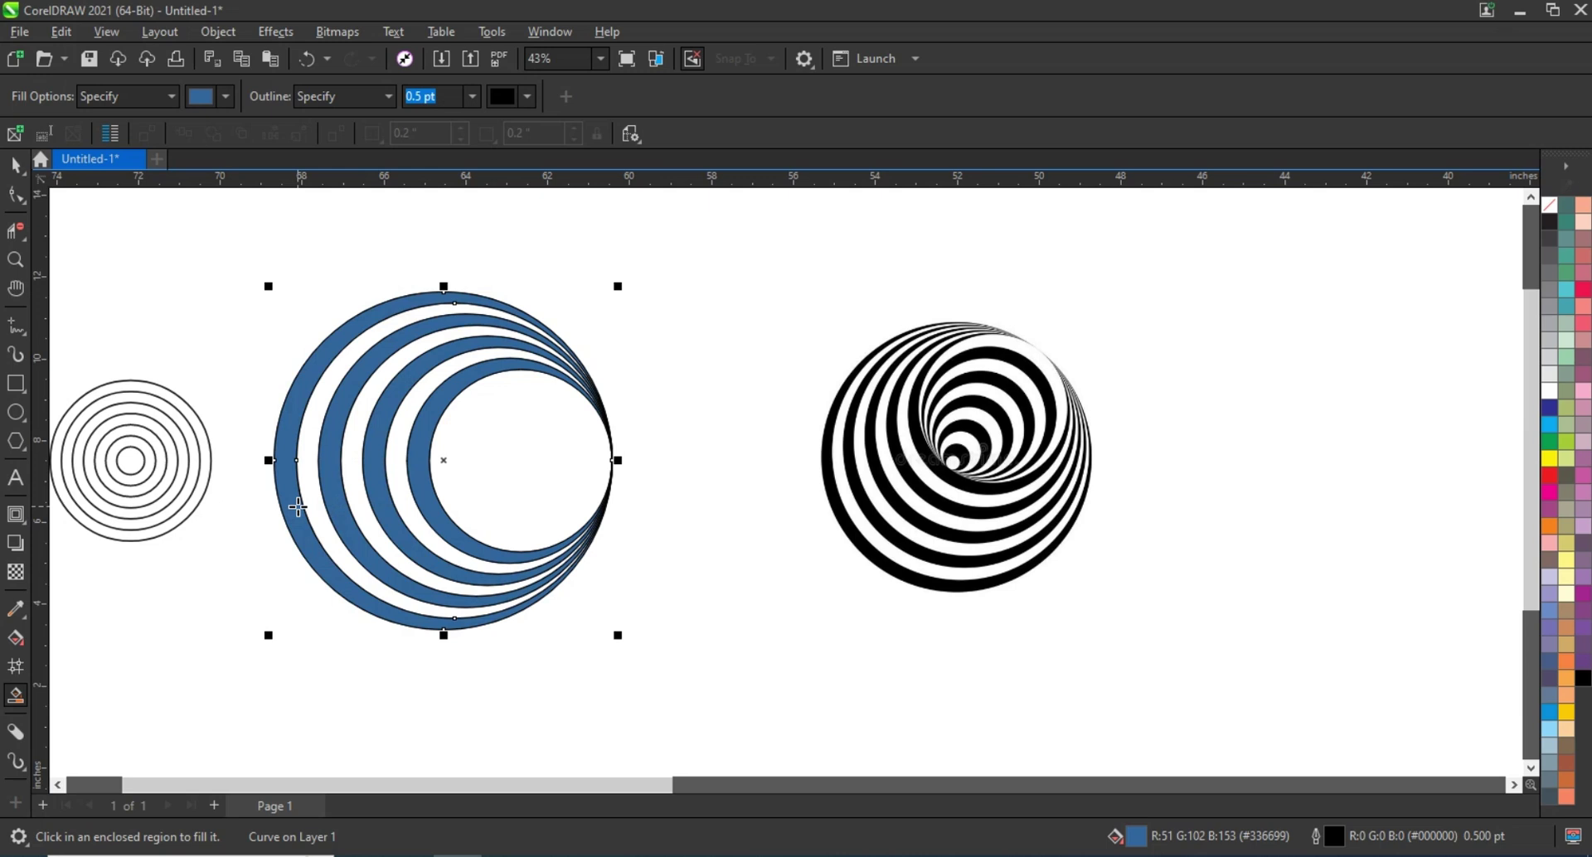
{"action": "left_click", "coordinate": [15, 165]}
{"action": "key", "text": "space"}
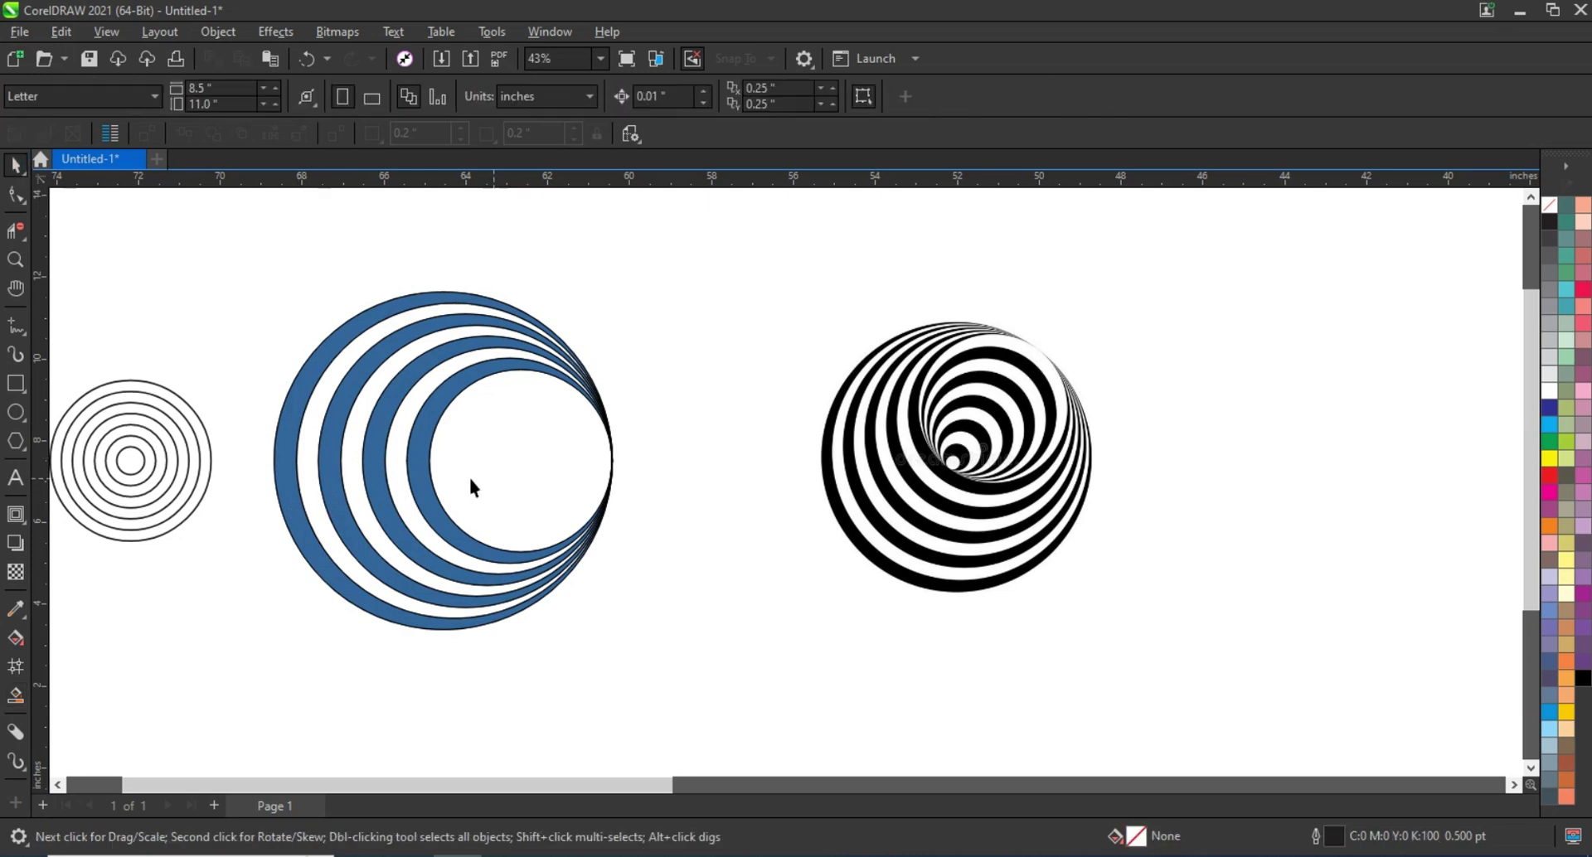
{"action": "left_click", "coordinate": [424, 480]}
Step: Try combining the four crescents and filling them black, then undo both
{"action": "left_click", "coordinate": [321, 478], "text": "shift"}
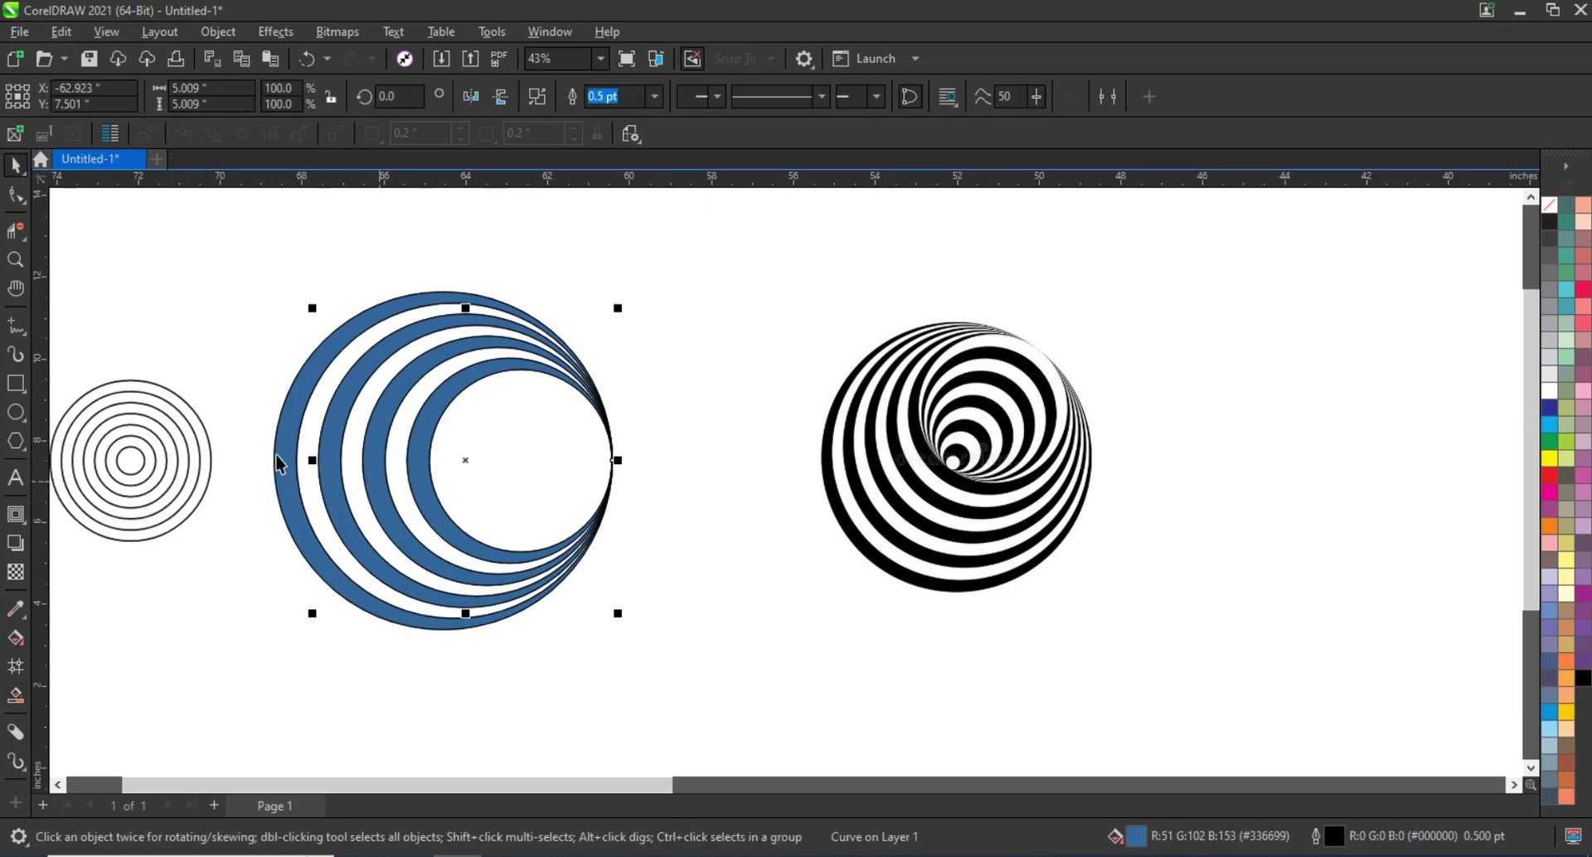
{"action": "left_click", "coordinate": [281, 464], "text": "shift"}
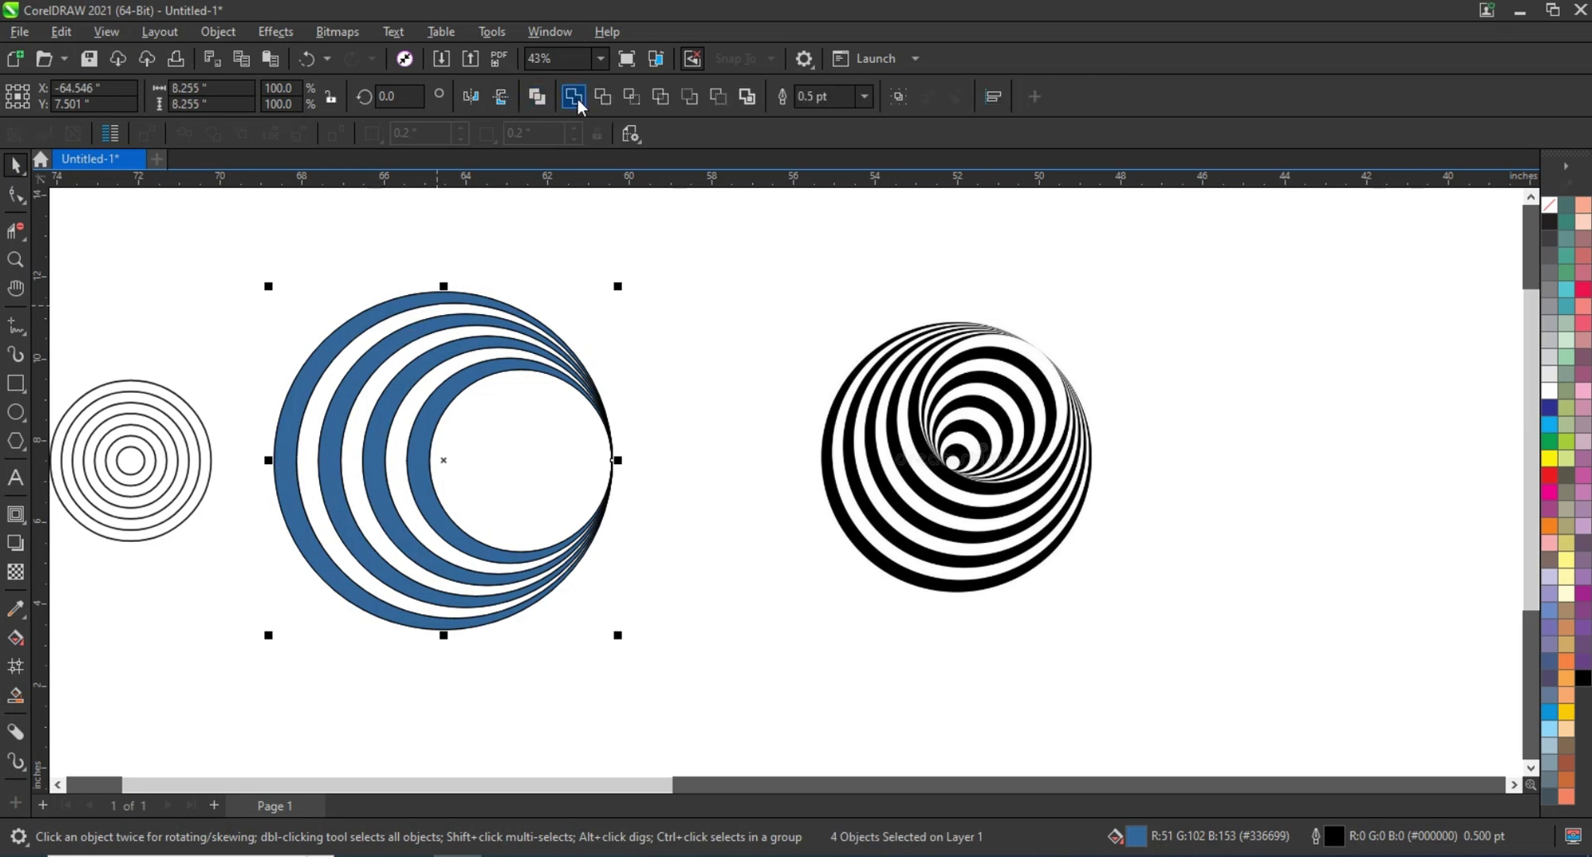
{"action": "left_click", "coordinate": [538, 96]}
{"action": "left_click", "coordinate": [1581, 679]}
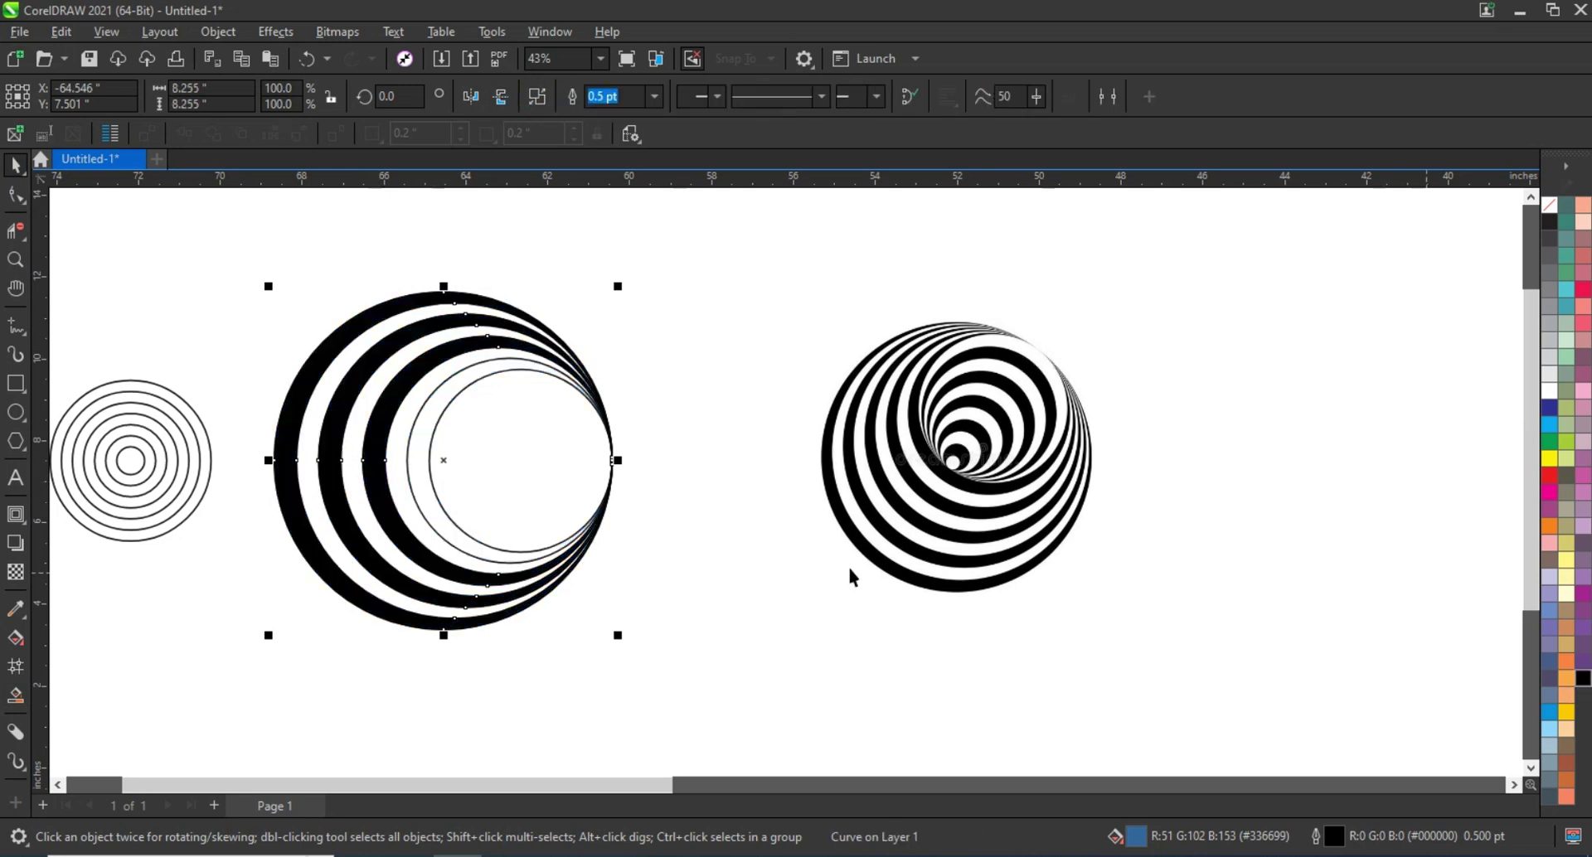
{"action": "key", "text": "ctrl+z"}
{"action": "key", "text": "ctrl+z"}
{"action": "key", "text": "Escape"}
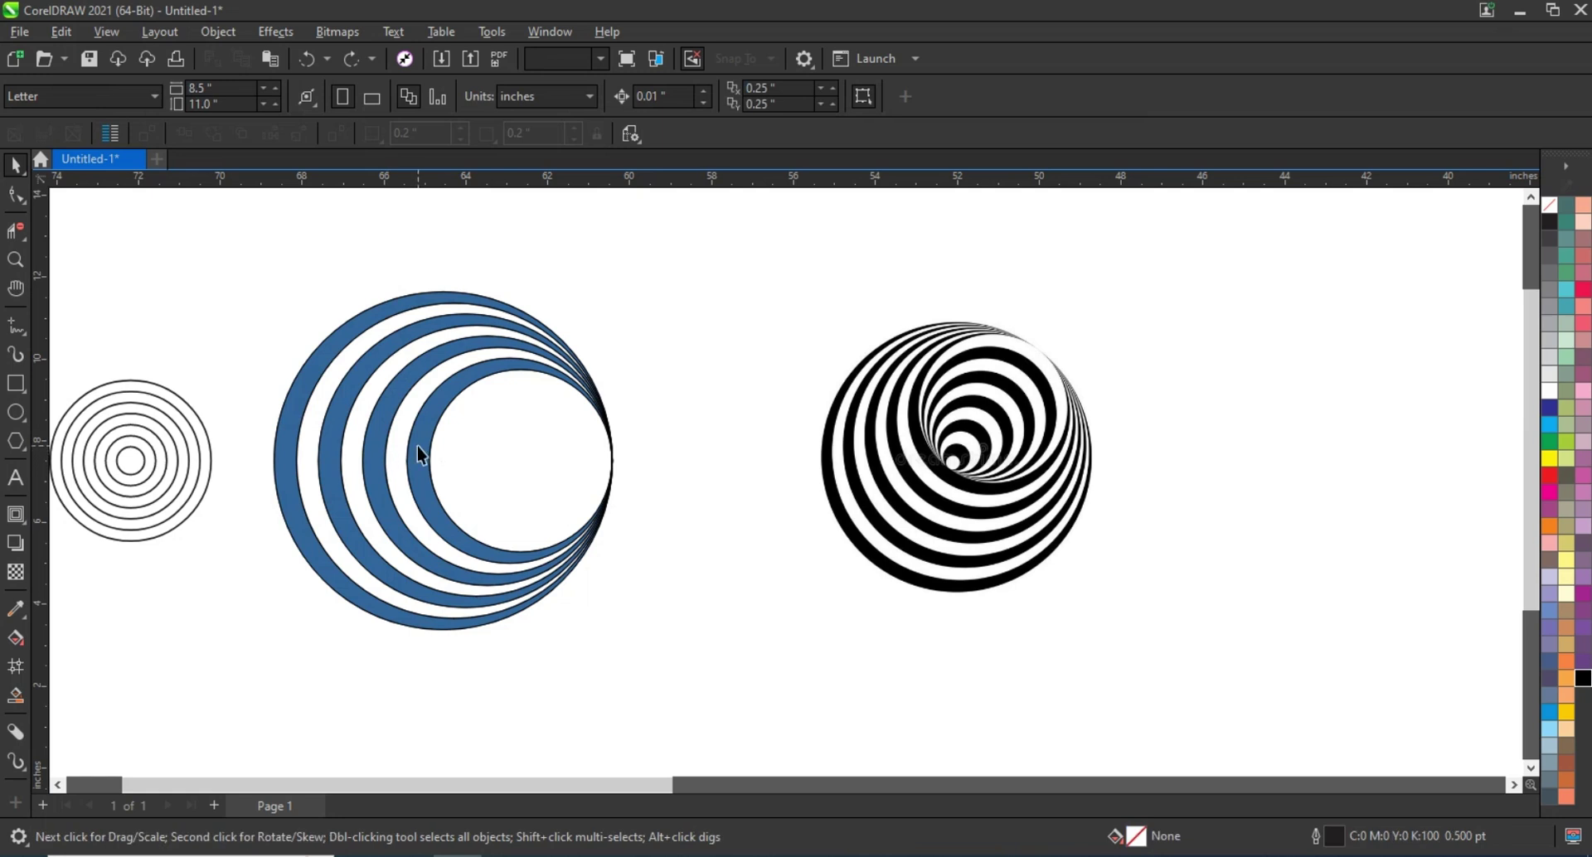
Step: Fill the four separate blue crescents solid black
{"action": "left_click", "coordinate": [385, 456]}
{"action": "left_click", "coordinate": [274, 436], "text": "shift"}
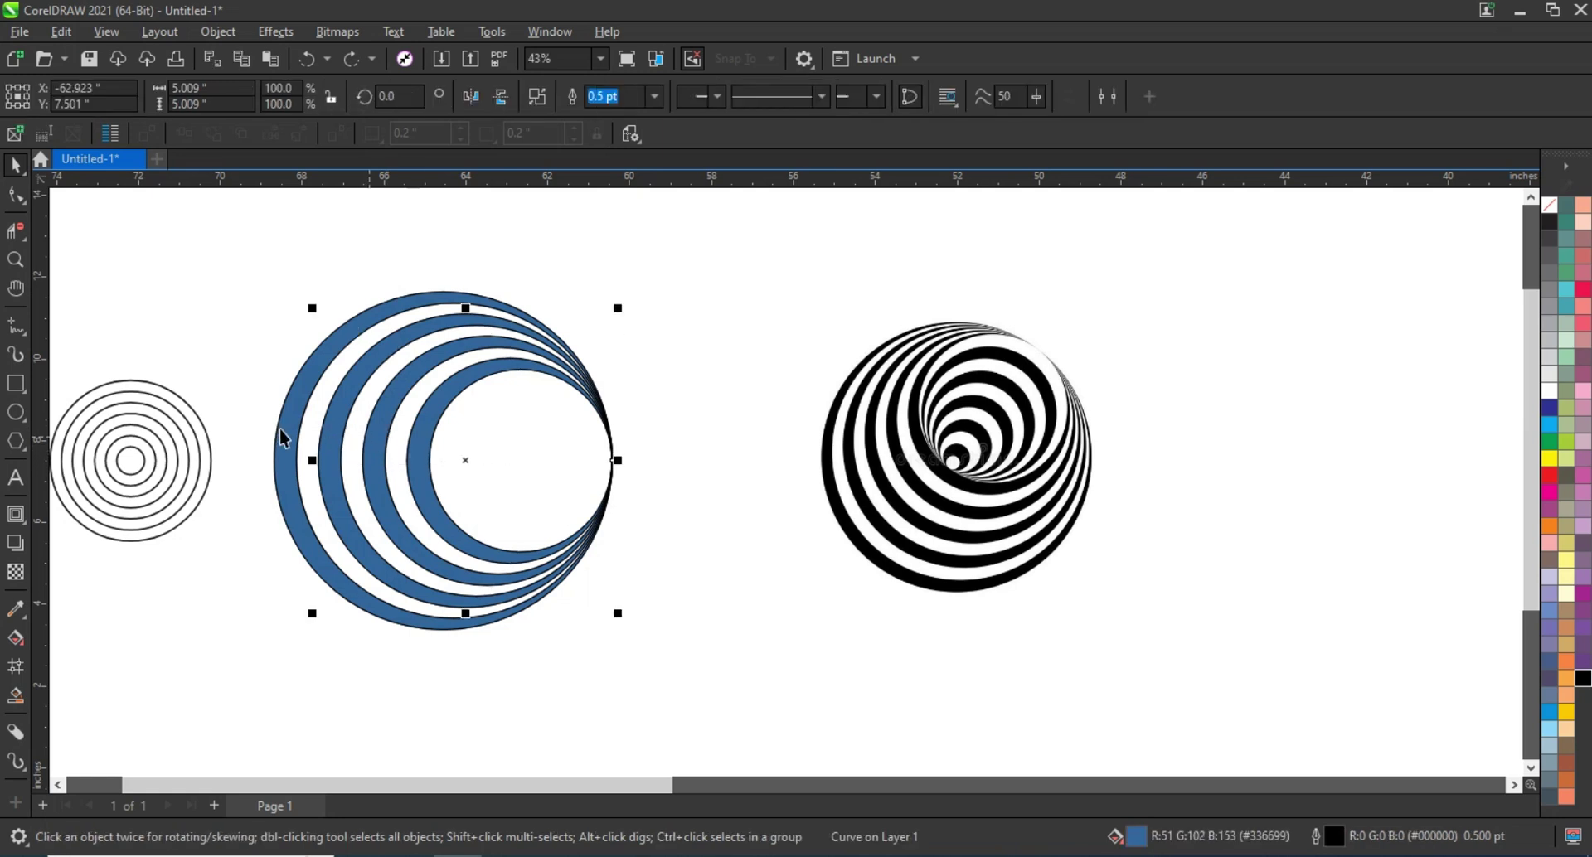
{"action": "left_click", "coordinate": [282, 440], "text": "shift"}
{"action": "left_click", "coordinate": [1581, 679]}
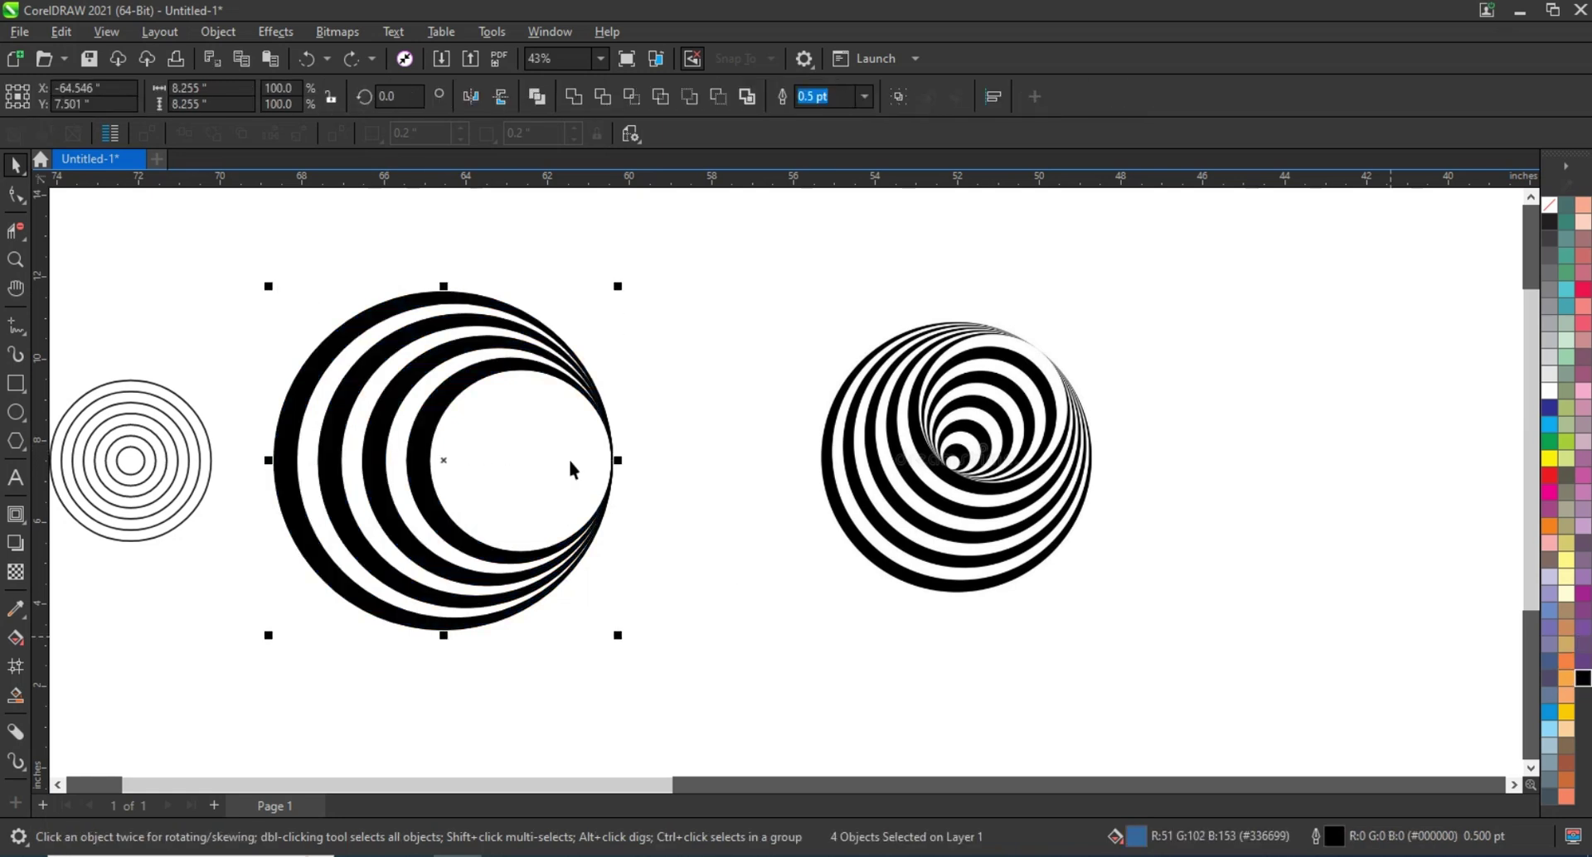
Step: Delete the leftover outline circles behind the crescents and move the black crescents back
{"action": "left_click_drag", "start_coordinate": [443, 461], "coordinate": [628, 458]}
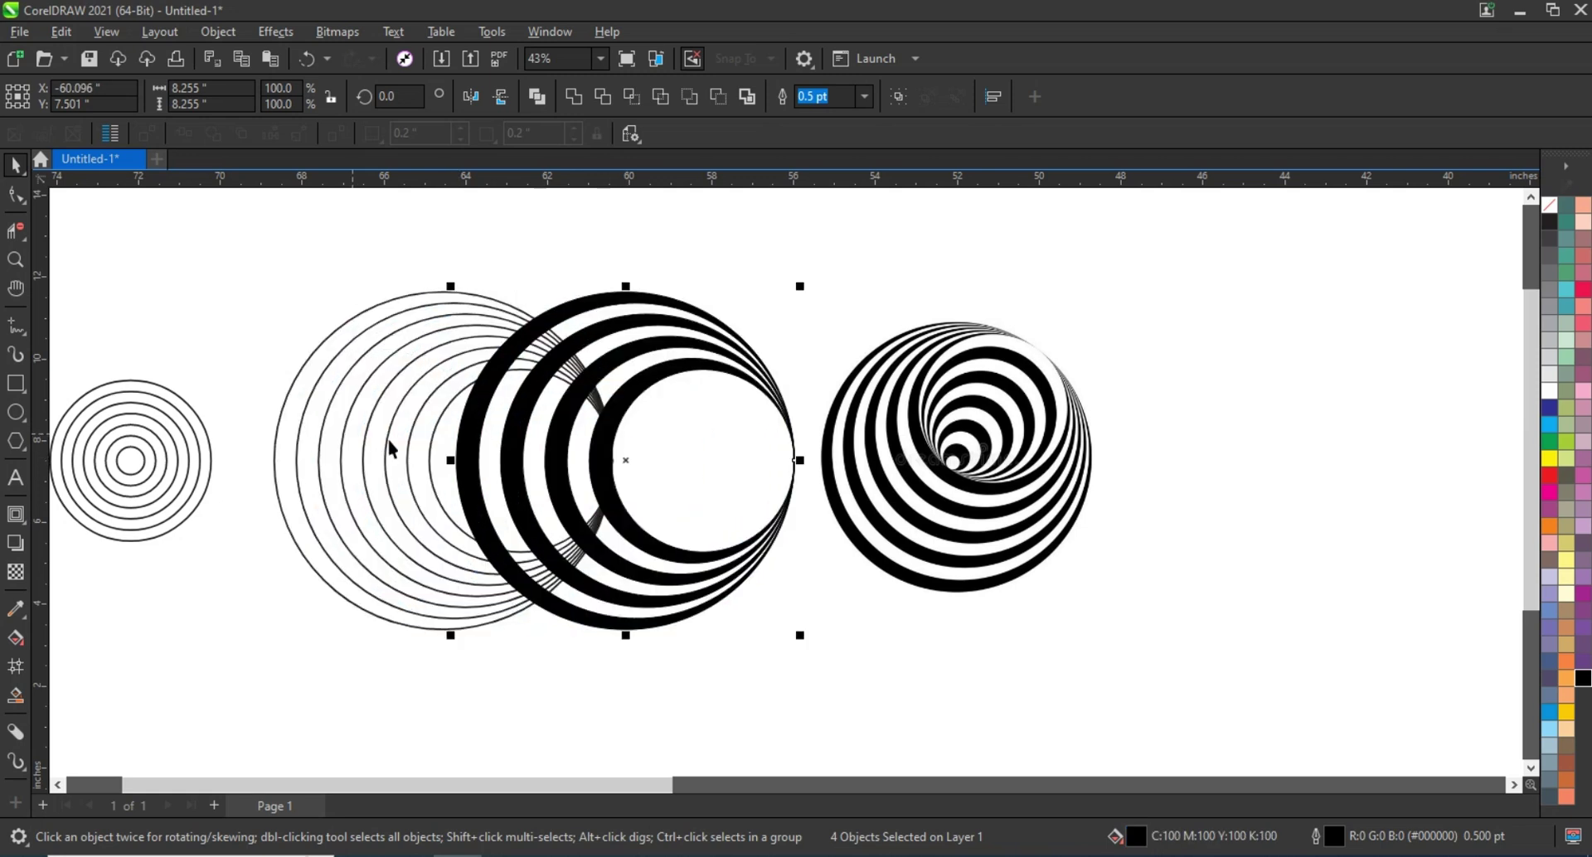
{"action": "left_click", "coordinate": [315, 427]}
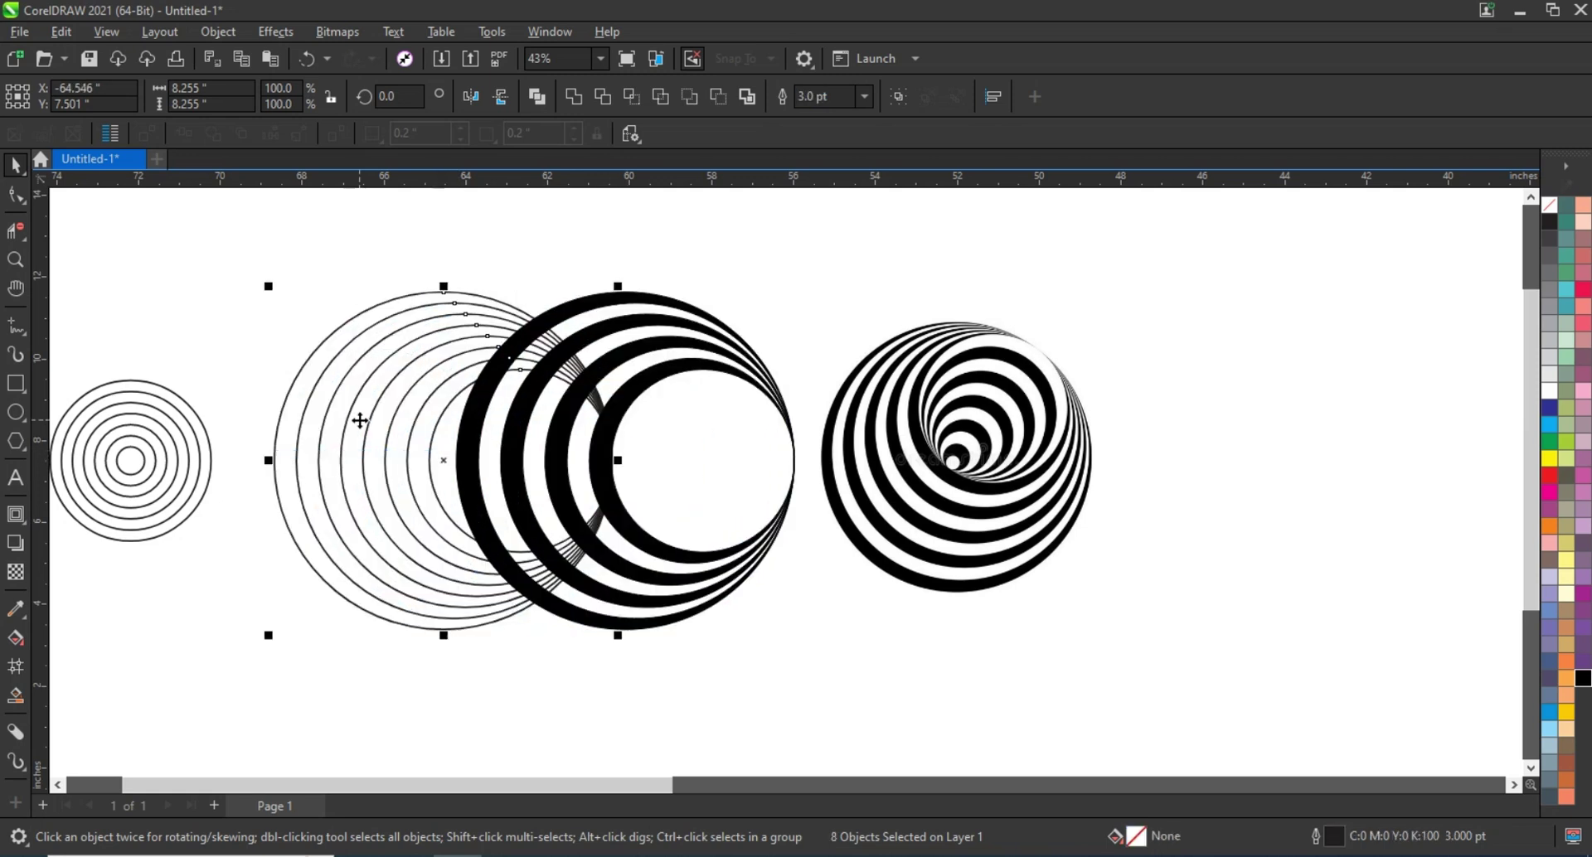
{"action": "key", "text": "Delete"}
{"action": "key", "text": "Escape"}
{"action": "left_click_drag", "start_coordinate": [821, 669], "coordinate": [821, 669]}
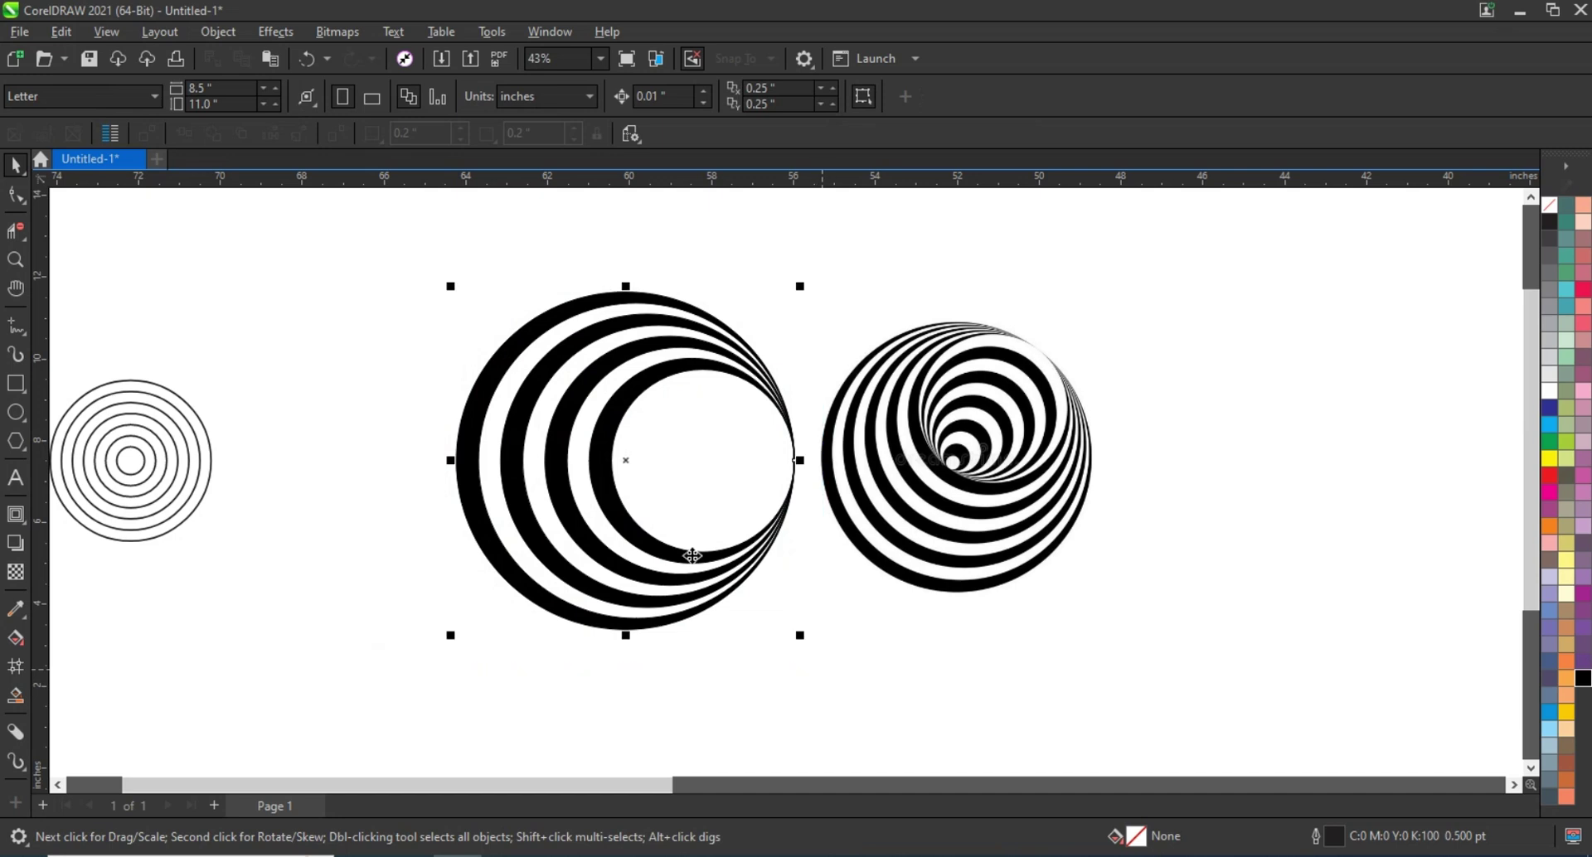
{"action": "mouse_move", "coordinate": [691, 564]}
{"action": "left_mouse_down"}
{"action": "mouse_move", "coordinate": [626, 580]}
{"action": "mouse_move", "coordinate": [598, 551]}
{"action": "left_mouse_up"}
{"action": "left_click_drag", "start_coordinate": [276, 381], "coordinate": [87, 647]}
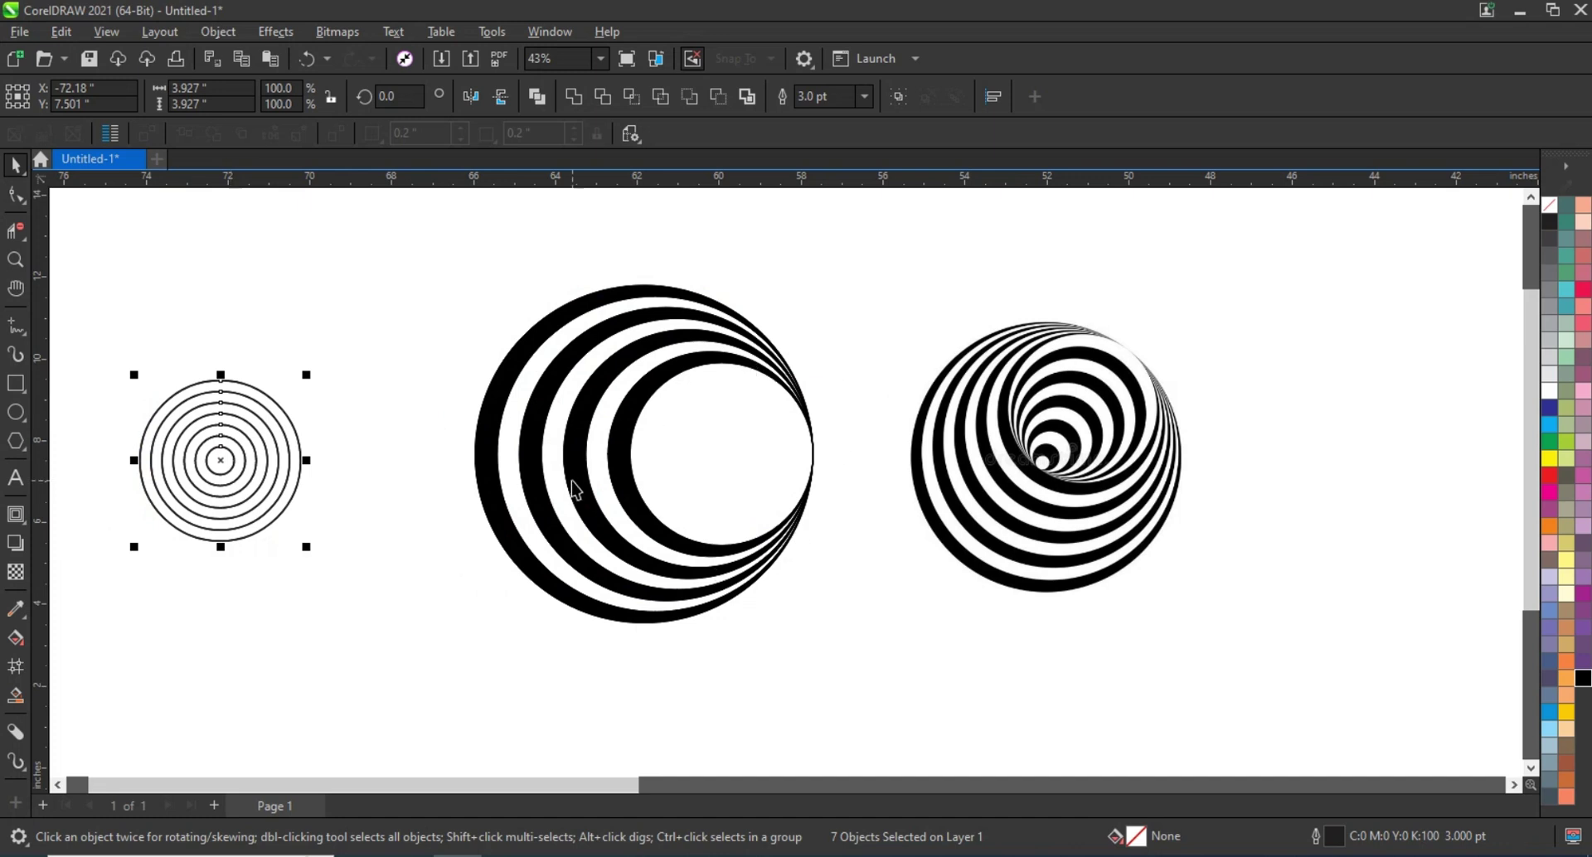
Step: Left-align the small concentric circles and Smart Fill three crescent regions blue
{"action": "key", "text": "l"}
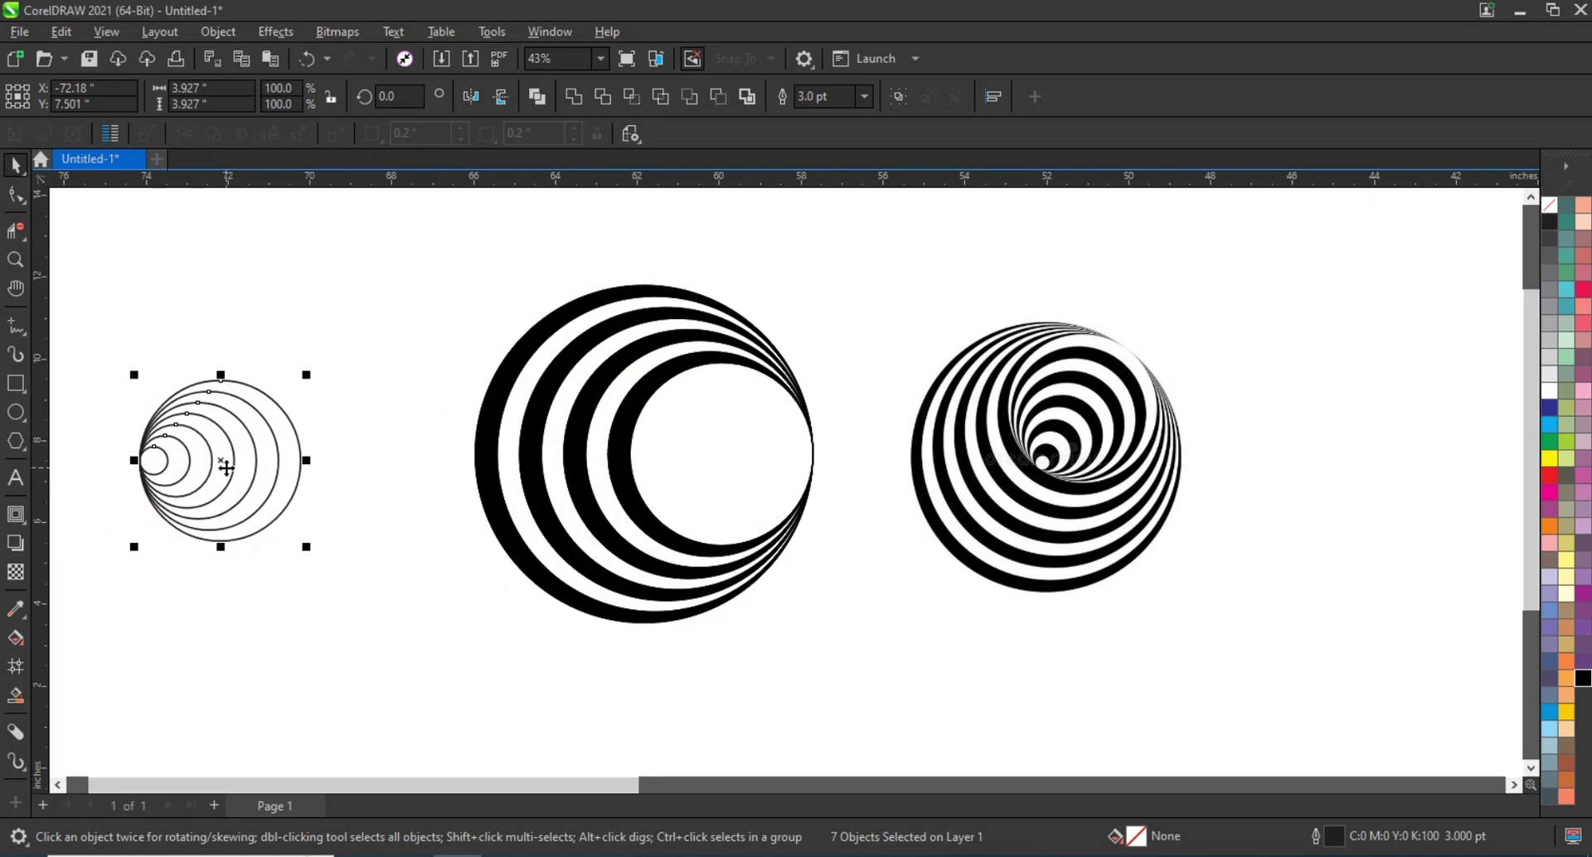
{"action": "left_click", "coordinate": [168, 566]}
{"action": "left_click", "coordinate": [15, 695]}
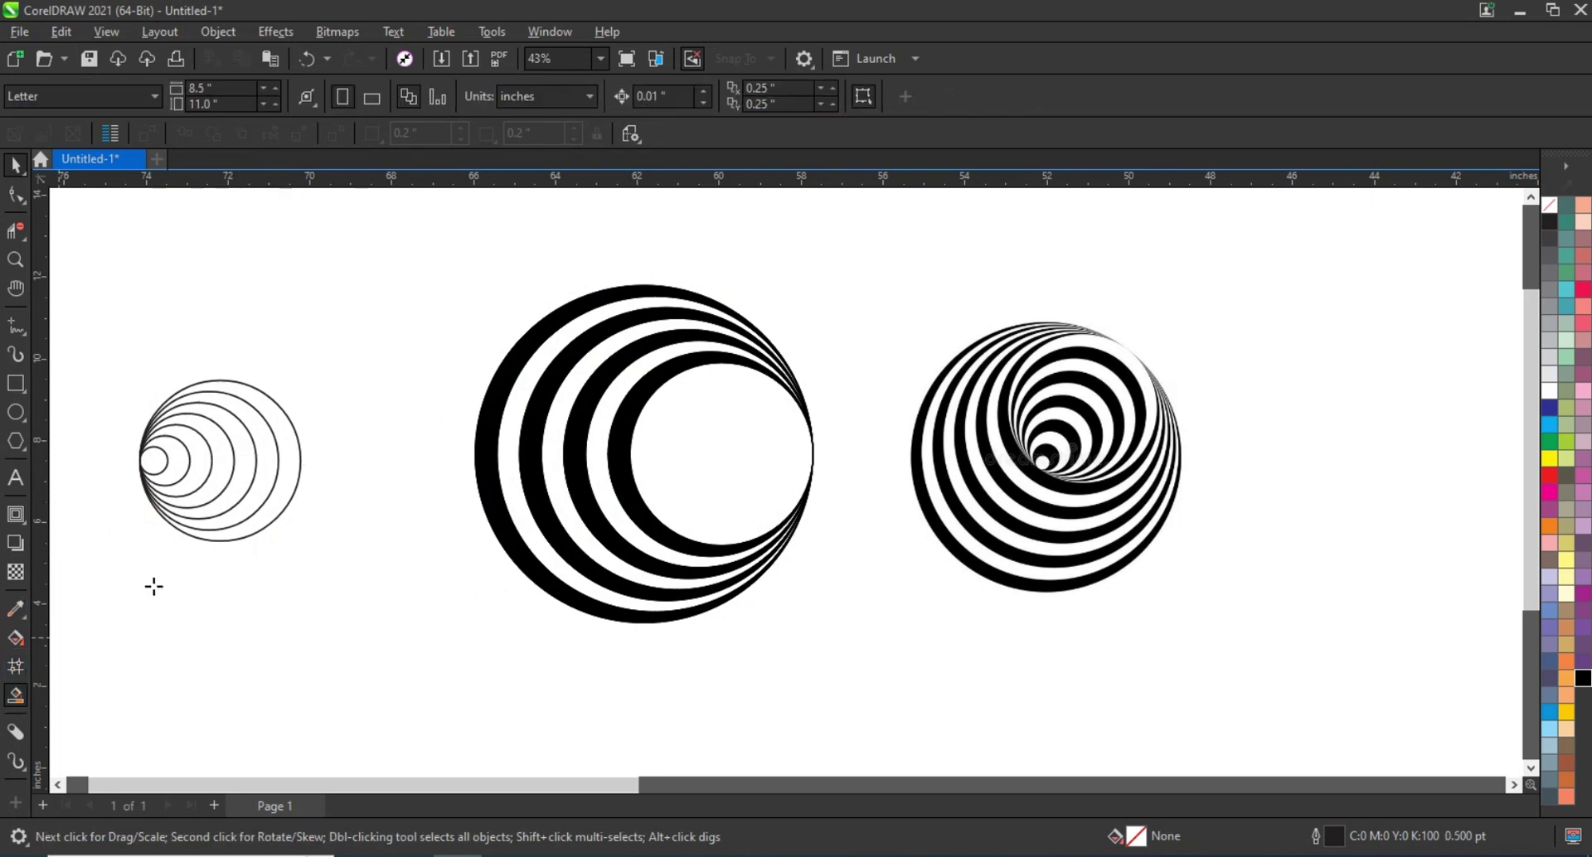
{"action": "left_click", "coordinate": [180, 473]}
{"action": "left_click", "coordinate": [226, 476]}
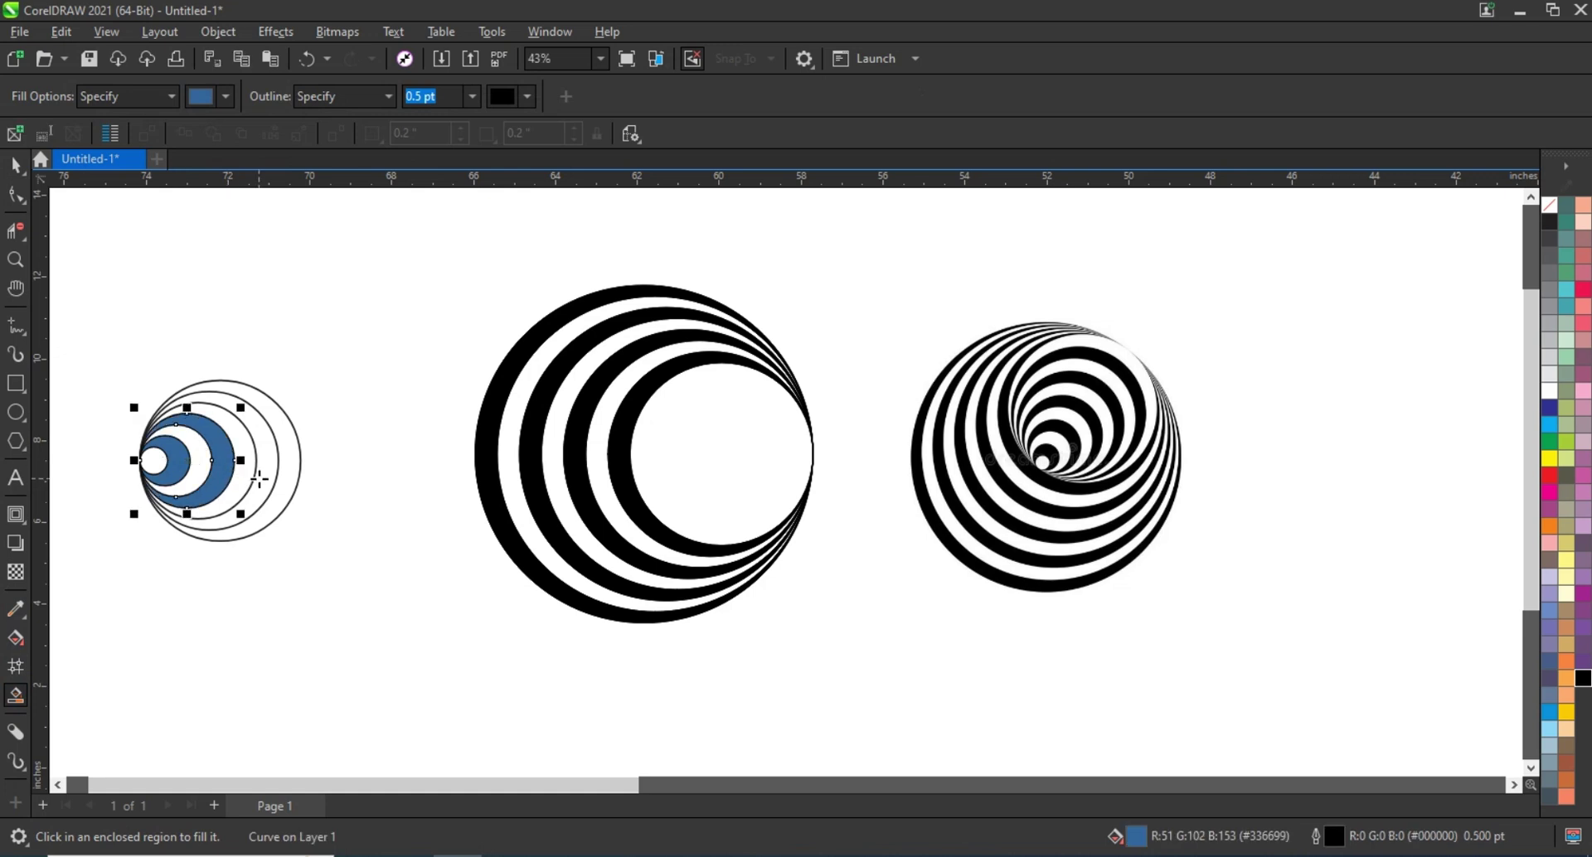
{"action": "left_click", "coordinate": [258, 478]}
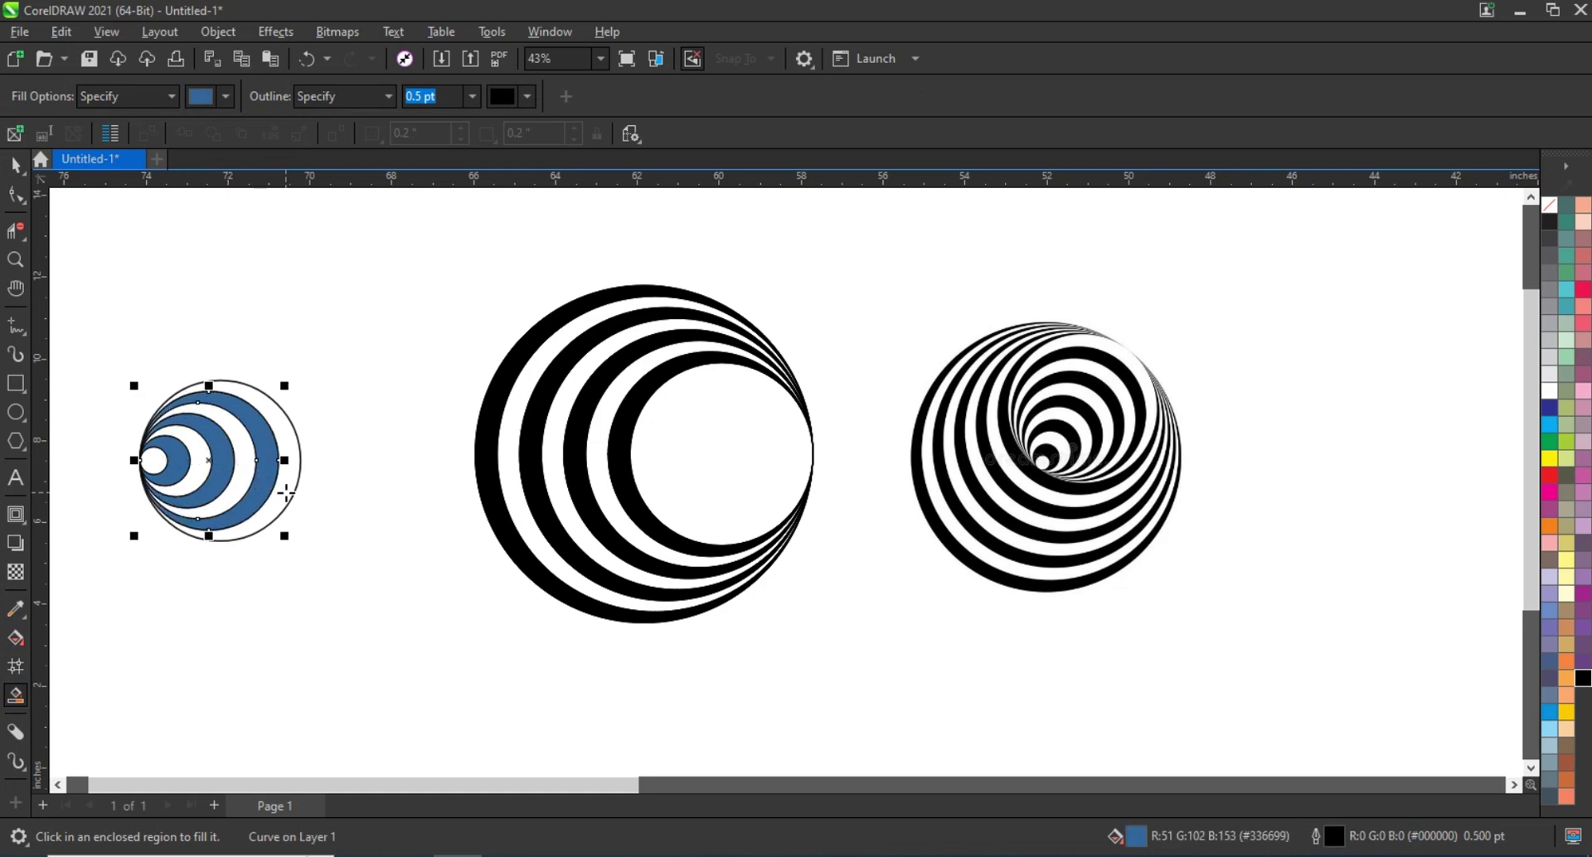
Step: Undo two misplaced fills and fill the alternating crescents blue instead
{"action": "key", "text": "ctrl+z"}
{"action": "key", "text": "ctrl+z"}
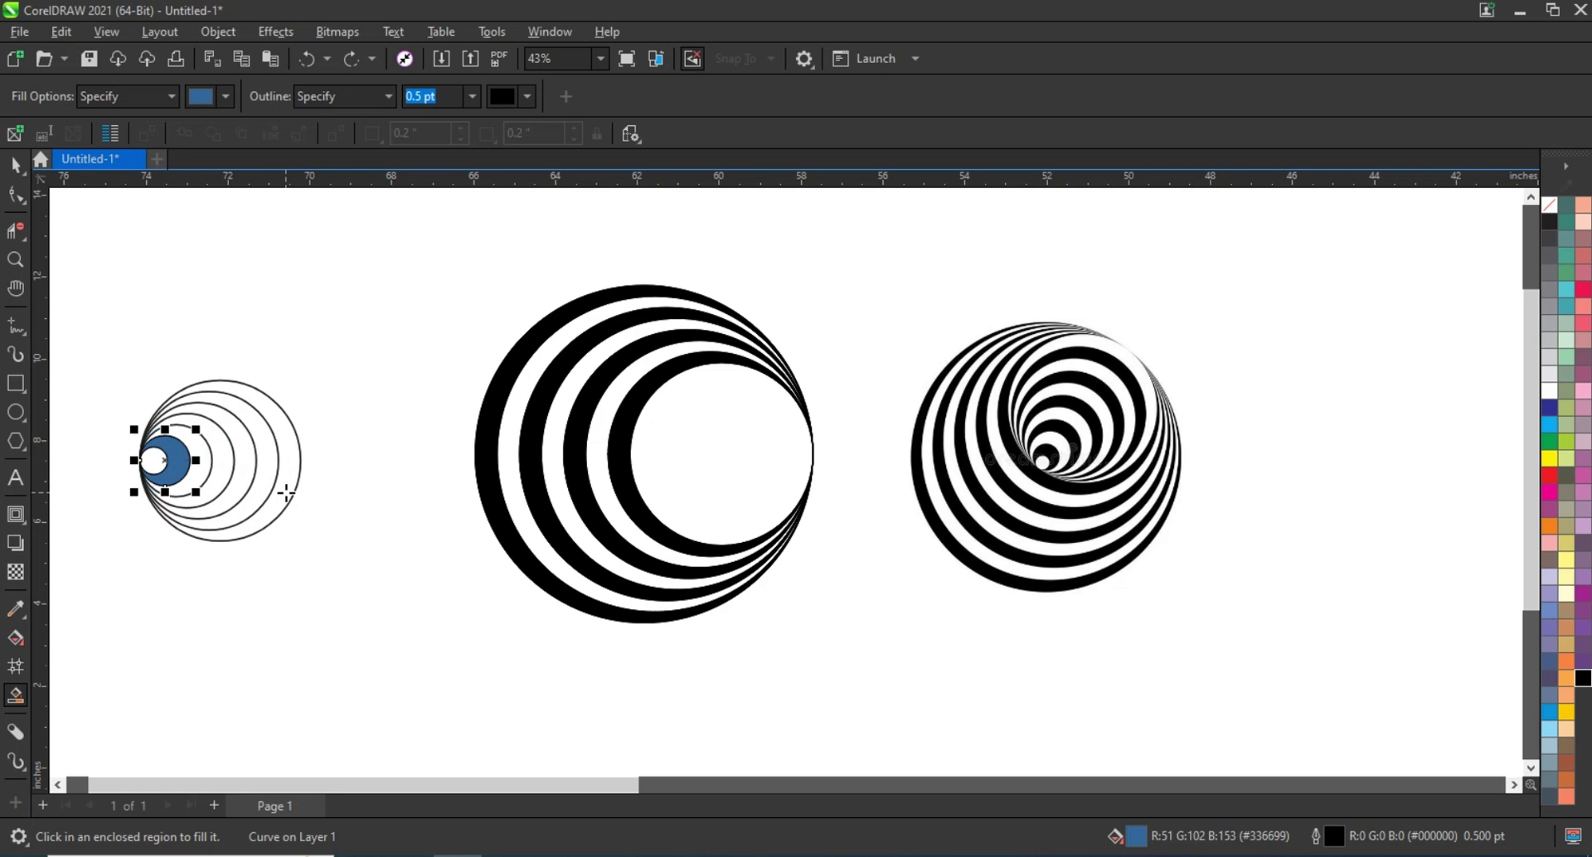
{"action": "key", "text": "ctrl+z"}
{"action": "left_click", "coordinate": [285, 493]}
{"action": "left_click", "coordinate": [239, 492]}
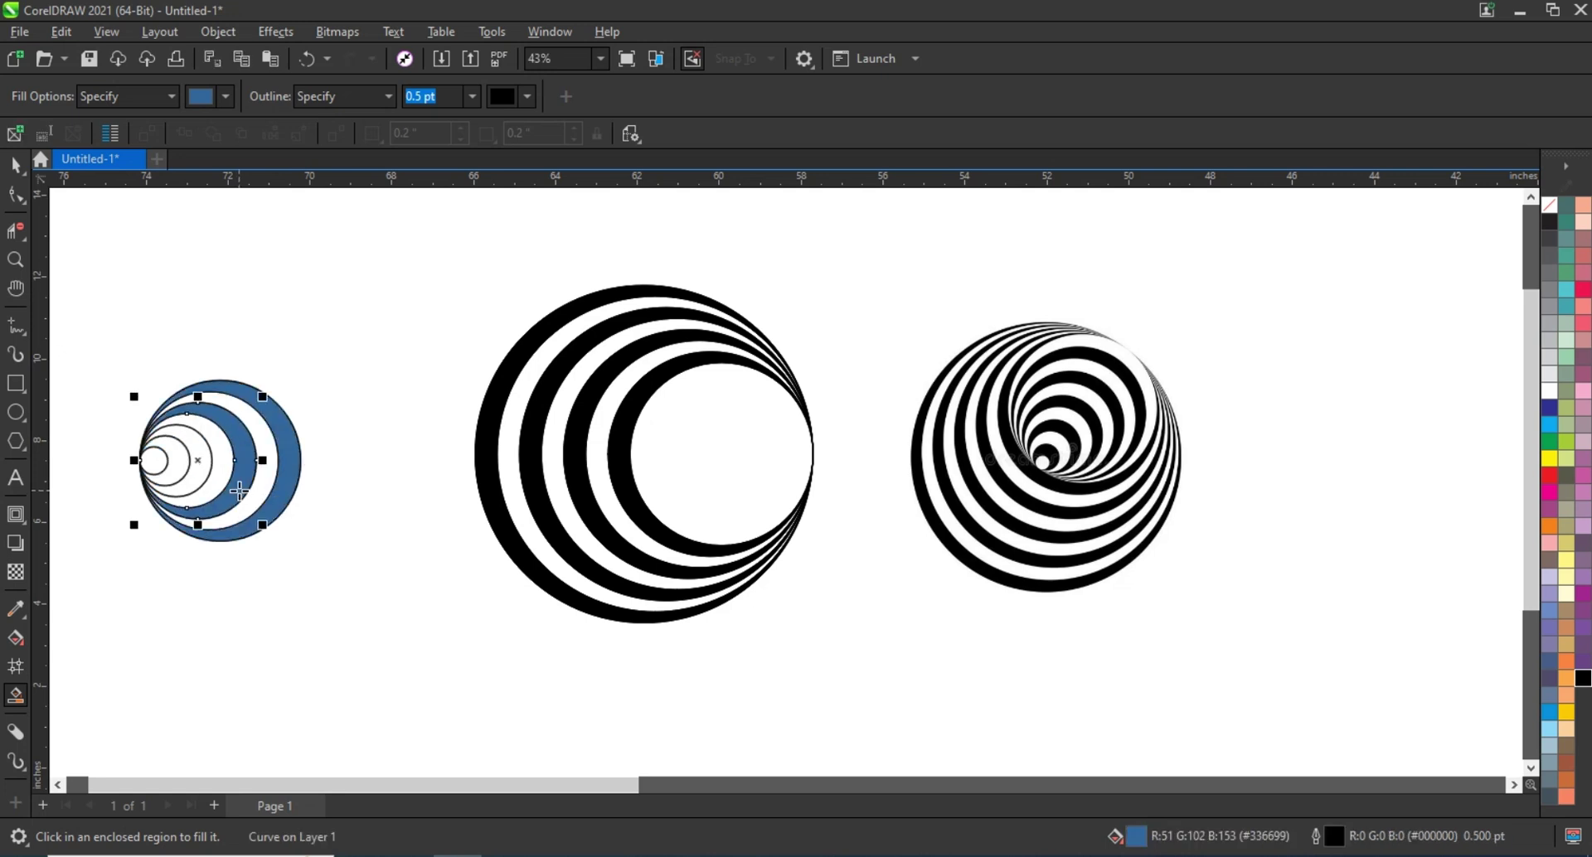
{"action": "left_click", "coordinate": [193, 477]}
Step: Select the blue crescents
{"action": "left_click", "coordinate": [15, 164]}
{"action": "left_click", "coordinate": [163, 479]}
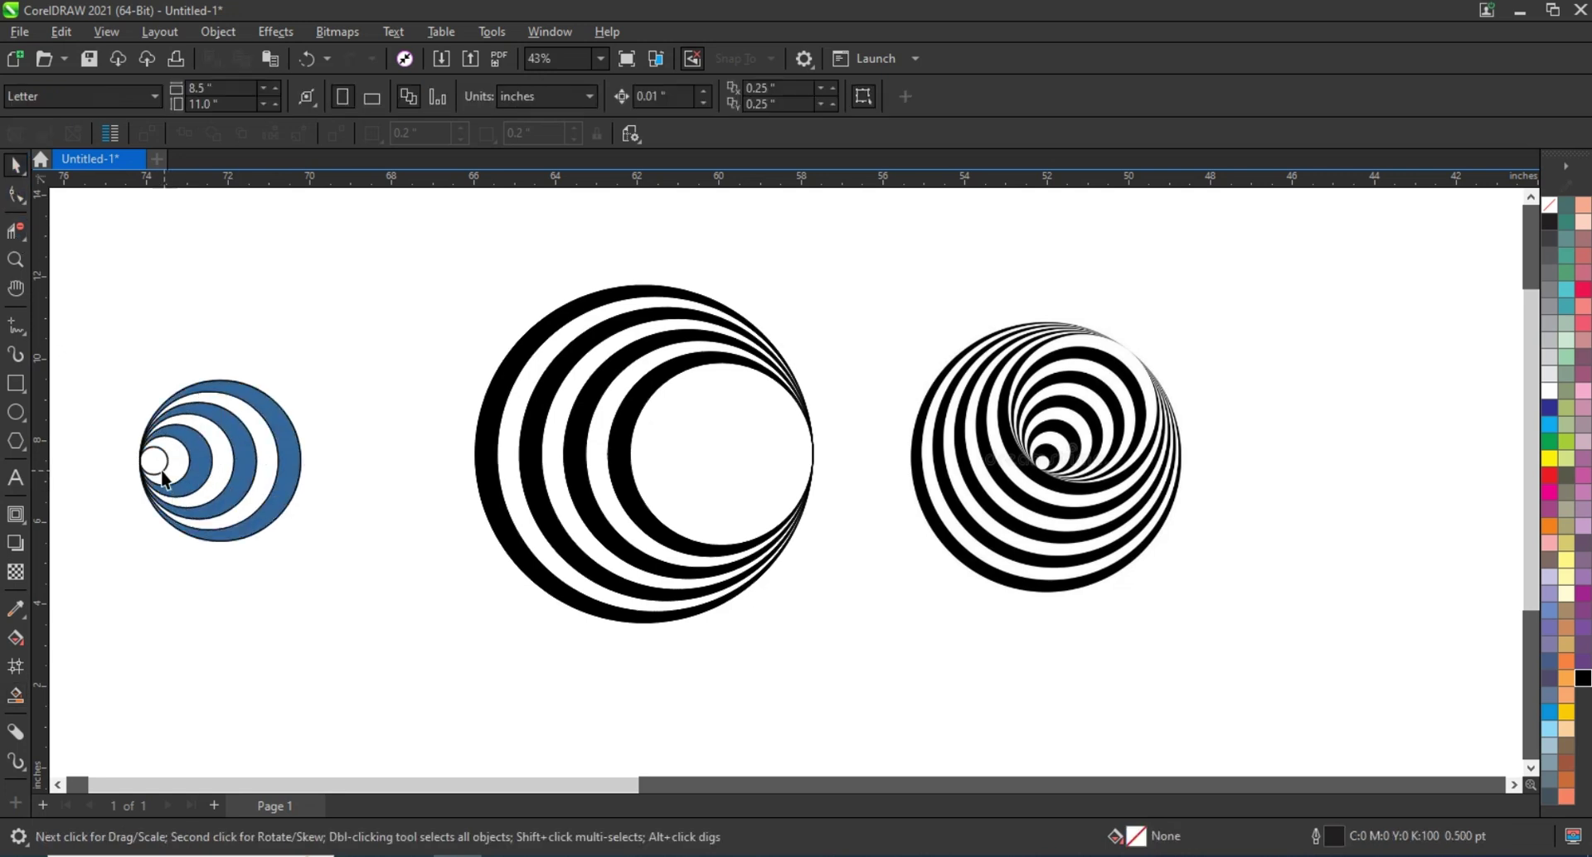
{"action": "left_click", "coordinate": [203, 490]}
{"action": "left_click", "coordinate": [203, 490], "text": "shift"}
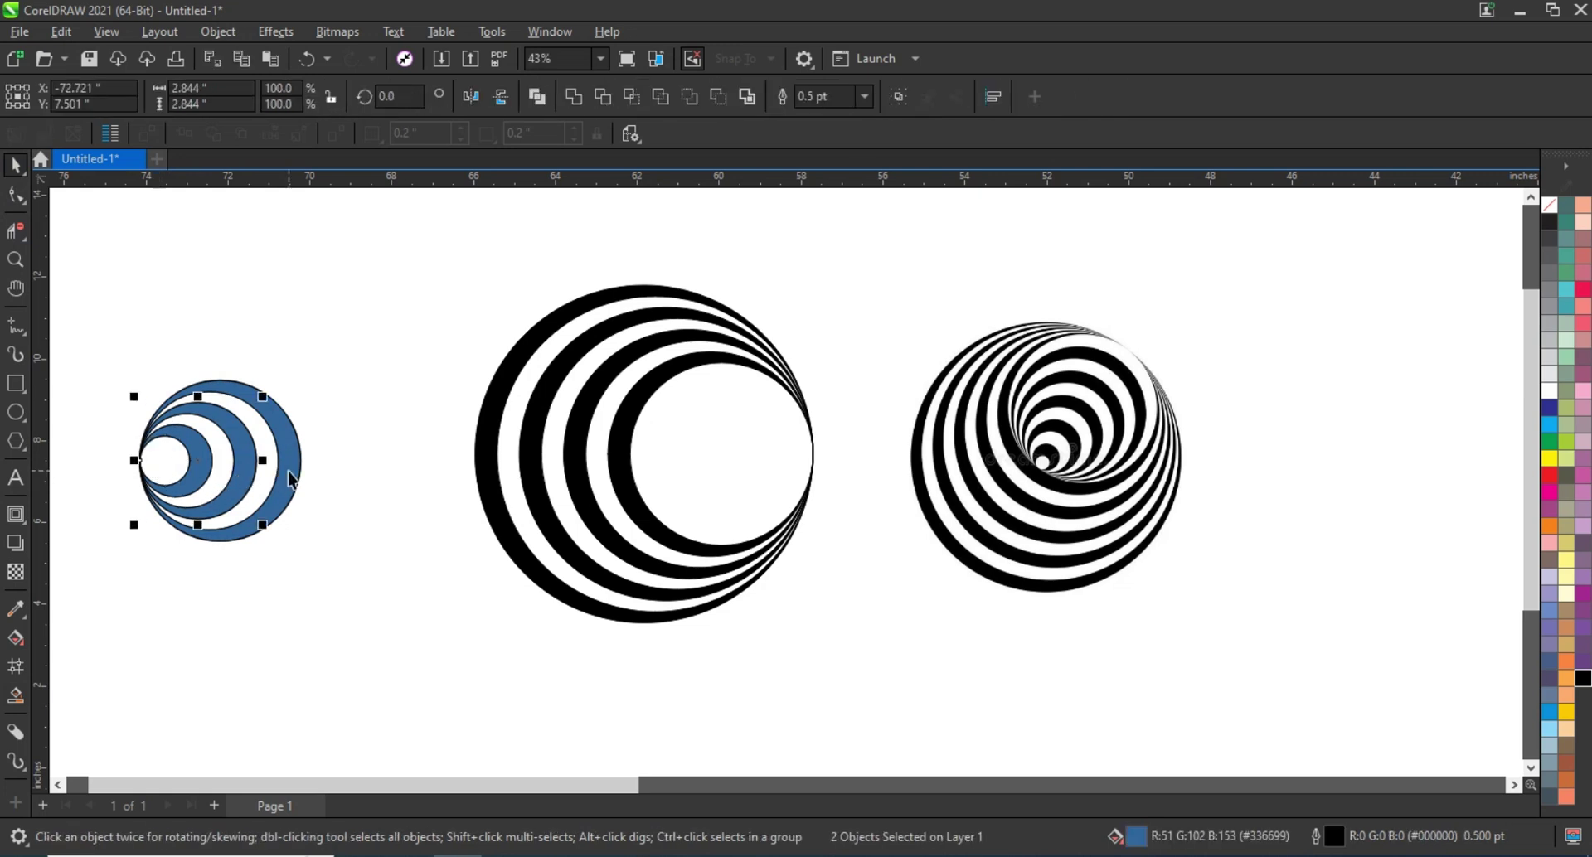
Step: Move the blue crescents off their outline circles, delete the outlines, and fill the crescents black
{"action": "left_click_drag", "start_coordinate": [292, 485], "coordinate": [428, 485]}
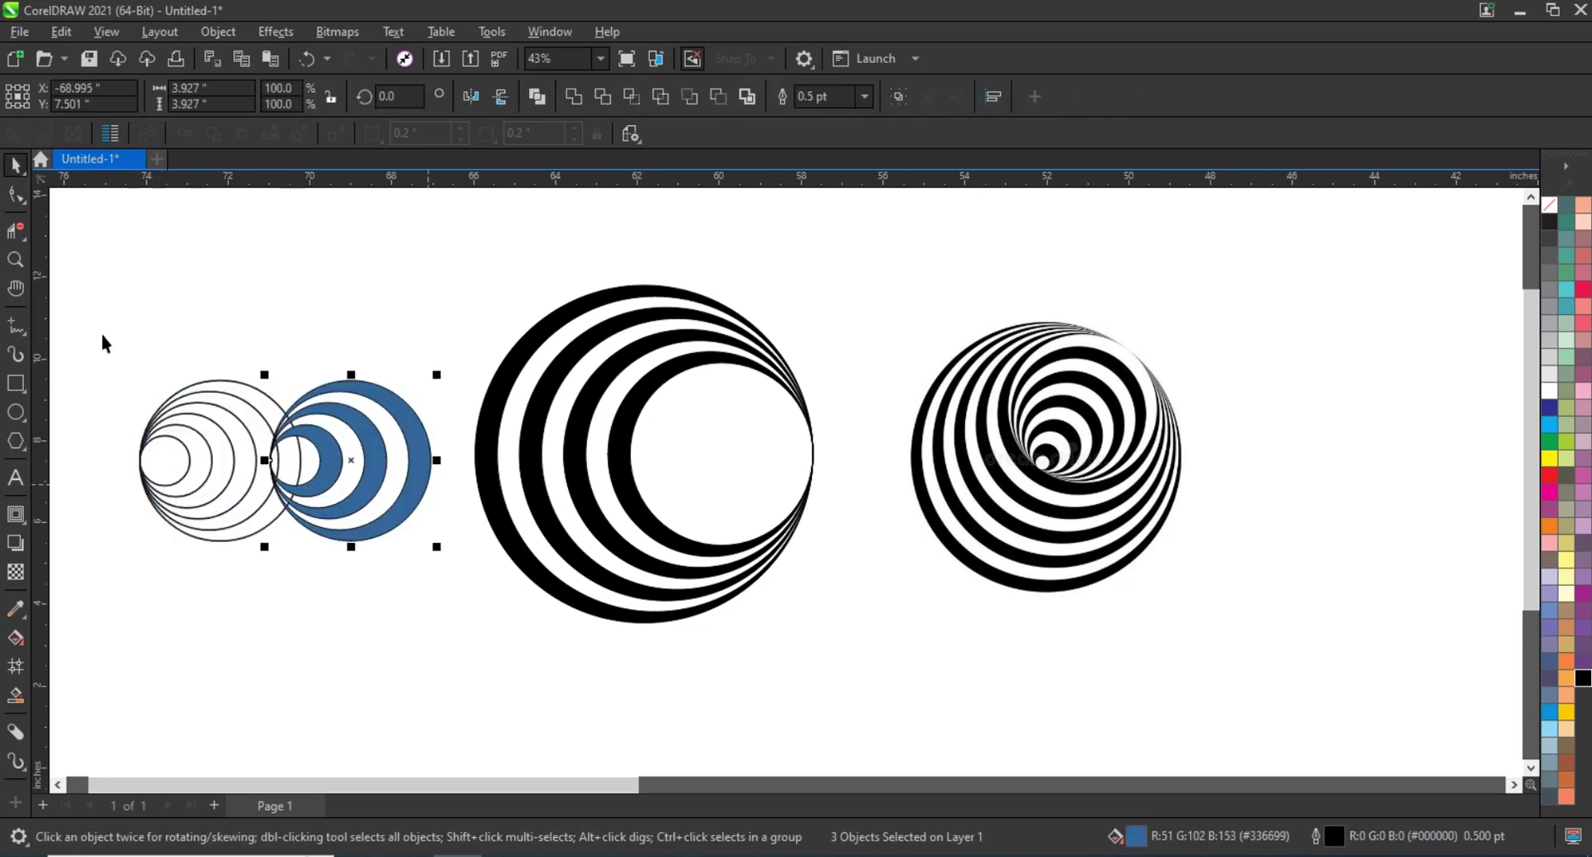
{"action": "left_click_drag", "start_coordinate": [124, 345], "coordinate": [298, 556]}
{"action": "key", "text": "Delete"}
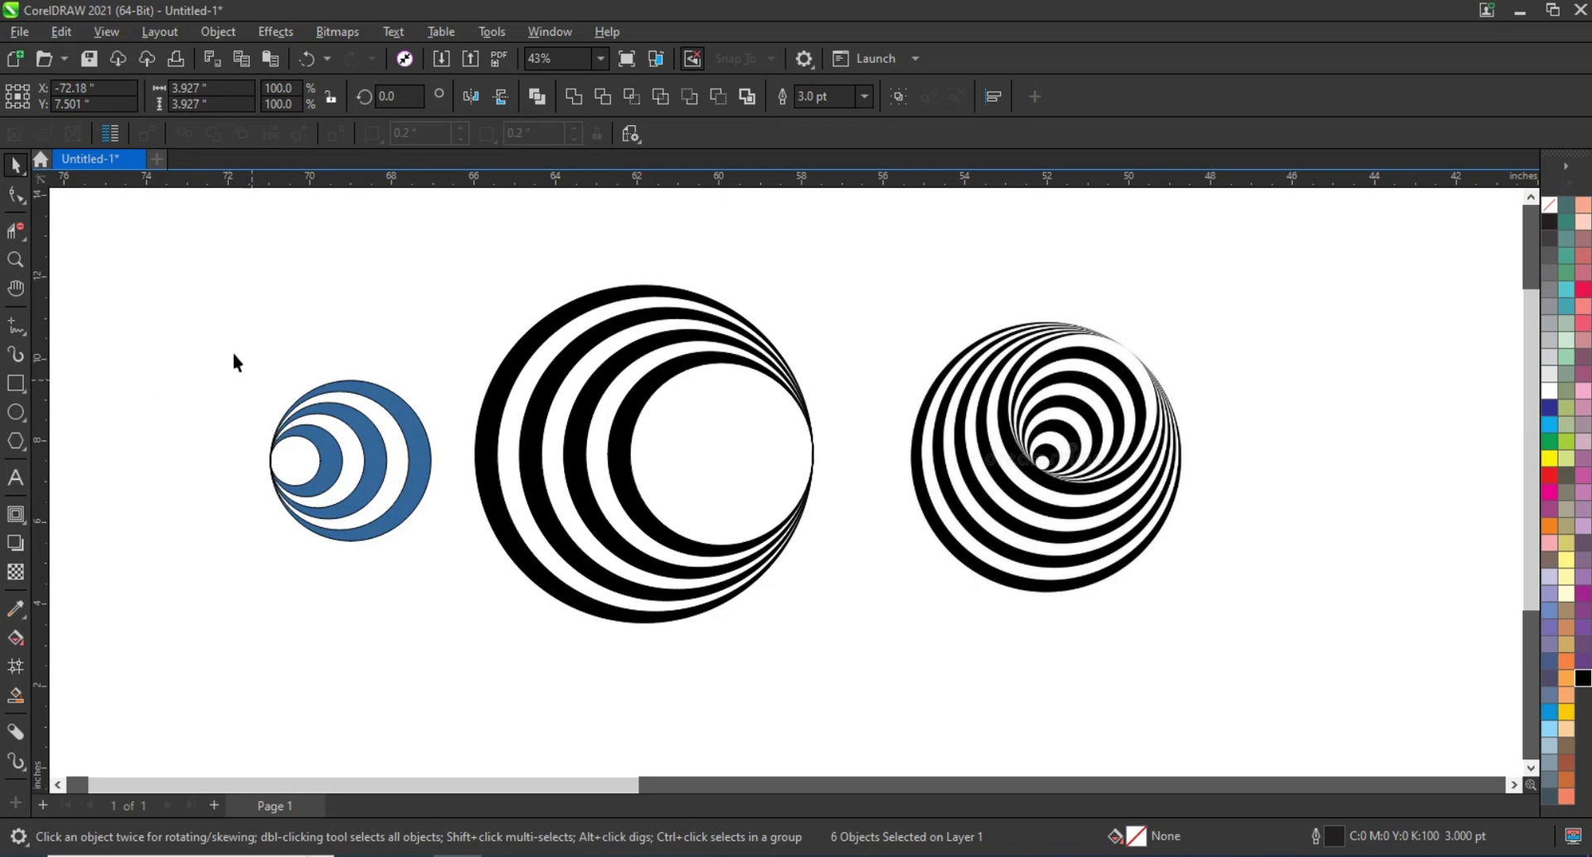
{"action": "left_click_drag", "start_coordinate": [224, 318], "coordinate": [423, 583]}
{"action": "left_click", "coordinate": [1582, 679]}
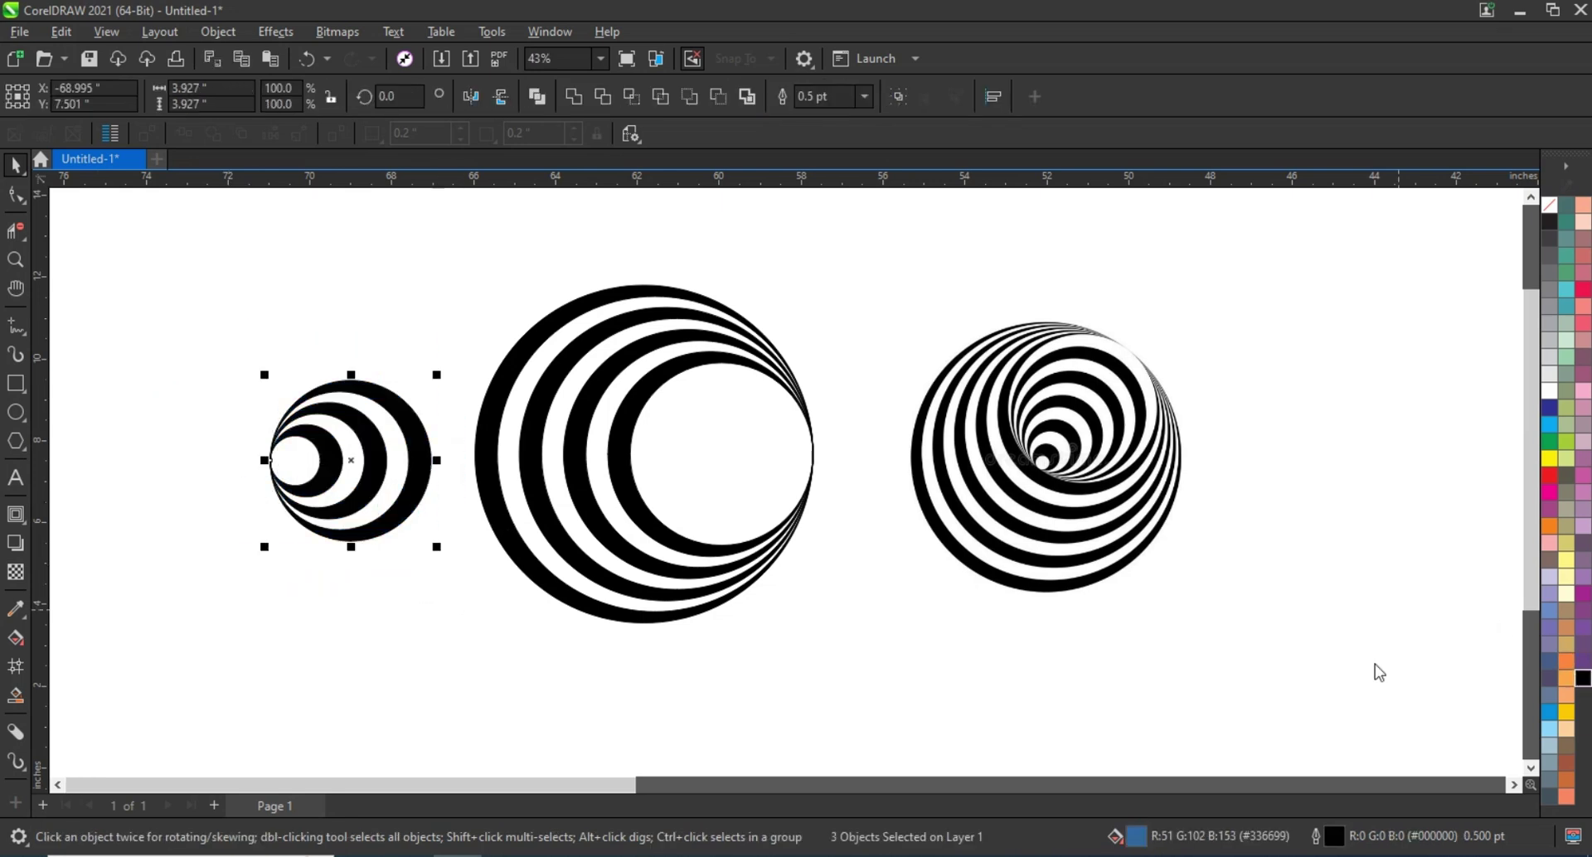
Step: Place the small black crescents in the big circle's hollow and scale them to fill it
{"action": "left_click_drag", "start_coordinate": [362, 494], "coordinate": [741, 487]}
{"action": "key", "text": "Left"}
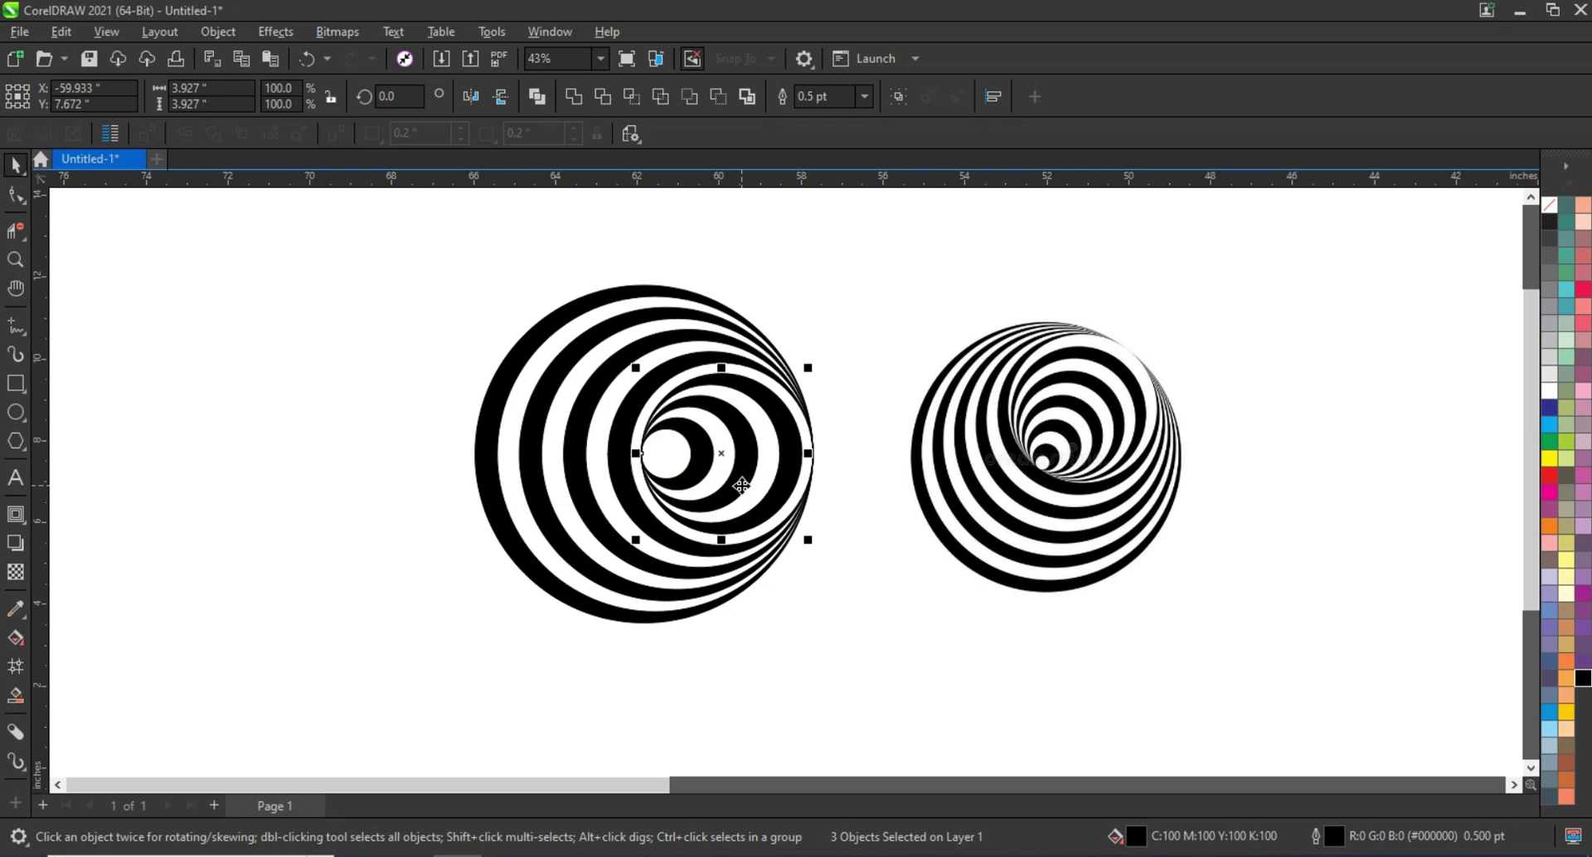
{"action": "left_click_drag", "start_coordinate": [809, 544], "coordinate": [814, 548]}
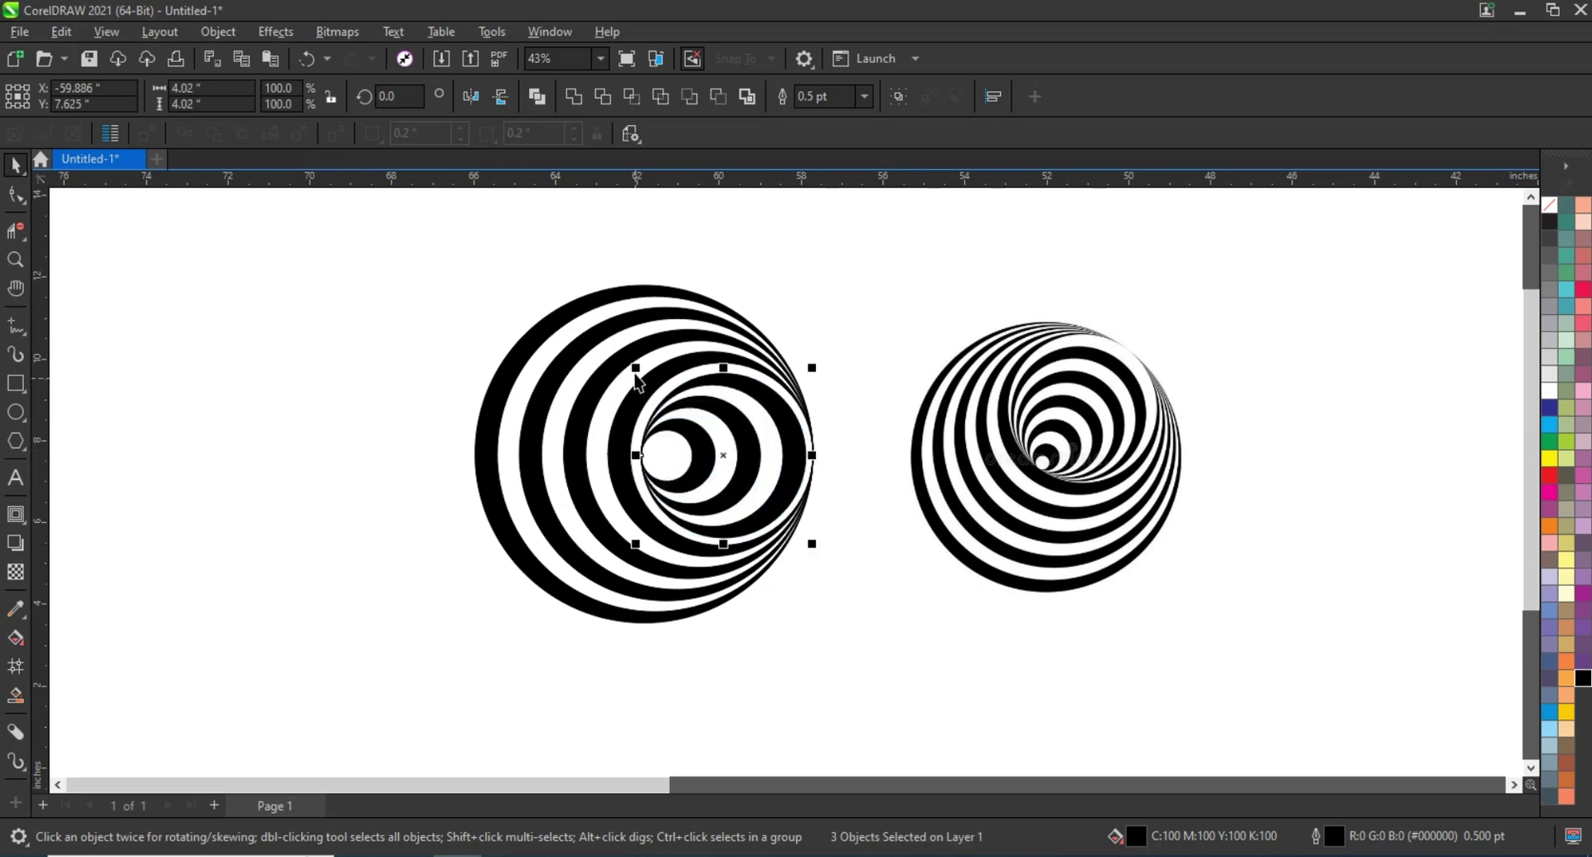
{"action": "left_click_drag", "start_coordinate": [635, 368], "coordinate": [634, 373]}
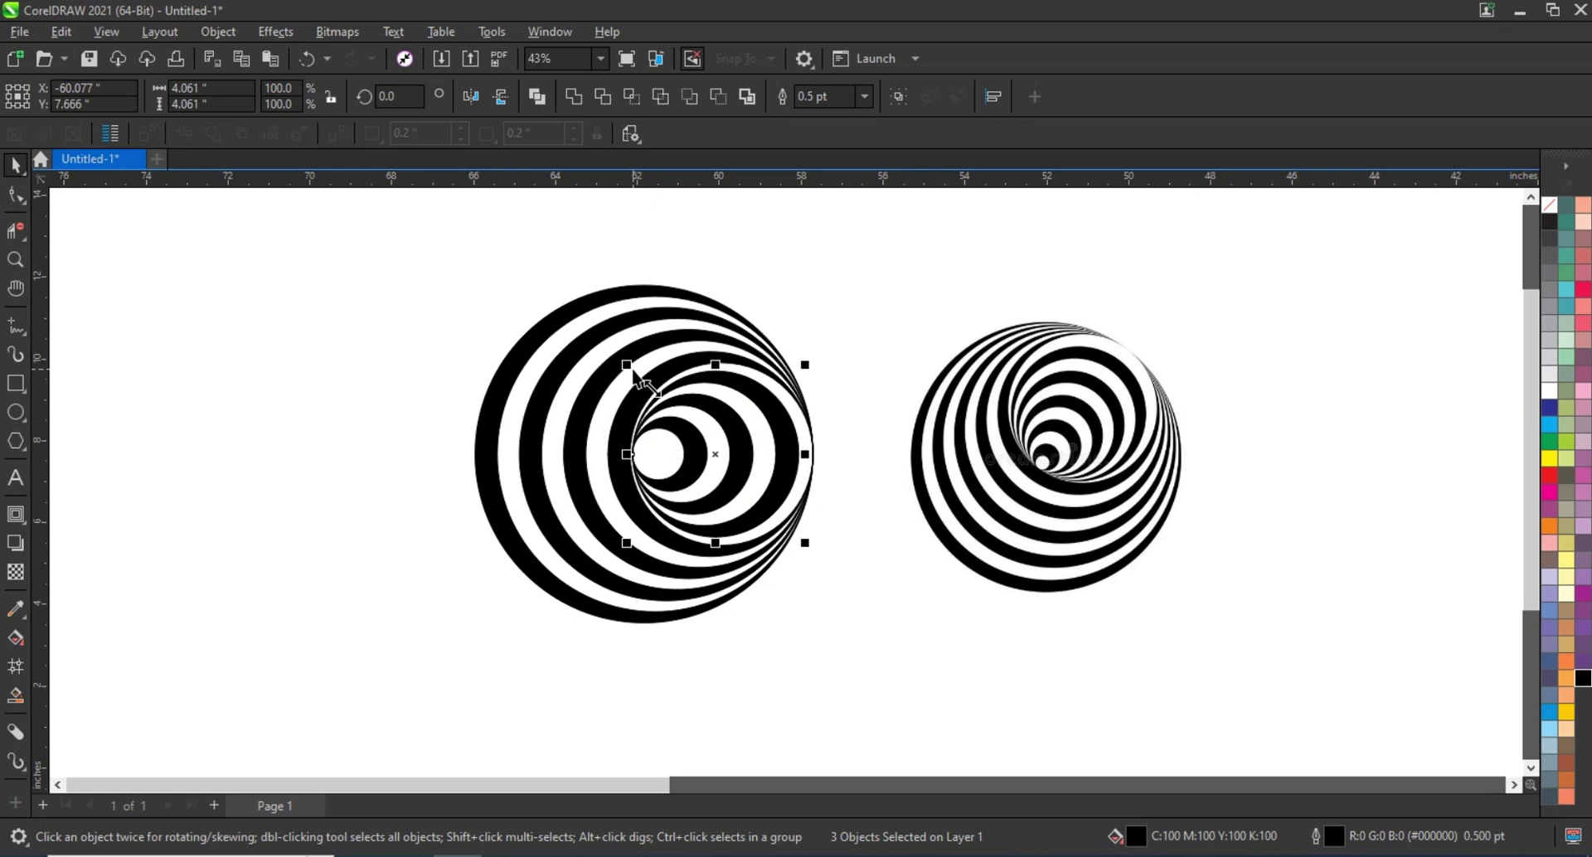
{"action": "left_click_drag", "start_coordinate": [808, 552], "coordinate": [814, 556]}
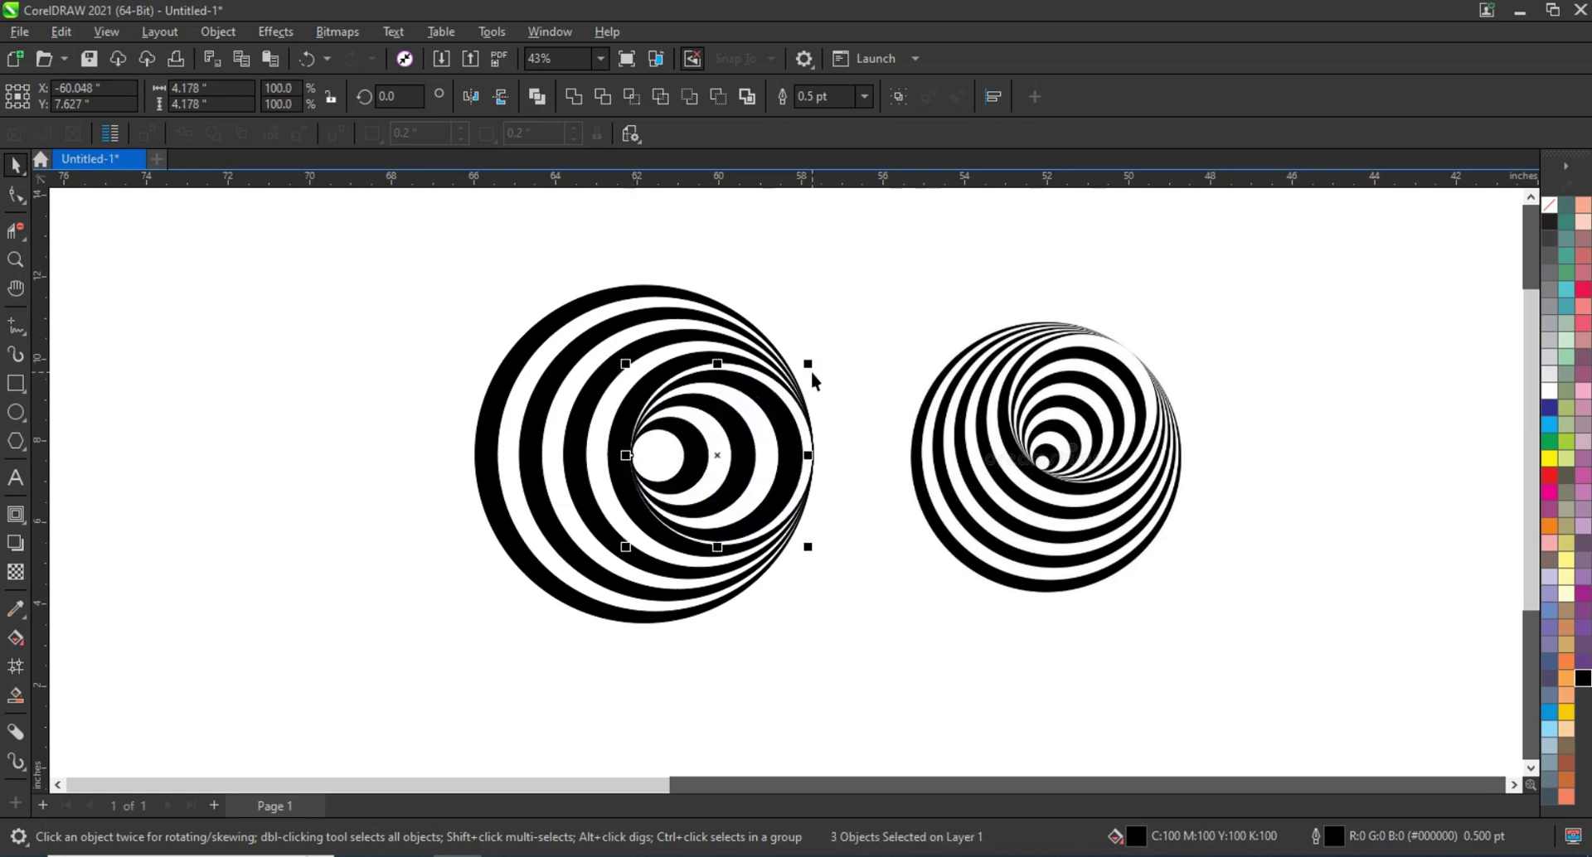
Step: Rotate the whole combined circle design about 44° into a swirl
{"action": "left_click_drag", "start_coordinate": [352, 265], "coordinate": [847, 673]}
{"action": "left_click", "coordinate": [775, 525]}
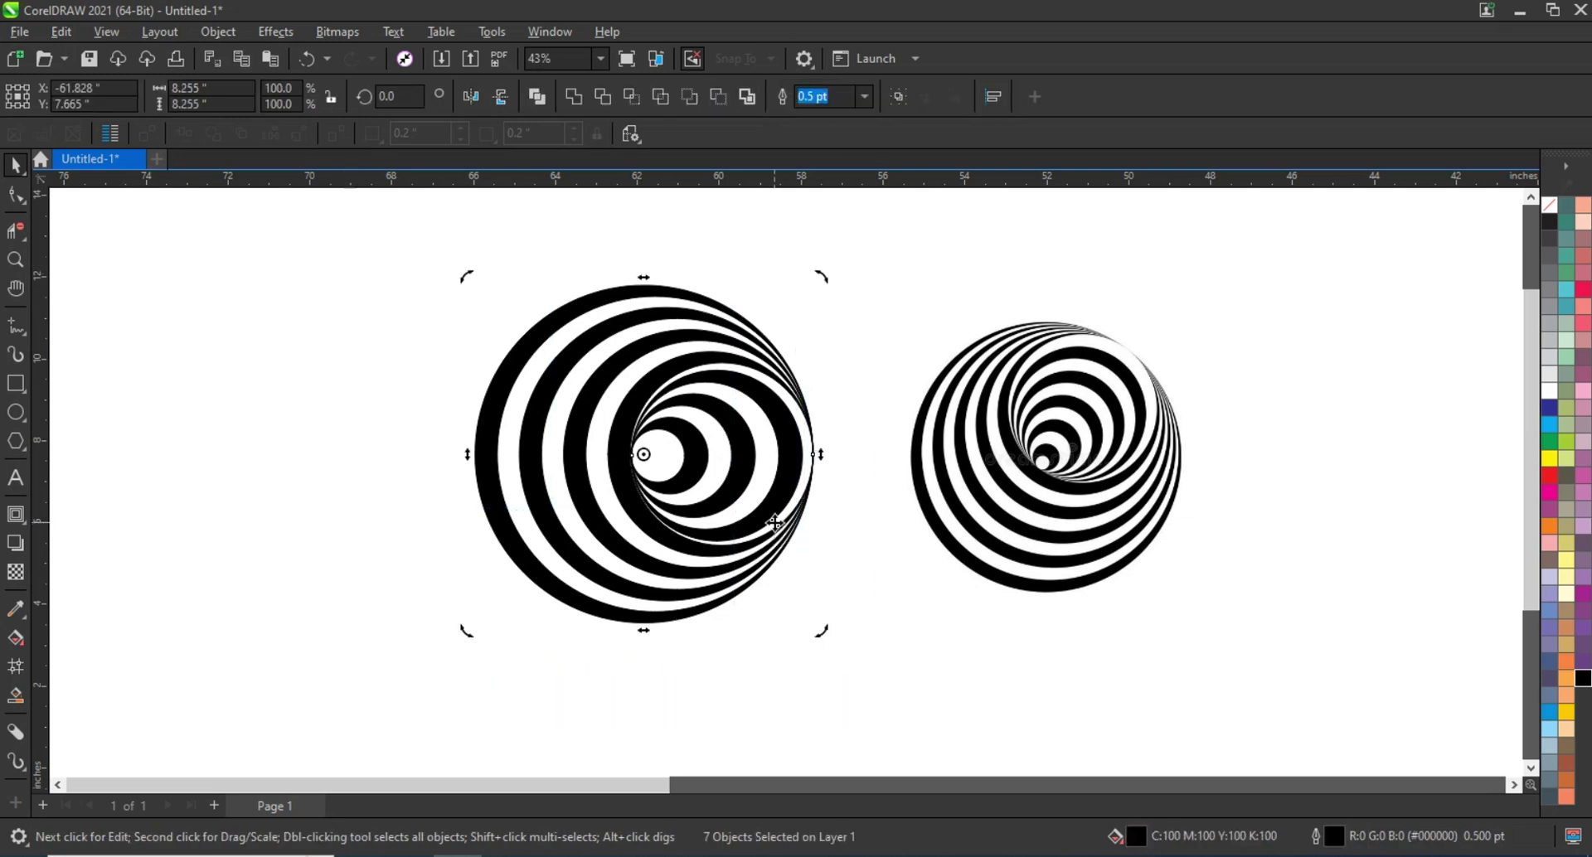
{"action": "left_click_drag", "start_coordinate": [843, 572], "coordinate": [859, 476]}
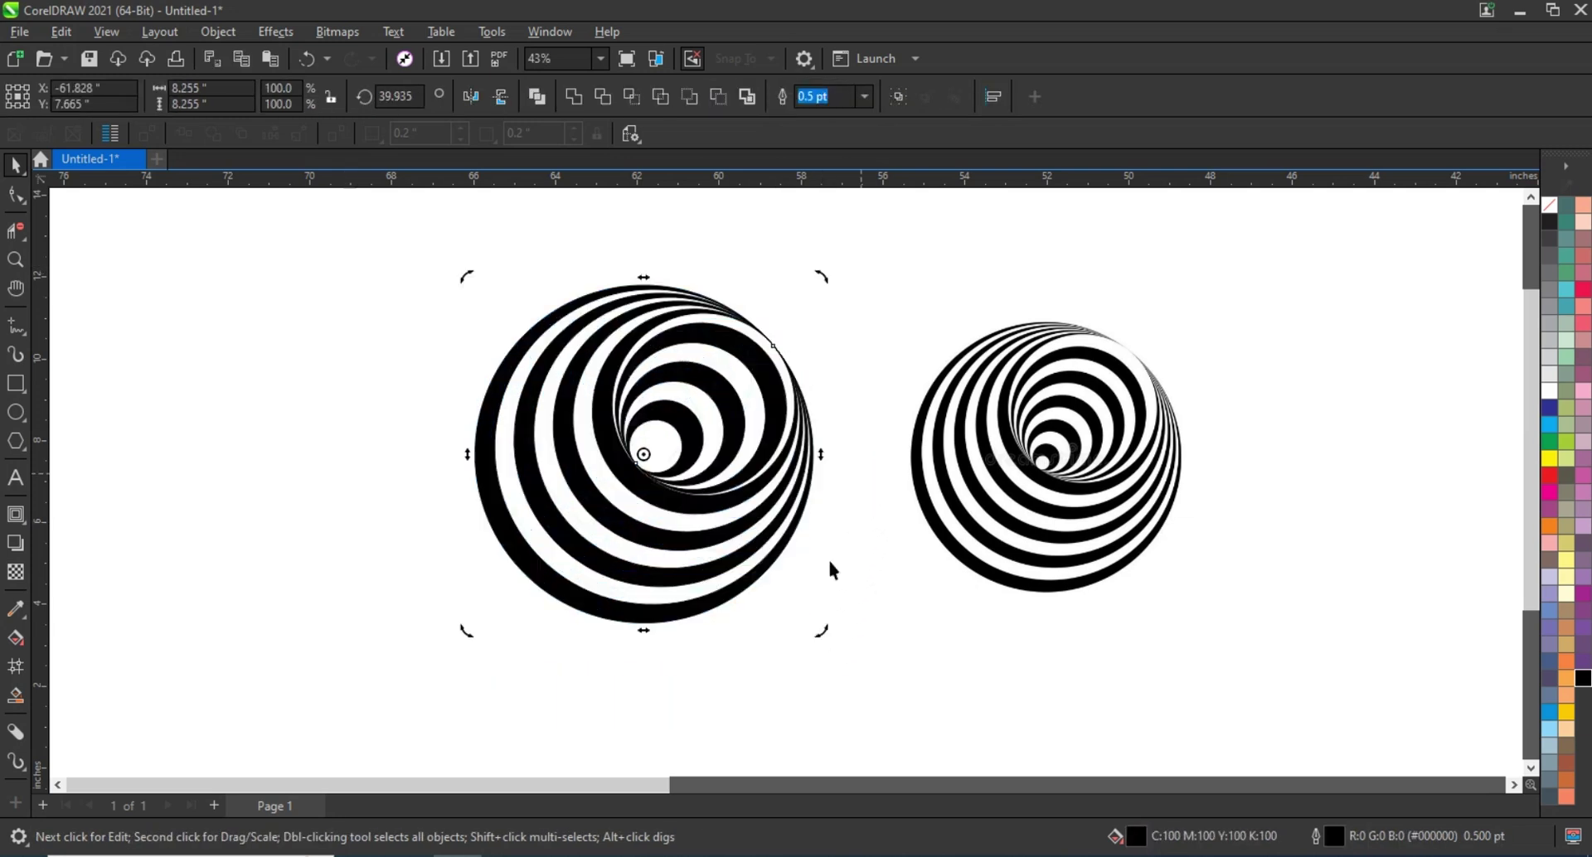
{"action": "left_click_drag", "start_coordinate": [823, 632], "coordinate": [874, 643]}
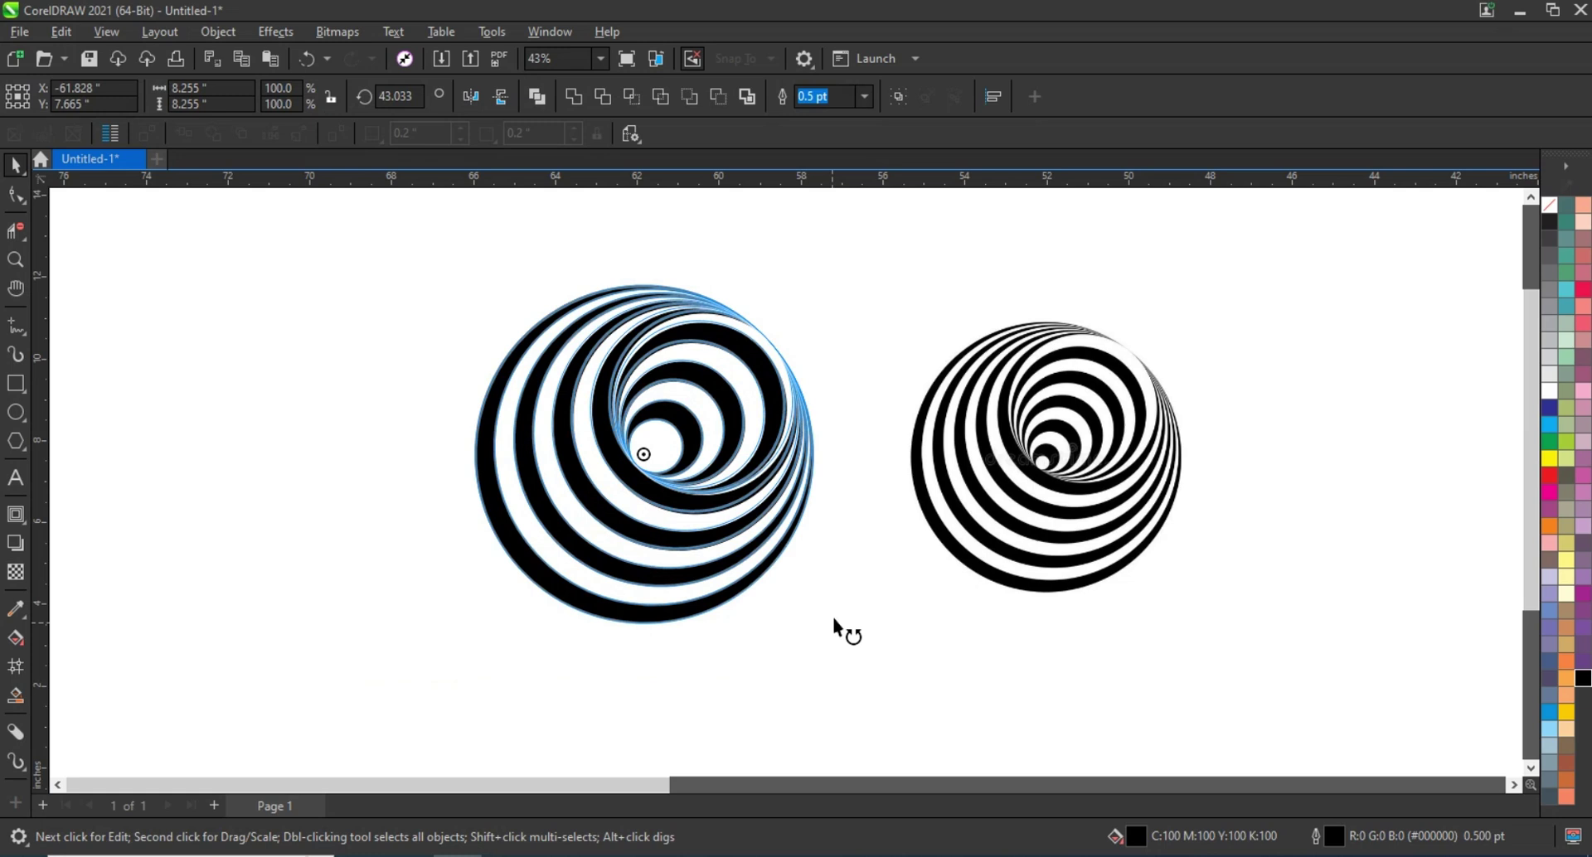
{"action": "left_click", "coordinate": [874, 644]}
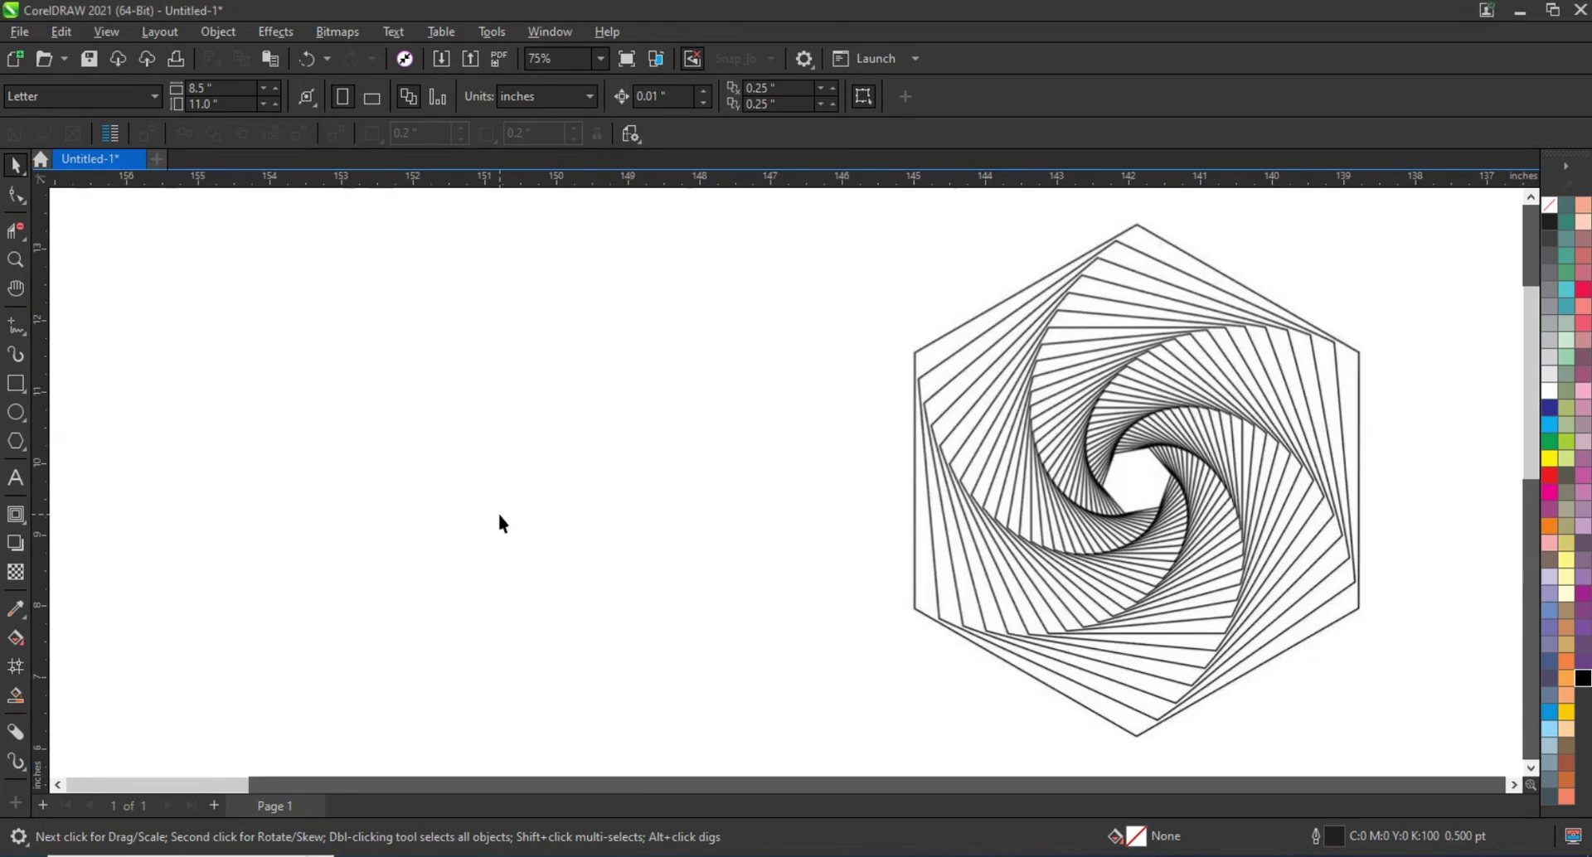
Step: Draw a 6-sided hexagon in the empty left area
{"action": "left_click", "coordinate": [16, 441]}
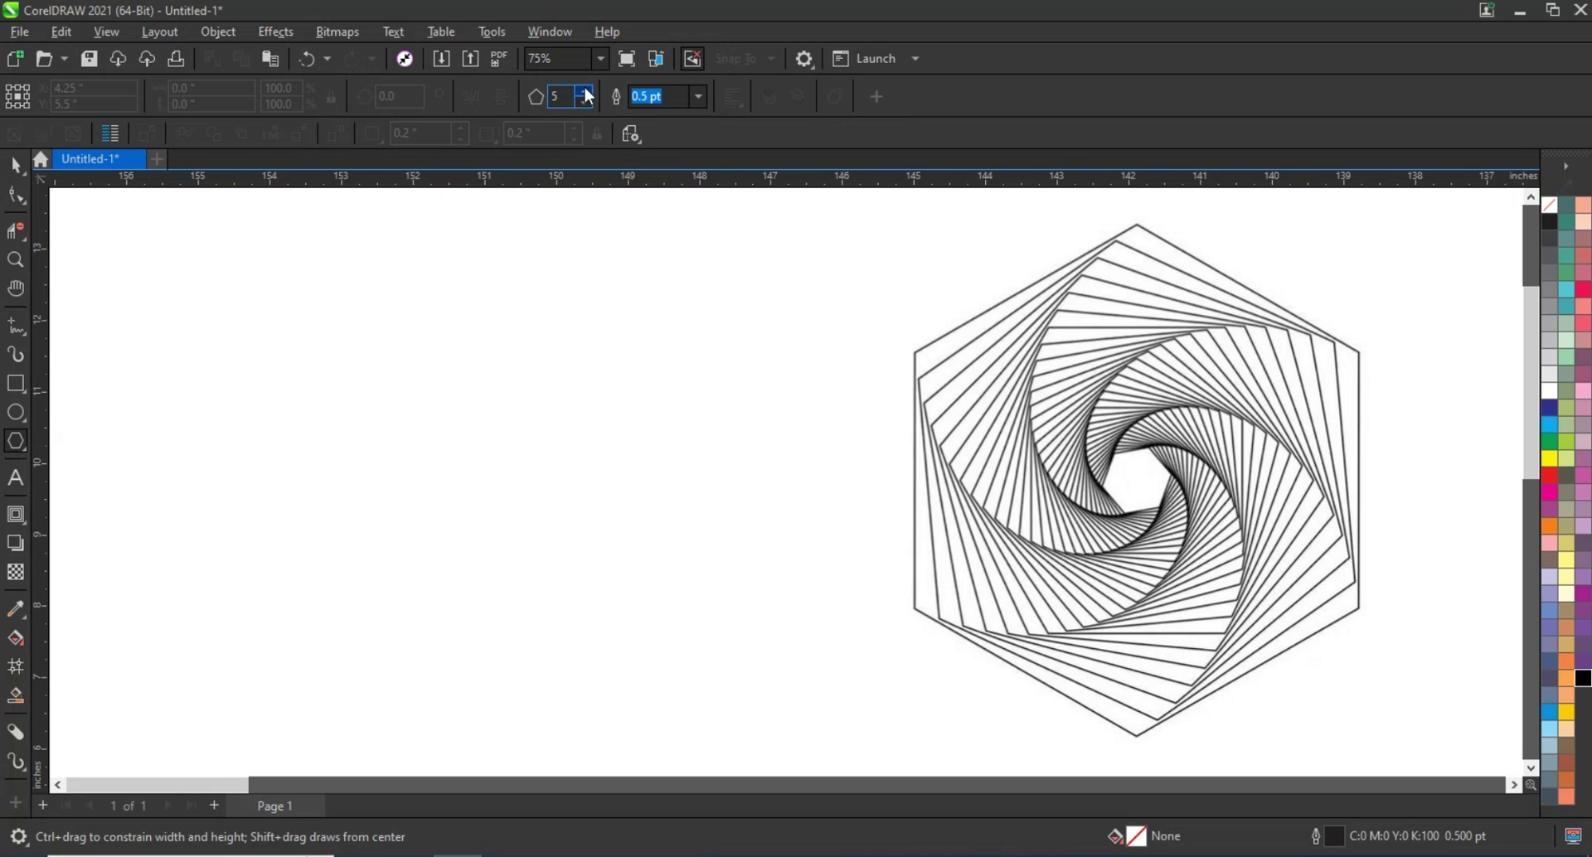
{"action": "left_click", "coordinate": [584, 91]}
{"action": "left_click_drag", "start_coordinate": [410, 351], "coordinate": [508, 498]}
{"action": "key", "text": "space"}
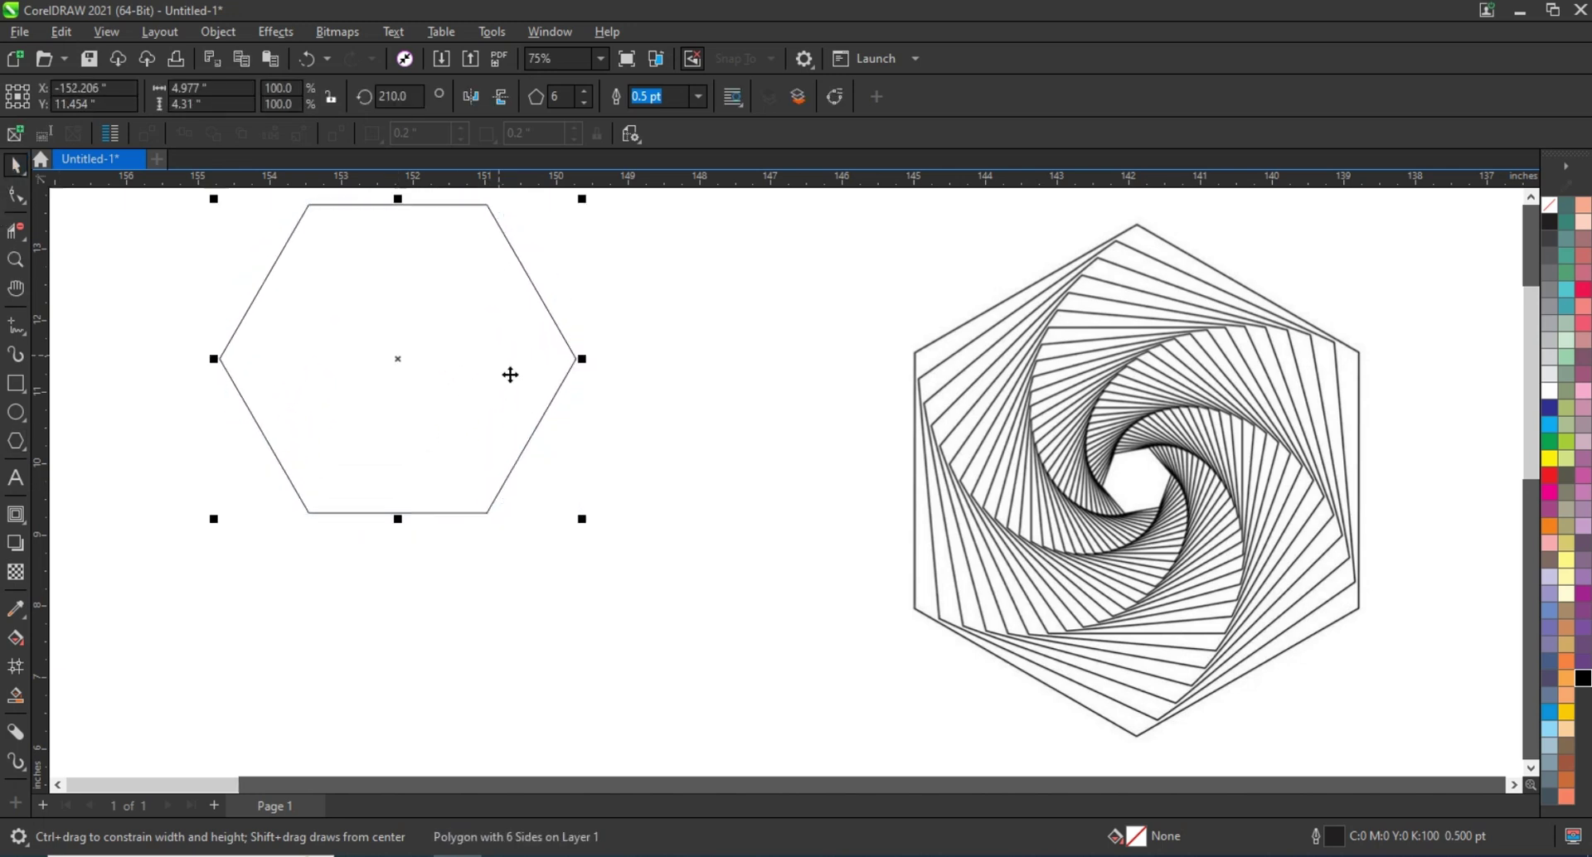
{"action": "left_click_drag", "start_coordinate": [509, 375], "coordinate": [555, 470]}
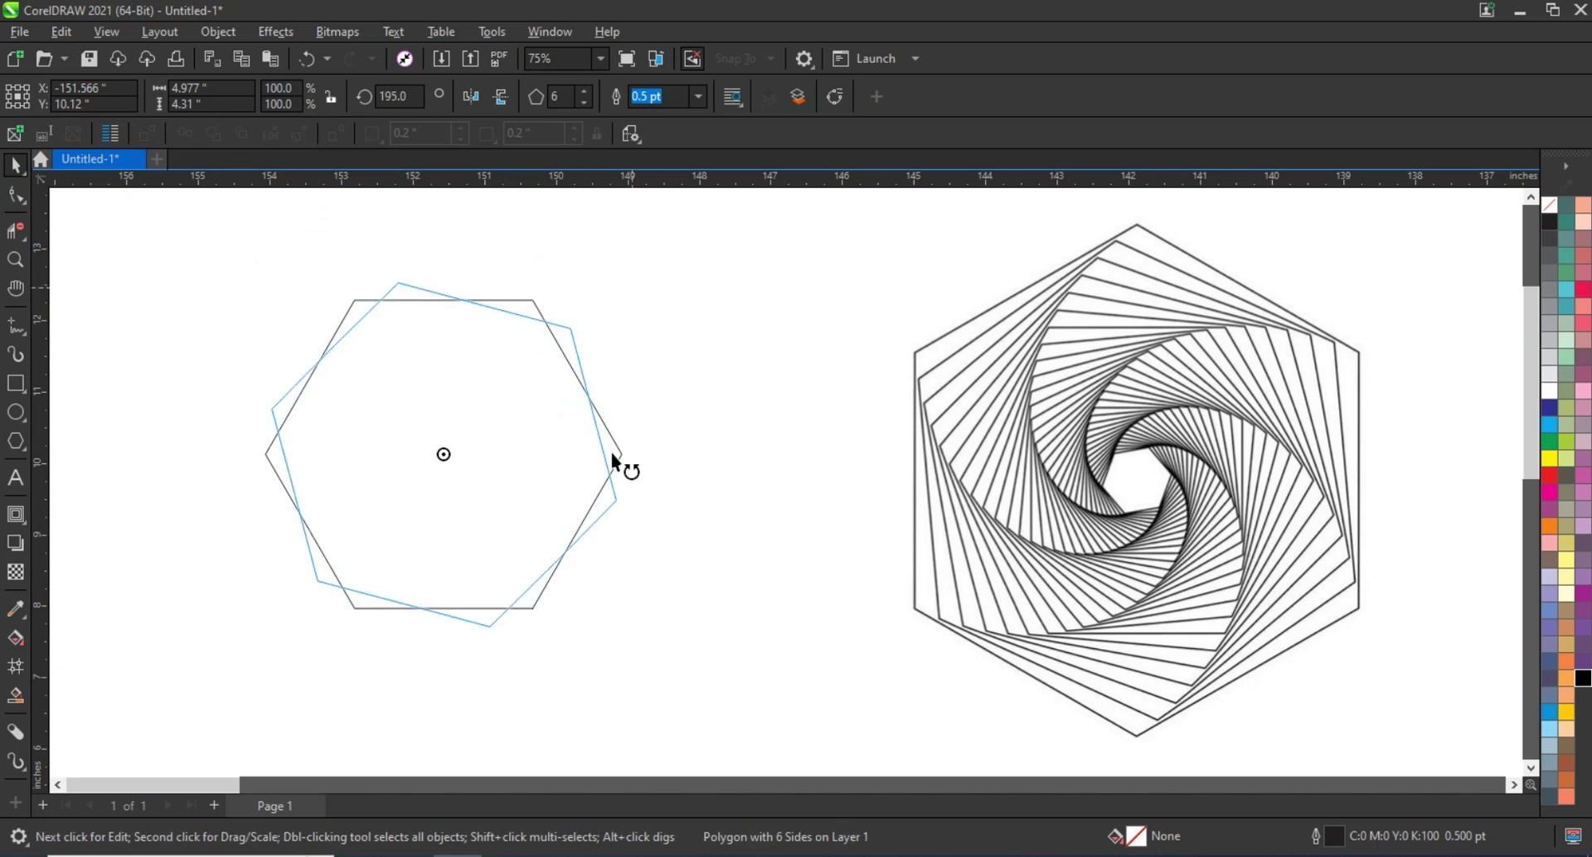
Step: Rotate the hexagon upright, scale it to 121%, and give it a 2.0 pt outline
{"action": "left_click_drag", "start_coordinate": [632, 294], "coordinate": [524, 569]}
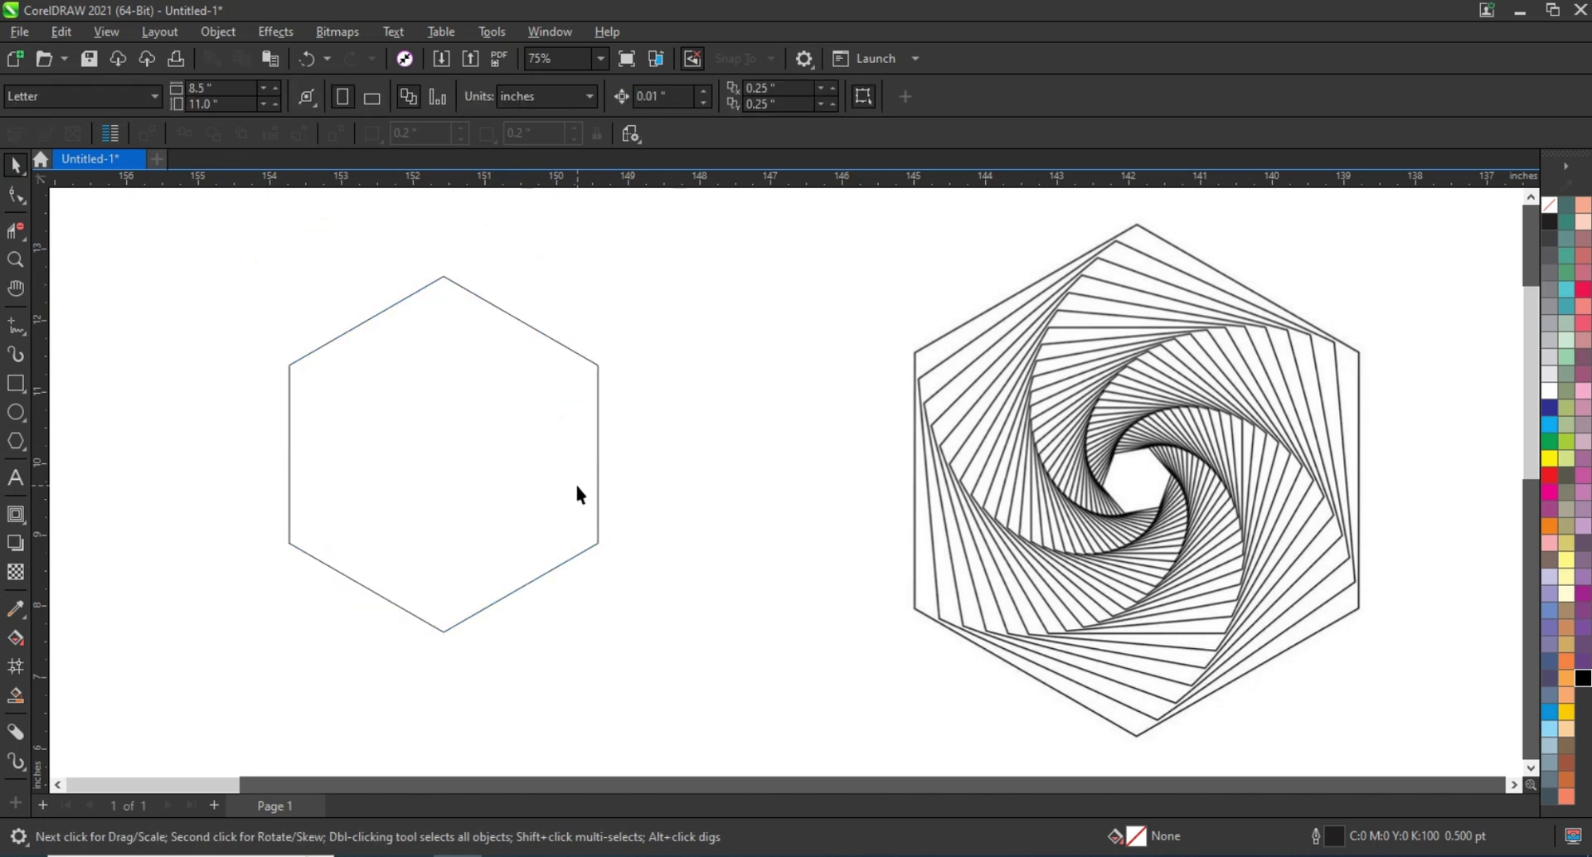
{"action": "left_click_drag", "start_coordinate": [574, 482], "coordinate": [605, 525]}
{"action": "left_click_drag", "start_coordinate": [636, 312], "coordinate": [670, 275]}
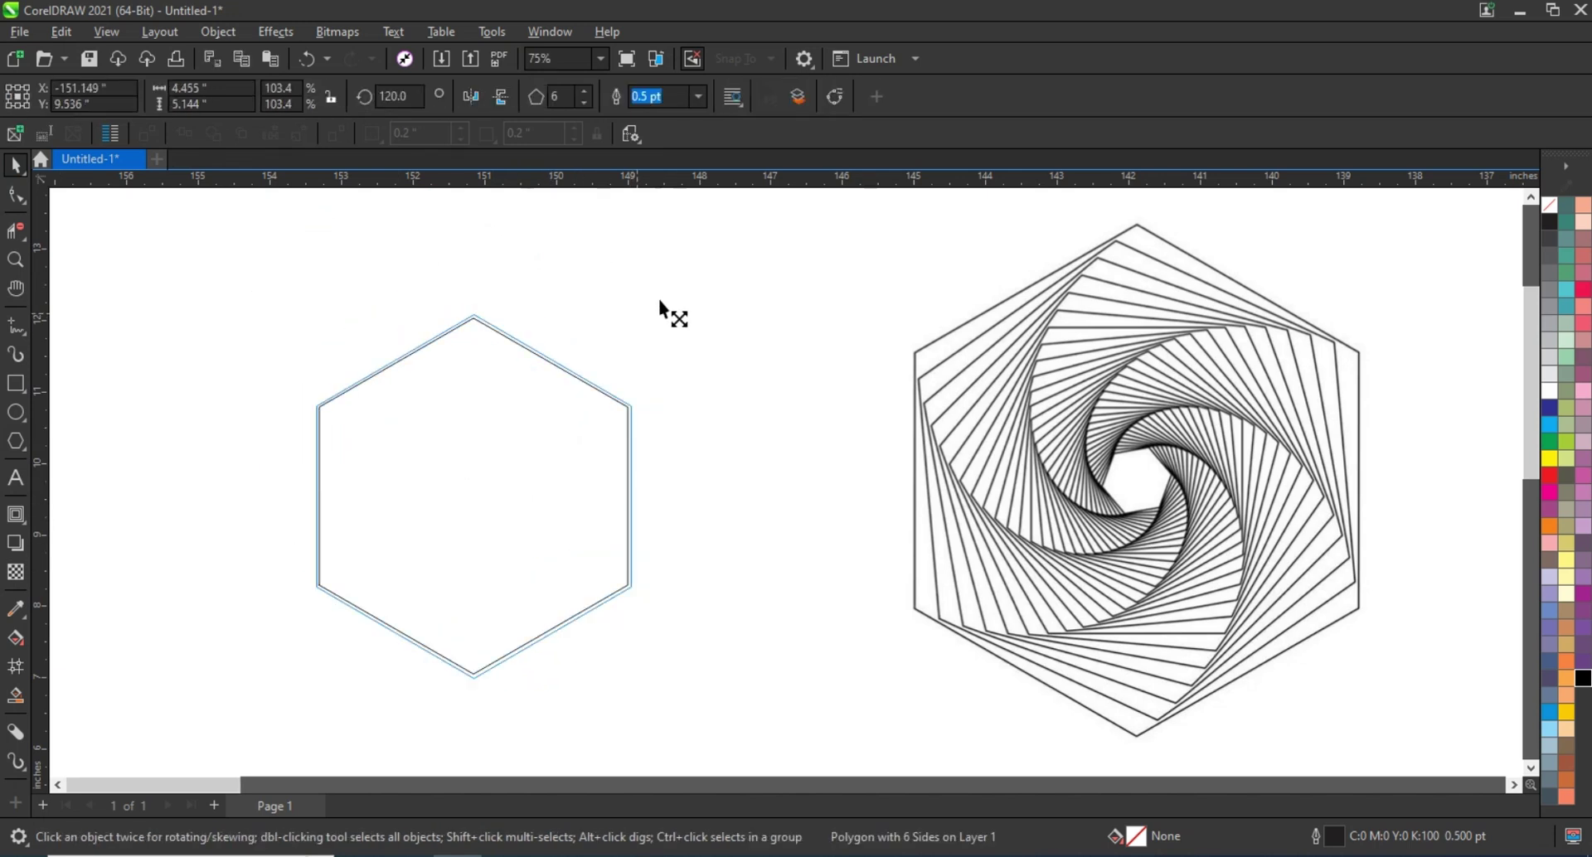
{"action": "left_click", "coordinate": [698, 97]}
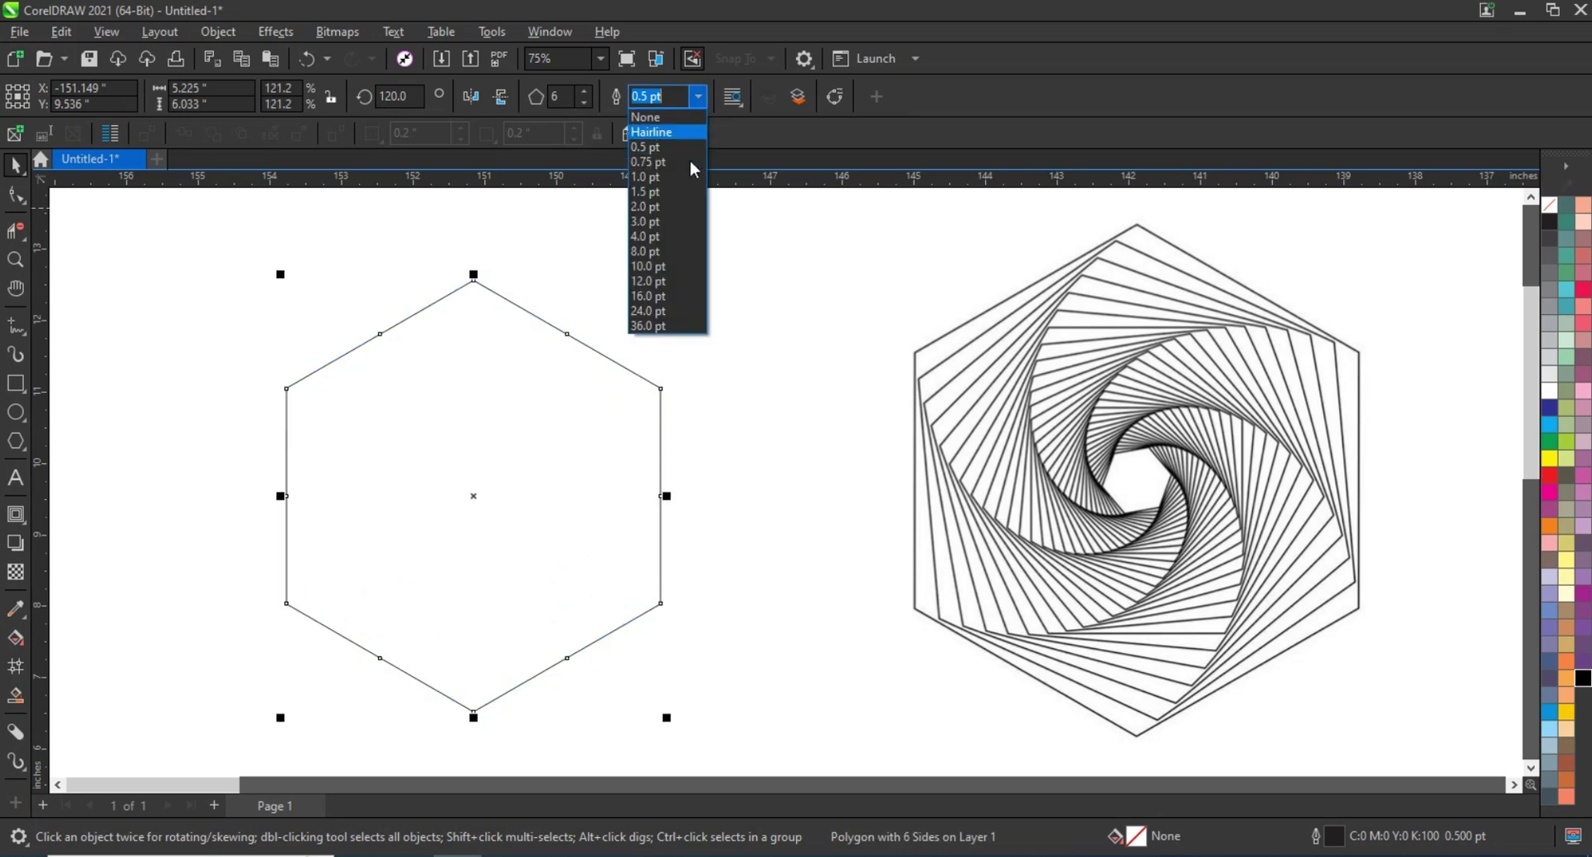
{"action": "left_click", "coordinate": [676, 197]}
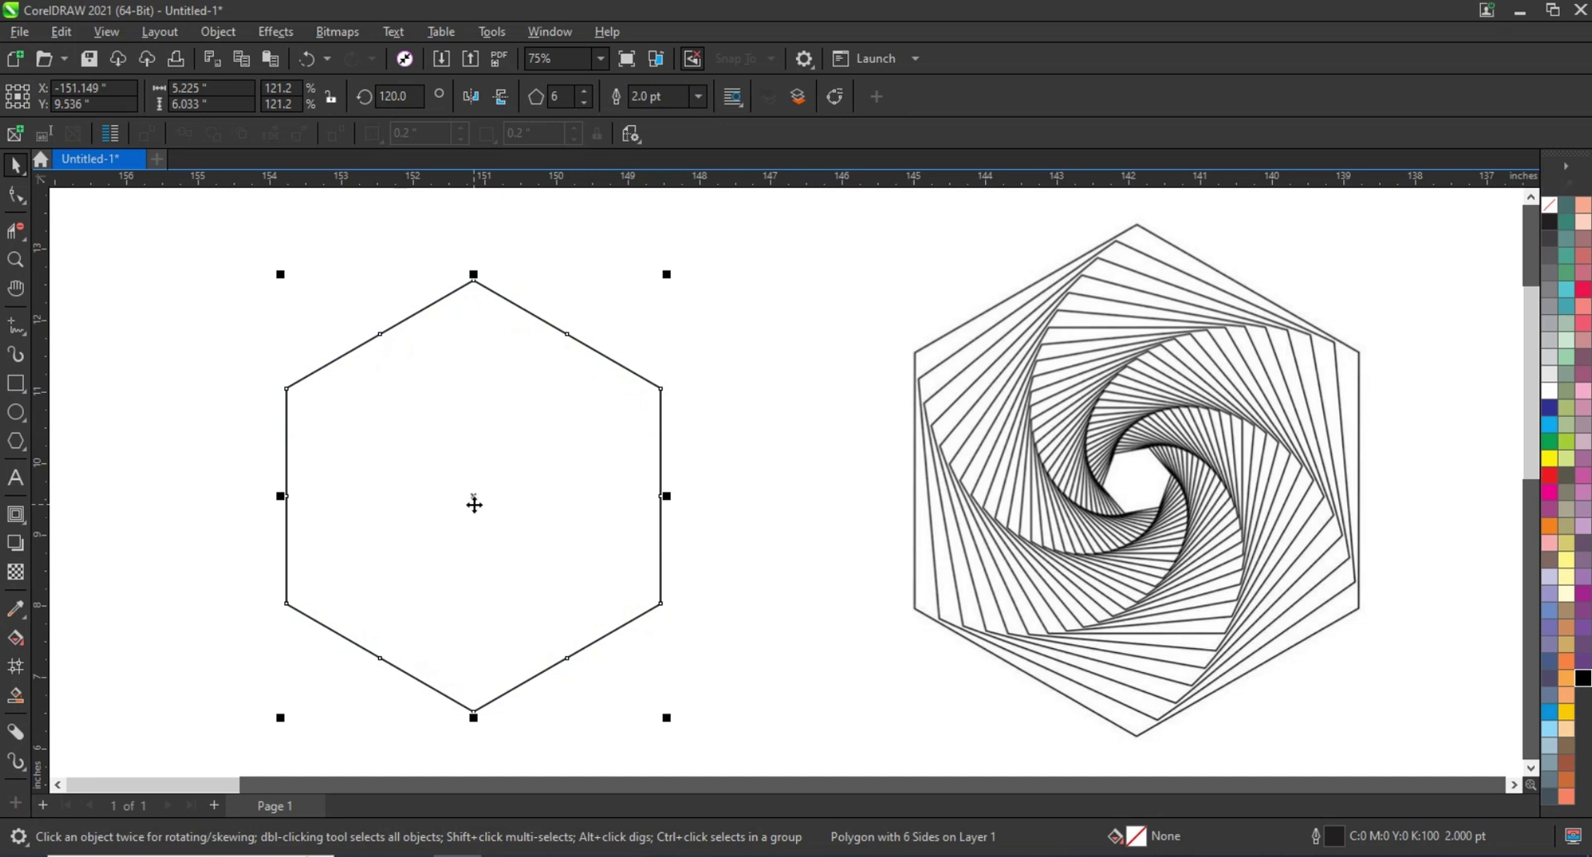
{"action": "left_click", "coordinate": [474, 504]}
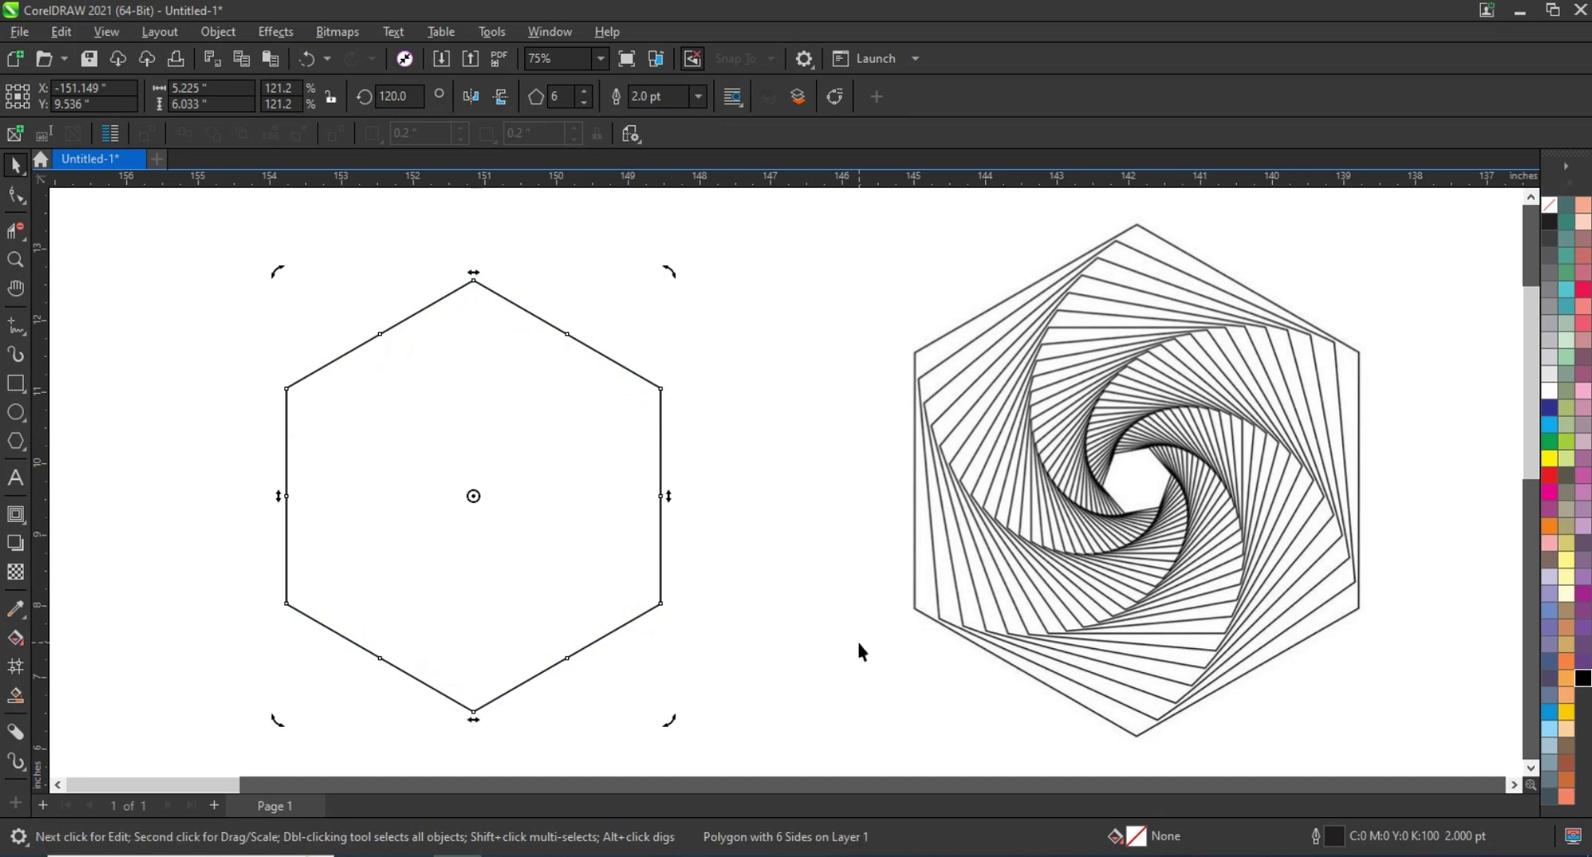
Step: Try a small trial rotation of the hexagon, then cancel it
{"action": "left_click_drag", "start_coordinate": [674, 277], "coordinate": [614, 255]}
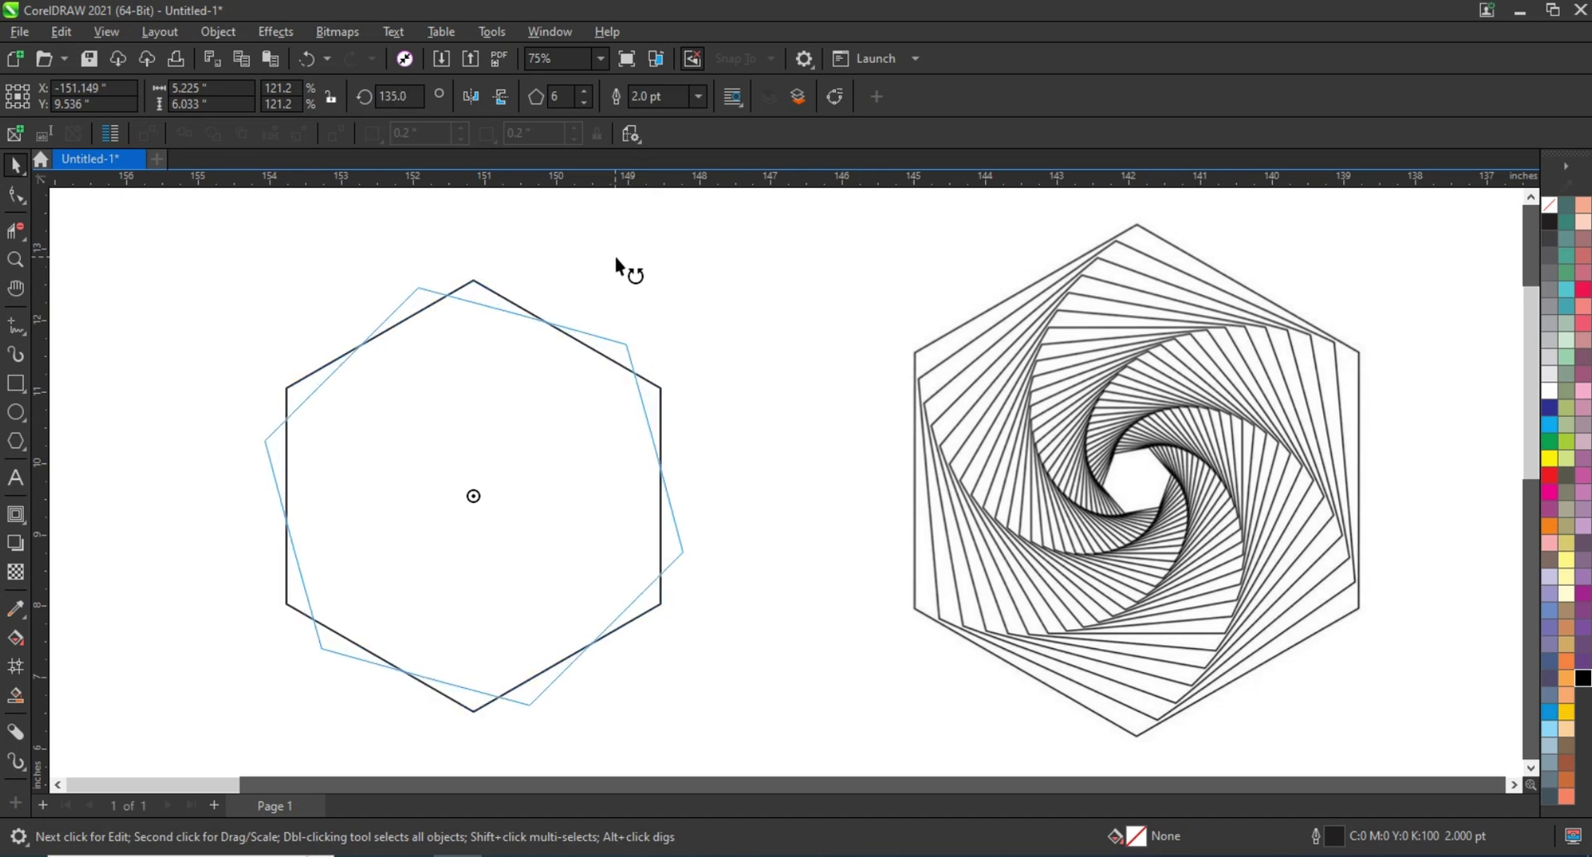
{"action": "mouse_move", "coordinate": [613, 256]}
{"action": "left_mouse_down"}
{"action": "mouse_move", "coordinate": [629, 284]}
{"action": "mouse_move", "coordinate": [622, 267]}
{"action": "mouse_move", "coordinate": [643, 267]}
{"action": "left_mouse_up"}
{"action": "key", "text": "Escape"}
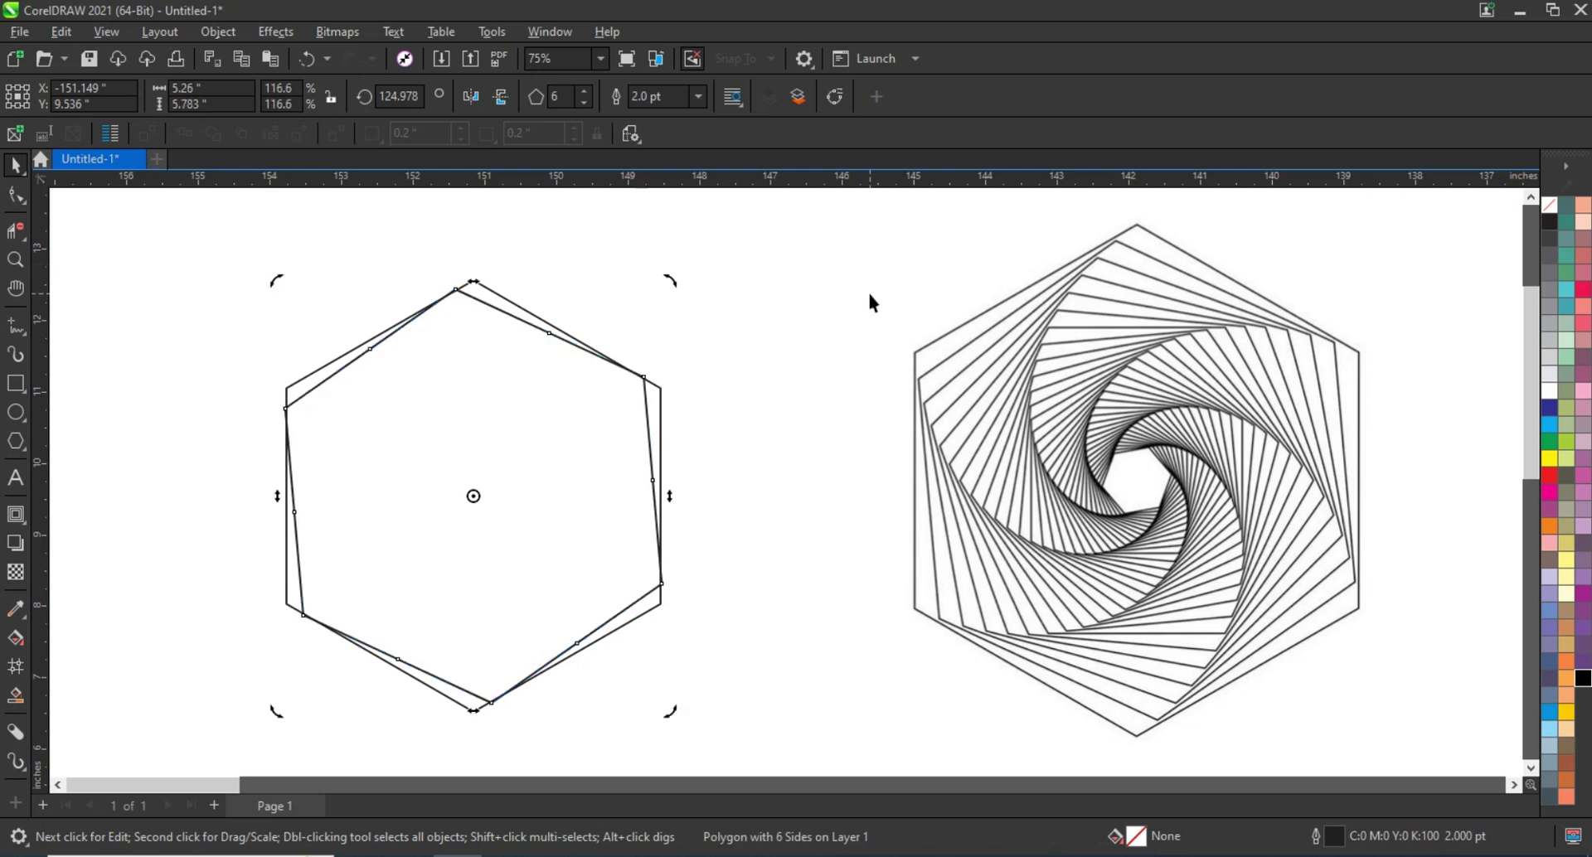
Step: Repeat rotated, shrinking hexagon copies with Ctrl+R to spiral toward the centre
{"action": "key", "text": "ctrl+r"}
{"action": "key", "text": "ctrl+r"}
{"action": "key", "text": "ctrl+r"}
{"action": "key", "text": "ctrl+r"}
{"action": "key", "text": "ctrl+r"}
{"action": "key", "text": "ctrl+r"}
{"action": "key", "text": "ctrl+r"}
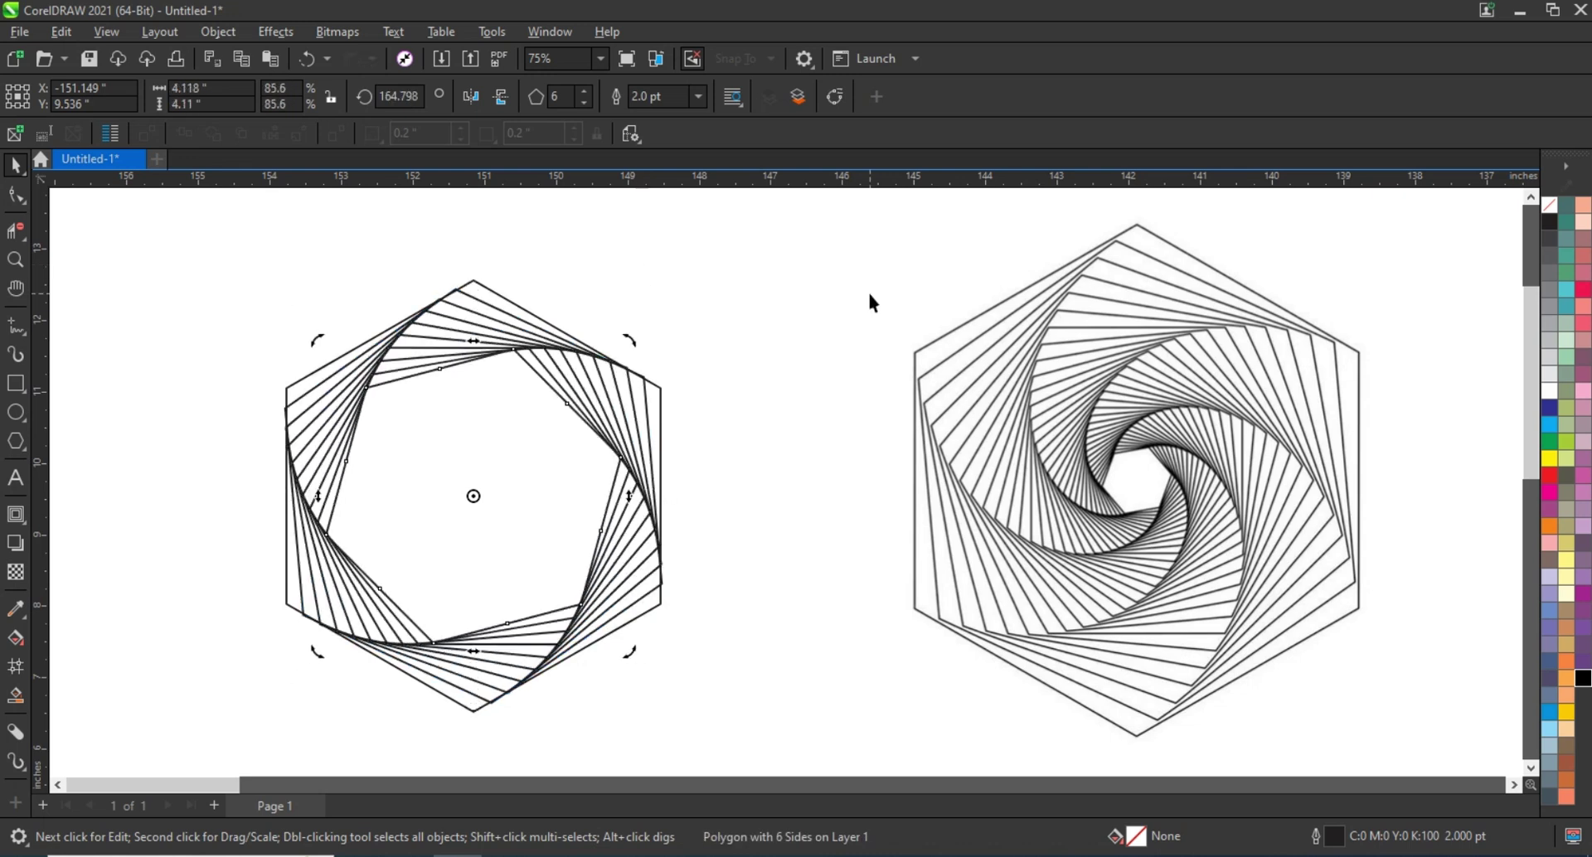
{"action": "key", "text": "ctrl+r"}
{"action": "key", "text": "ctrl+r"}
{"action": "key", "text": "ctrl+r"}
{"action": "key", "text": "ctrl+r"}
{"action": "key", "text": "ctrl+r"}
{"action": "key", "text": "ctrl+r"}
{"action": "key", "text": "ctrl+r"}
{"action": "key", "text": "ctrl+r"}
{"action": "key", "text": "ctrl+r"}
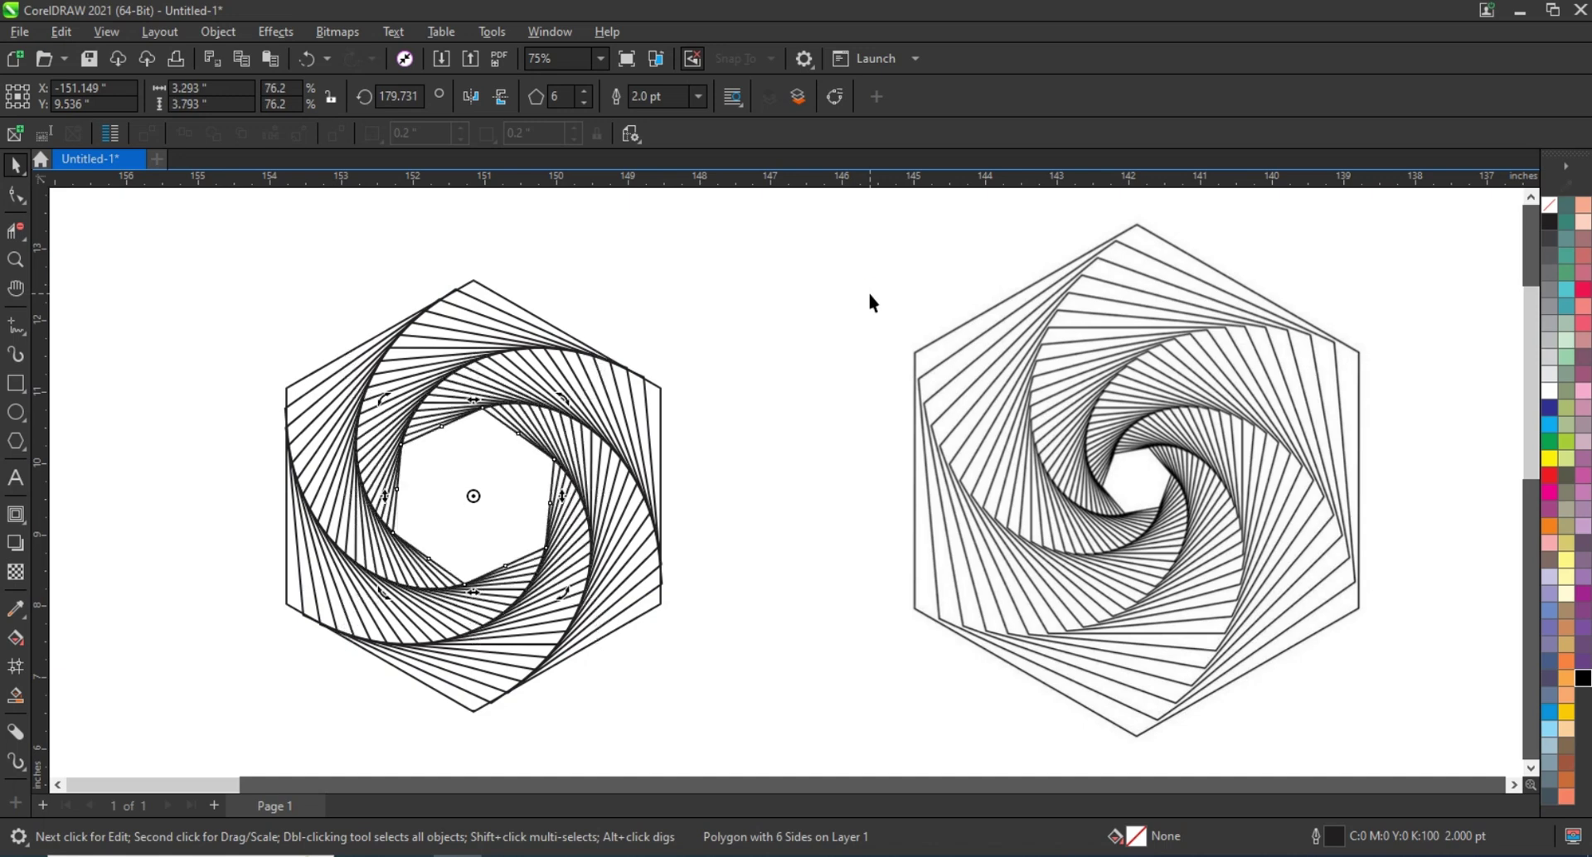
{"action": "key", "text": "ctrl+r"}
{"action": "key", "text": "ctrl+r"}
{"action": "key", "text": "ctrl+r"}
{"action": "key", "text": "ctrl+r"}
{"action": "key", "text": "ctrl+r"}
{"action": "key", "text": "ctrl+r"}
{"action": "key", "text": "ctrl+r"}
{"action": "key", "text": "ctrl+r"}
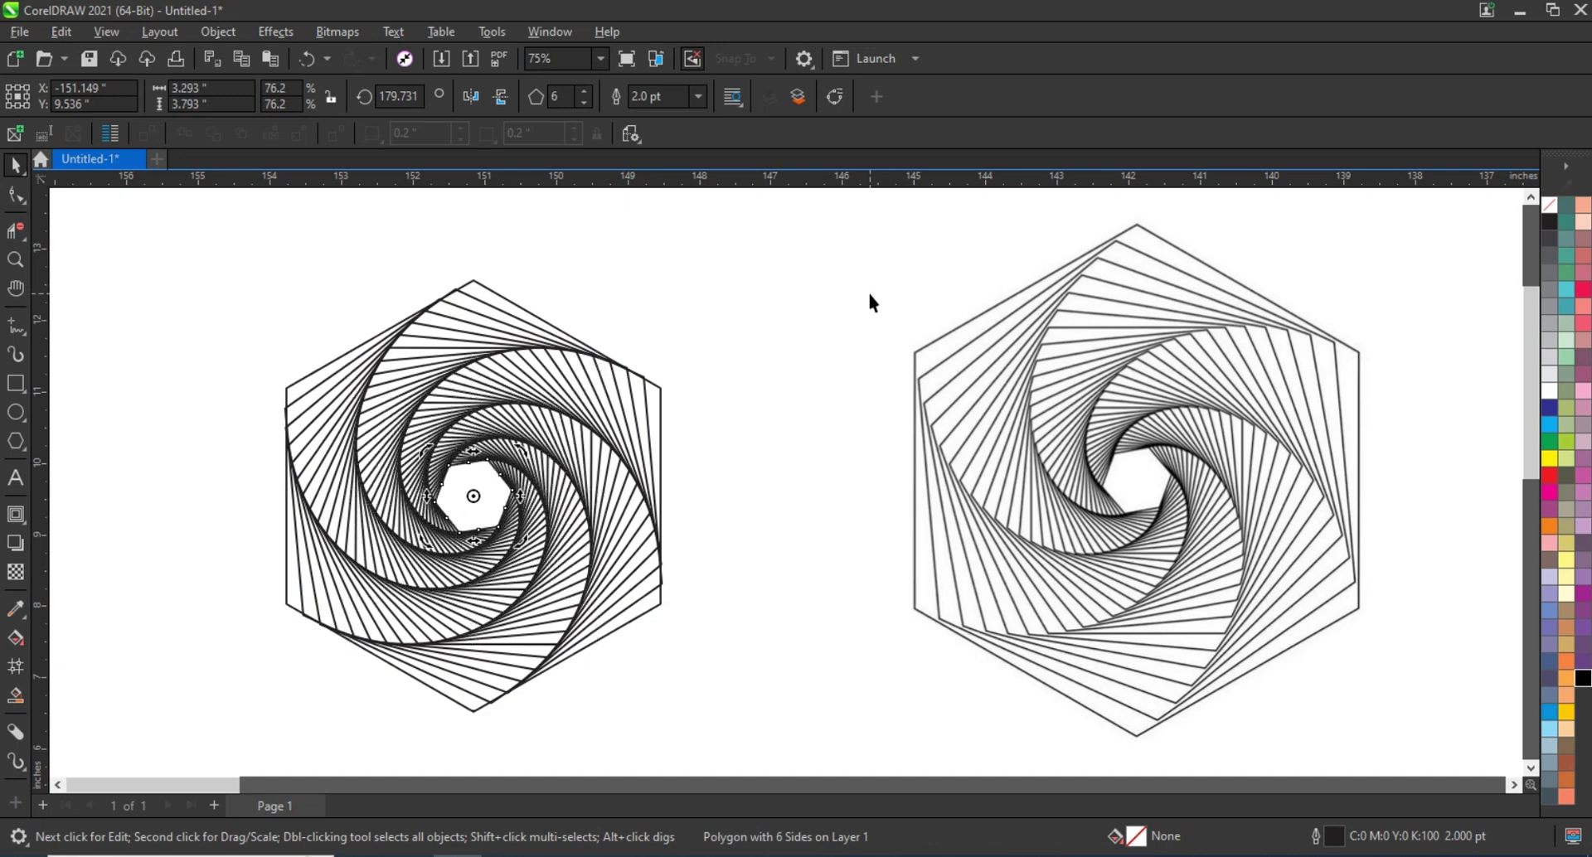
{"action": "key", "text": "ctrl+r"}
{"action": "key", "text": "ctrl+r"}
{"action": "key", "text": "ctrl+r"}
{"action": "key", "text": "ctrl+r"}
{"action": "key", "text": "ctrl+r"}
{"action": "key", "text": "ctrl+r"}
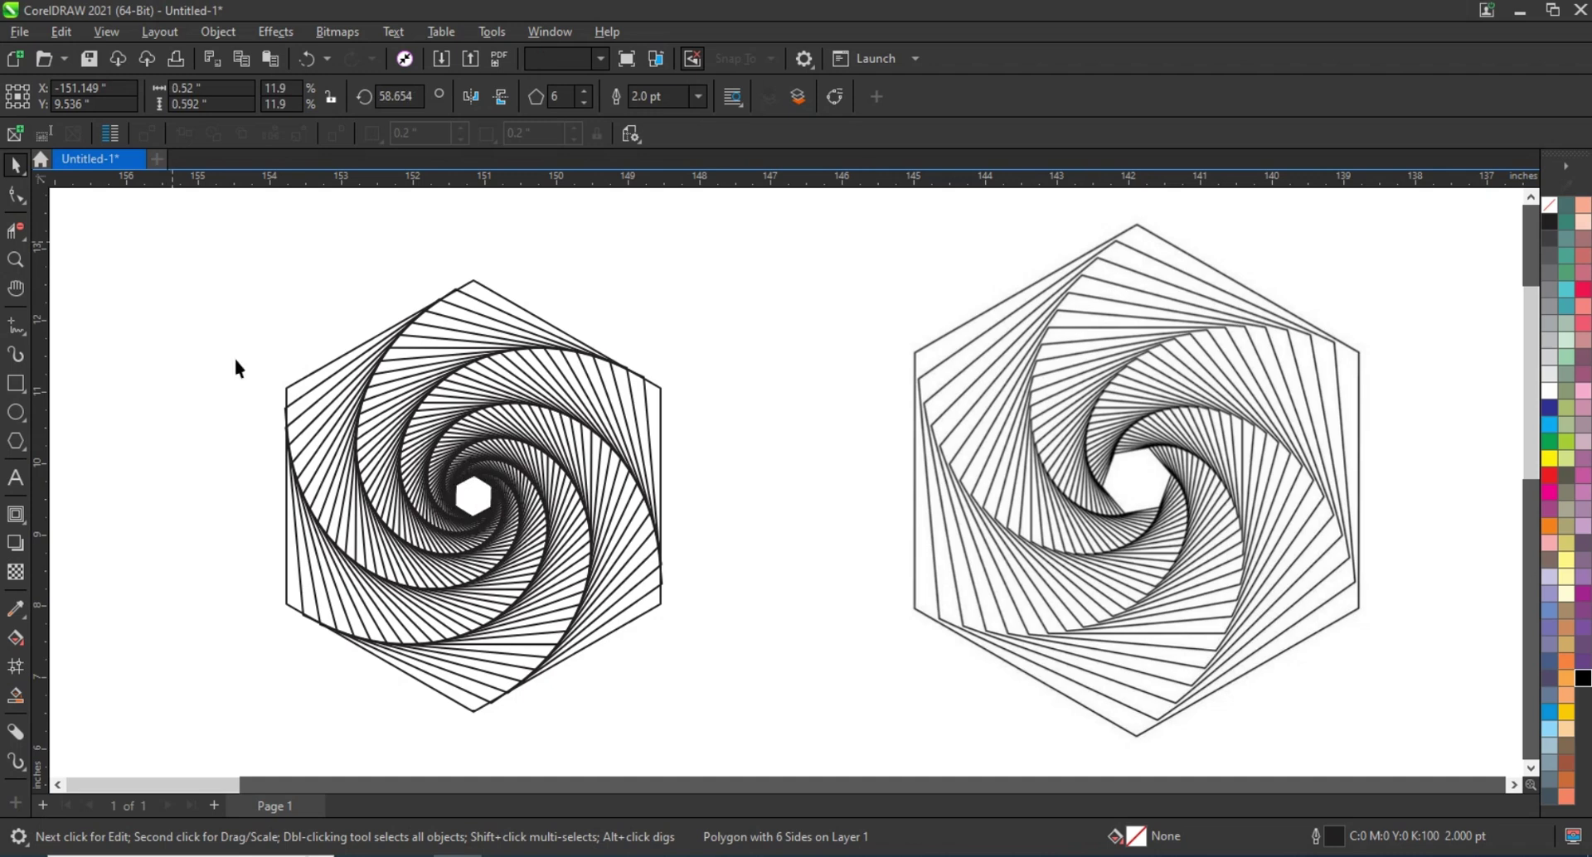
{"action": "left_click_drag", "start_coordinate": [172, 244], "coordinate": [731, 752]}
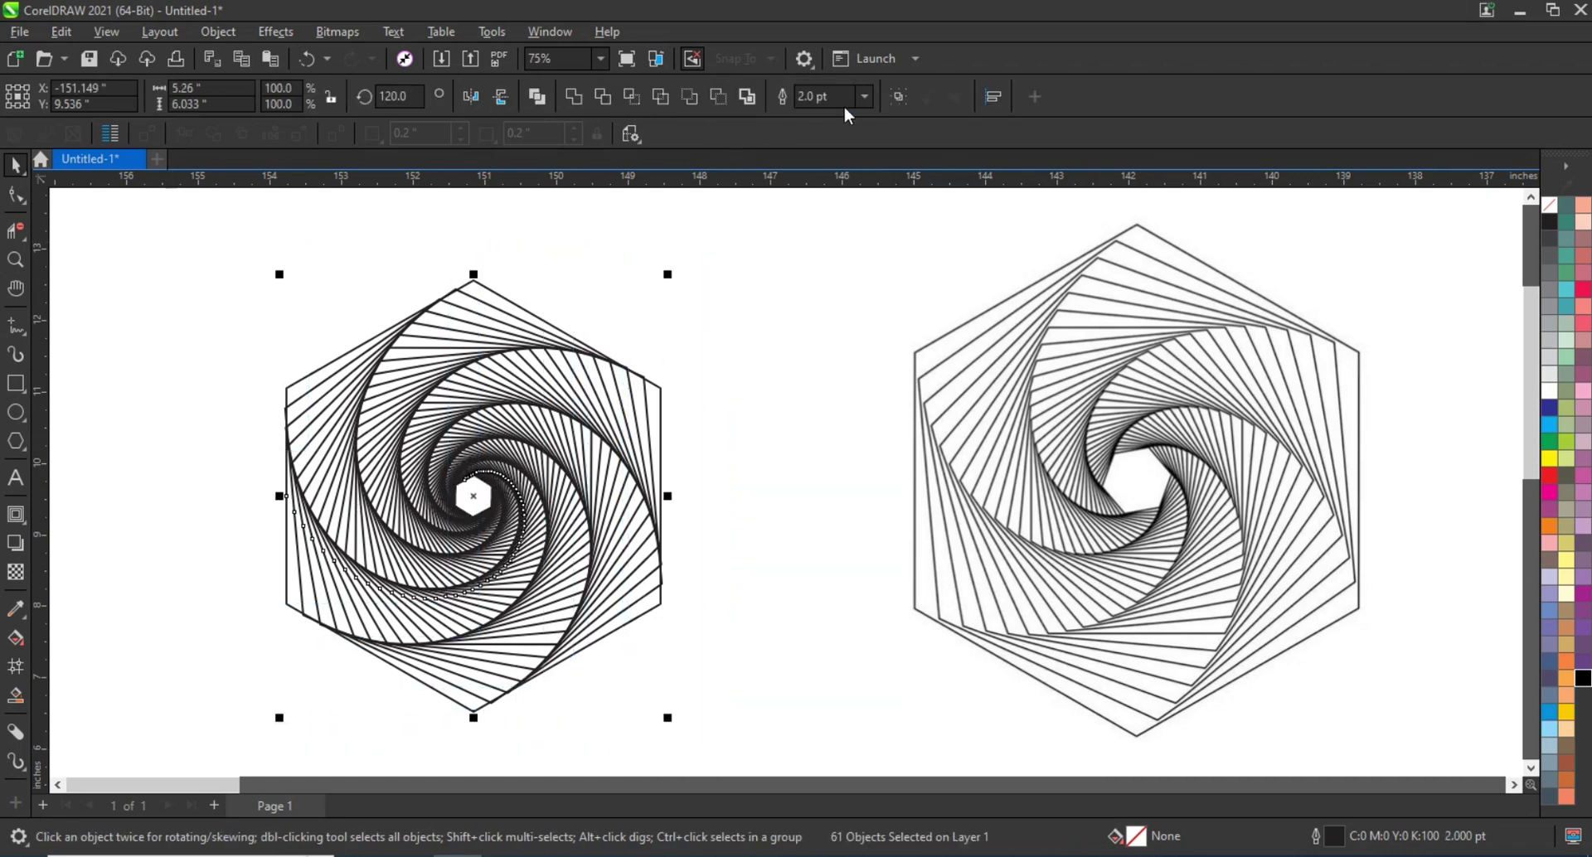
Step: Set the spiral's line width to 1.0 pt
{"action": "left_click", "coordinate": [864, 96]}
{"action": "left_click", "coordinate": [841, 191]}
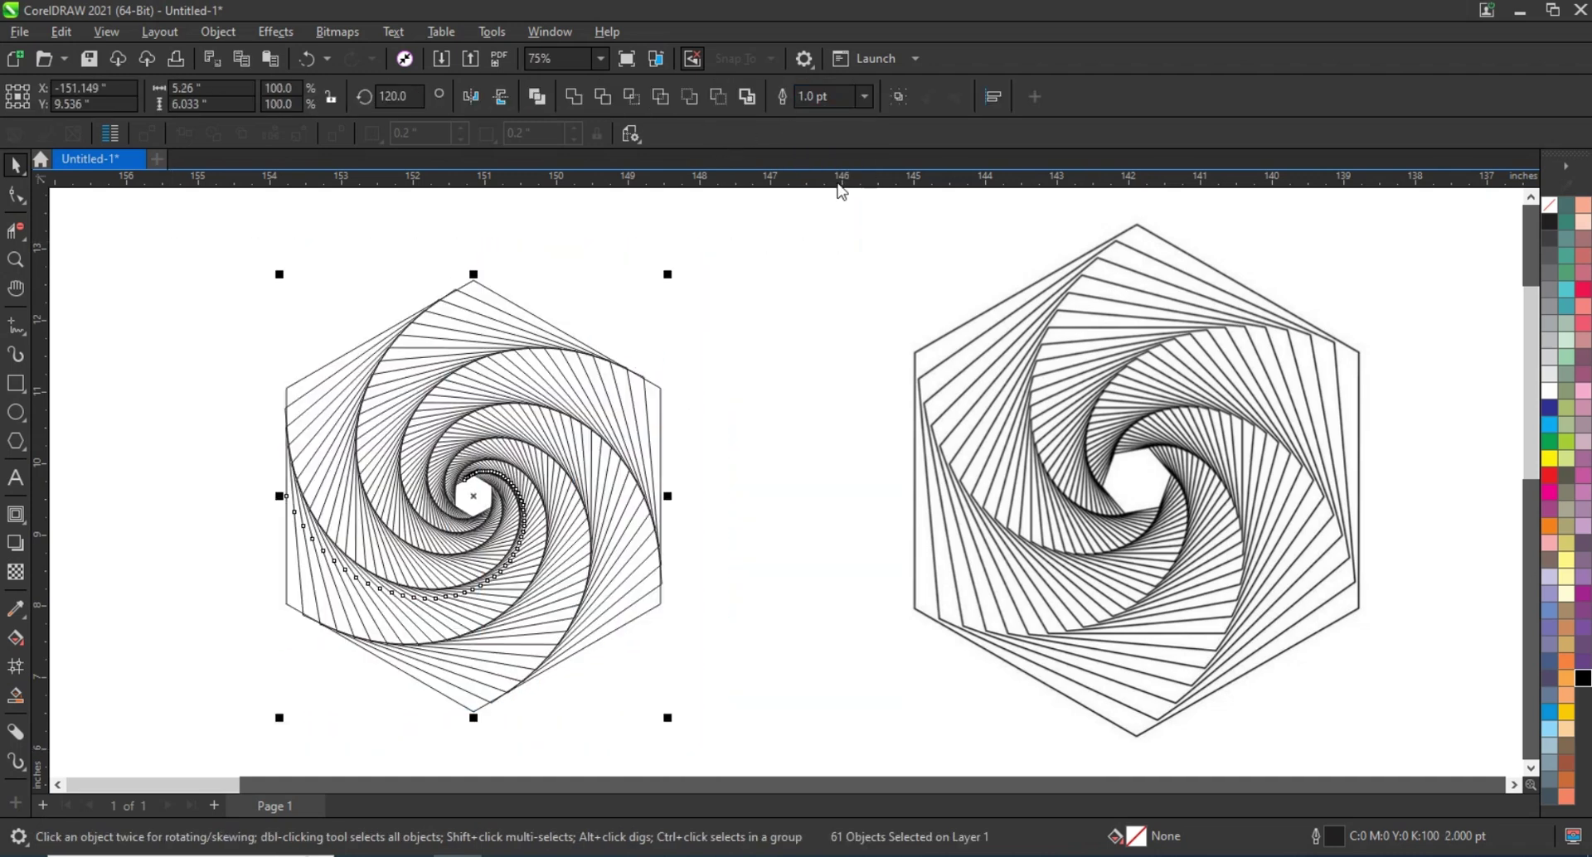
{"action": "left_click", "coordinate": [807, 328]}
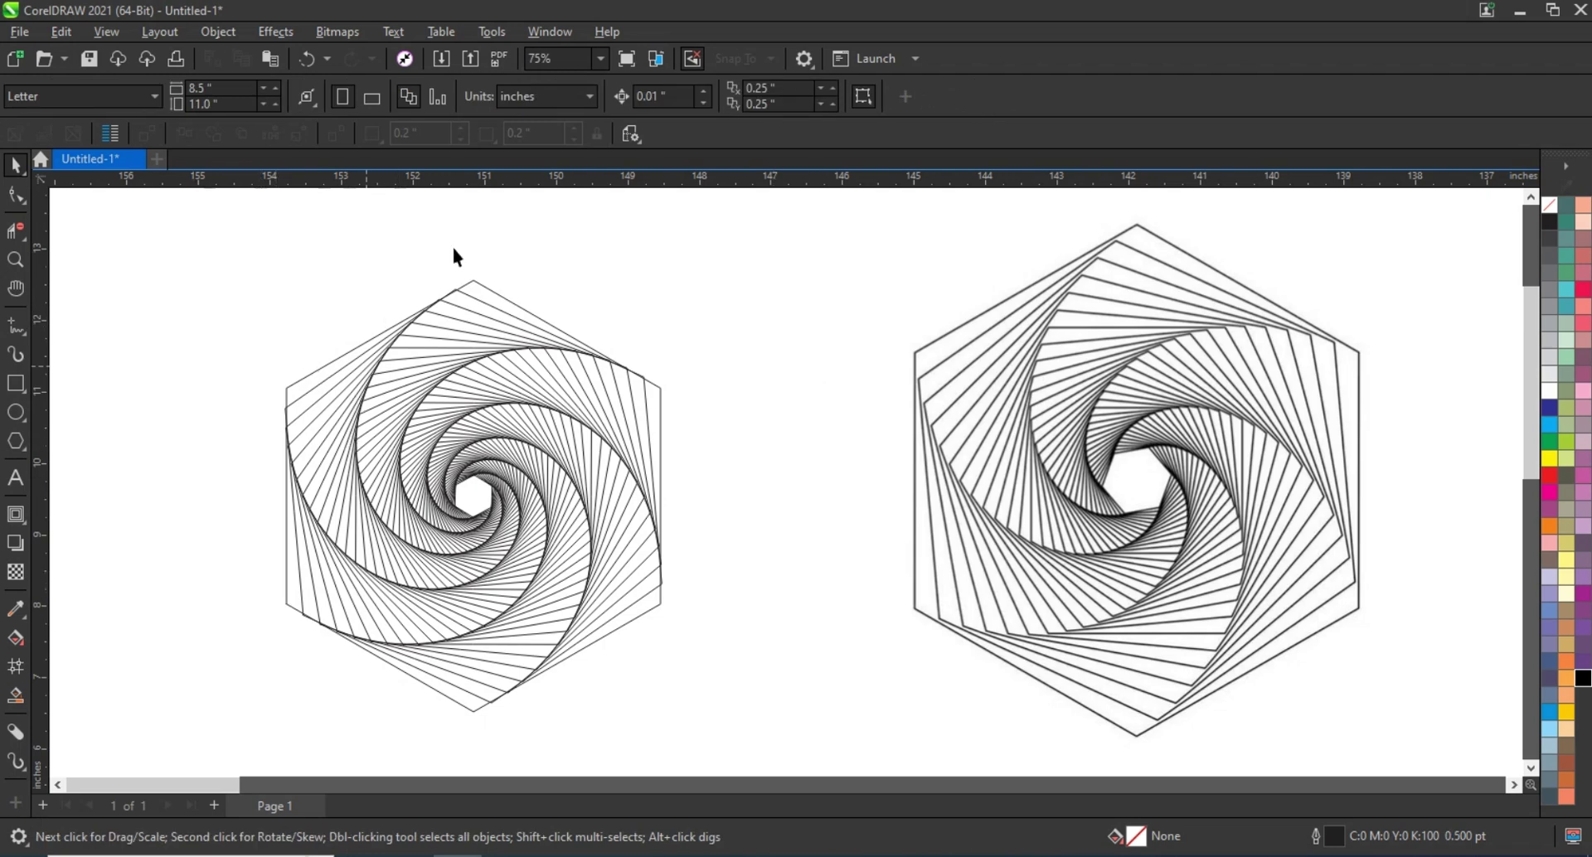
Step: Enlarge the whole hexagon spiral to 130.5% about its centre
{"action": "scroll", "coordinate": [809, 375], "scroll_direction": "down", "scroll_amount": 1}
{"action": "left_click_drag", "start_coordinate": [303, 284], "coordinate": [713, 640]}
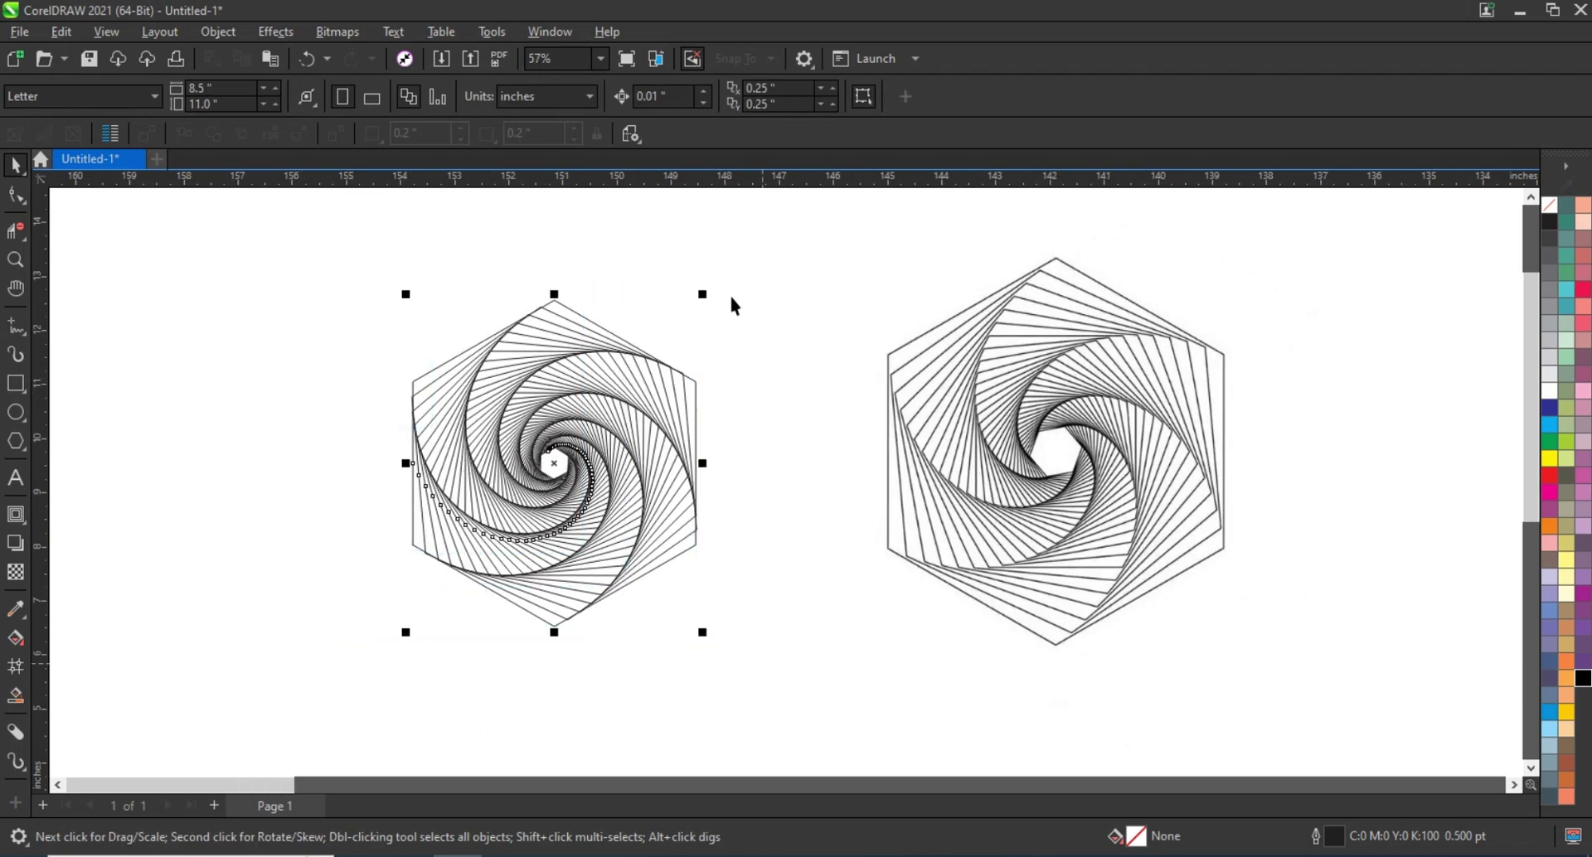
{"action": "left_click_drag", "start_coordinate": [705, 295], "coordinate": [756, 248]}
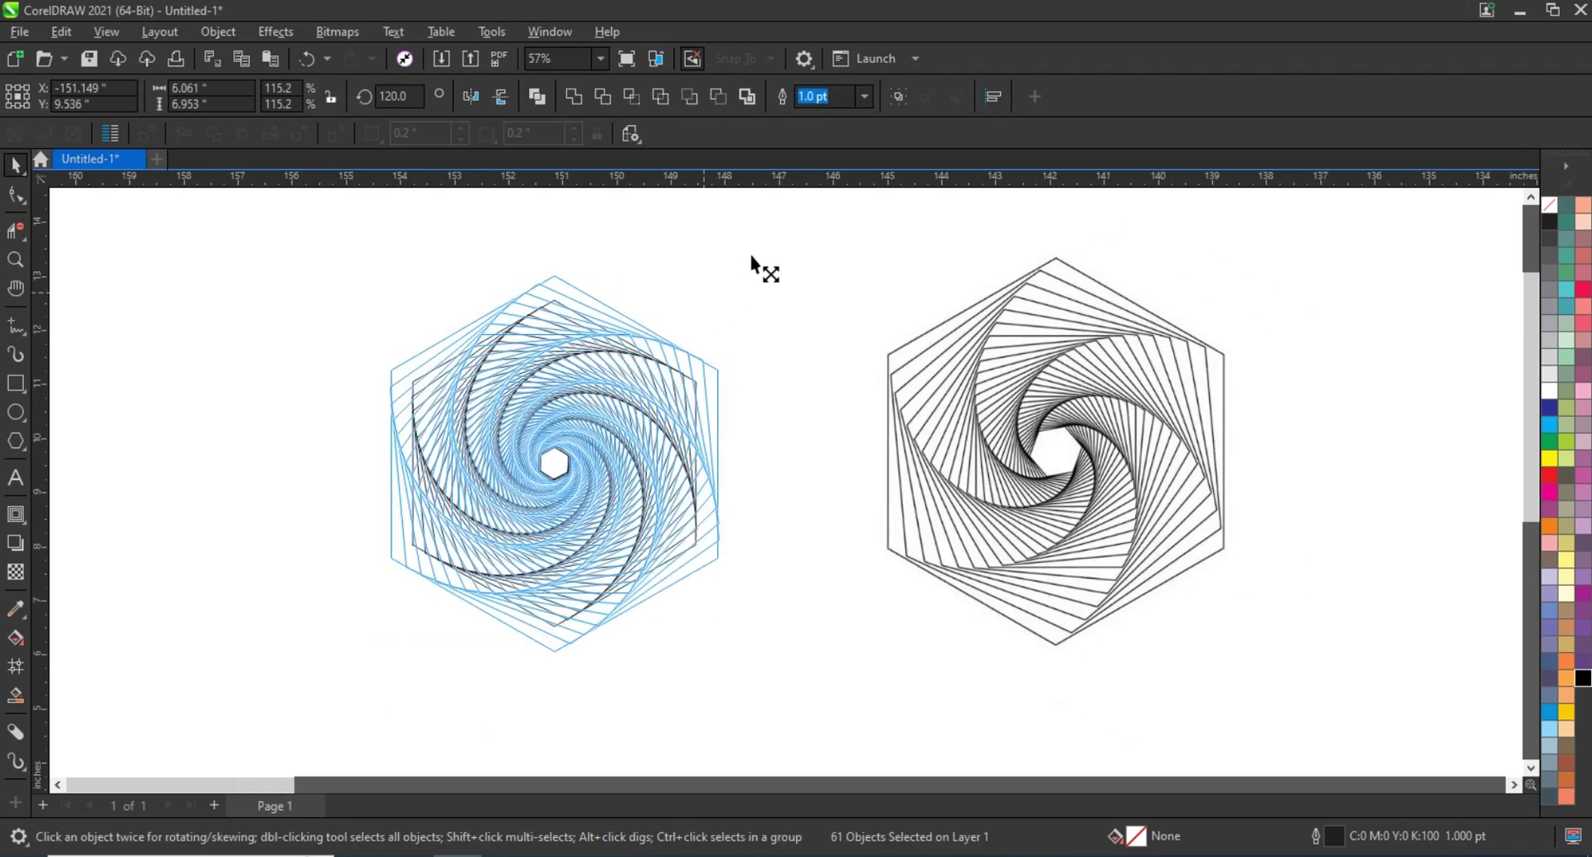
{"action": "left_click", "coordinate": [826, 269]}
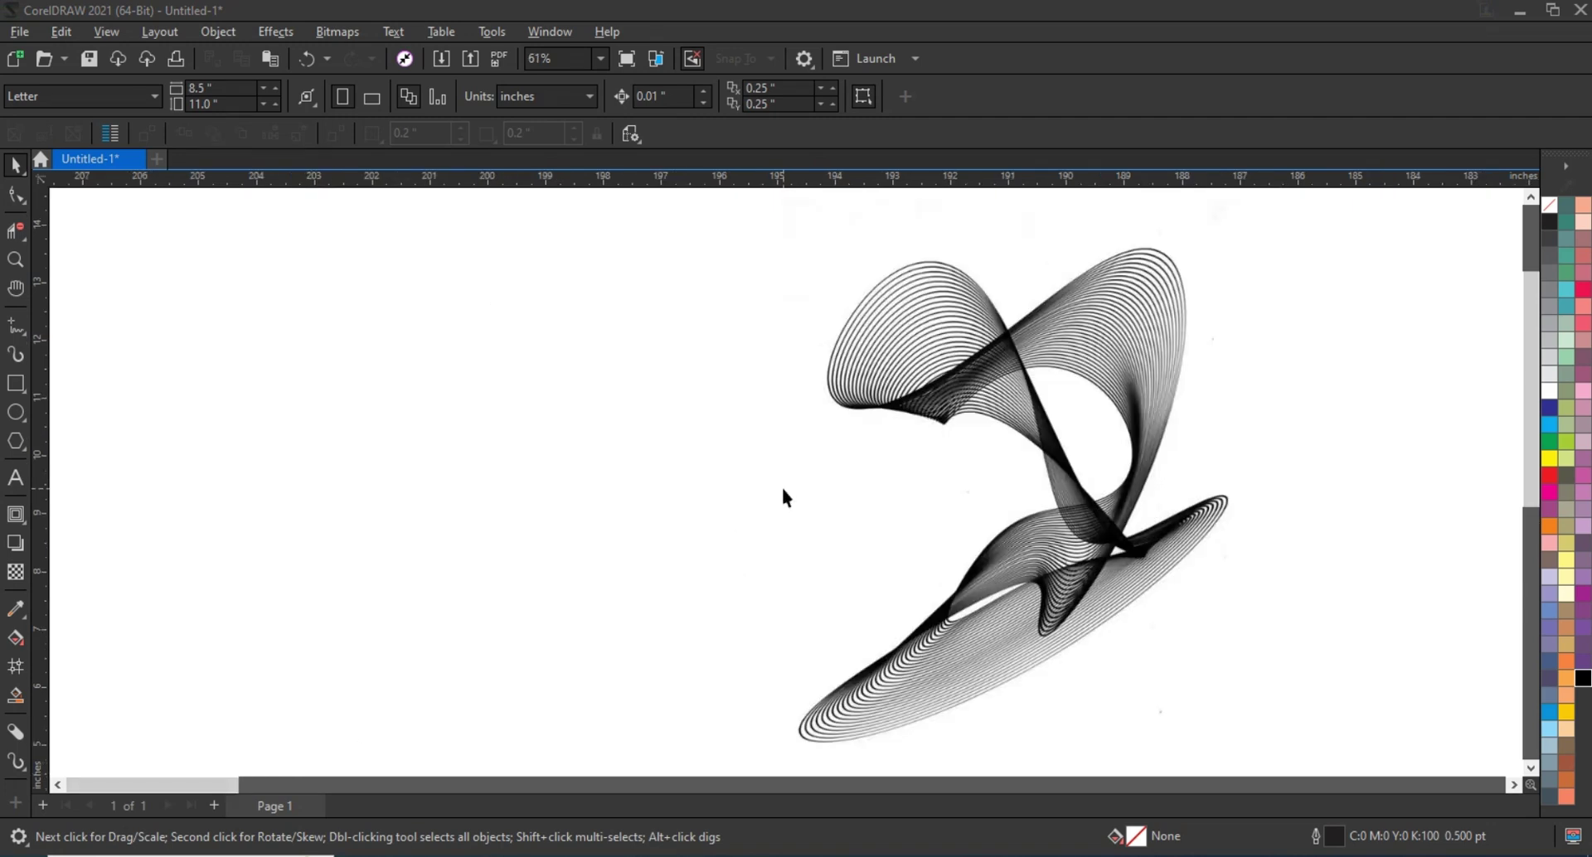
{"action": "left_click", "coordinate": [1045, 446]}
Step: Nudge the ribbon reference bitmap slightly to the right
{"action": "left_click", "coordinate": [1003, 478]}
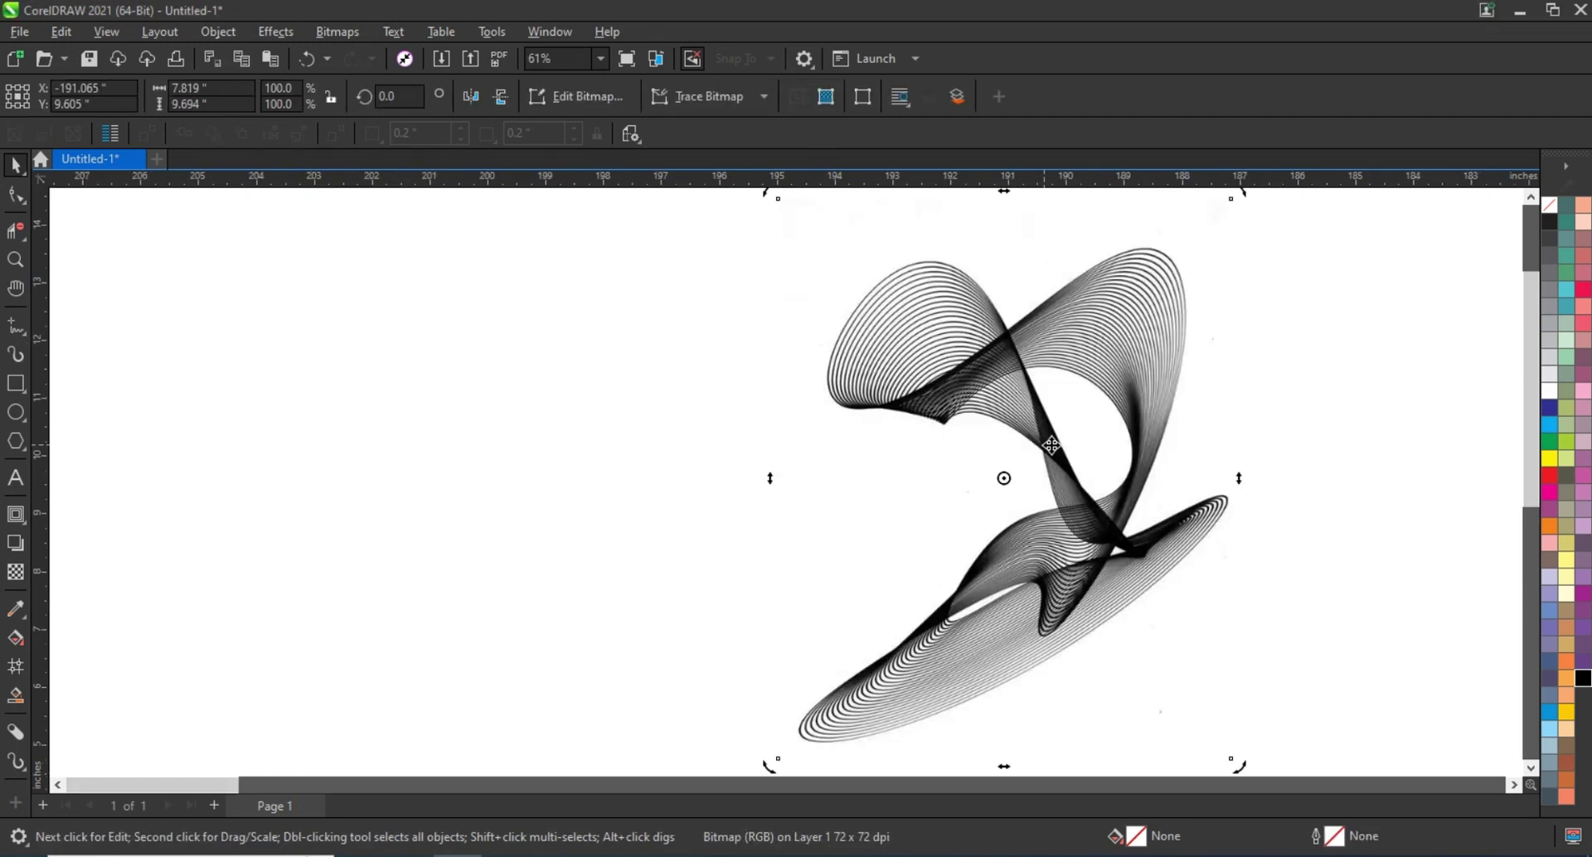
{"action": "left_click_drag", "start_coordinate": [1003, 479], "coordinate": [1020, 476]}
{"action": "left_click", "coordinate": [469, 379]}
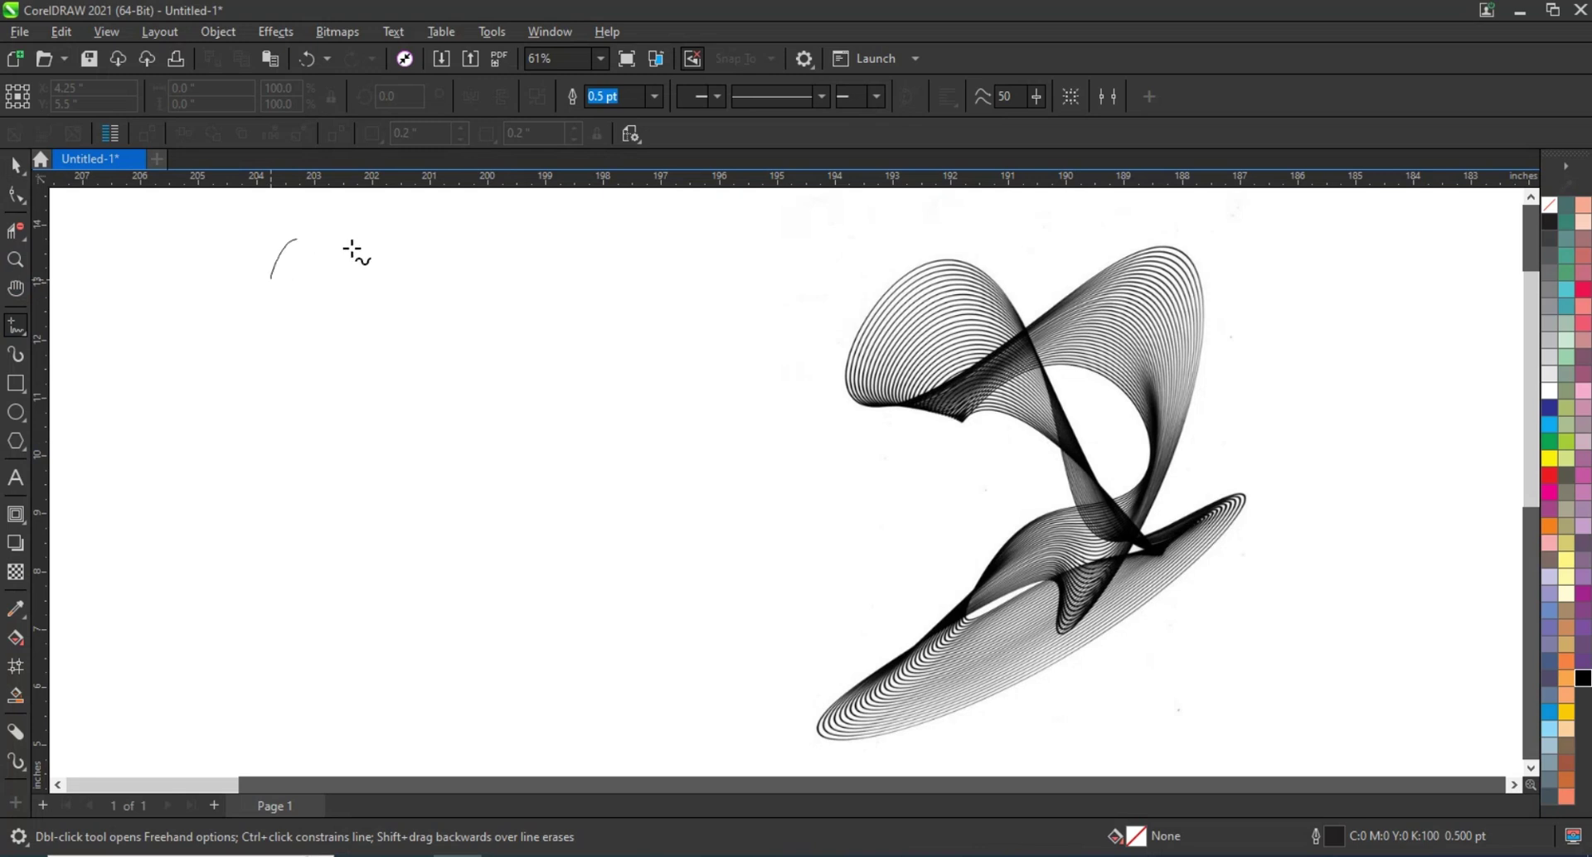
Step: Draw two long, crossing wavy freehand curves left of the reference
{"action": "mouse_move", "coordinate": [352, 250]}
{"action": "left_mouse_down"}
{"action": "mouse_move", "coordinate": [652, 718]}
{"action": "mouse_move", "coordinate": [322, 698]}
{"action": "left_mouse_up"}
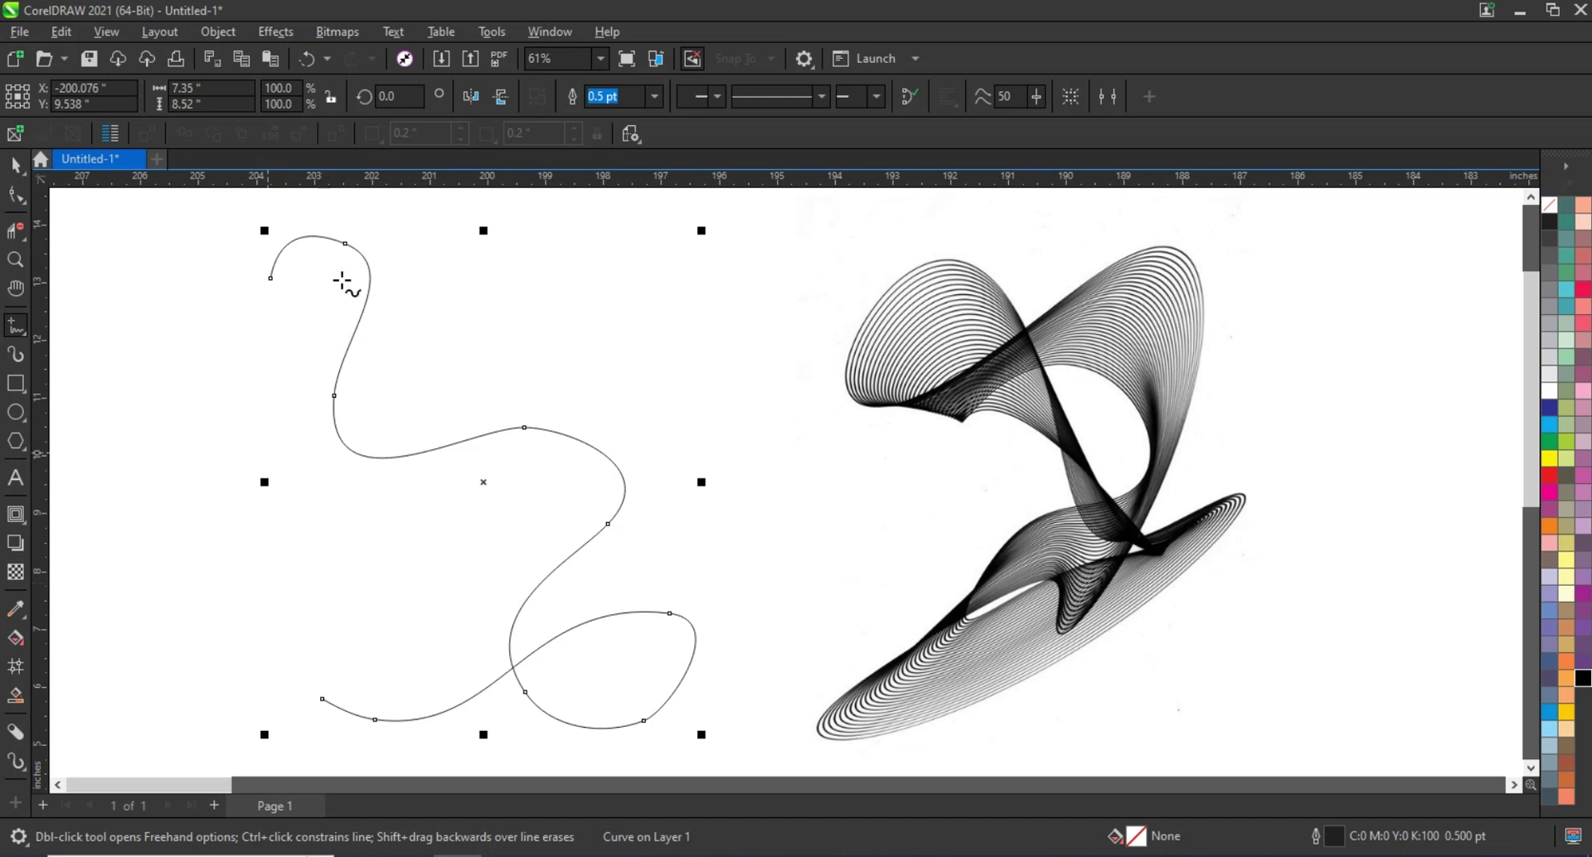
{"action": "mouse_move", "coordinate": [416, 279]}
{"action": "left_mouse_down"}
{"action": "mouse_move", "coordinate": [357, 588]}
{"action": "mouse_move", "coordinate": [771, 696]}
{"action": "left_mouse_up"}
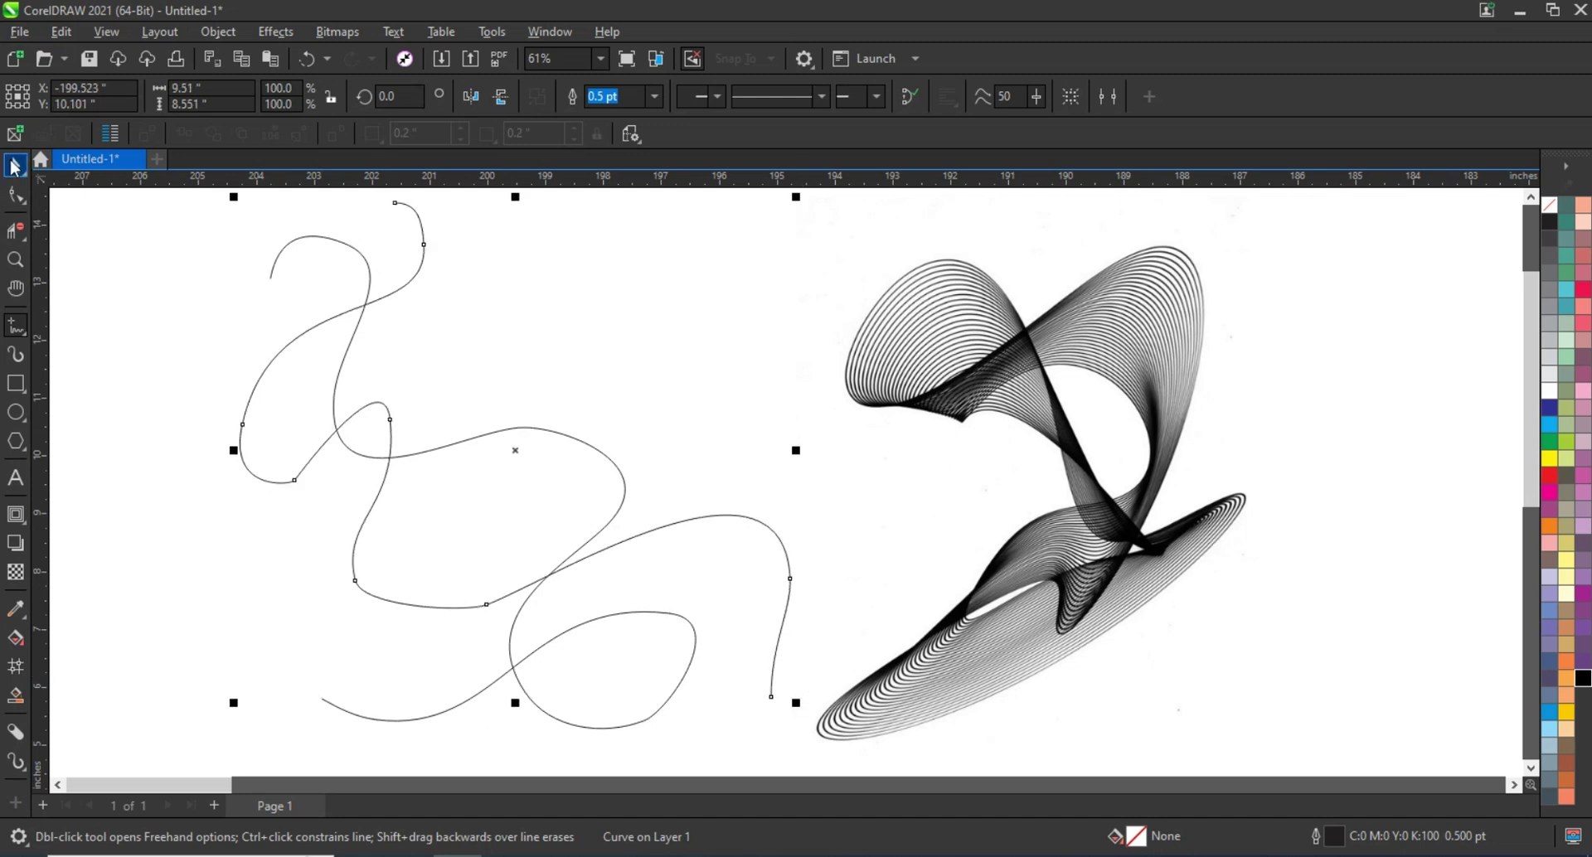
{"action": "left_click", "coordinate": [14, 166]}
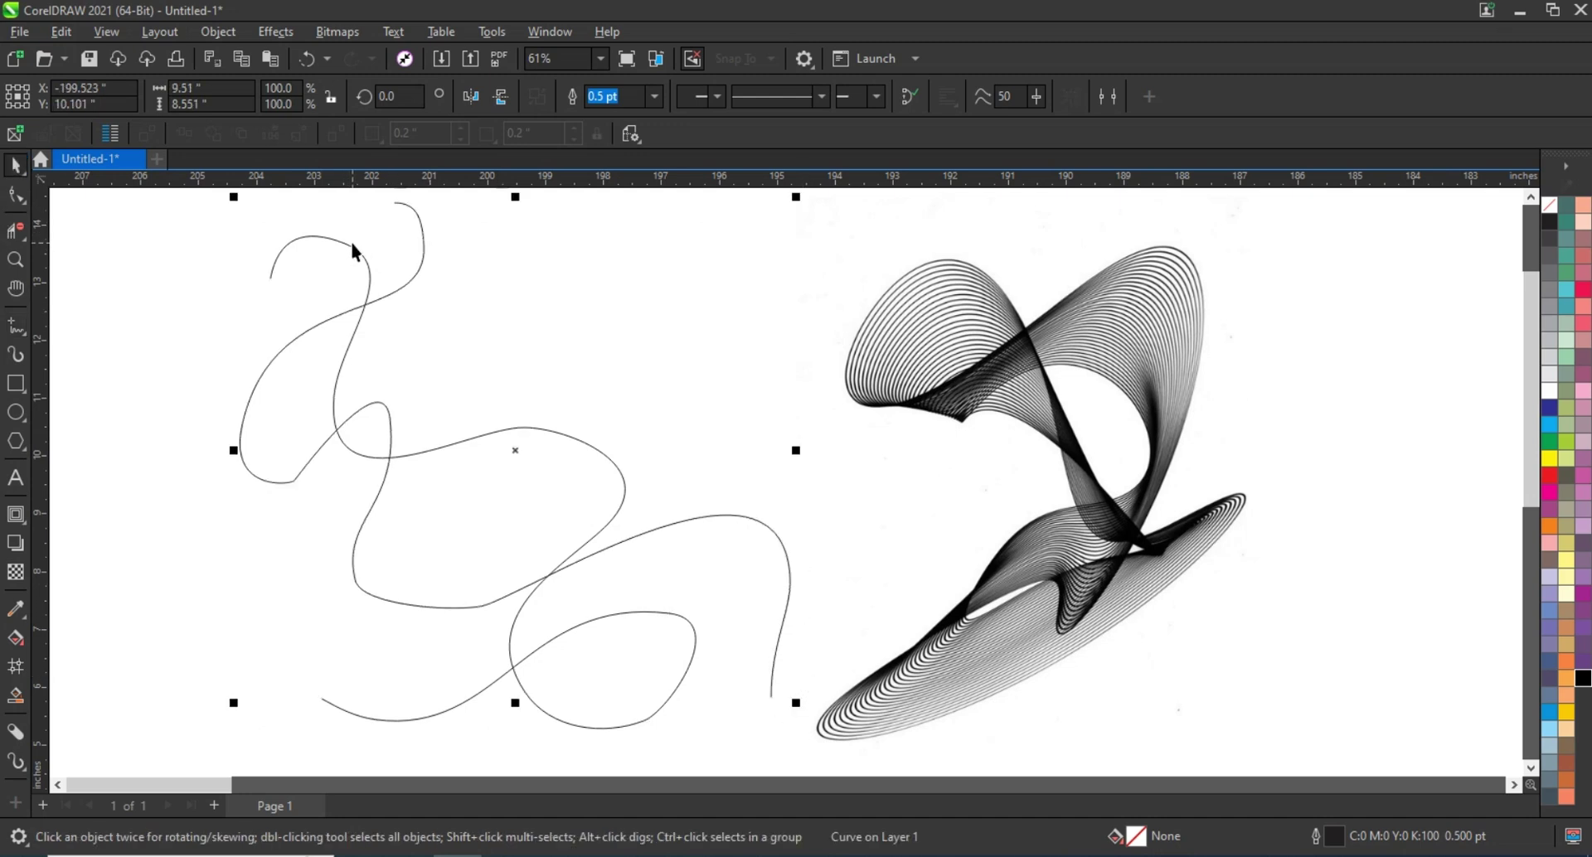
{"action": "left_click", "coordinate": [369, 257]}
Step: Select both wavy curves and apply a blend between them
{"action": "left_click", "coordinate": [348, 362], "text": "shift"}
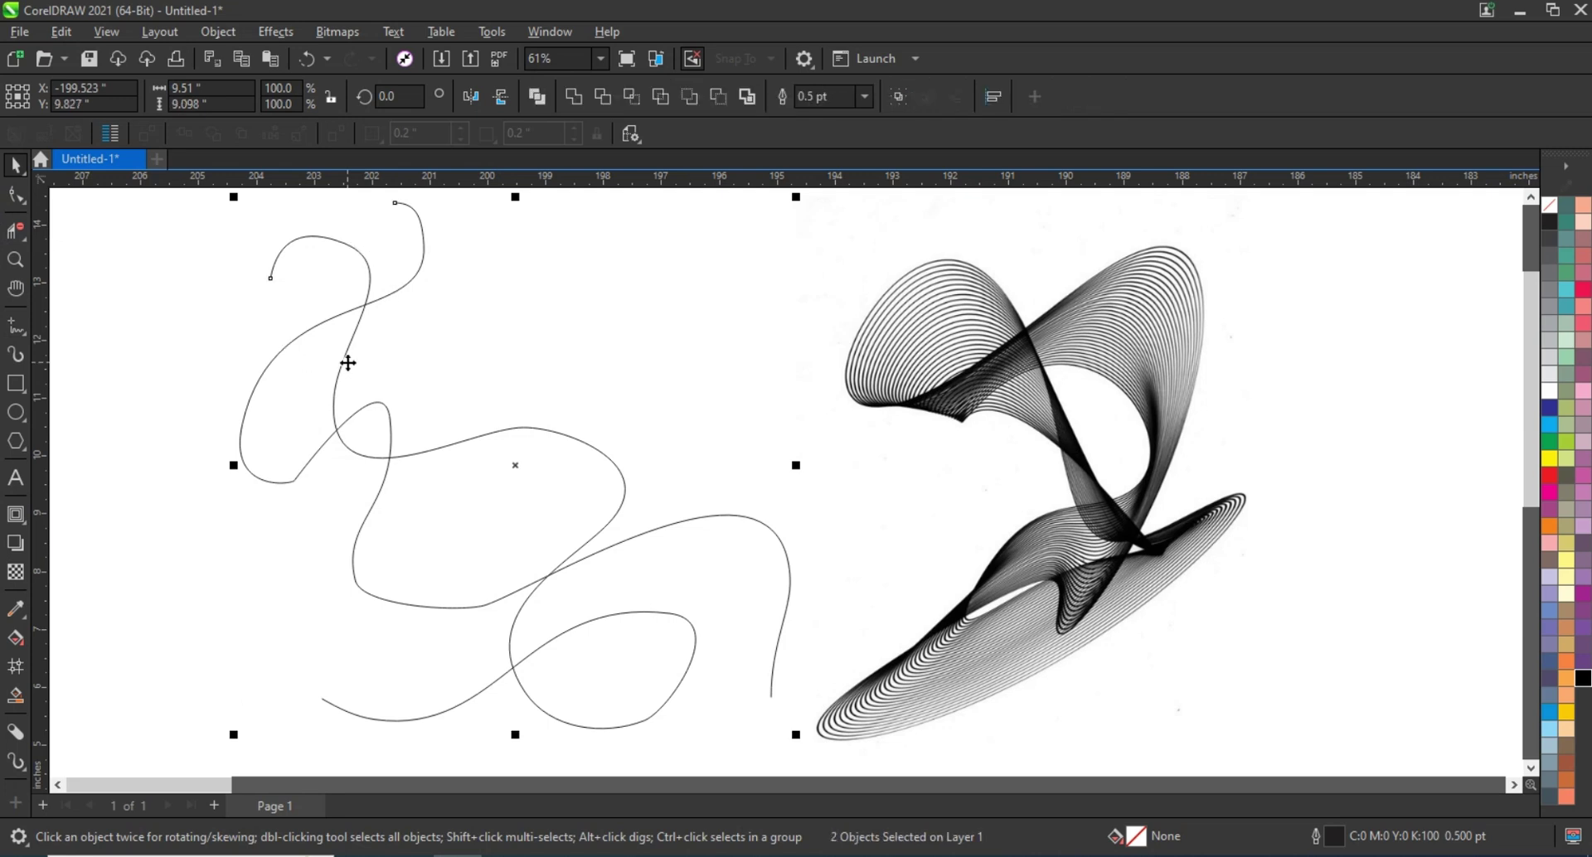
{"action": "left_click", "coordinate": [25, 524]}
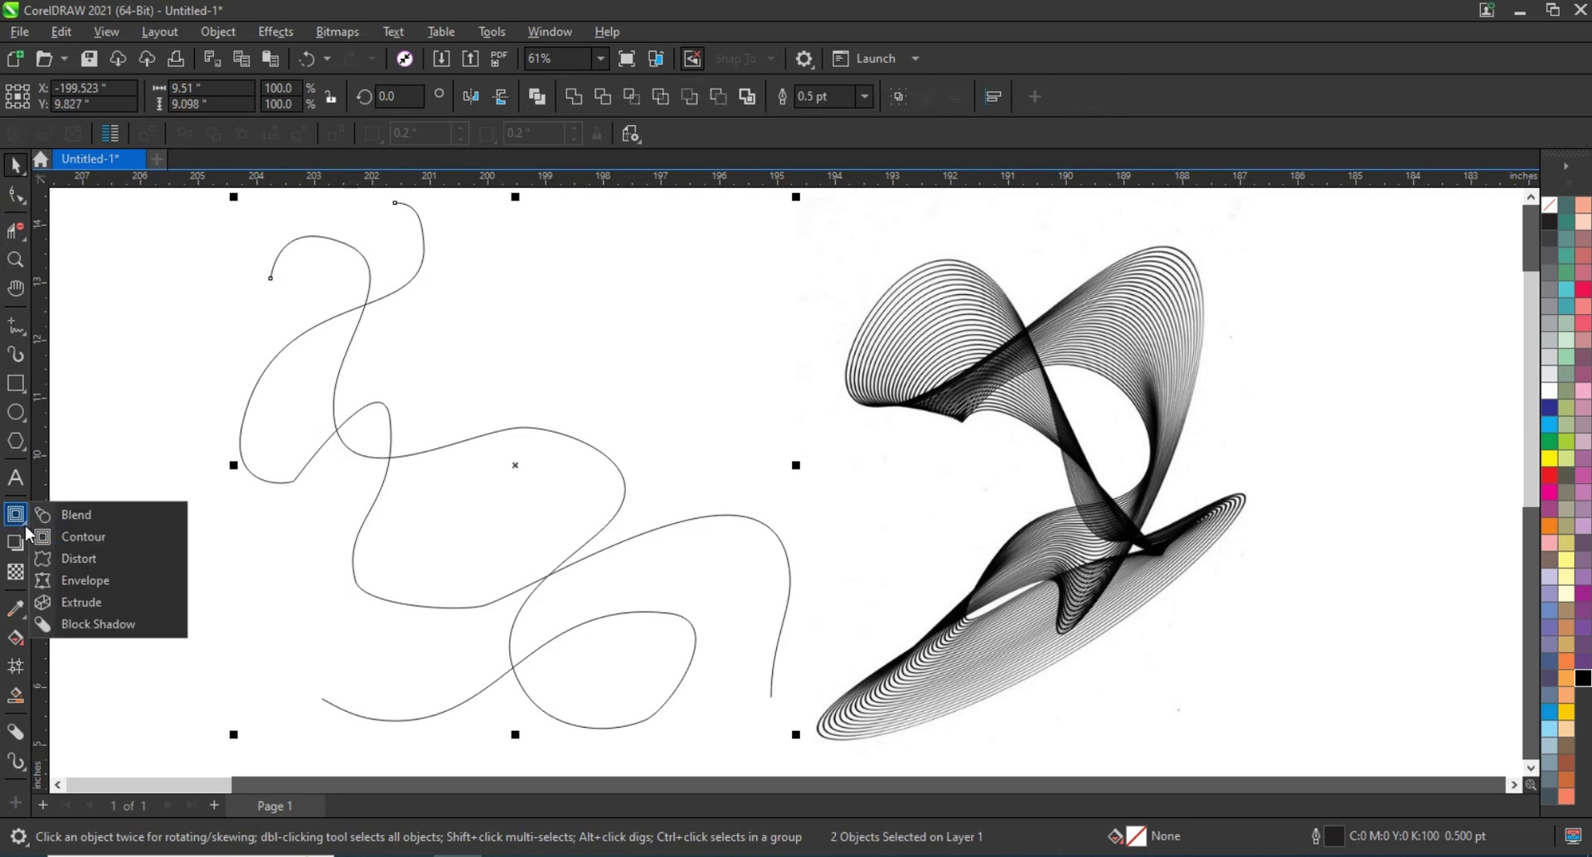
{"action": "left_click", "coordinate": [73, 515]}
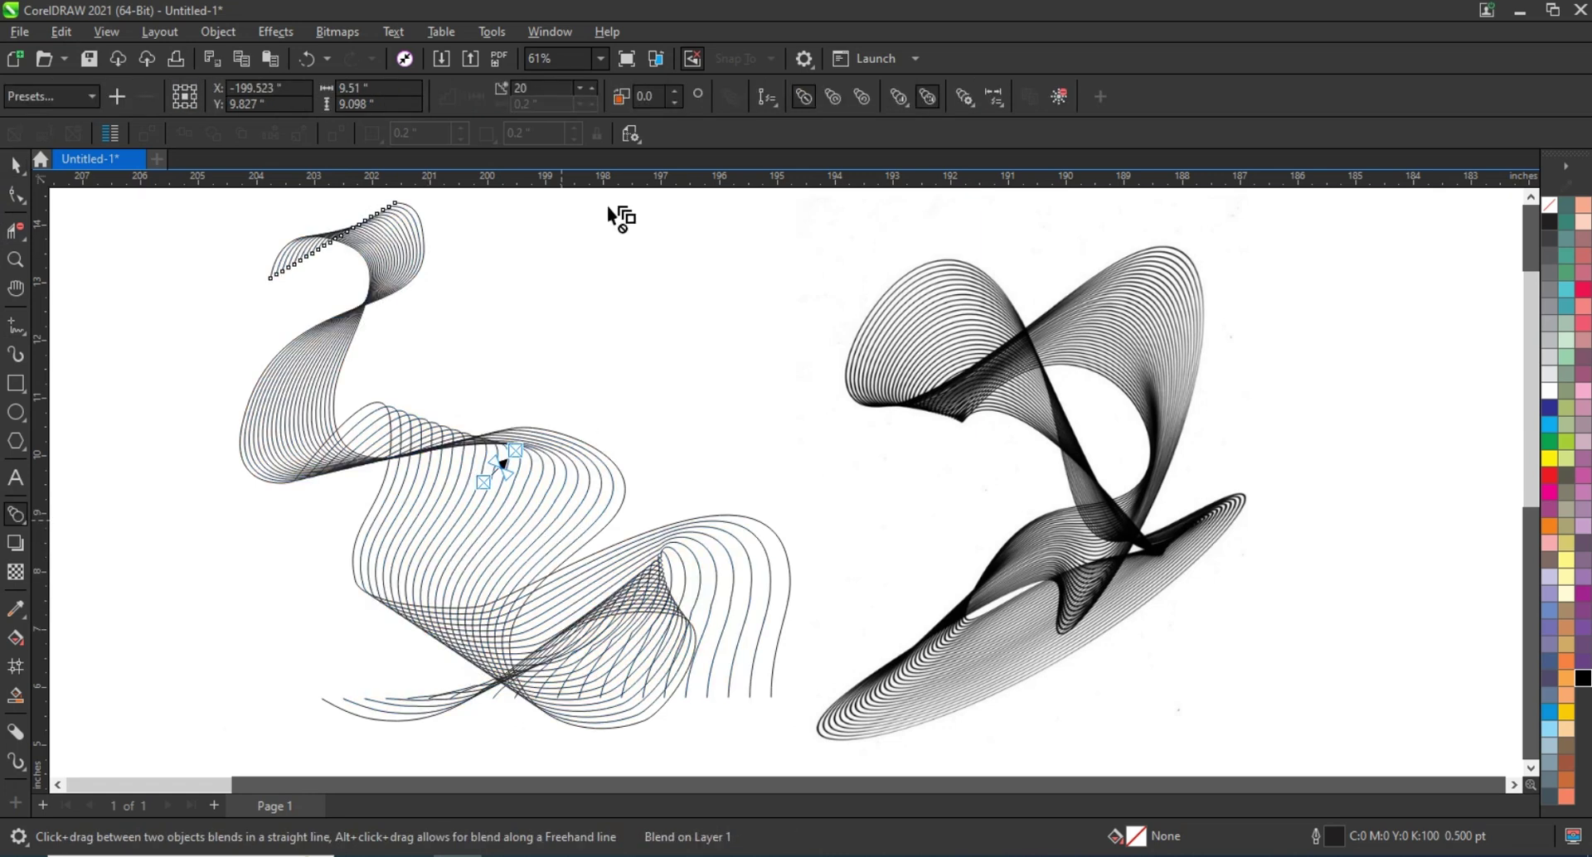
Step: Raise the blend to 44 steps for a dense ribbon
{"action": "left_click", "coordinate": [591, 91]}
{"action": "left_click", "coordinate": [591, 92]}
{"action": "left_click", "coordinate": [591, 91]}
{"action": "left_click", "coordinate": [591, 91]}
{"action": "left_click", "coordinate": [591, 92]}
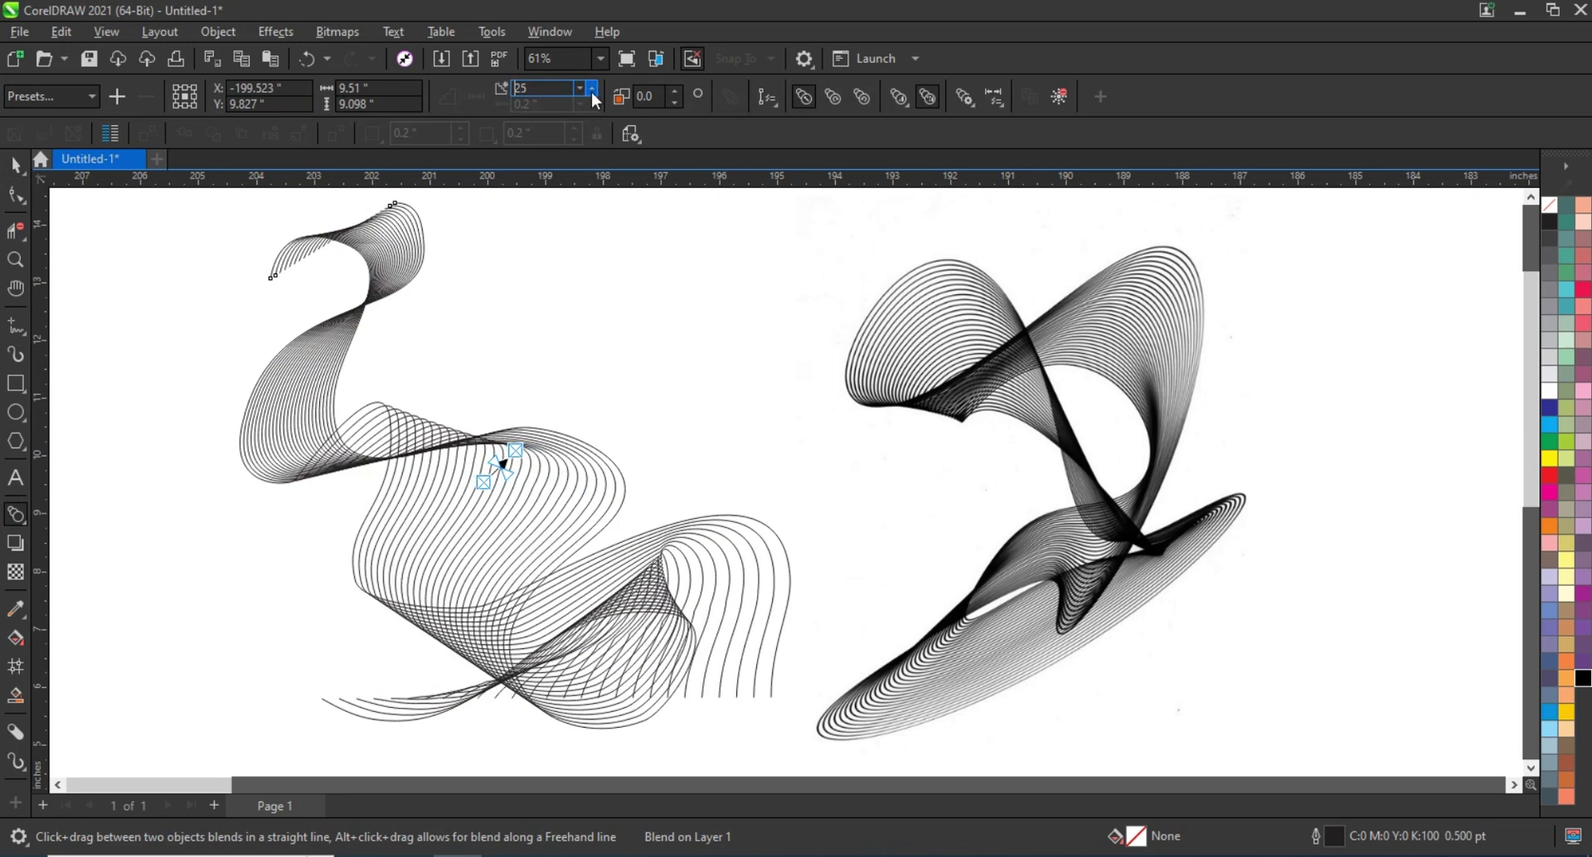
{"action": "left_click", "coordinate": [592, 93]}
{"action": "left_click", "coordinate": [592, 93]}
{"action": "left_click", "coordinate": [592, 92]}
{"action": "left_click", "coordinate": [592, 93]}
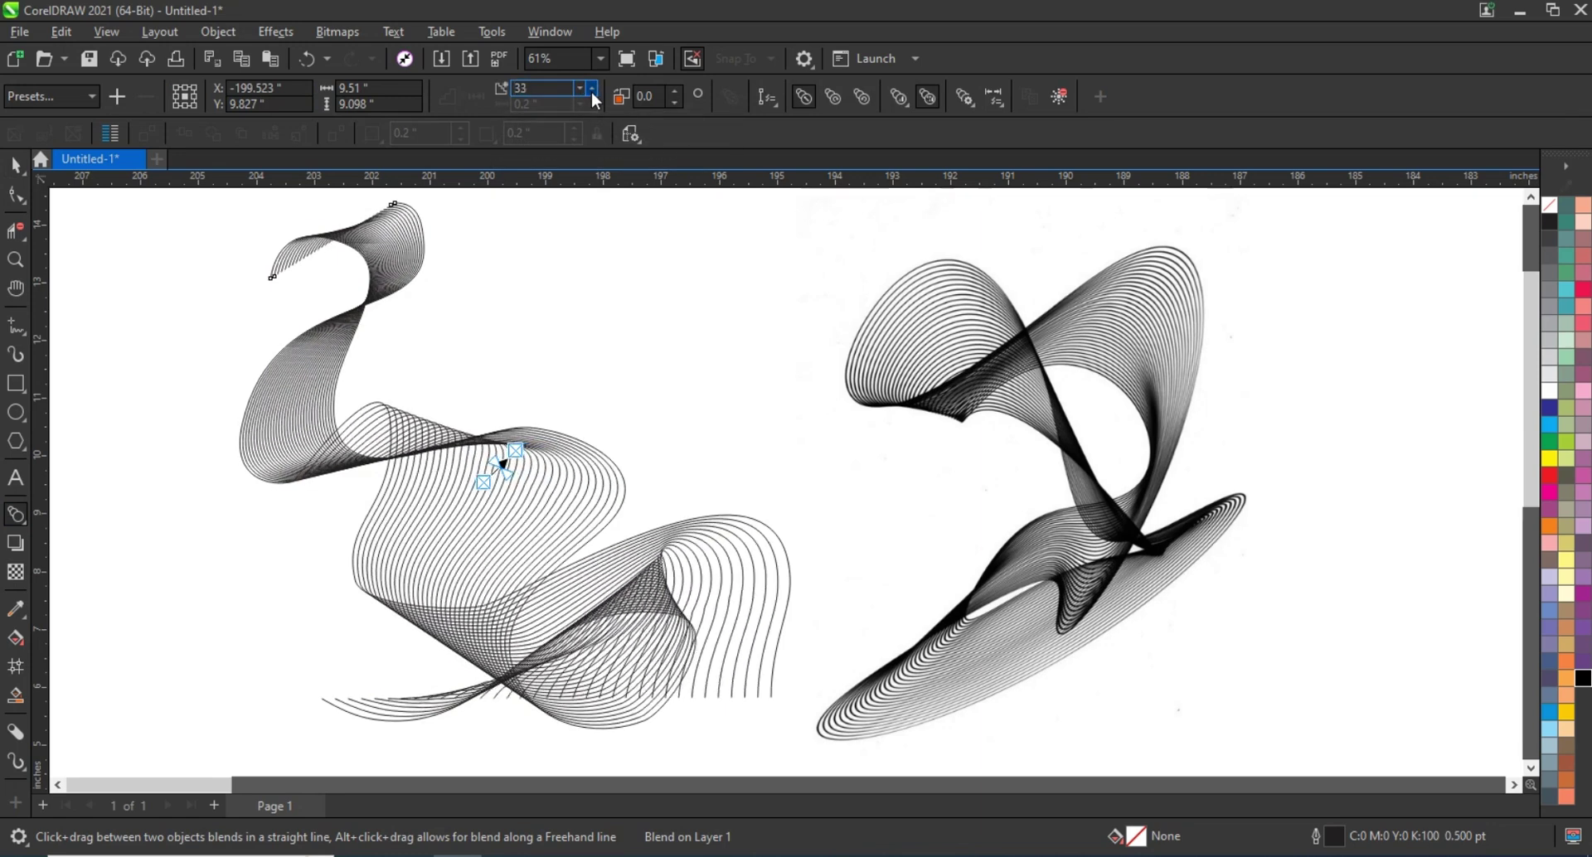
{"action": "left_click", "coordinate": [591, 93]}
{"action": "left_click", "coordinate": [592, 93]}
{"action": "left_click", "coordinate": [592, 93]}
{"action": "left_click", "coordinate": [592, 92]}
{"action": "left_click", "coordinate": [592, 93]}
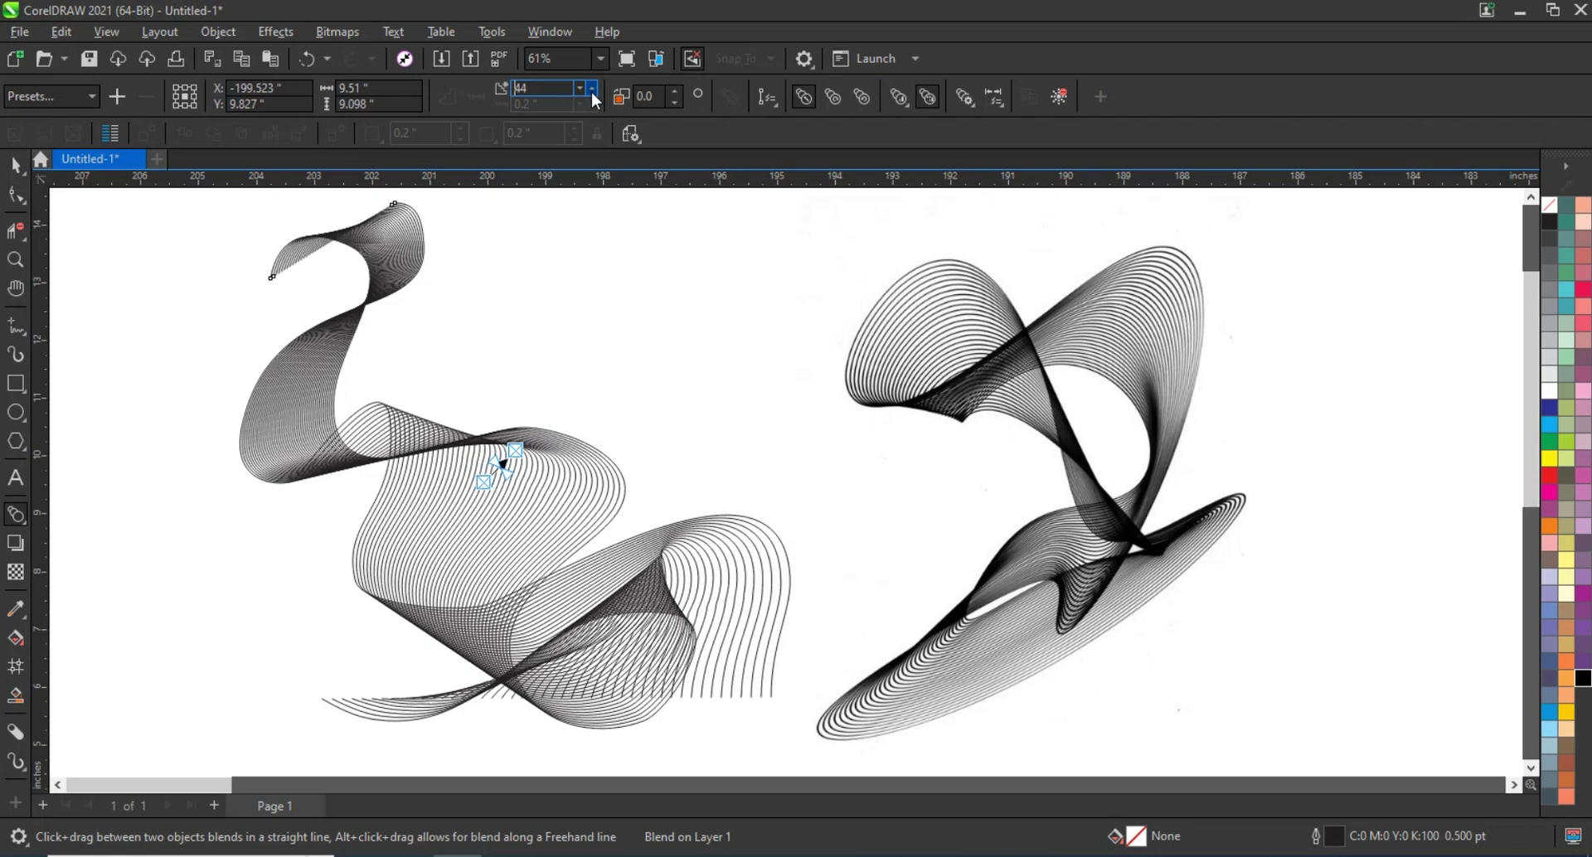